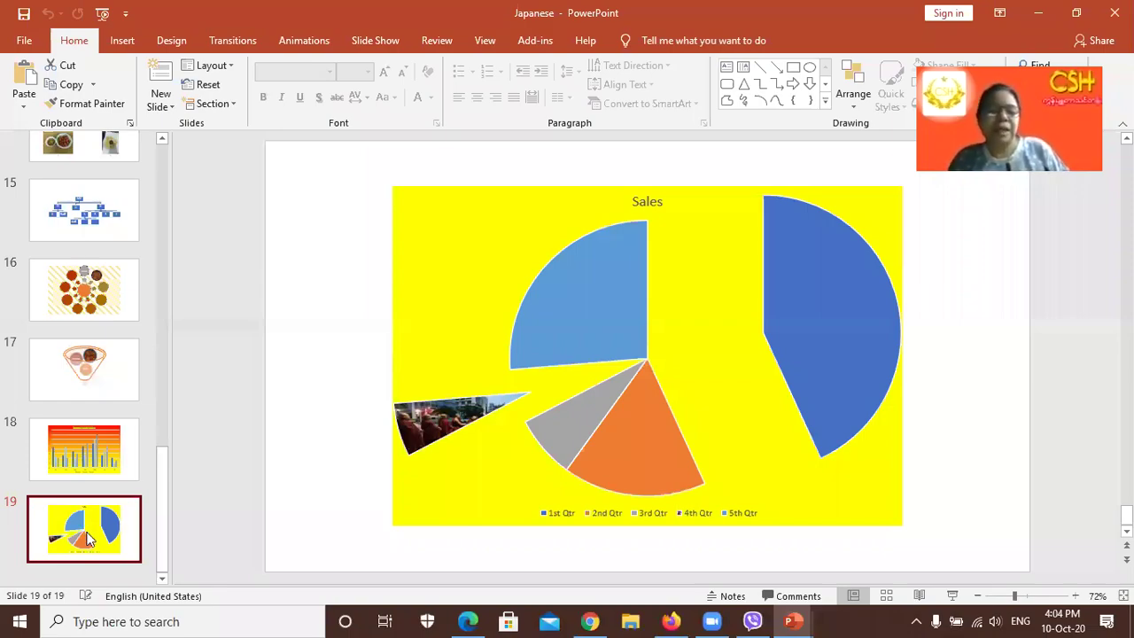
Step: Add a new blank slide 20 after slide 19 and preview the WordArt style gallery
key("ctrl+m")
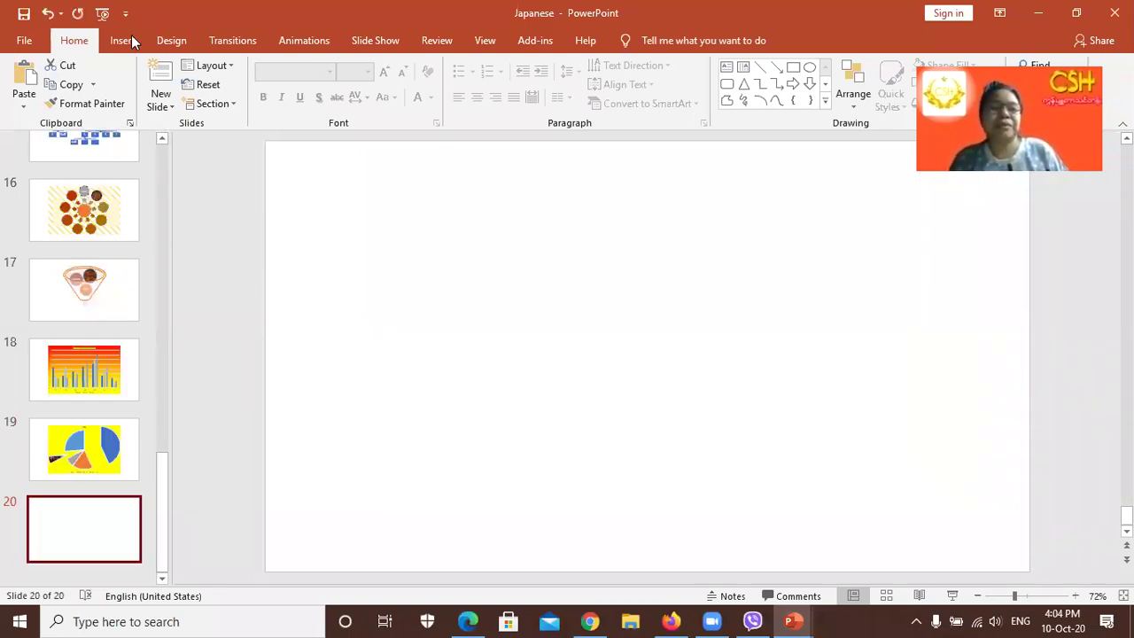
left_click(129, 35)
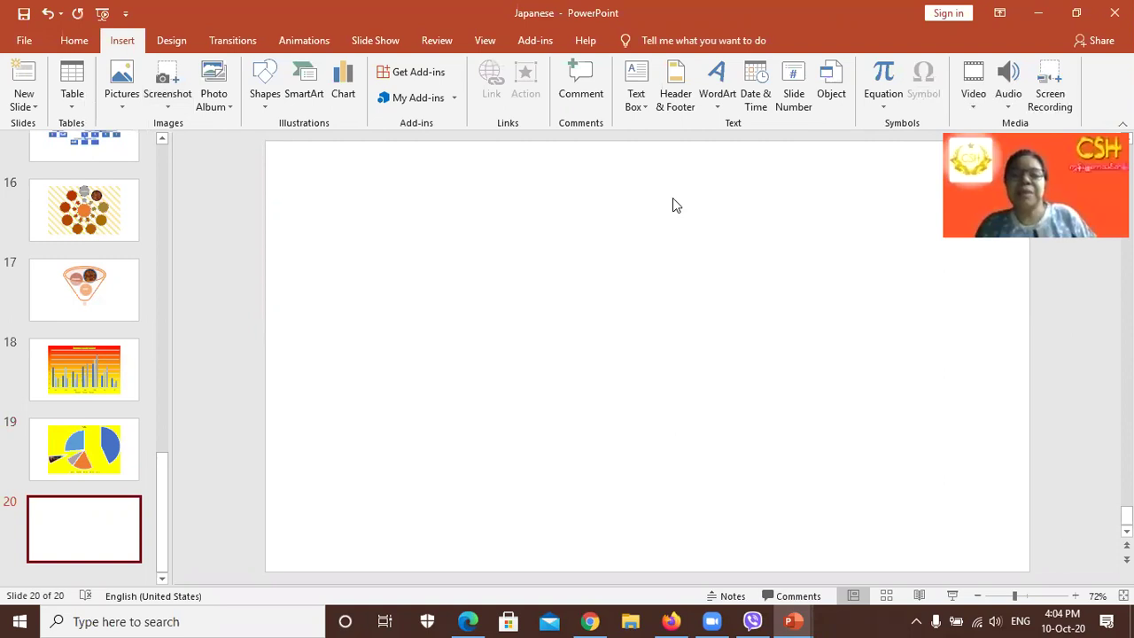
left_click(722, 105)
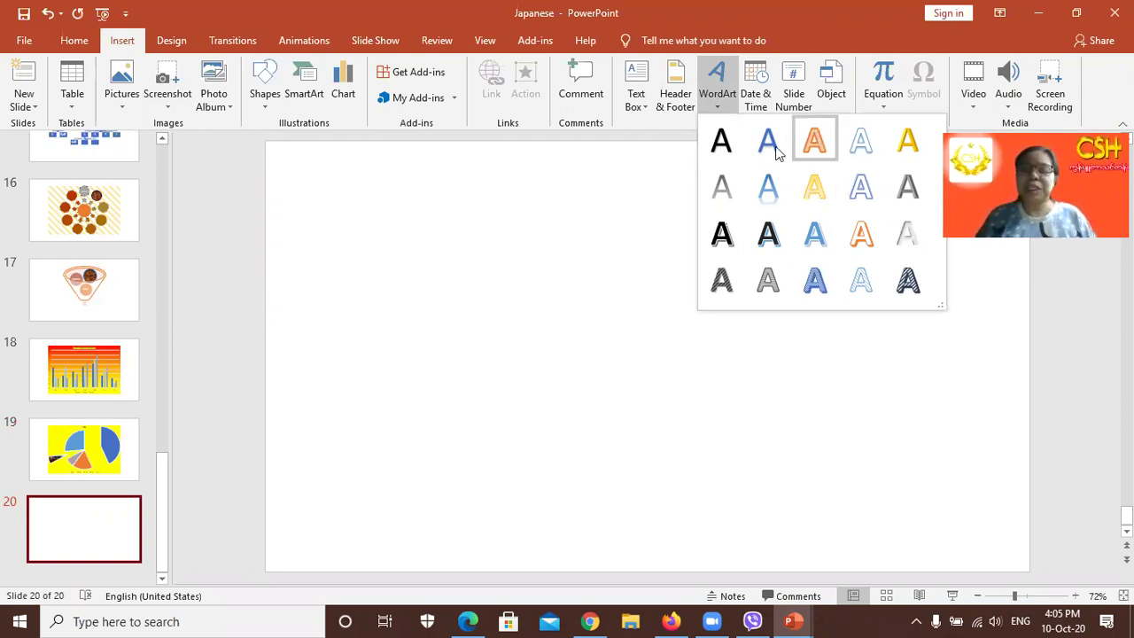
left_click(720, 108)
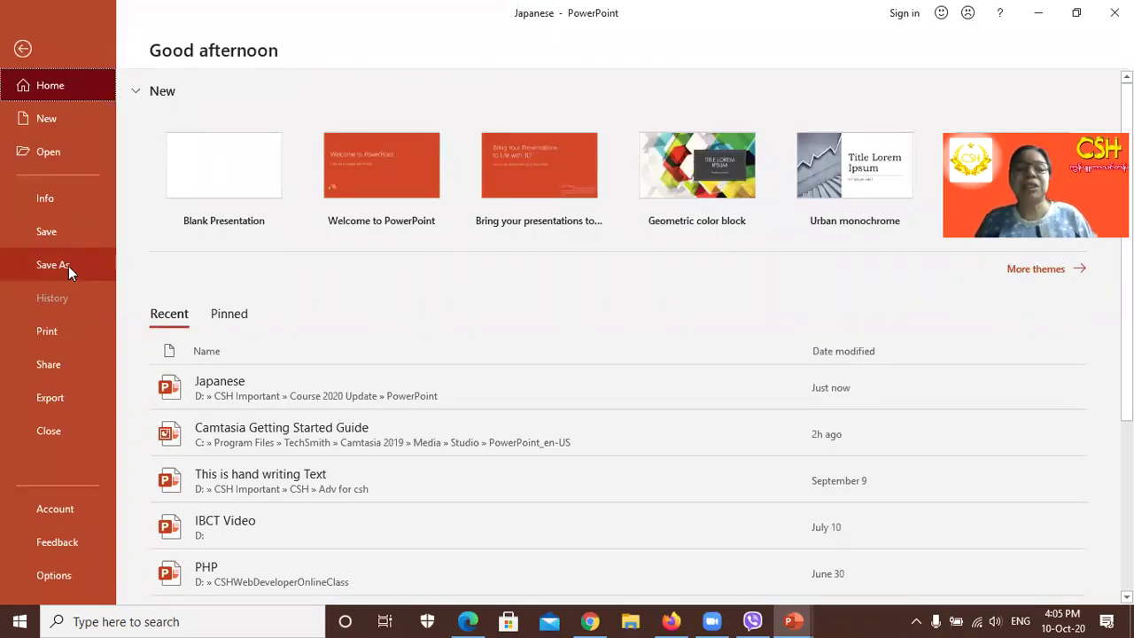
Step: Begin saving a copy through Browse, renaming the file to Japanese1
left_click(68, 266)
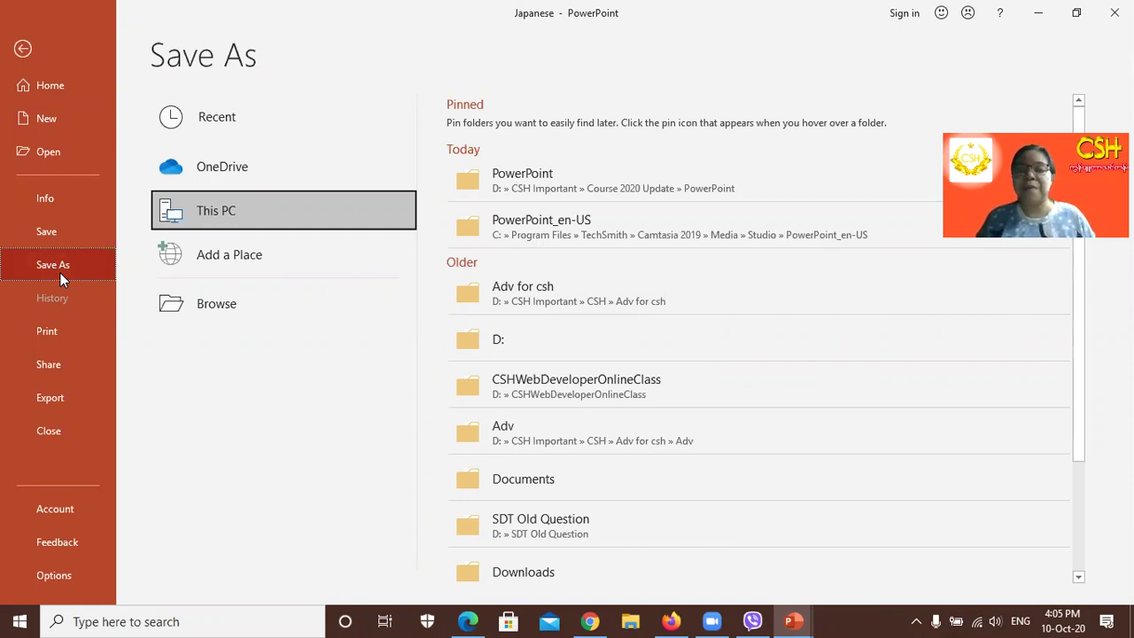
left_click(188, 305)
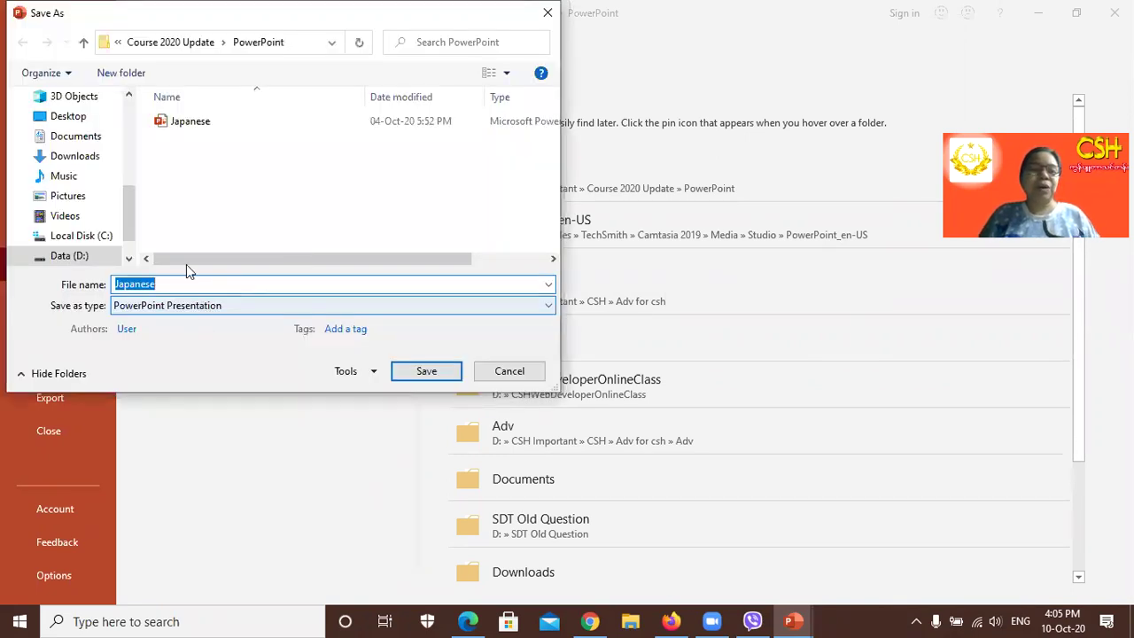
left_click(164, 286)
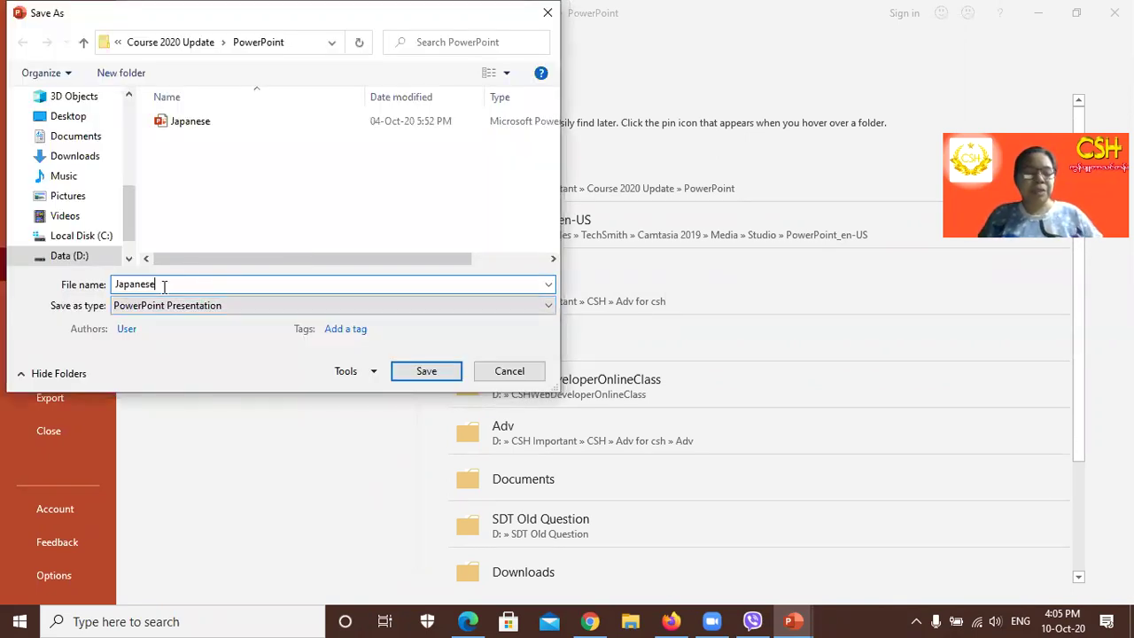
type("1")
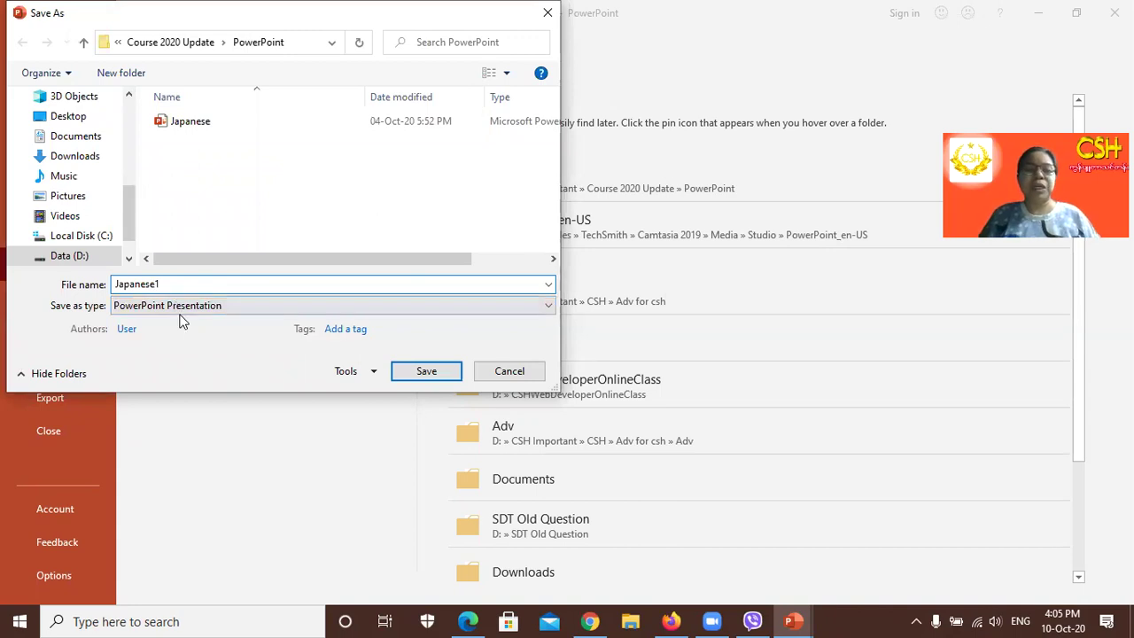
Step: Look over the Save as type formats, then cancel without saving and return to the slides
left_click(181, 310)
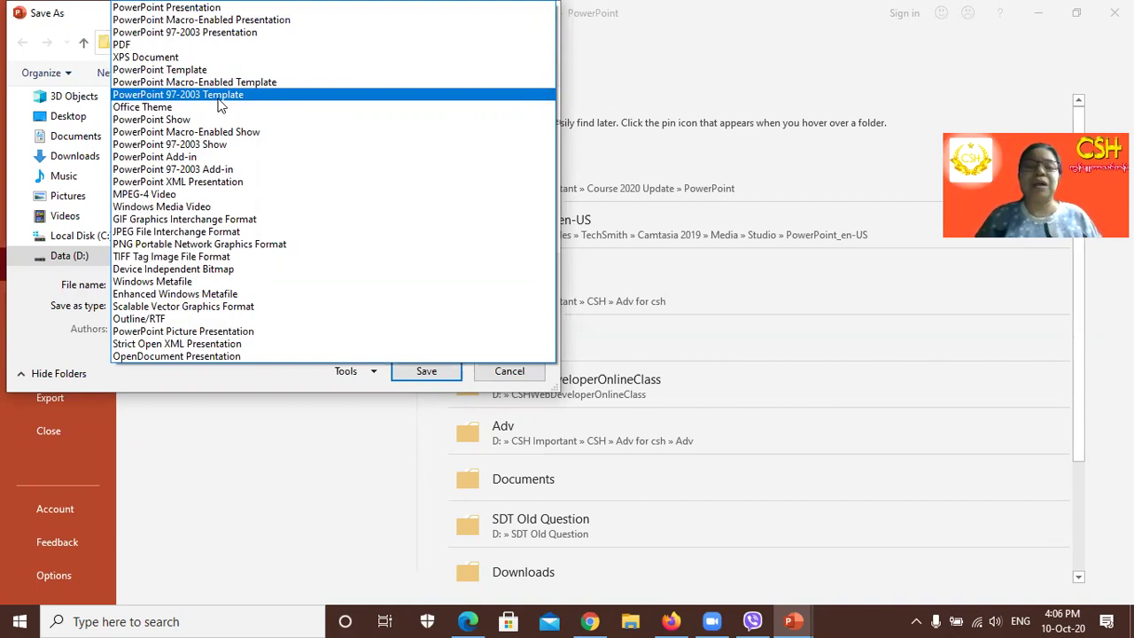
left_click(488, 372)
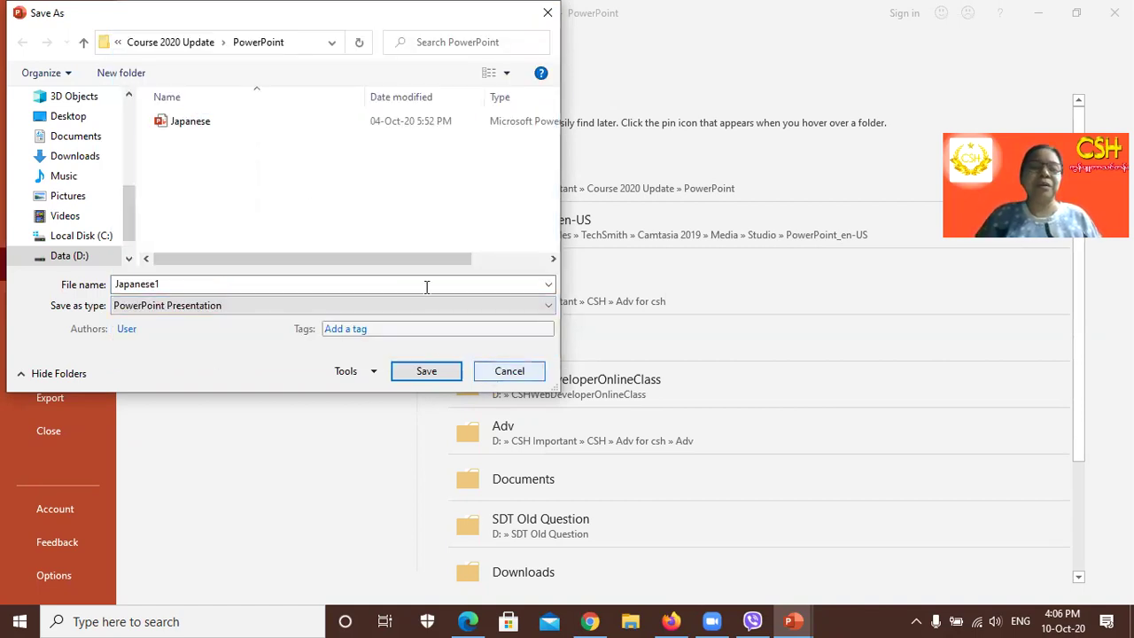
left_click(507, 371)
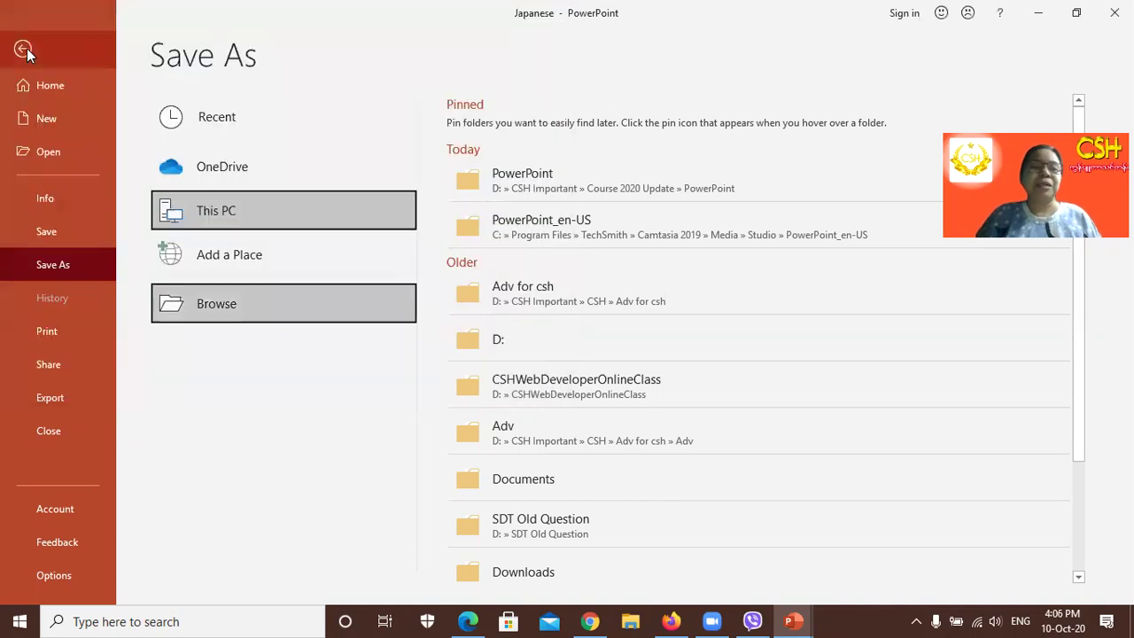
left_click(24, 49)
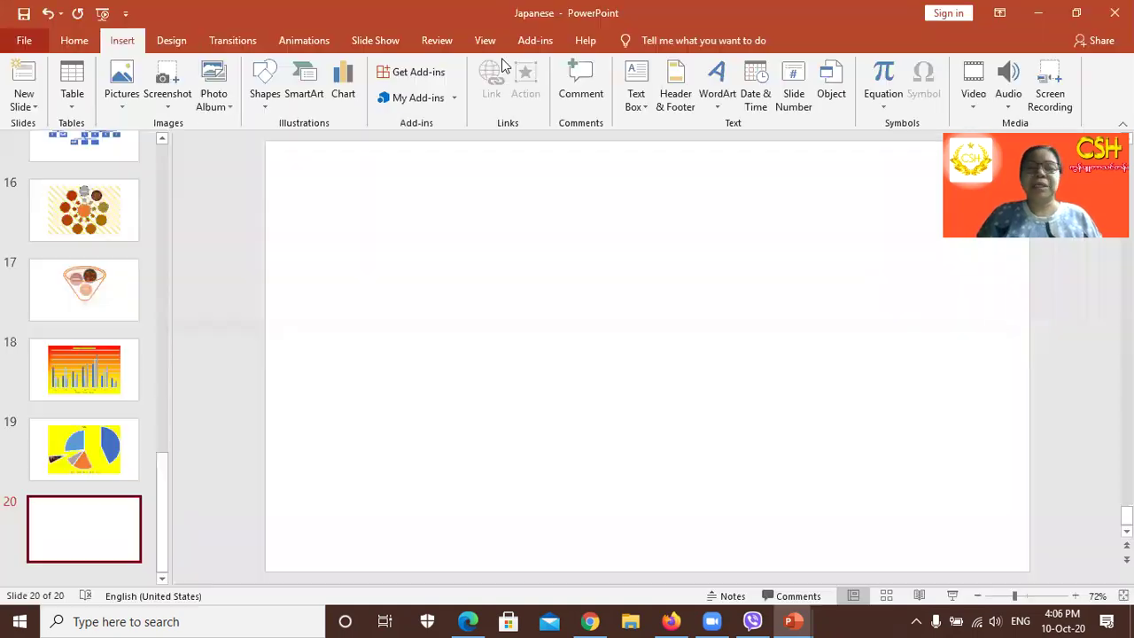
left_click(714, 102)
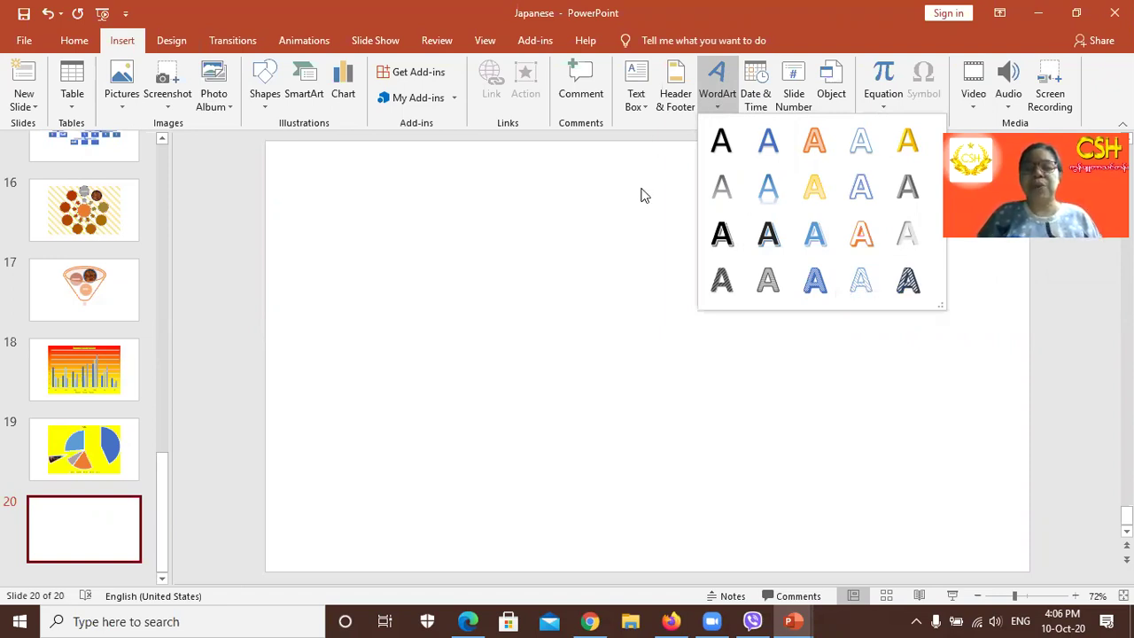
left_click(221, 82)
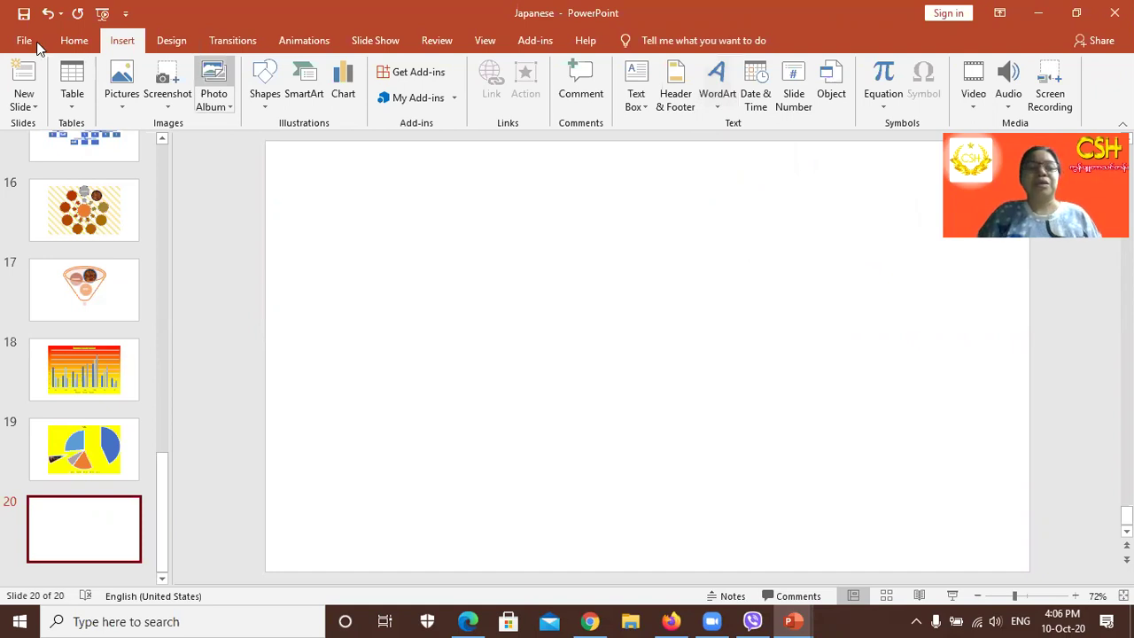
Step: Save as Japanese1 in PowerPoint 97-2003 Template format, continuing past the compatibility warnings
left_click(27, 41)
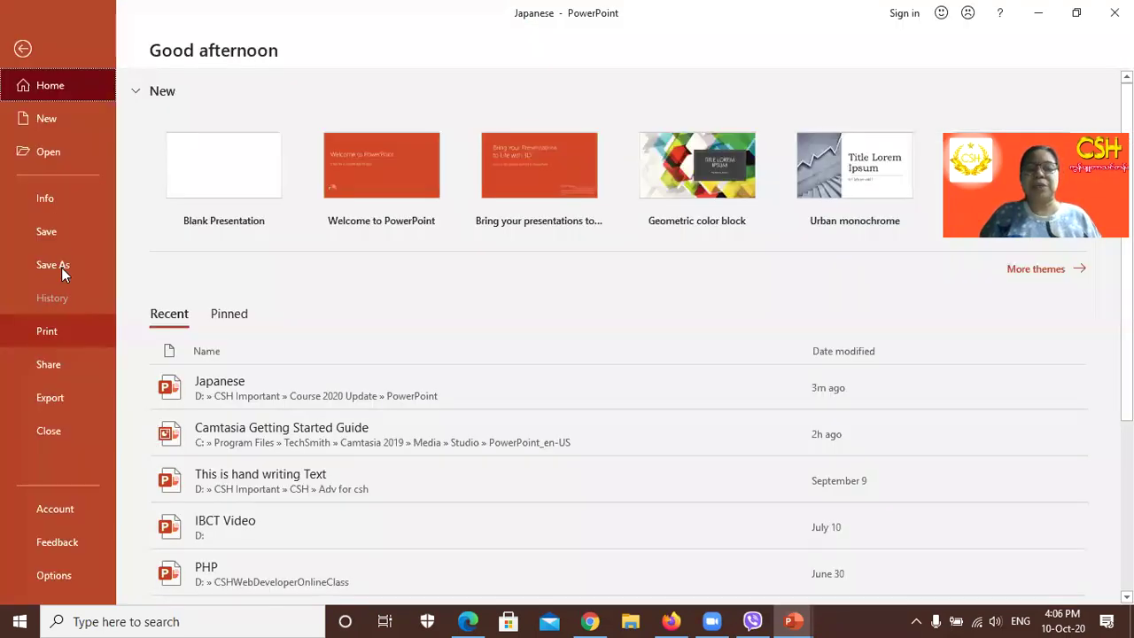
left_click(54, 265)
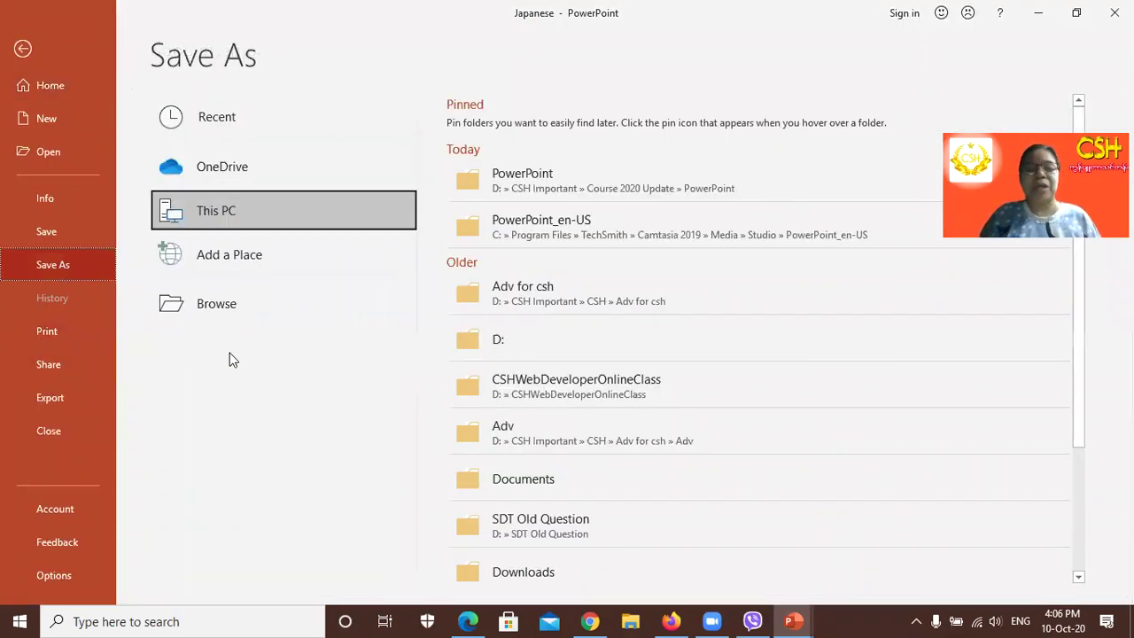
left_click(221, 315)
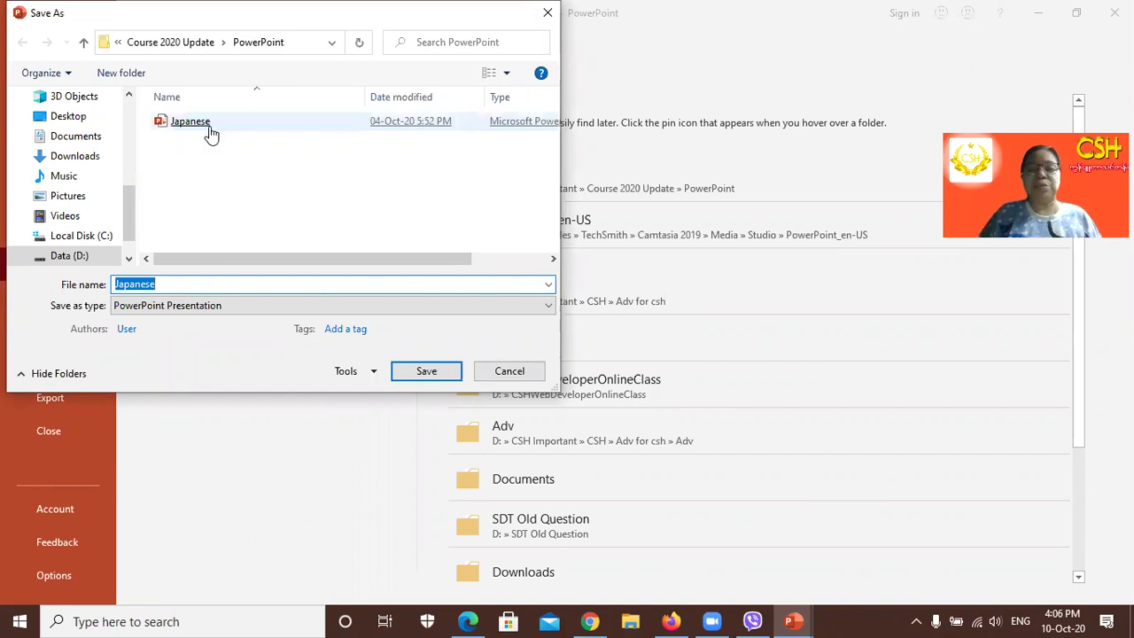
left_click(164, 285)
type("1")
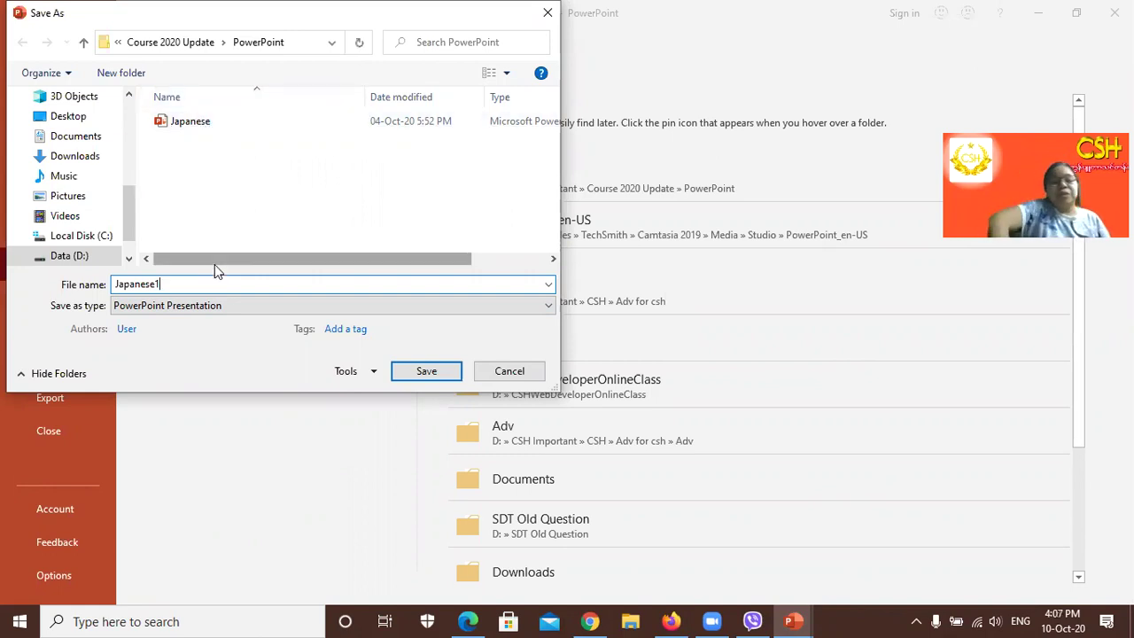
left_click(181, 305)
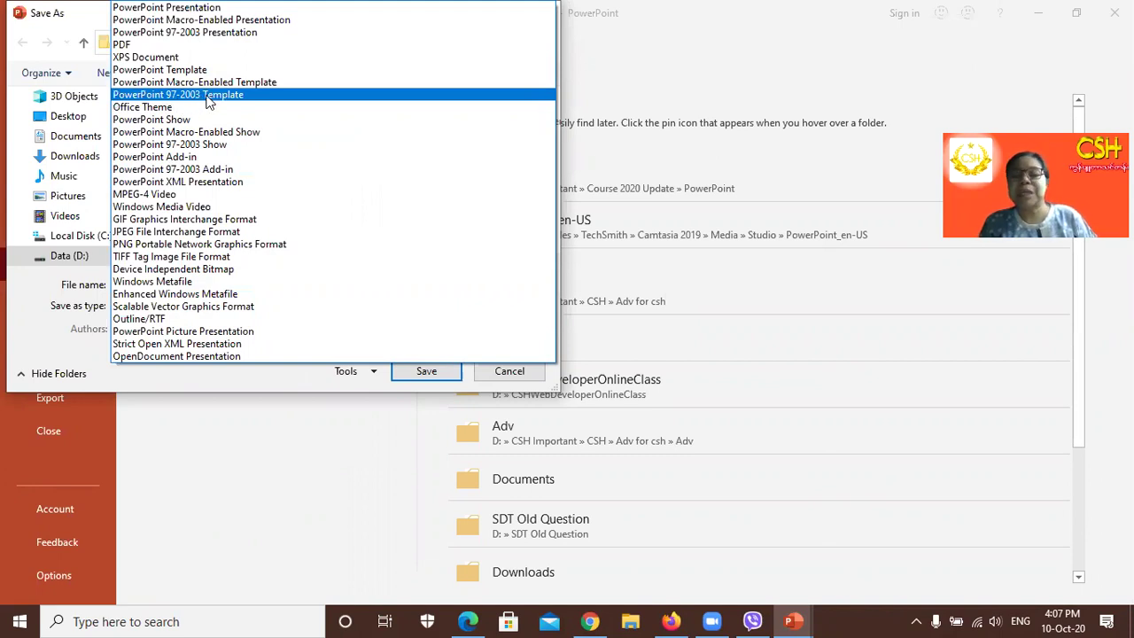
left_click(208, 94)
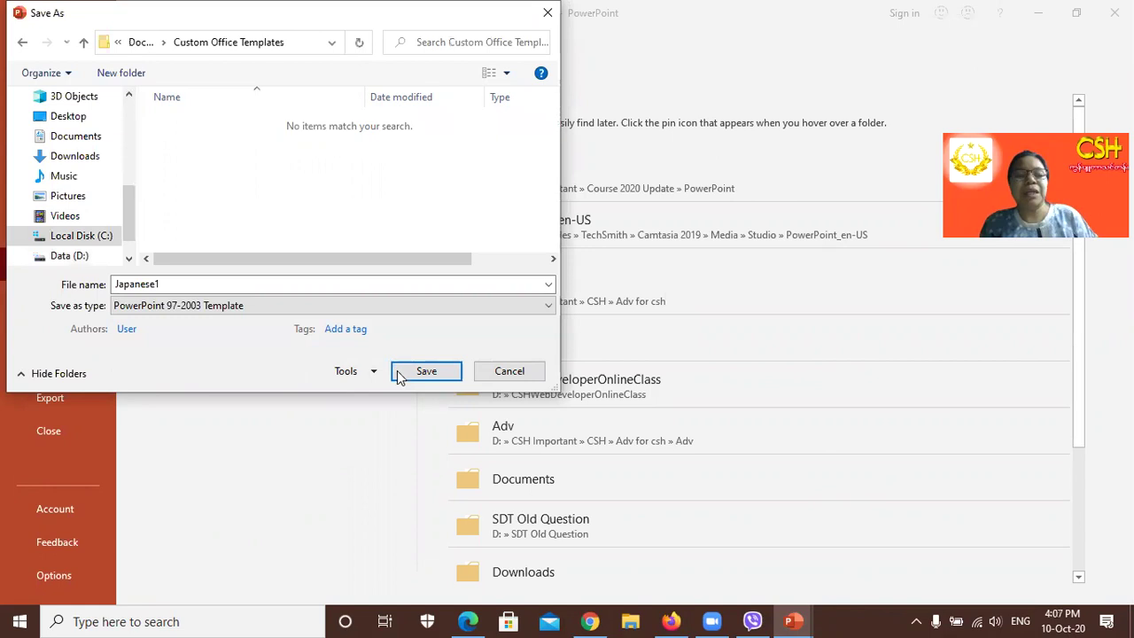
left_click(424, 372)
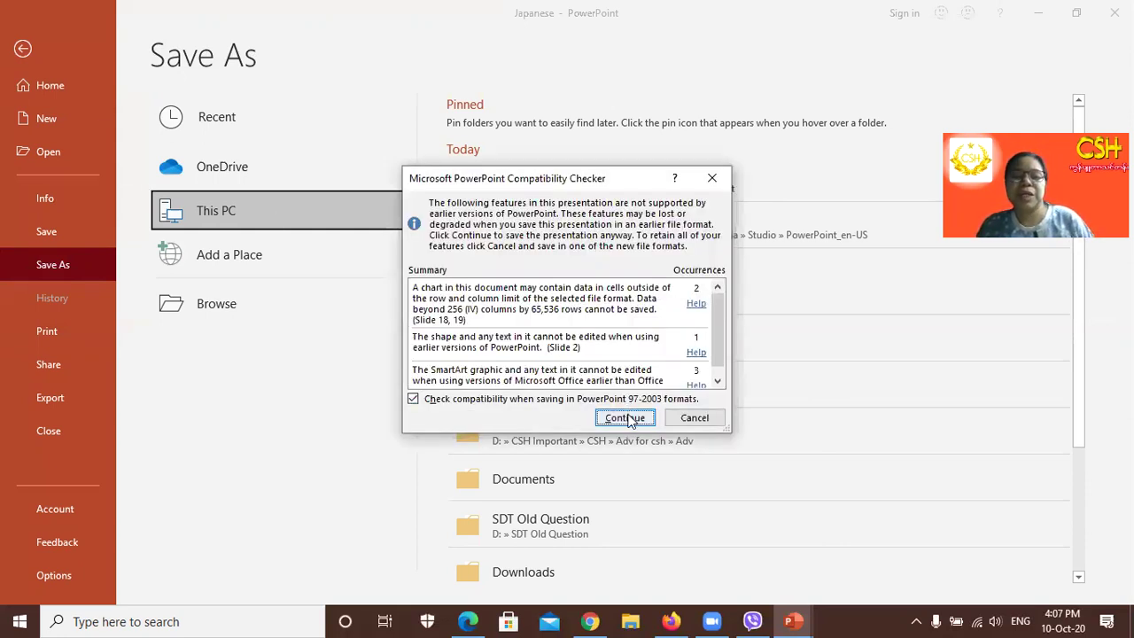
left_click(627, 416)
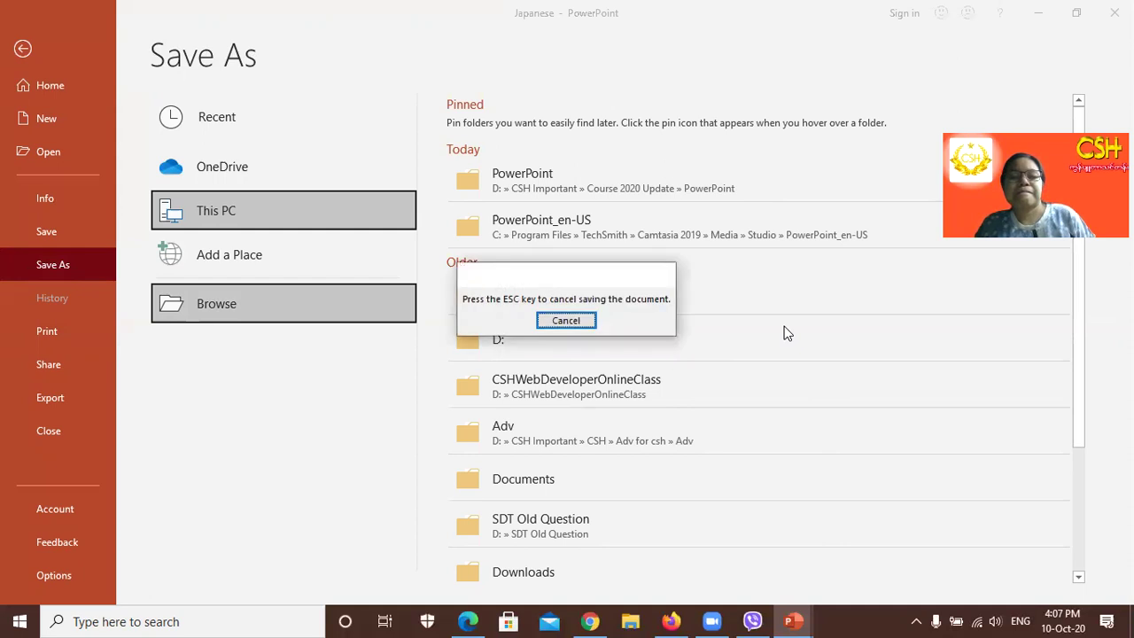
Step: Insert orange-outline WordArt reading 'CSH Computer Centre' and move it higher on slide 20
left_click(22, 49)
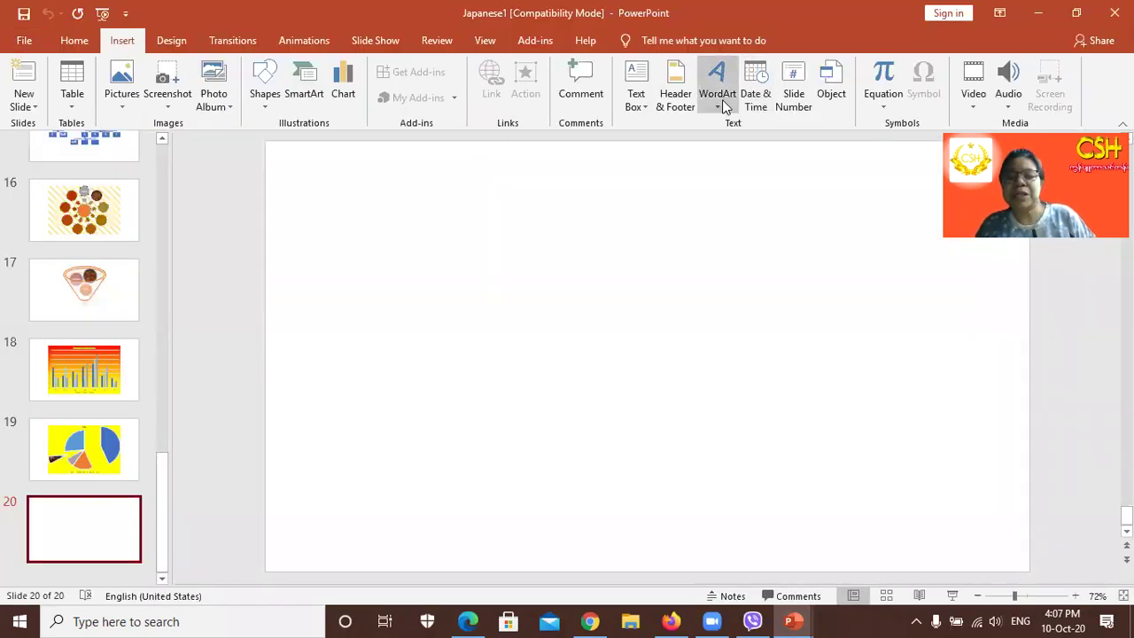
left_click(722, 99)
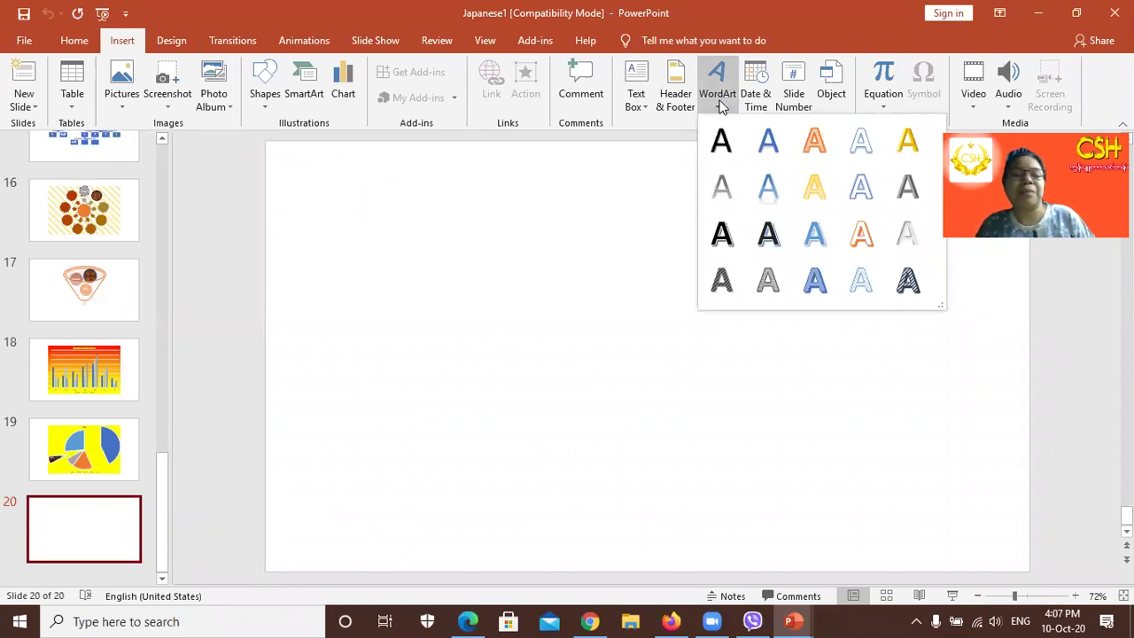
left_click(722, 104)
left_click(720, 104)
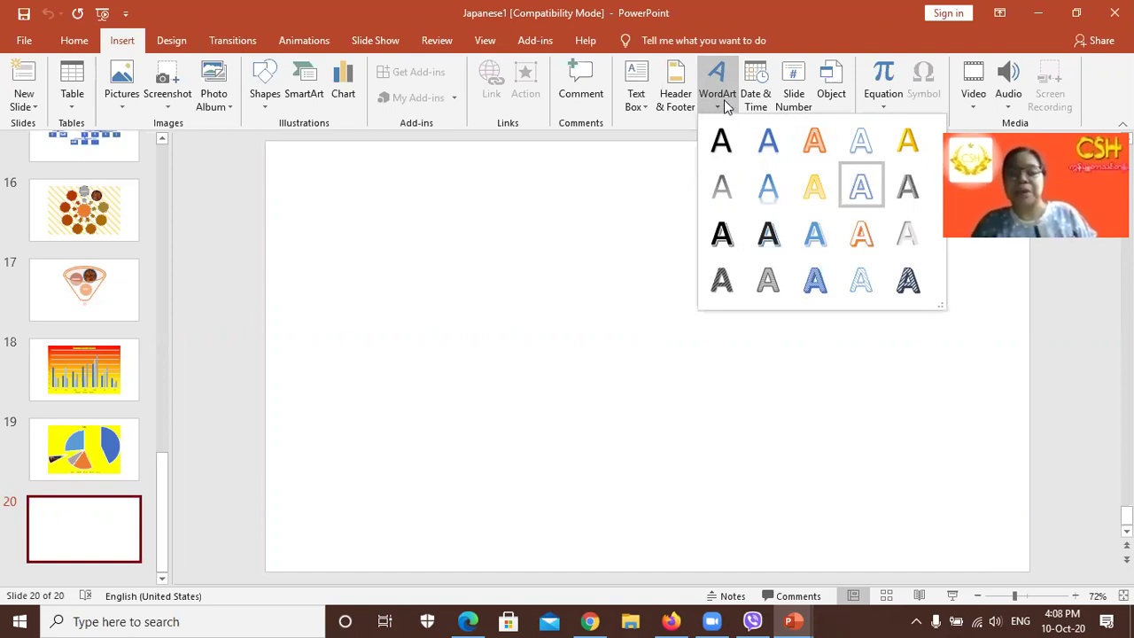
left_click(816, 153)
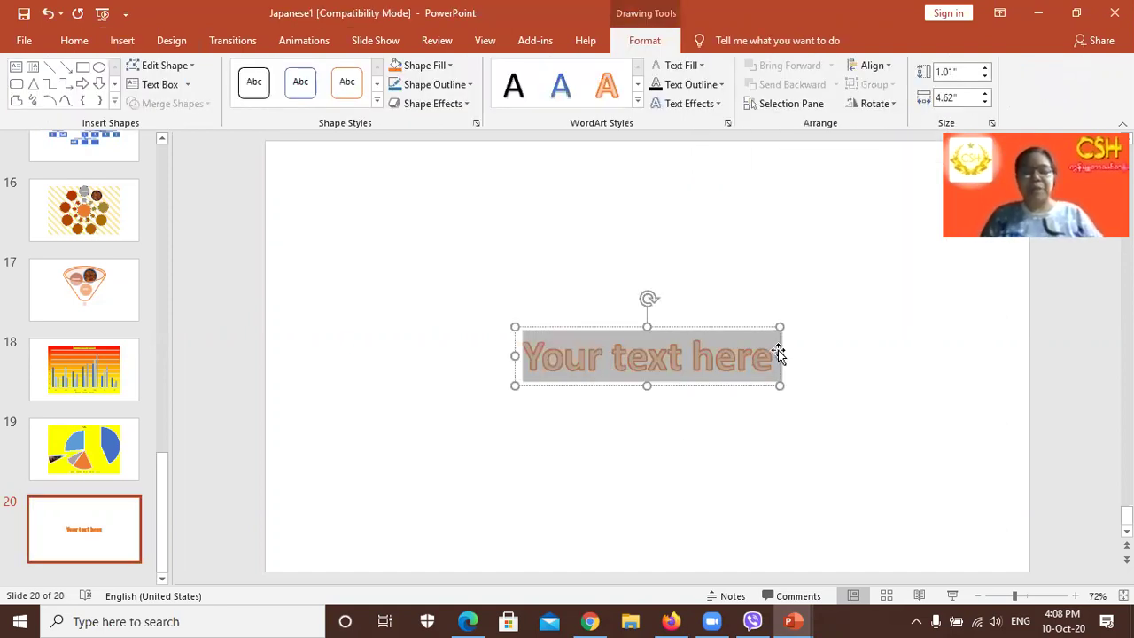
type("C")
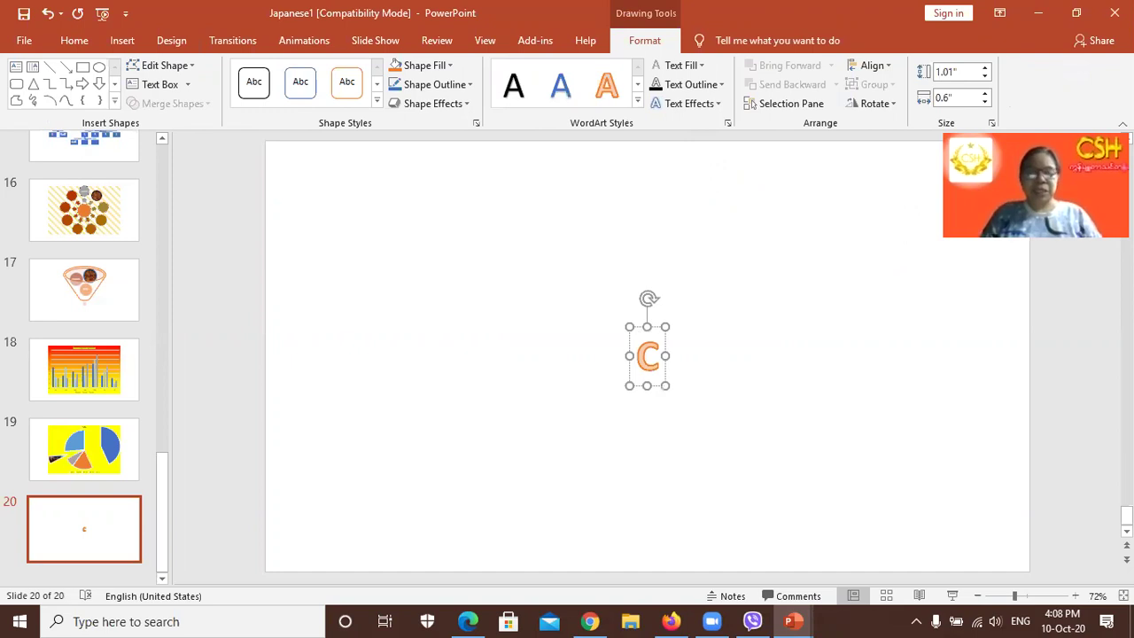
type("SH Comput")
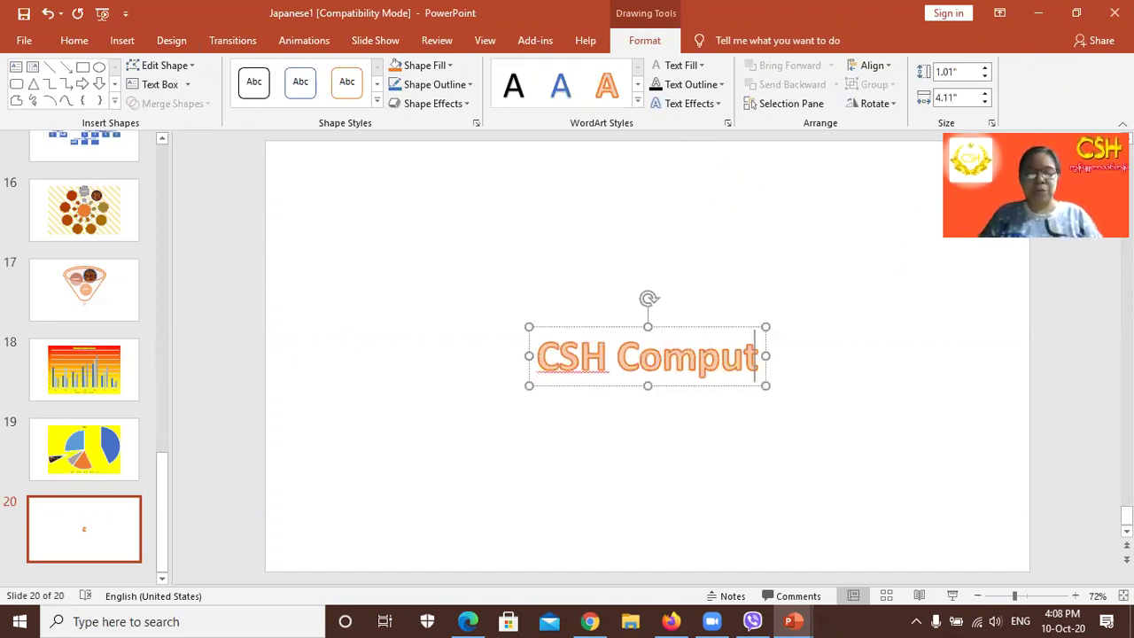
type("er Cent")
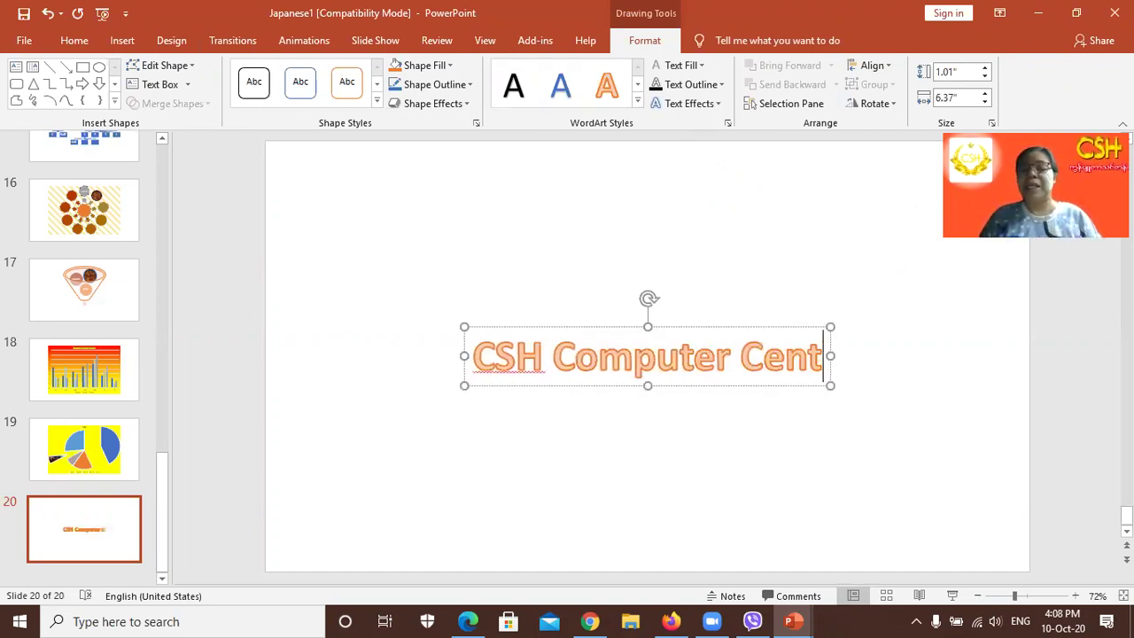
type("re")
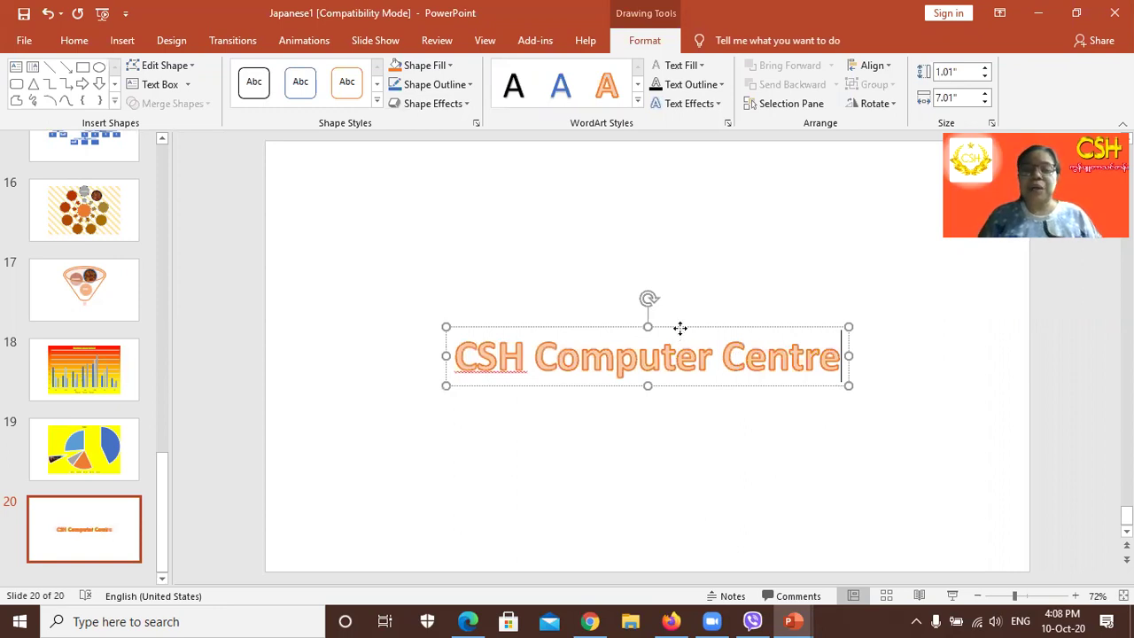
left_click_drag(679, 332, 657, 251)
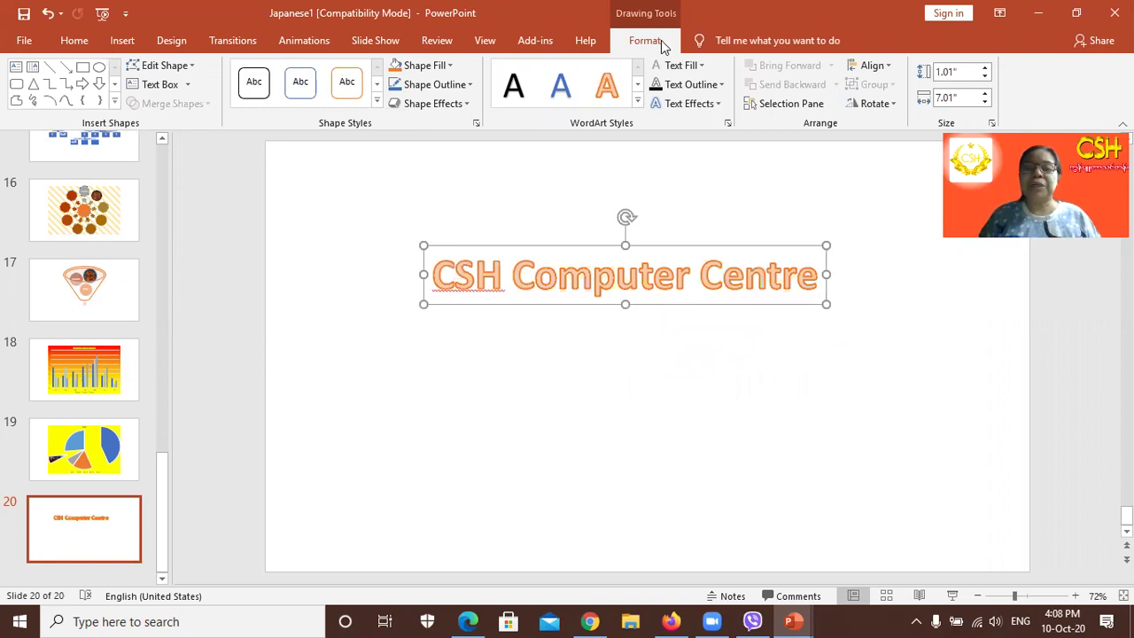
Step: Apply a Warp transform to the CSH Computer Centre WordArt and stretch its box taller both ways
left_click(714, 361)
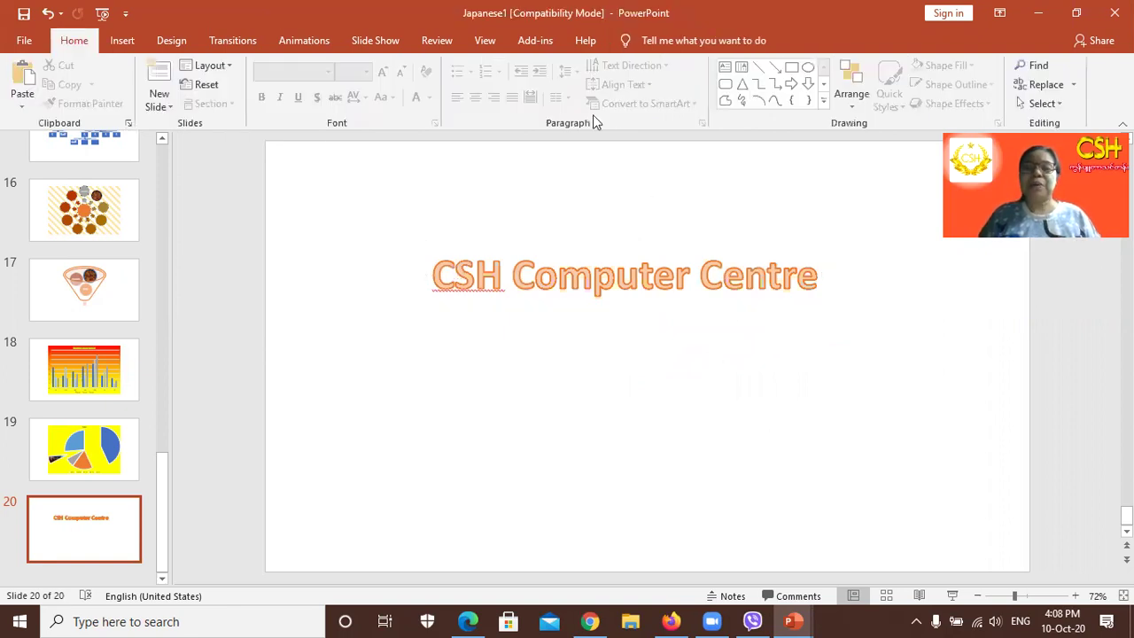
left_click(623, 269)
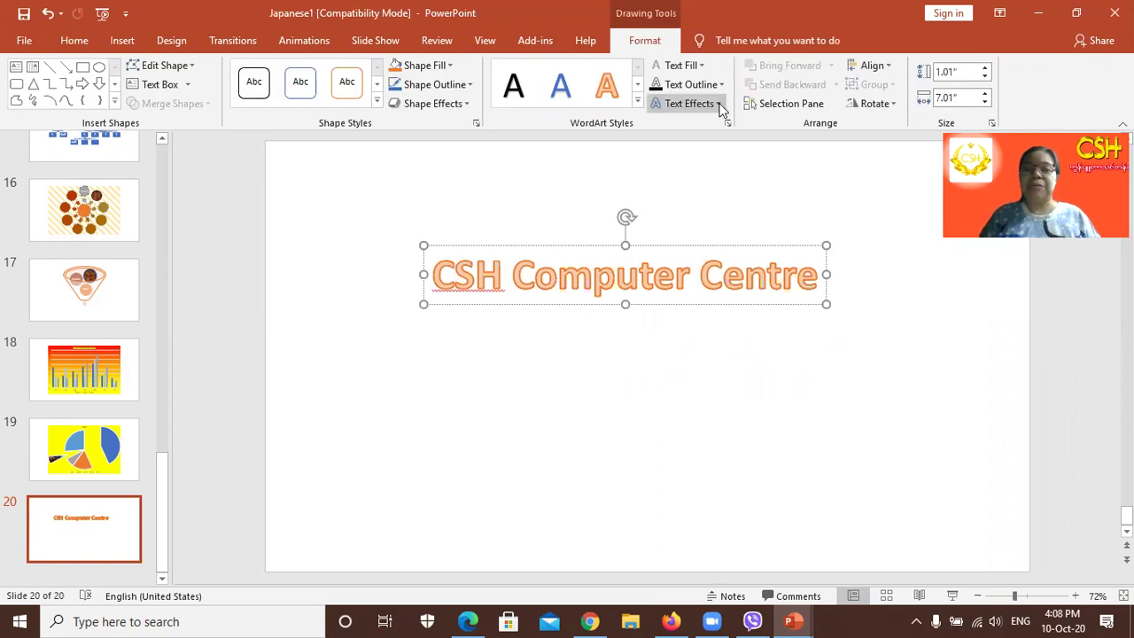
left_click(719, 106)
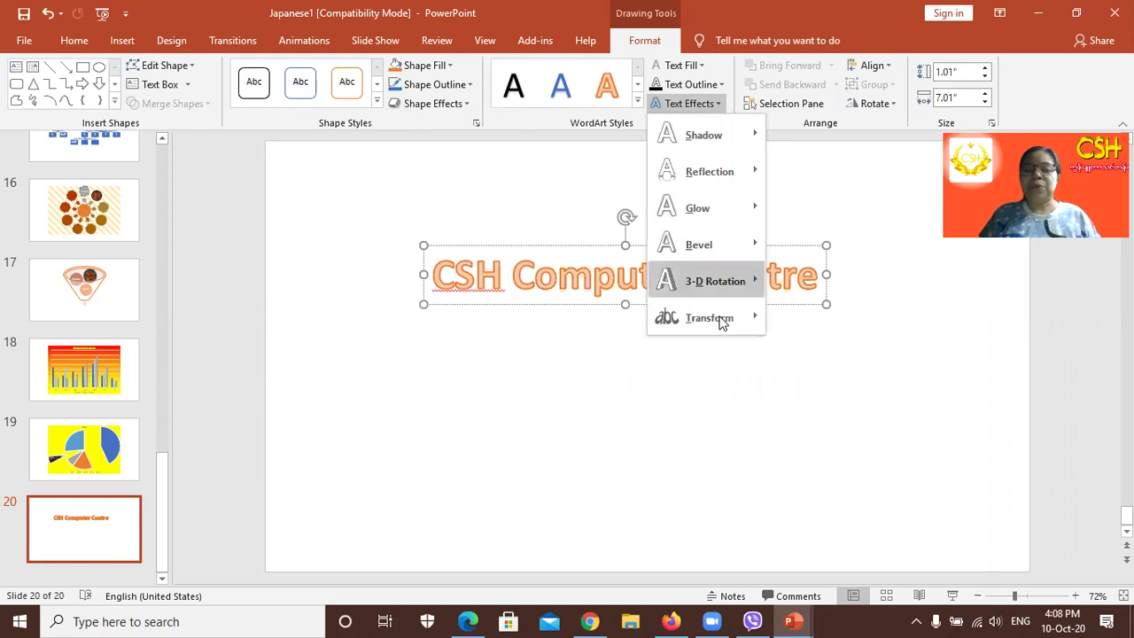
mouse_move(743, 318)
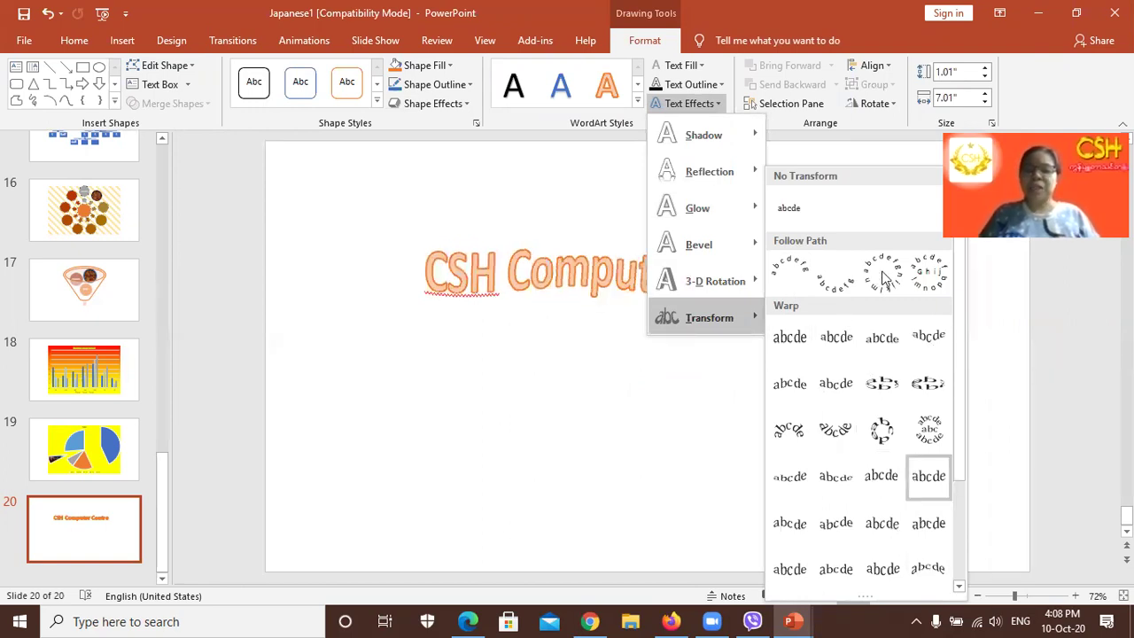
left_click(932, 352)
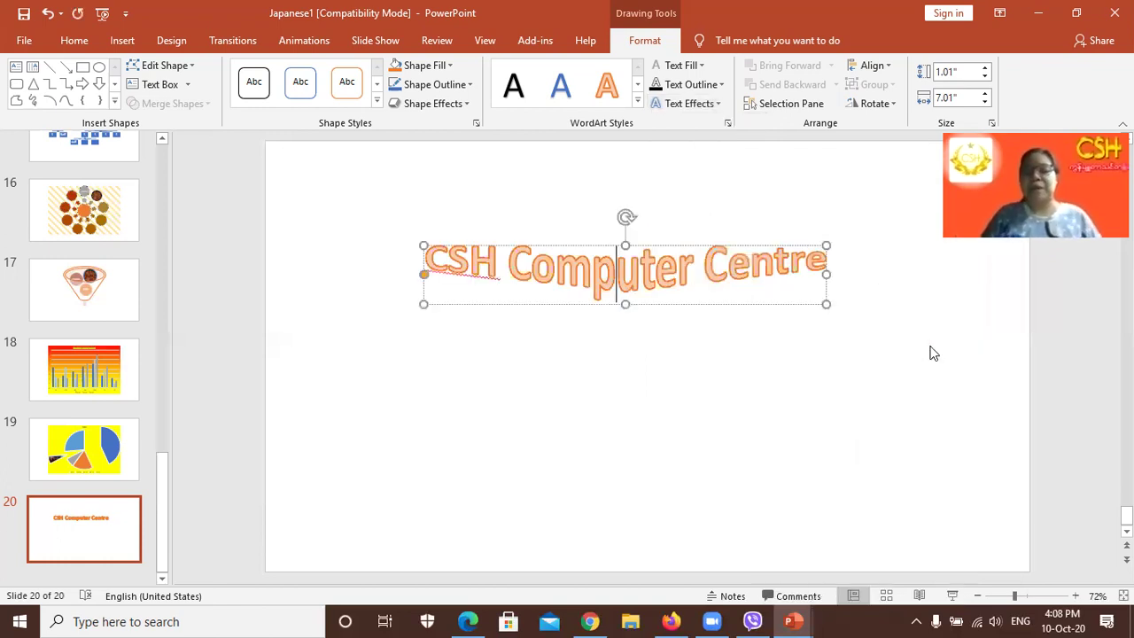
left_click_drag(625, 305, 627, 368)
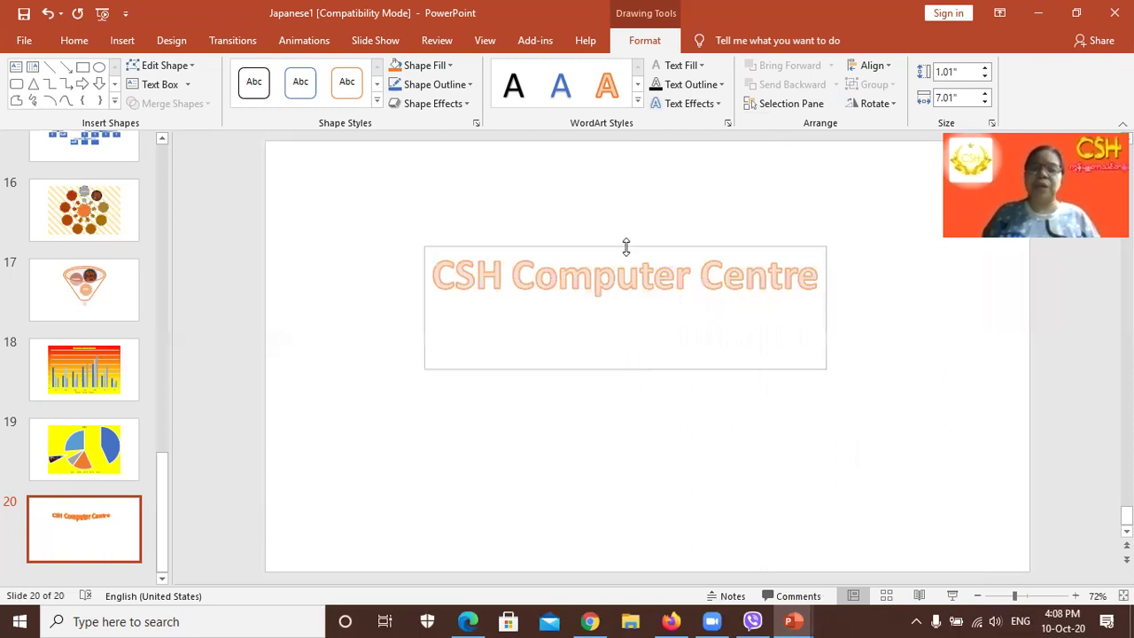
left_click_drag(625, 246, 626, 210)
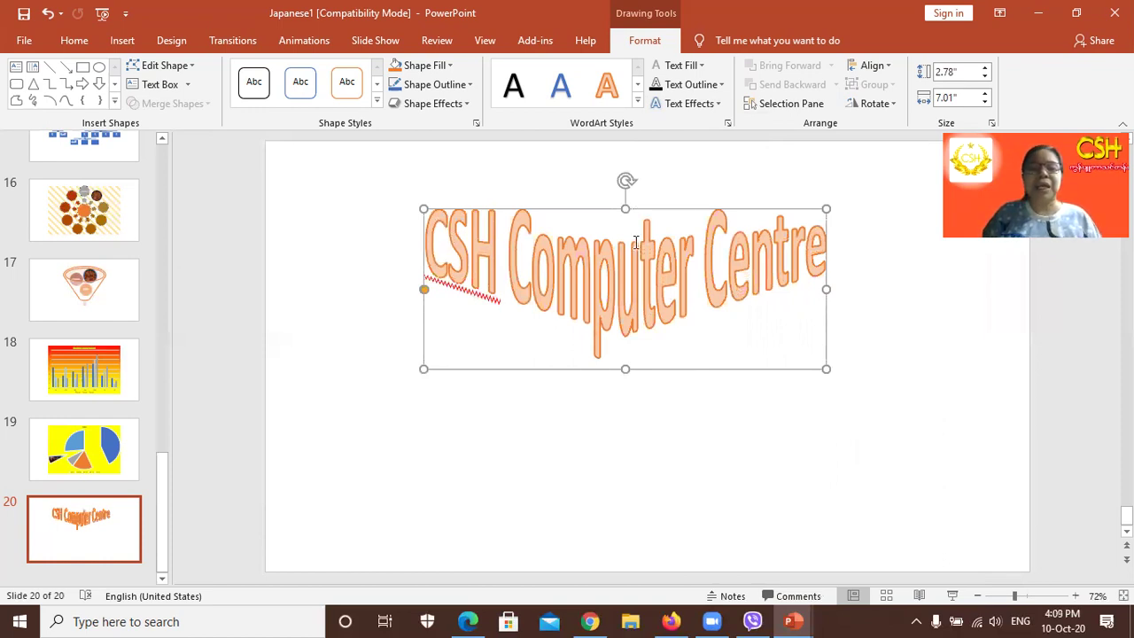
Step: Try gray-outline and blue-fill shape styles on the WordArt box, ending with the outline-only style
left_click(377, 104)
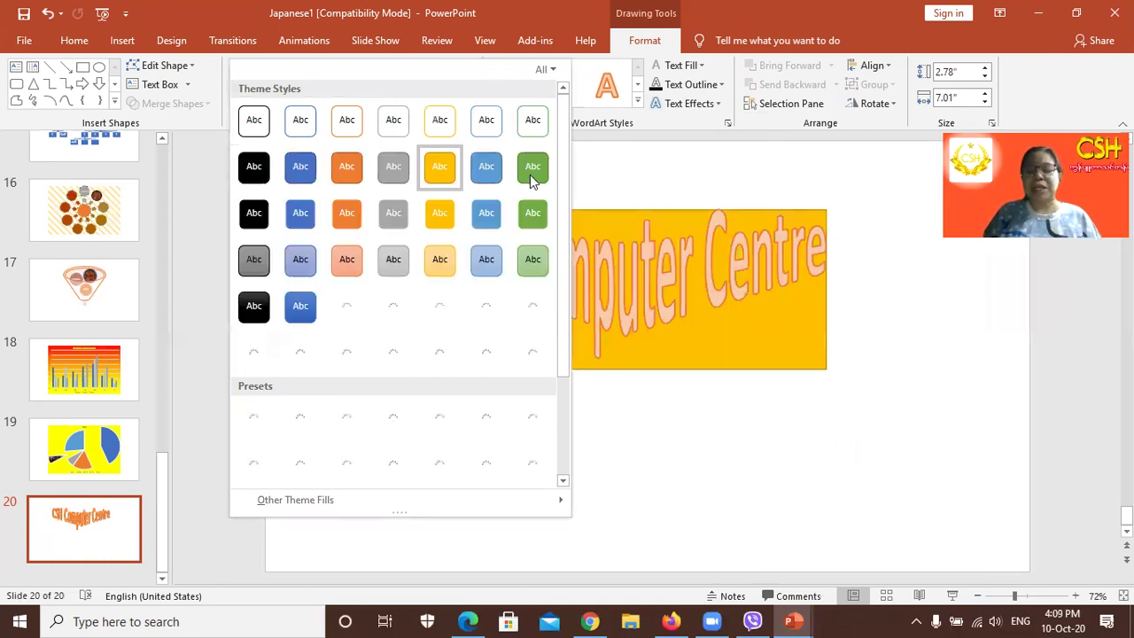
left_click(393, 124)
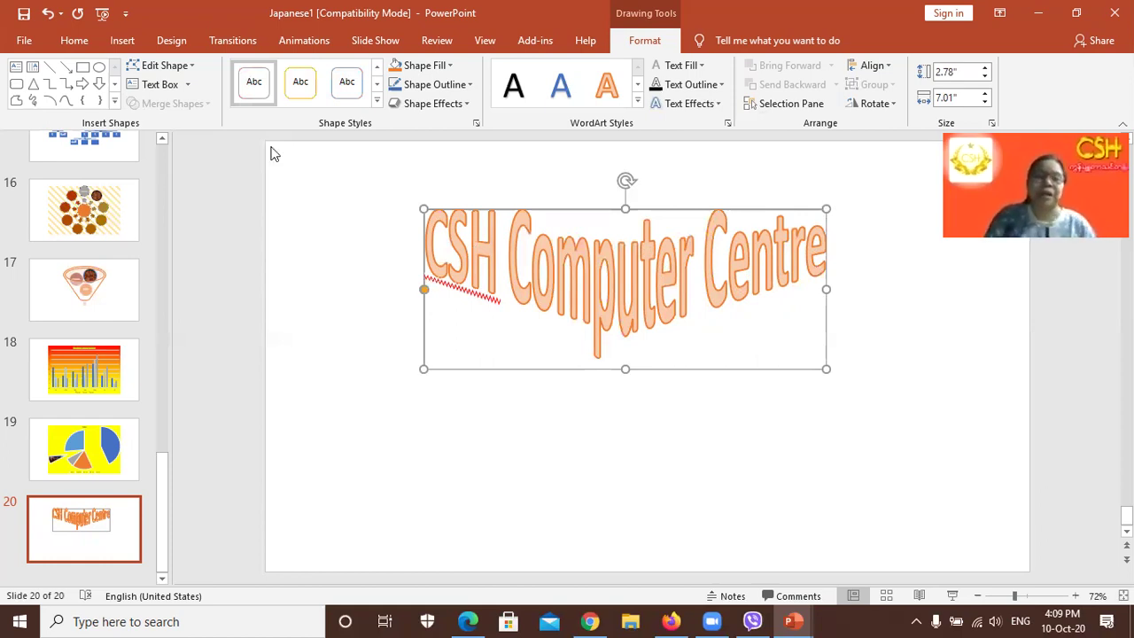
left_click(375, 104)
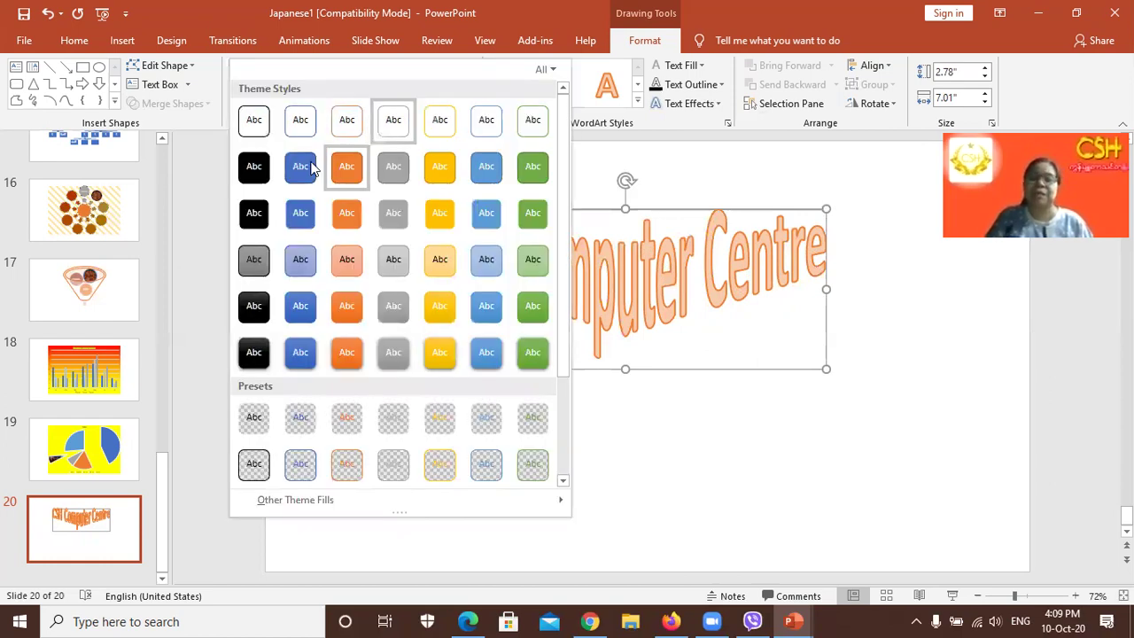
left_click(310, 166)
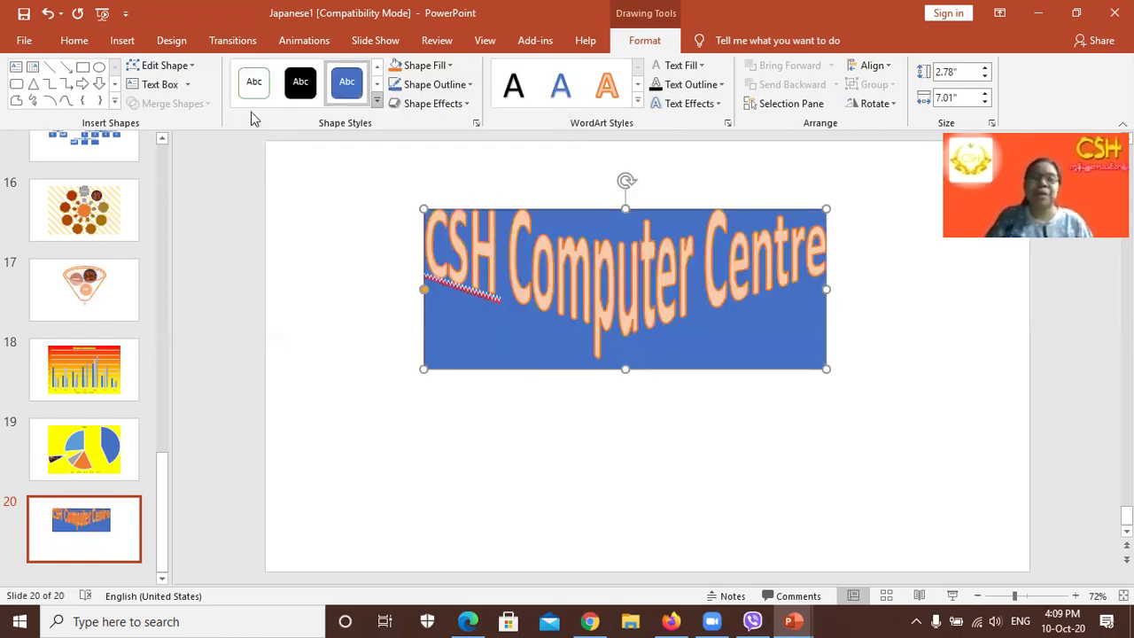
left_click(376, 104)
left_click(264, 111)
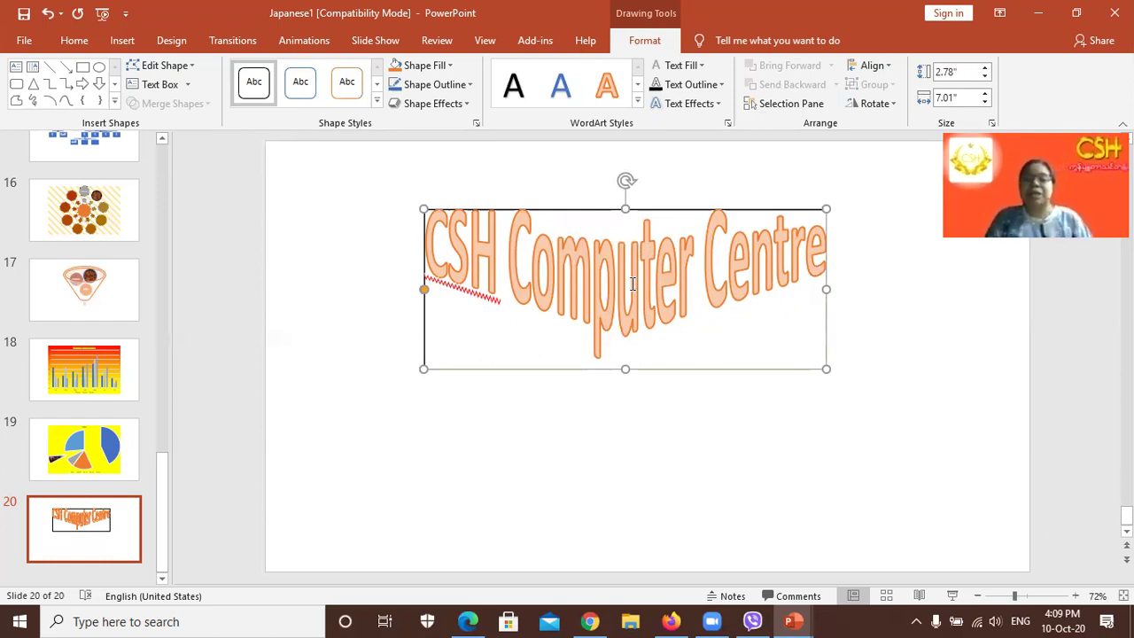
Step: Fill the WordArt letters with a custom light purple and give them a red text outline
left_click(701, 65)
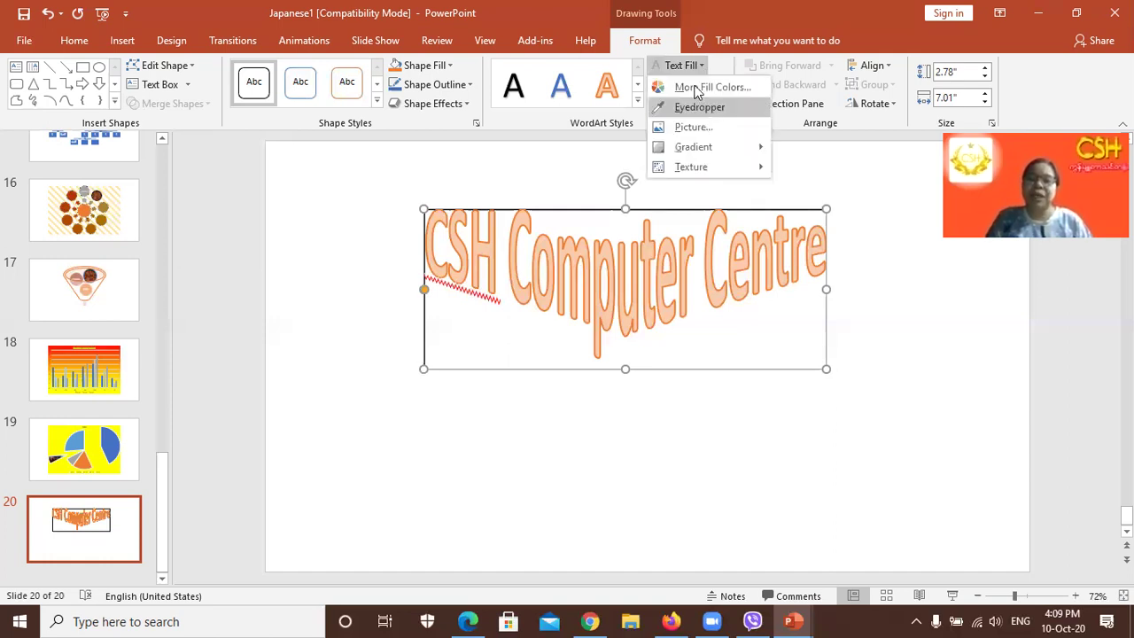
left_click(696, 87)
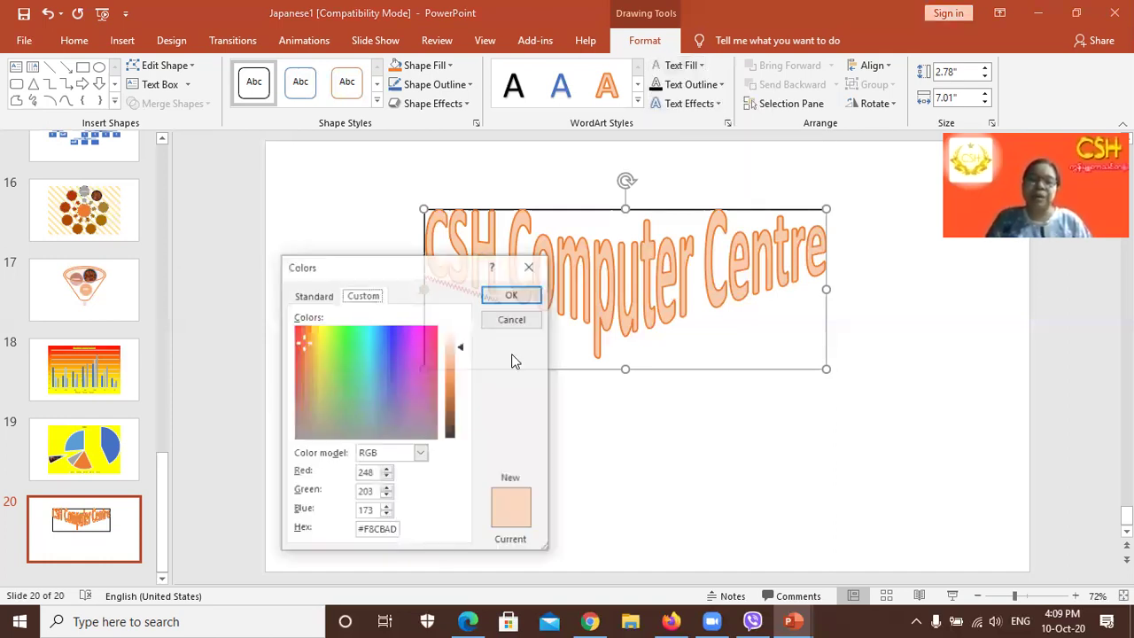
left_click(393, 332)
left_click(390, 348)
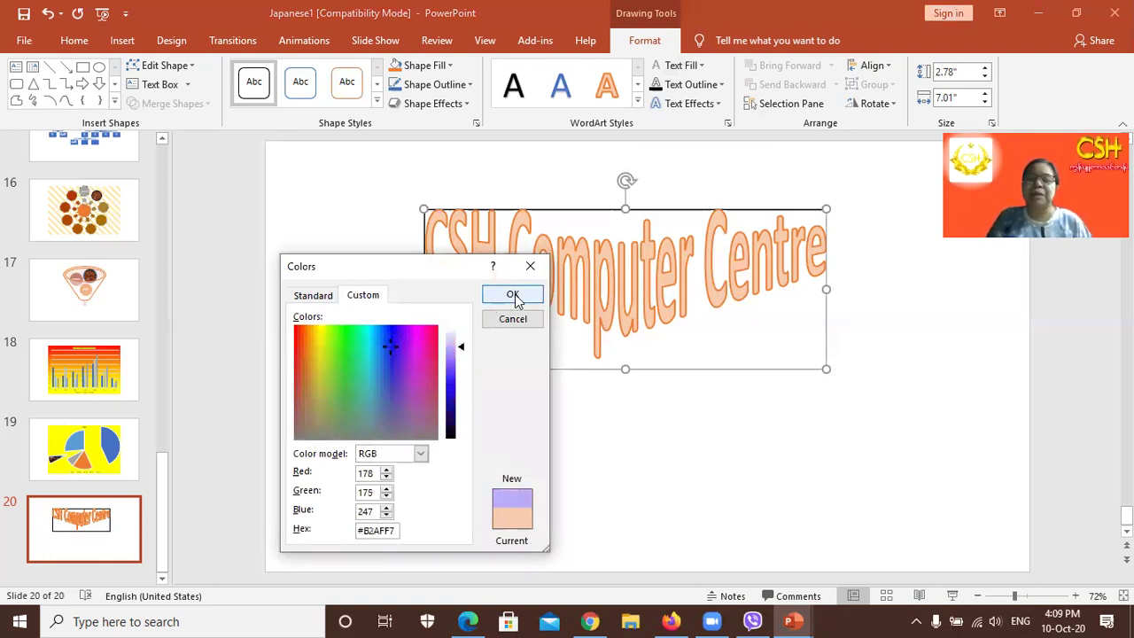
left_click(513, 296)
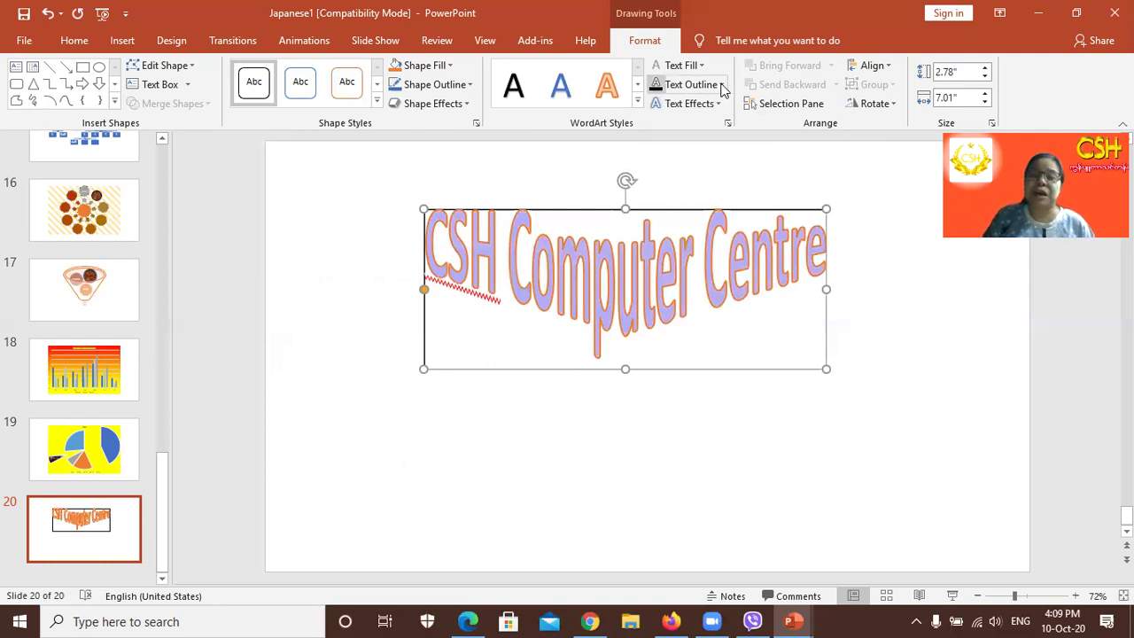
left_click(721, 84)
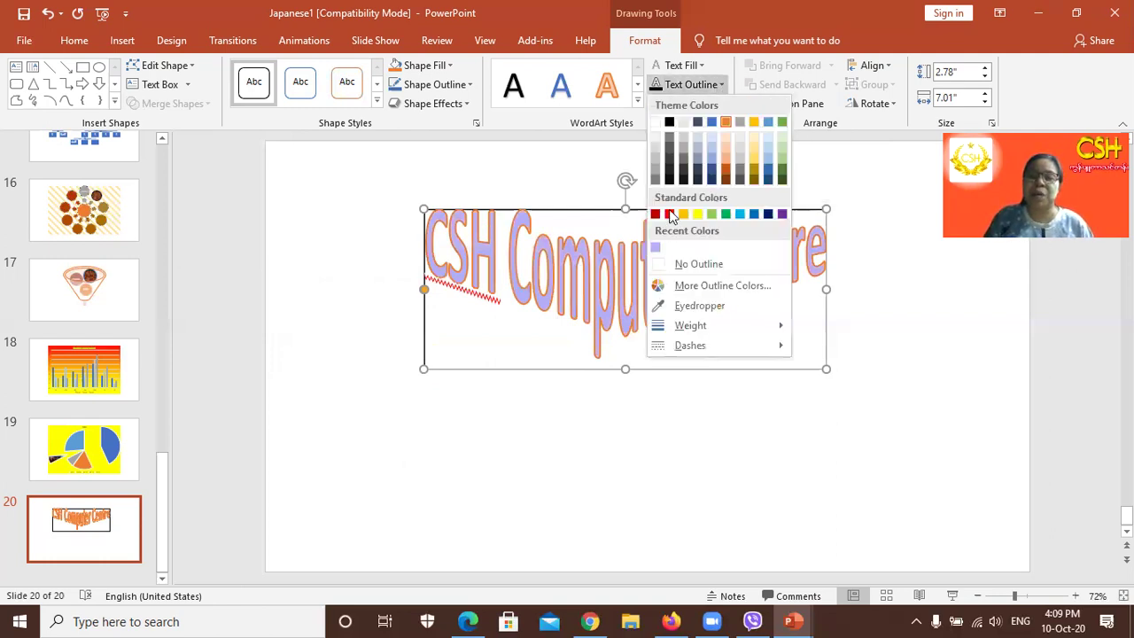
left_click(670, 215)
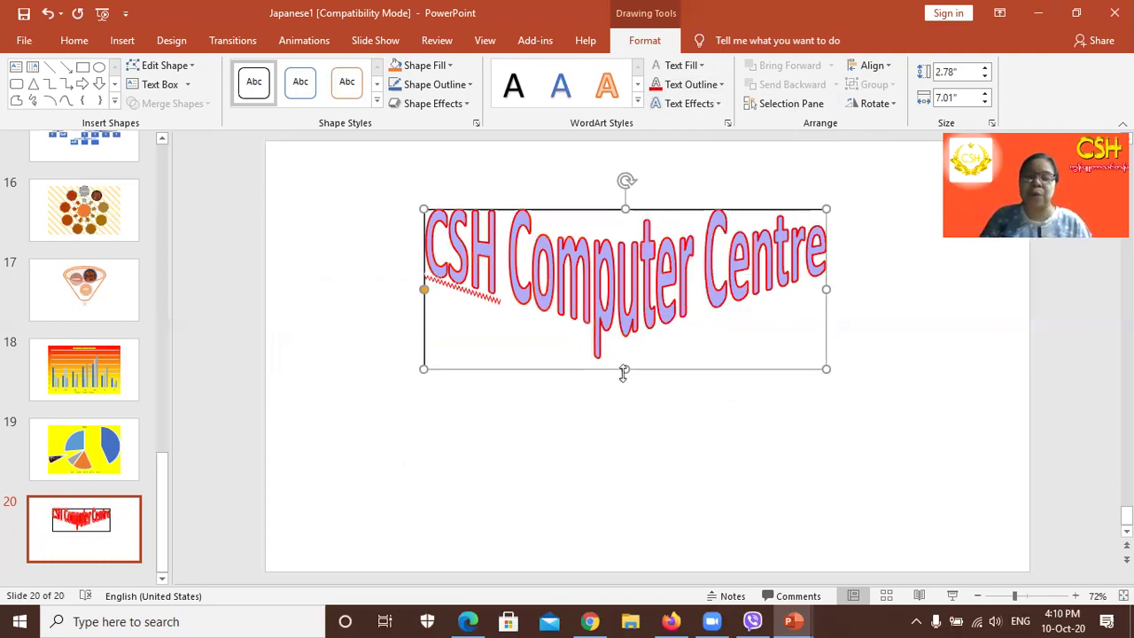
Step: Shorten the WordArt box by dragging its bottom edge upward to about 2.25 inches tall
left_click_drag(624, 370, 625, 309)
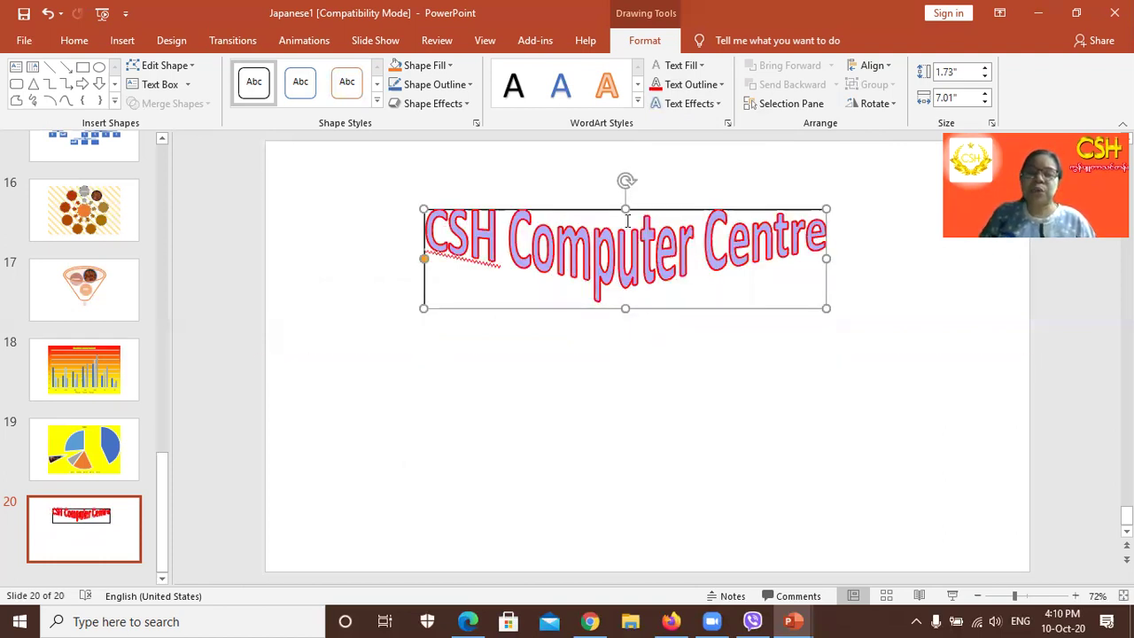
key("ctrl+z")
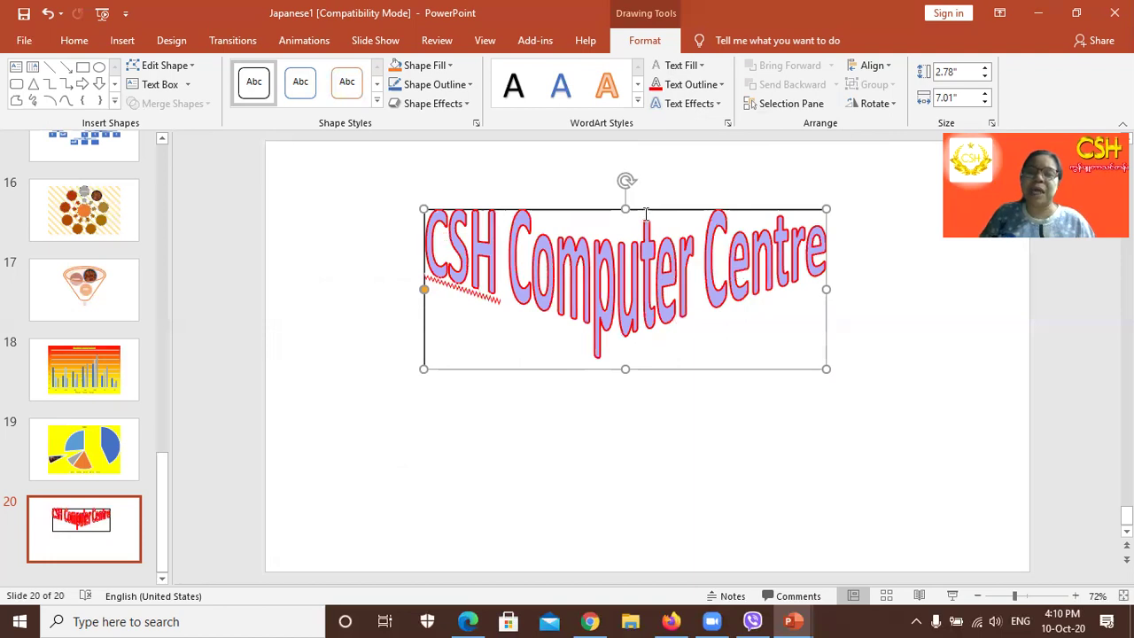
key("Escape")
left_click(637, 232)
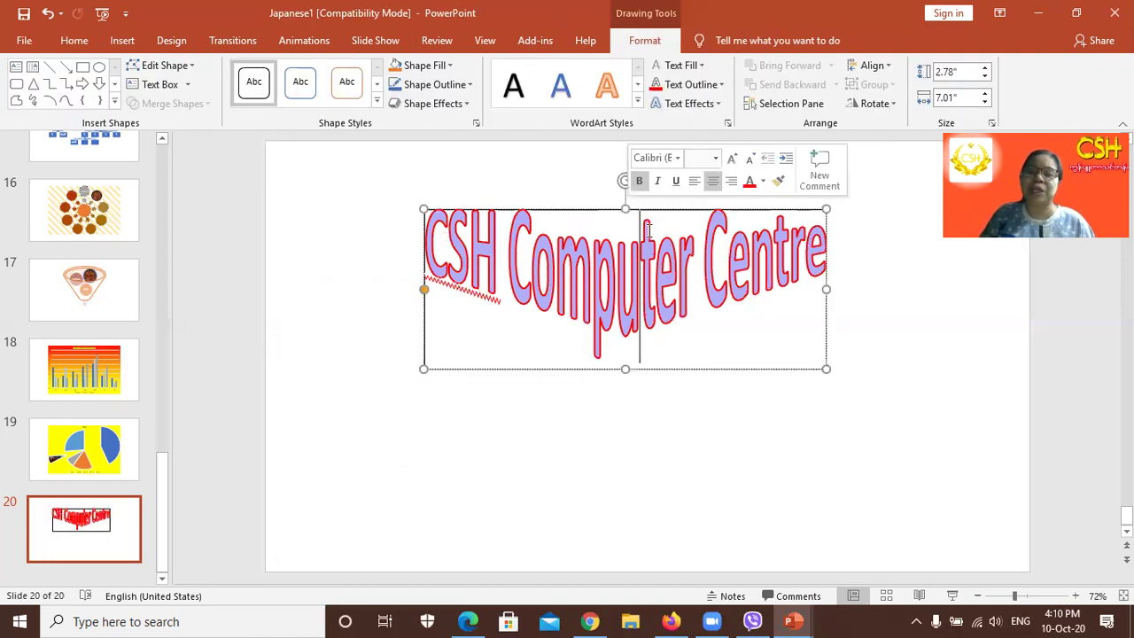
key("shift+Left")
left_click_drag(625, 366, 625, 338)
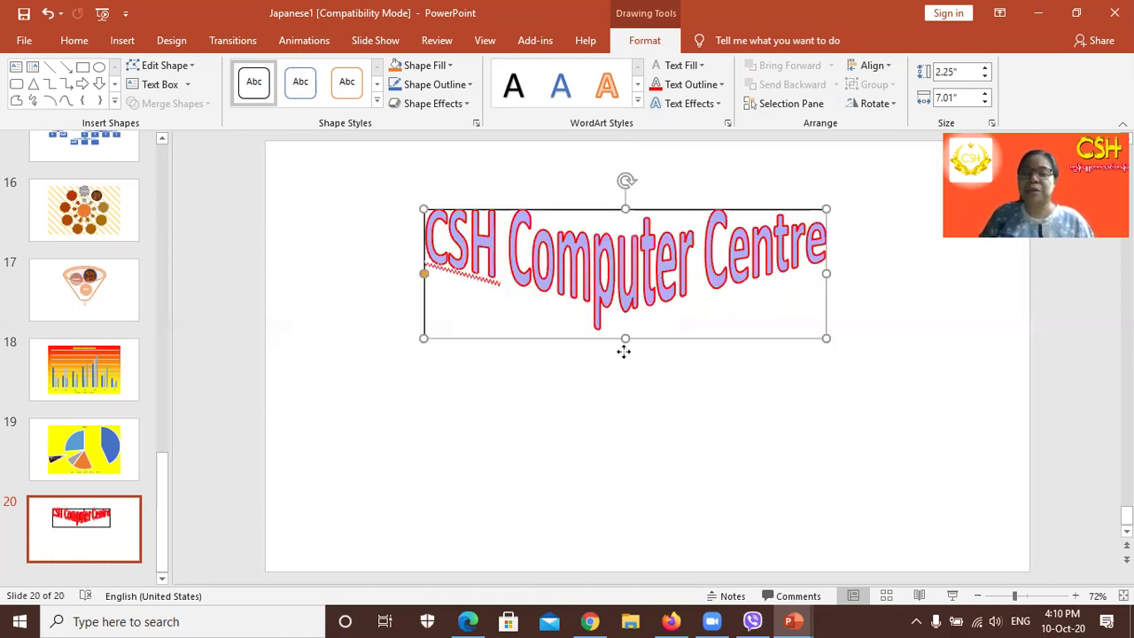
Step: Reposition the WordArt box near the top centre of slide 20
left_click_drag(624, 346, 567, 454)
mouse_move(739, 187)
left_mouse_down()
mouse_move(726, 199)
mouse_move(719, 325)
left_mouse_up()
left_click_drag(723, 373, 724, 374)
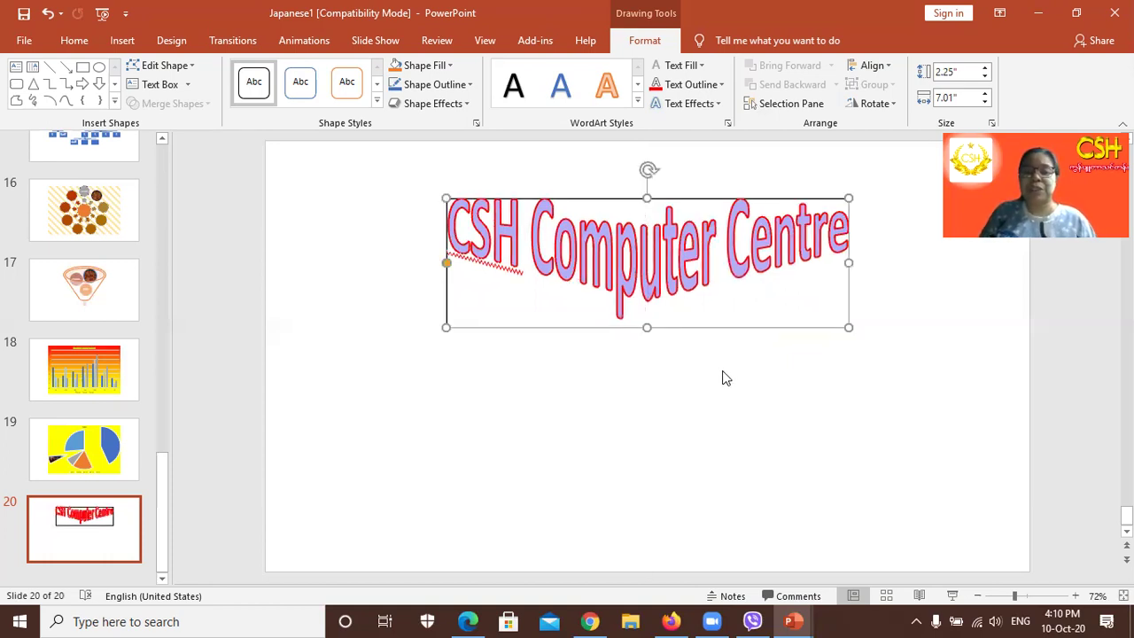
left_click(723, 378)
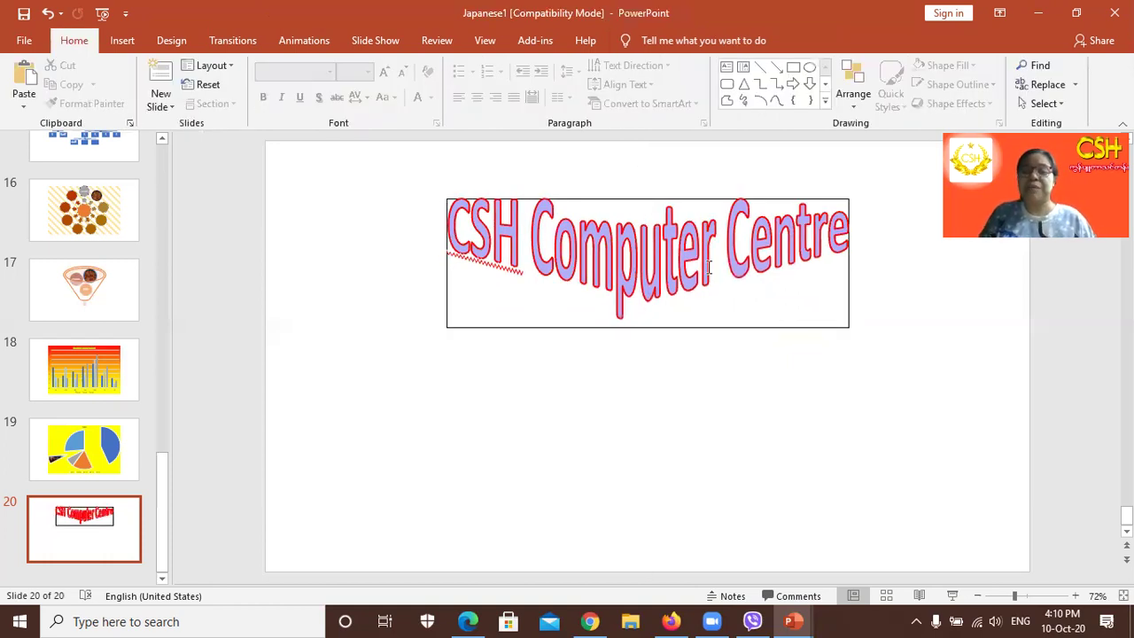
Step: Set the WordArt box's Shape Outline to No Outline
left_click(710, 203)
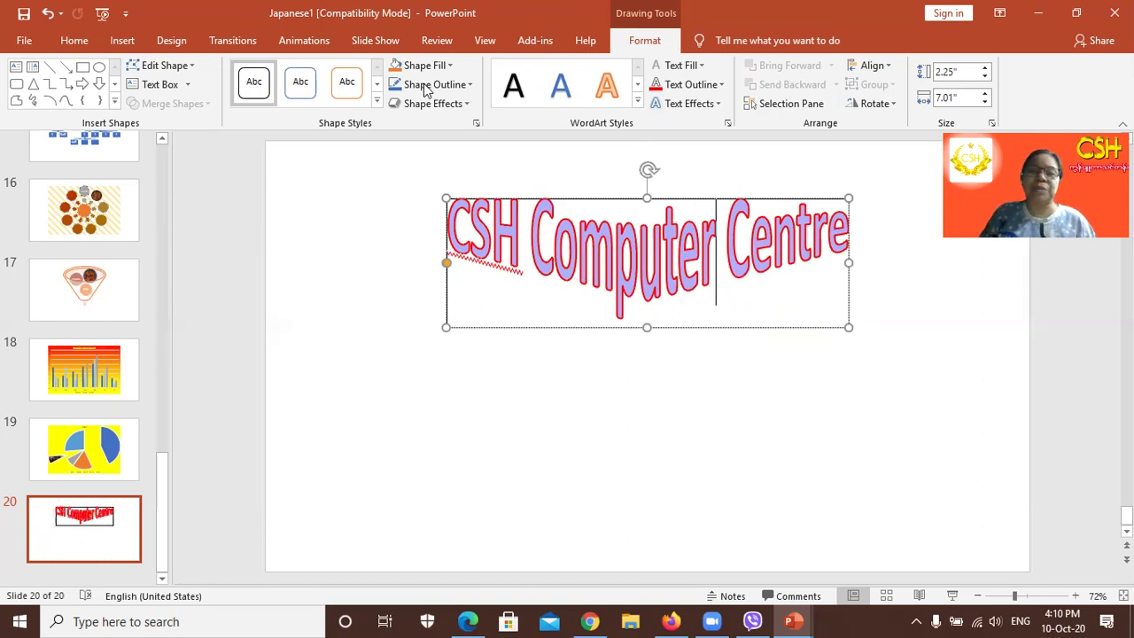
key("Escape")
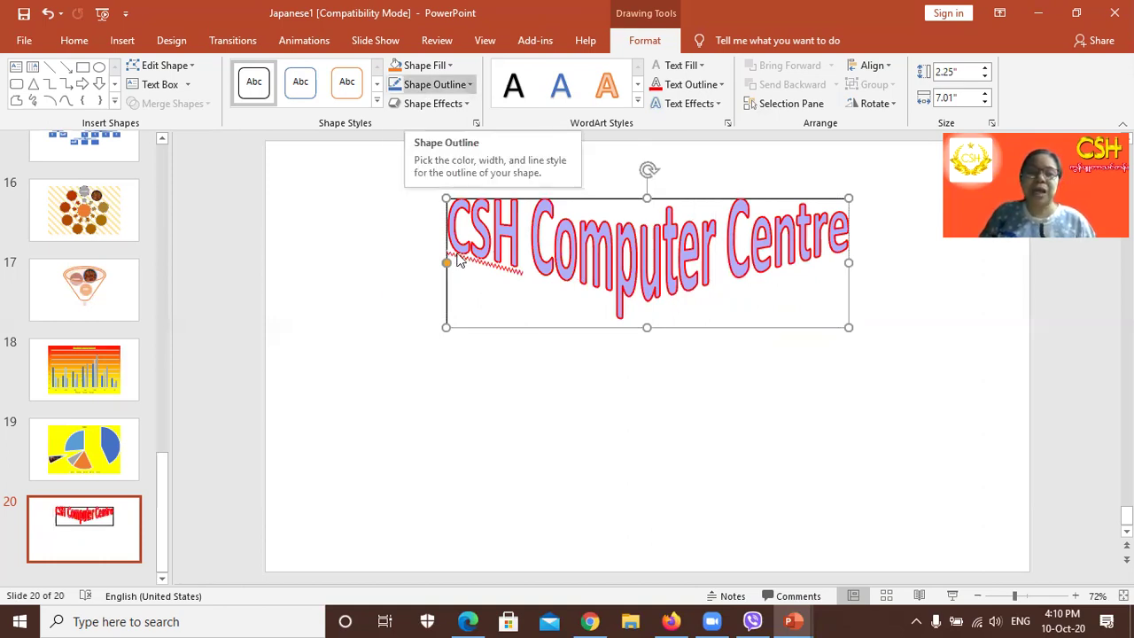
left_click(470, 85)
left_click(438, 264)
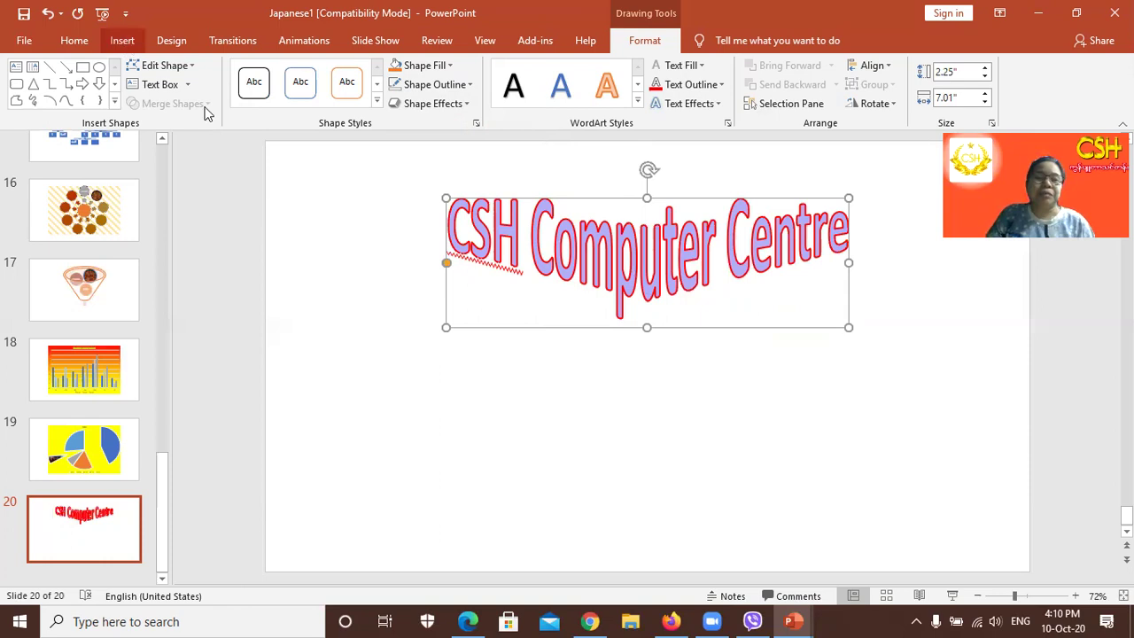
Step: Draw a test rectangle below the heading, delete it, and reselect the WordArt
left_click(122, 42)
left_click(276, 101)
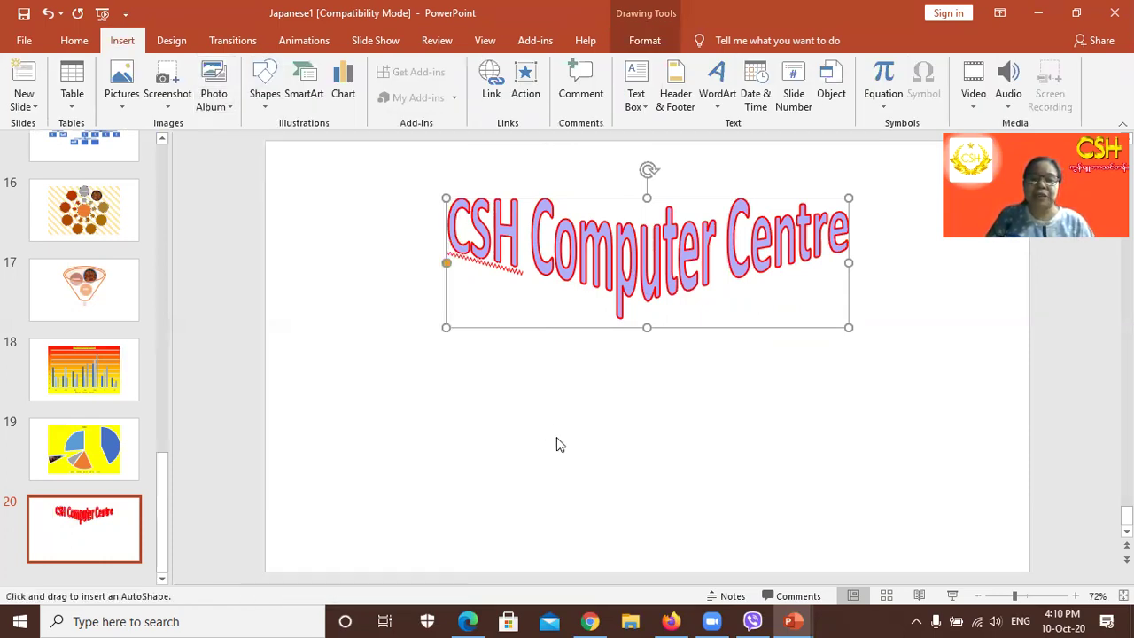
left_click_drag(556, 437, 371, 302)
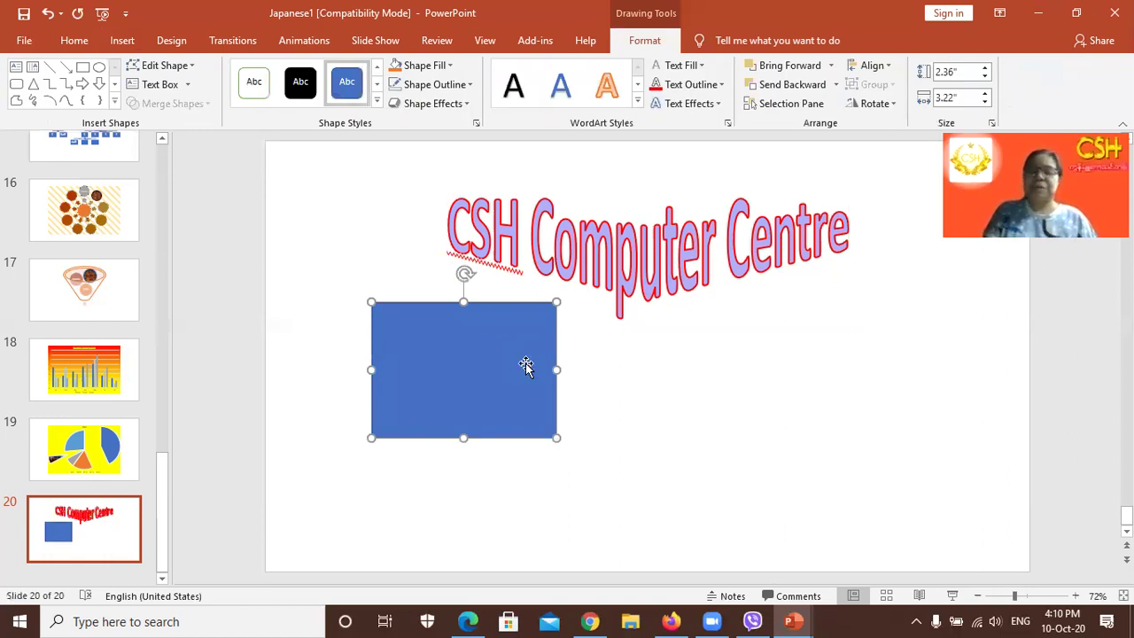
key("Delete")
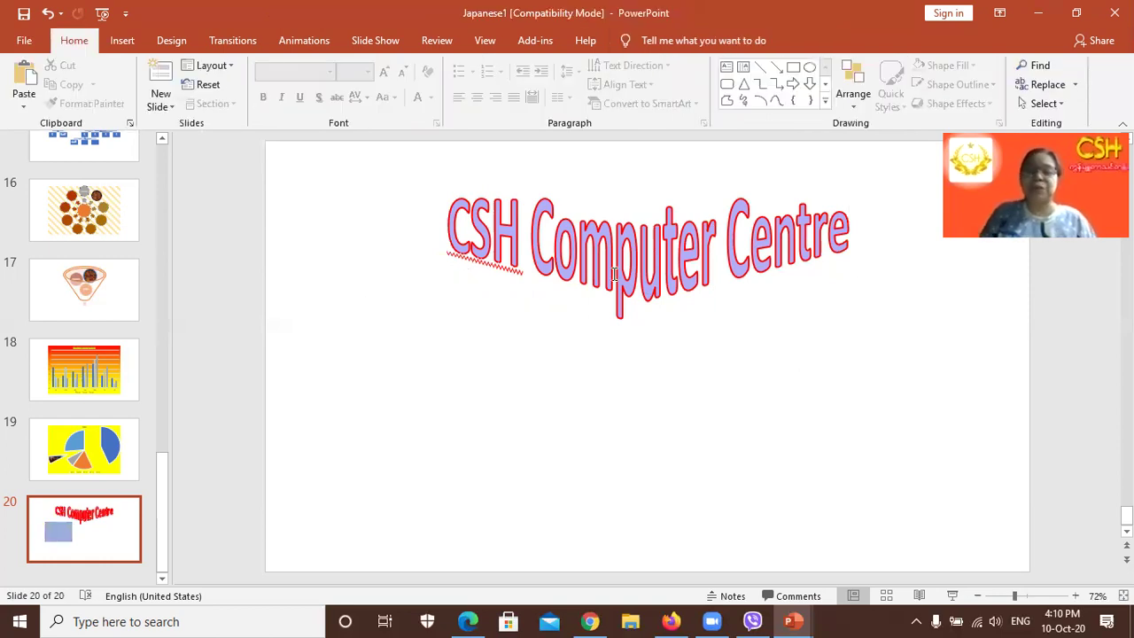
left_click(600, 207)
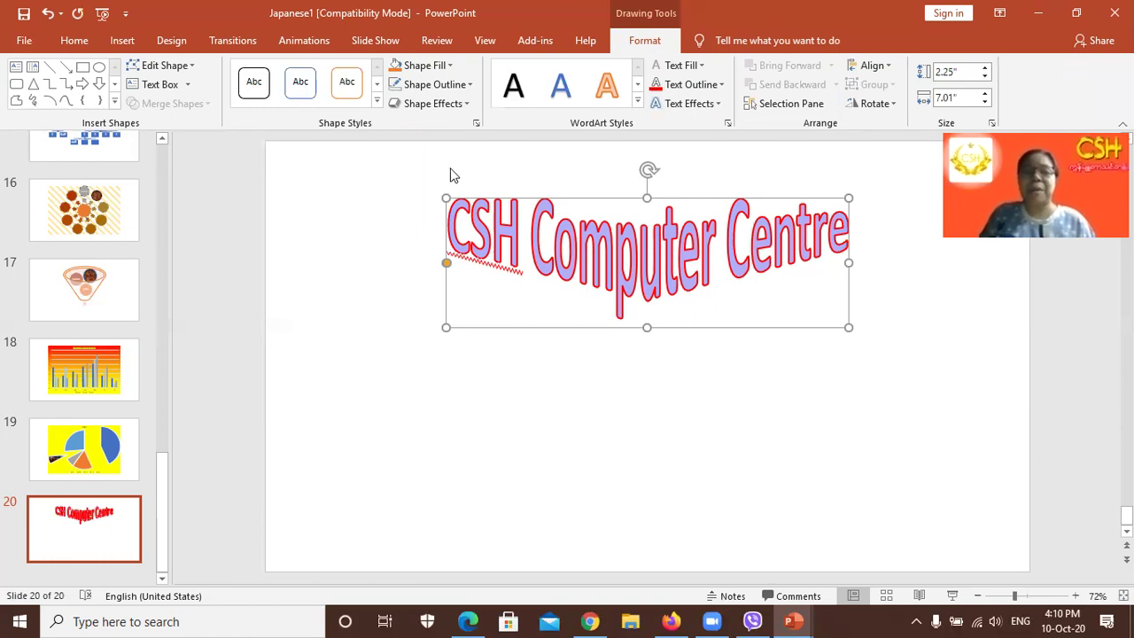
Step: Set the title to No Fill, move it lower and left, and apply the black blue-shadow WordArt style
left_click(450, 64)
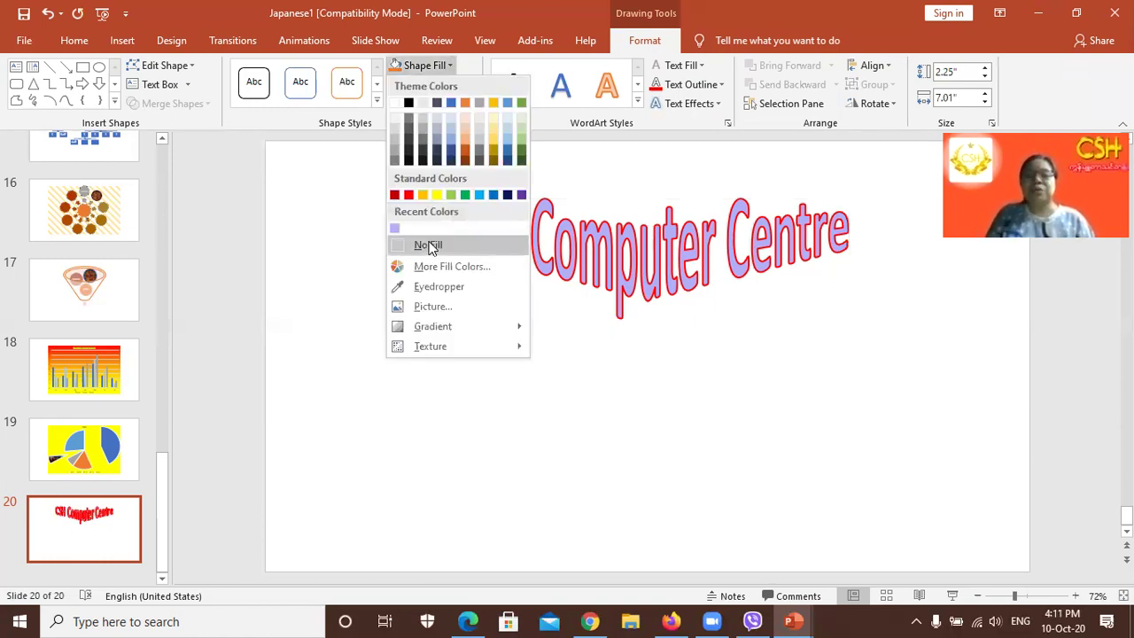
left_click(429, 245)
mouse_move(634, 196)
left_mouse_down()
mouse_move(580, 235)
mouse_move(510, 227)
left_mouse_up()
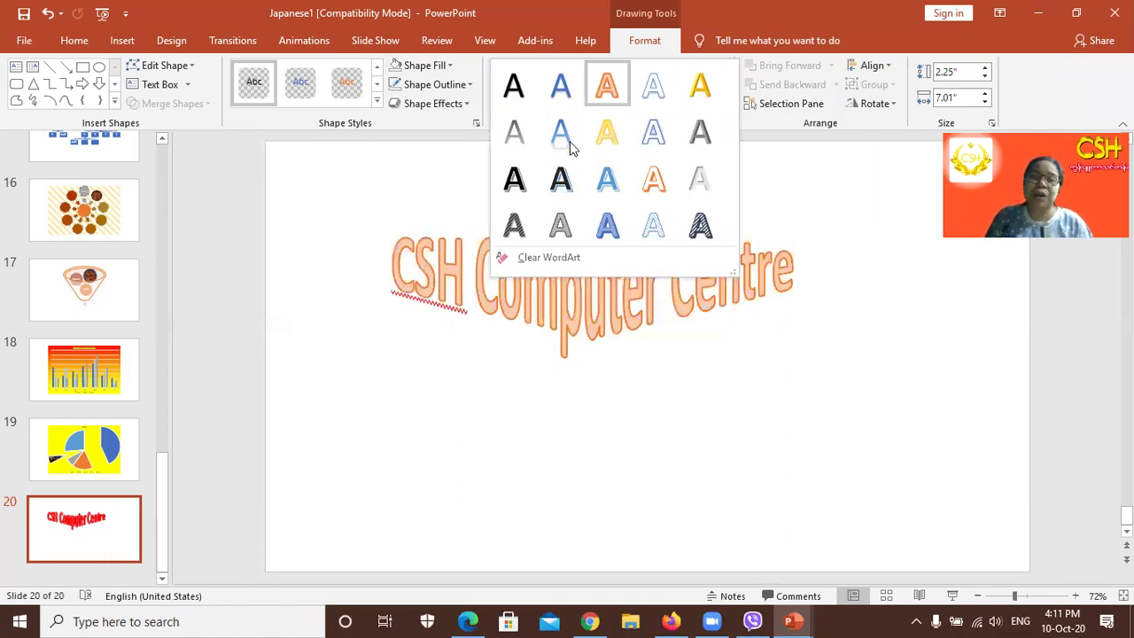
left_click(563, 180)
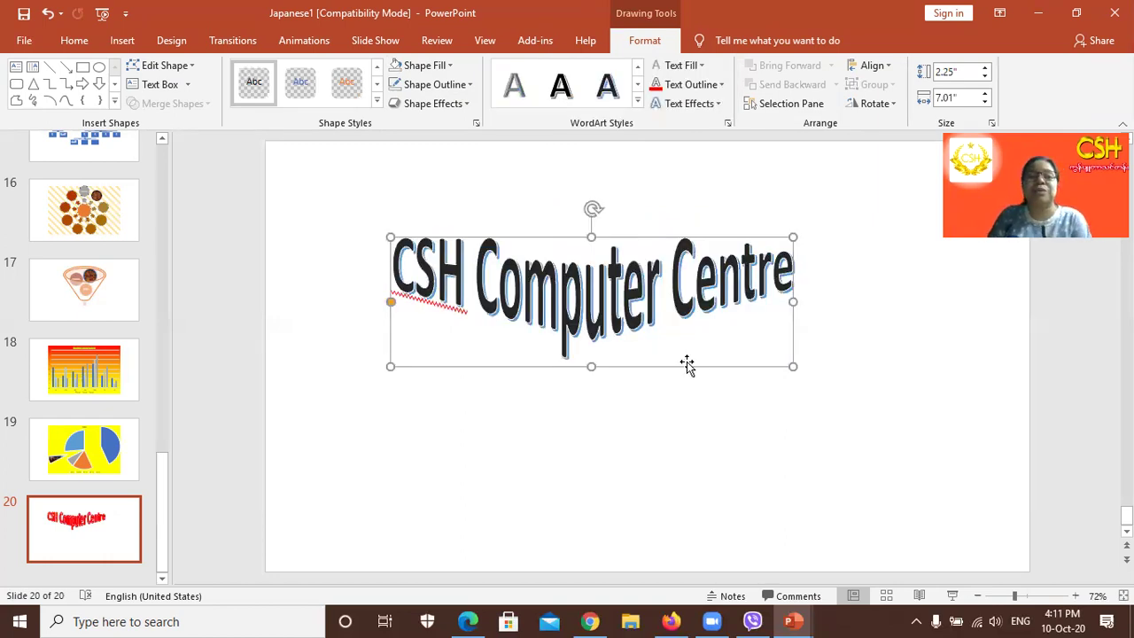
Step: Undo the move so the CSH Computer Centre title sits at its earlier, higher position
left_click(670, 412)
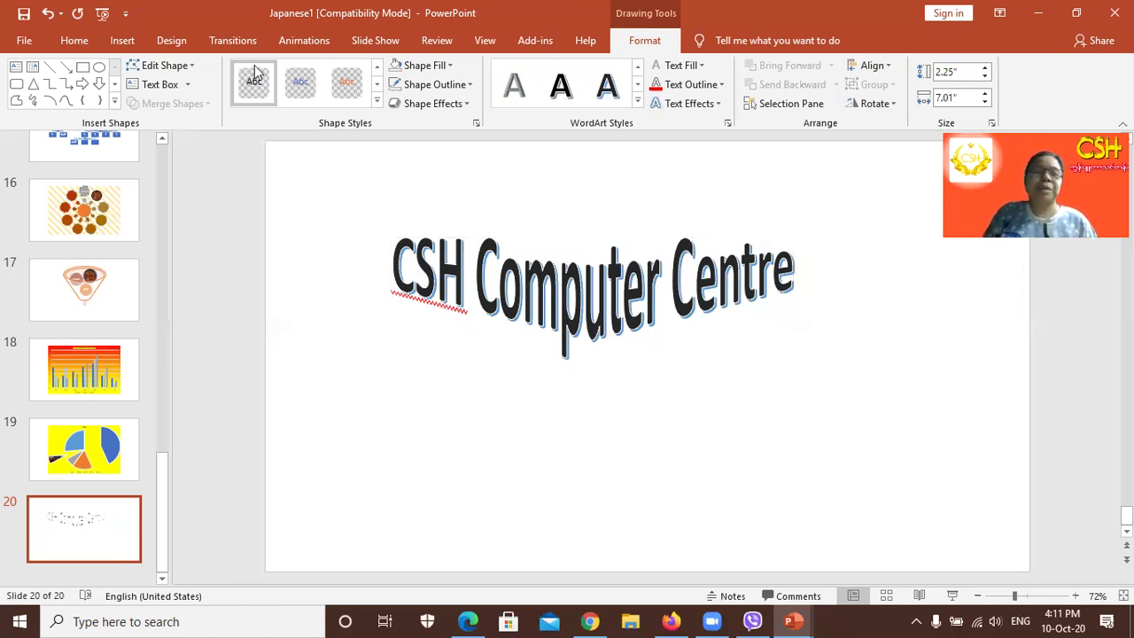
left_click(620, 305)
left_click(131, 31)
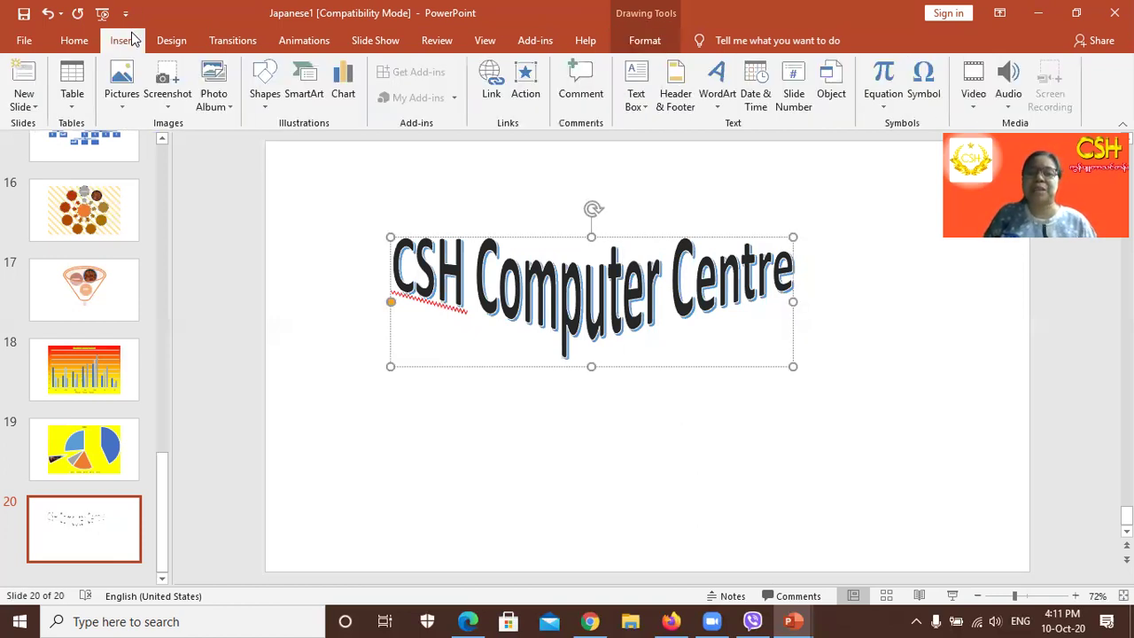
left_click(811, 257)
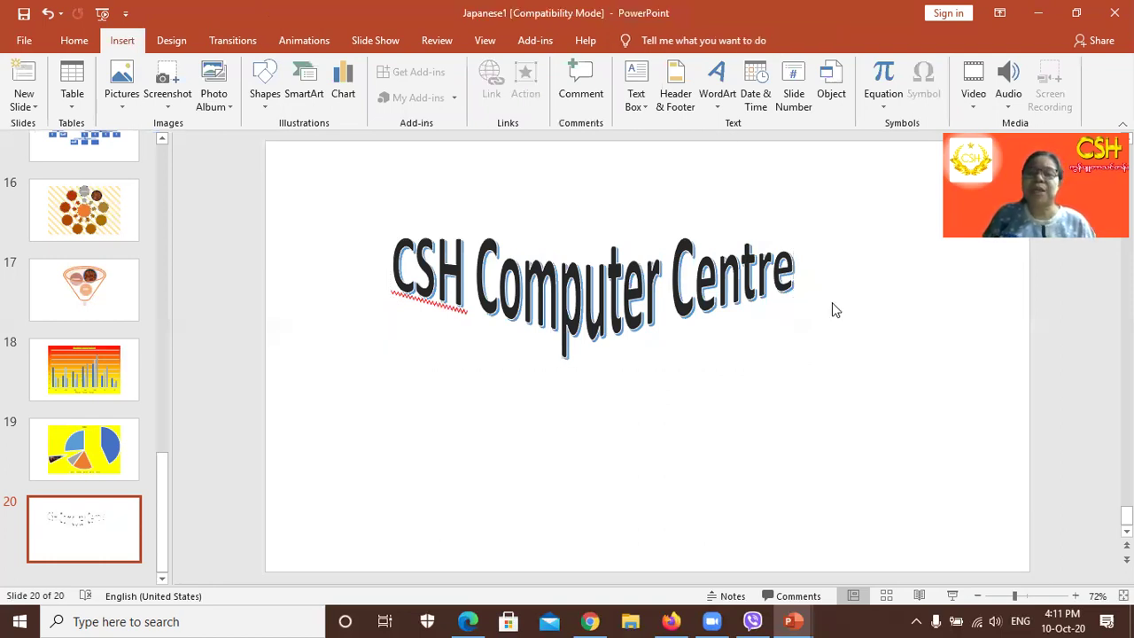
left_click(741, 241)
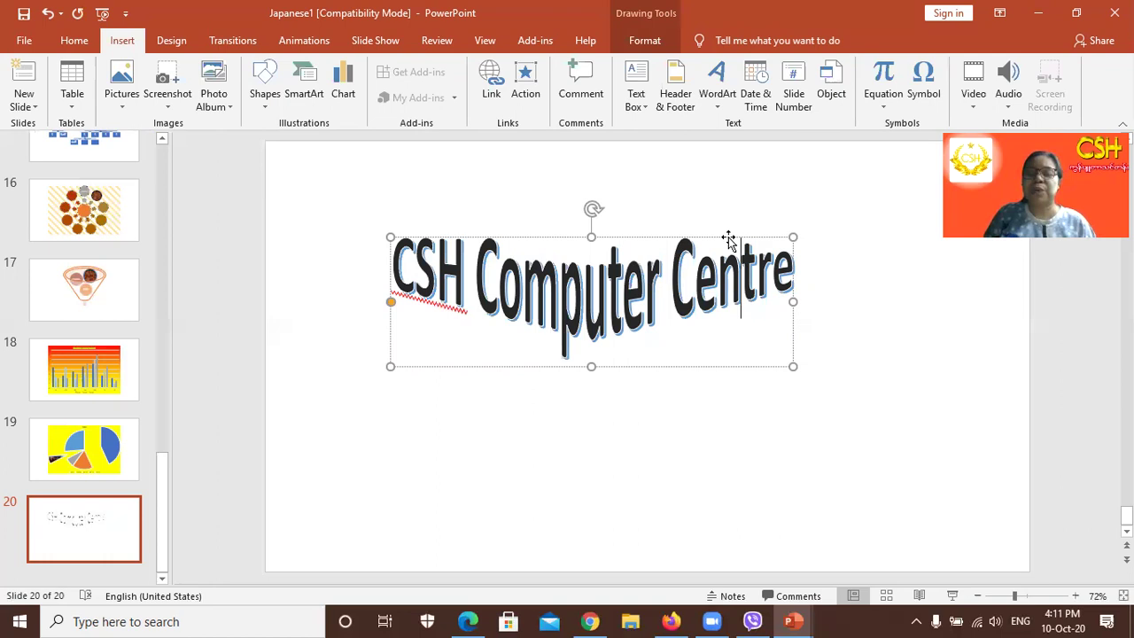
left_click(719, 159)
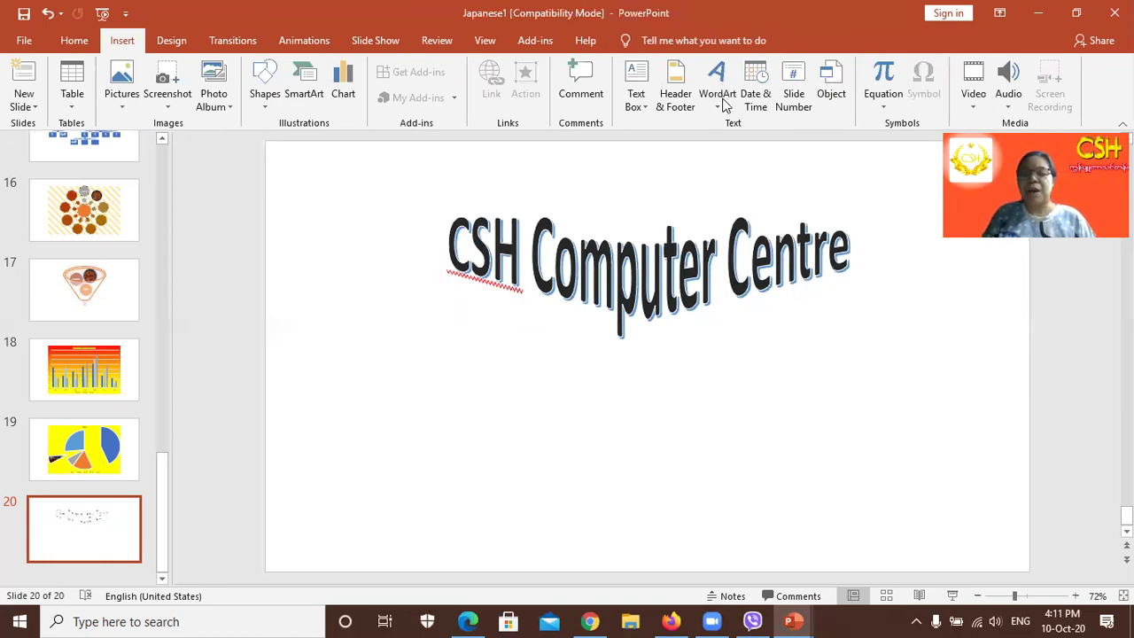
Step: Bring up the WordArt style gallery for a new WordArt
left_click(719, 102)
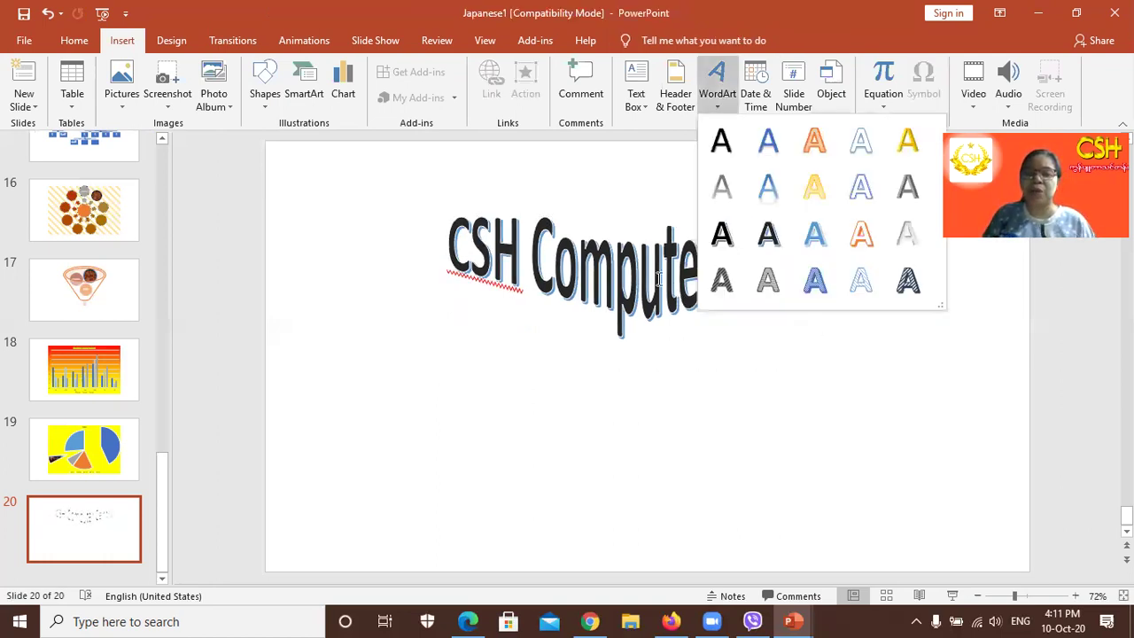
left_click(659, 279)
key("Tab")
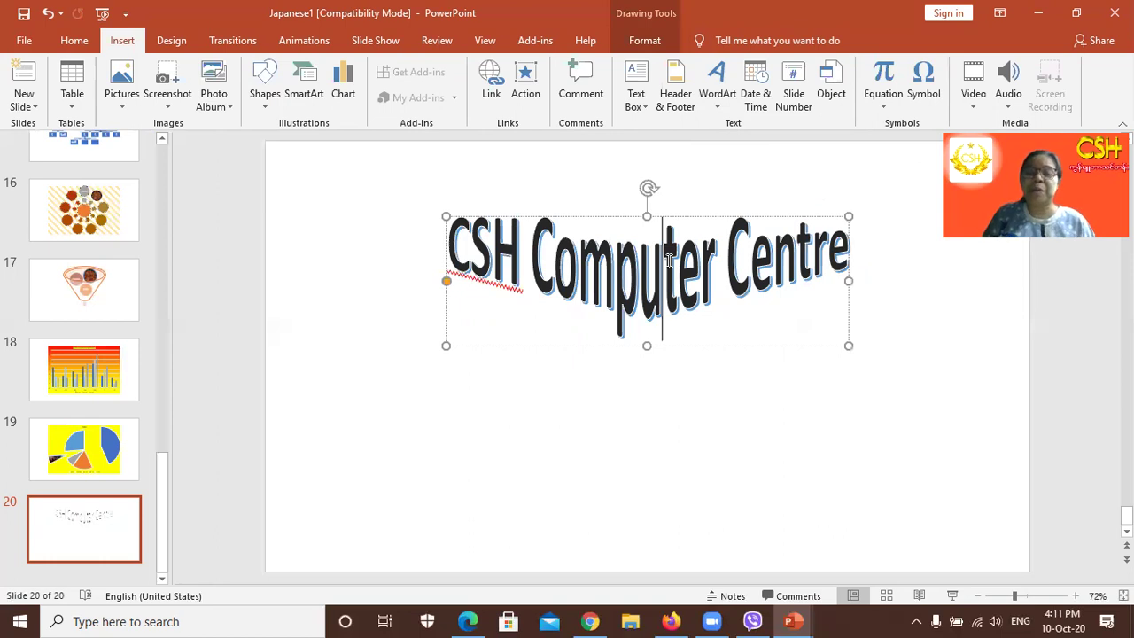
key("Escape")
left_click(704, 275)
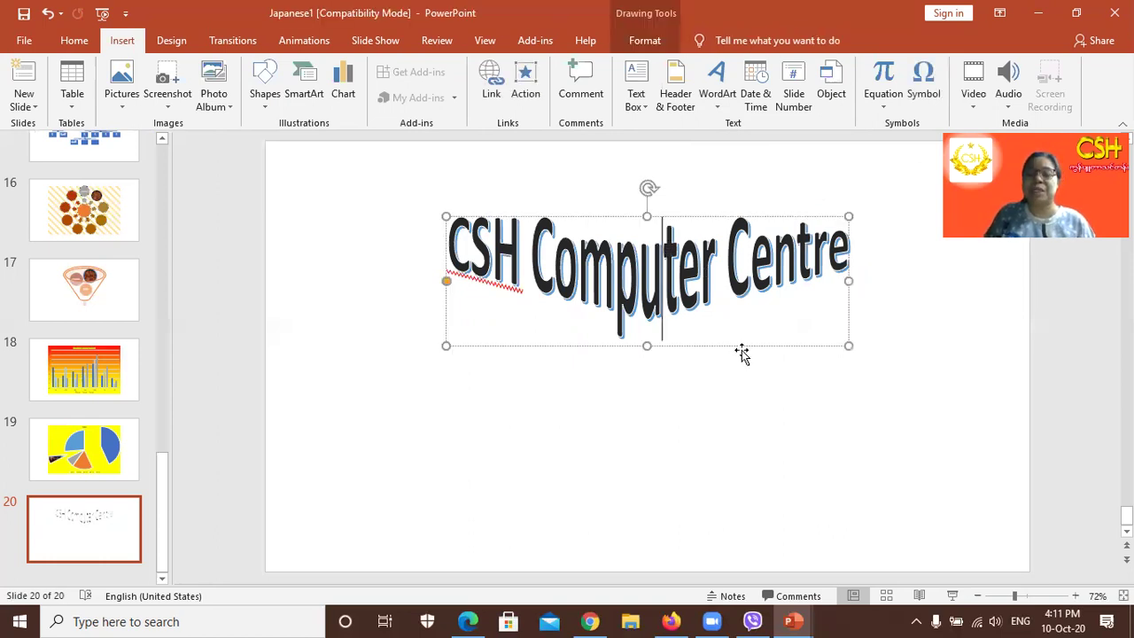
left_click(744, 398)
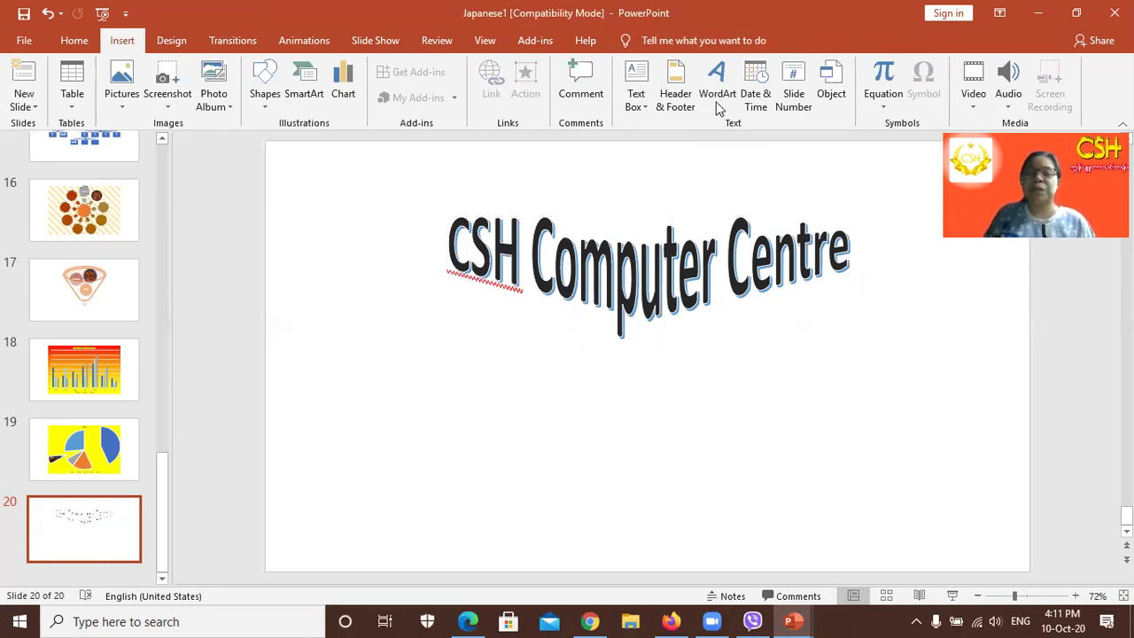
left_click(720, 105)
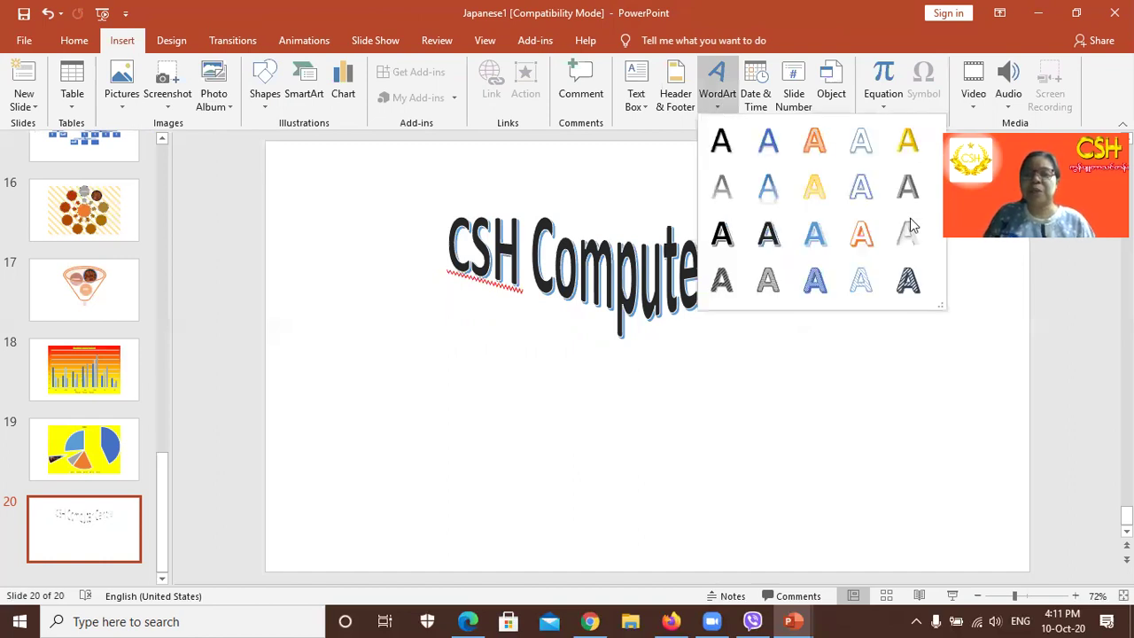
Step: Insert a gray-style WordArt reading 'Computer Basic' and move it below the title
left_click(908, 202)
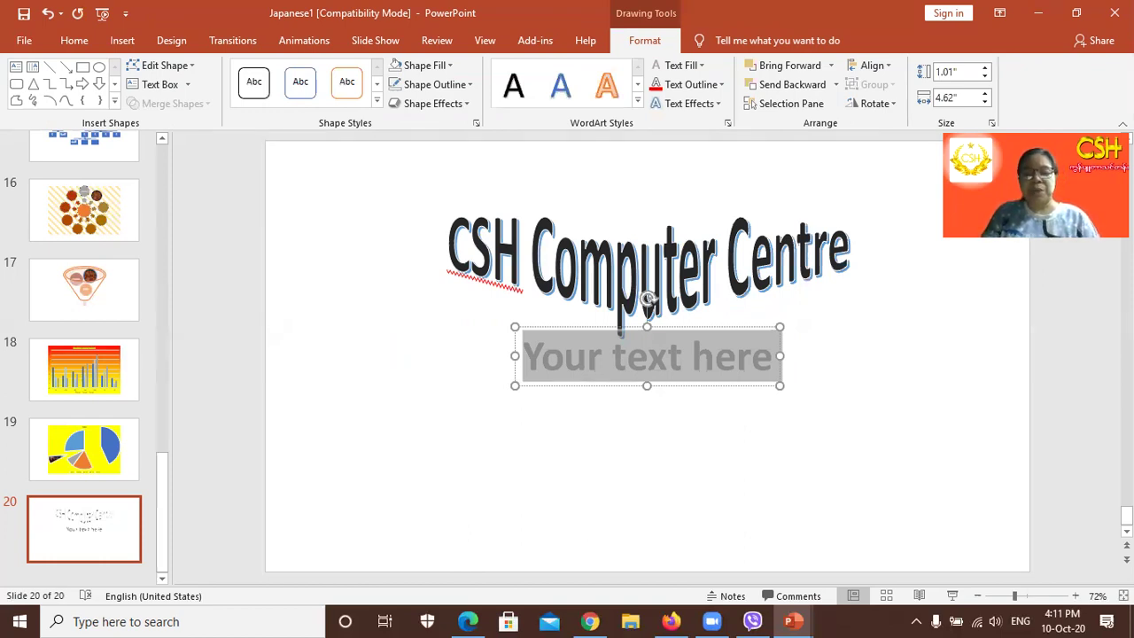
type("Computer B")
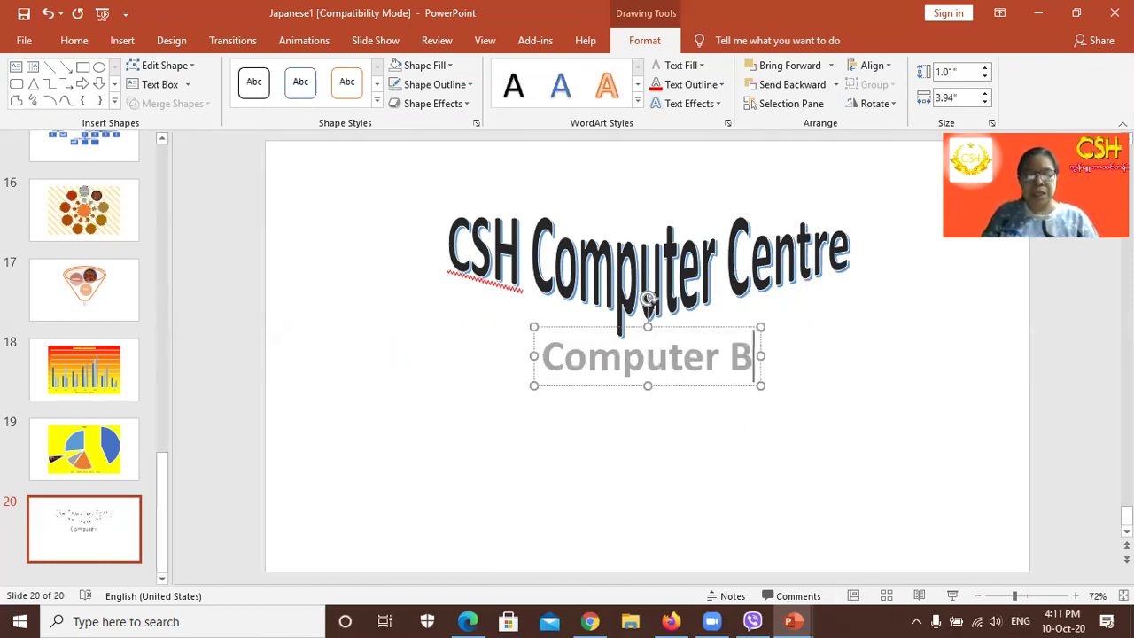
type("asic")
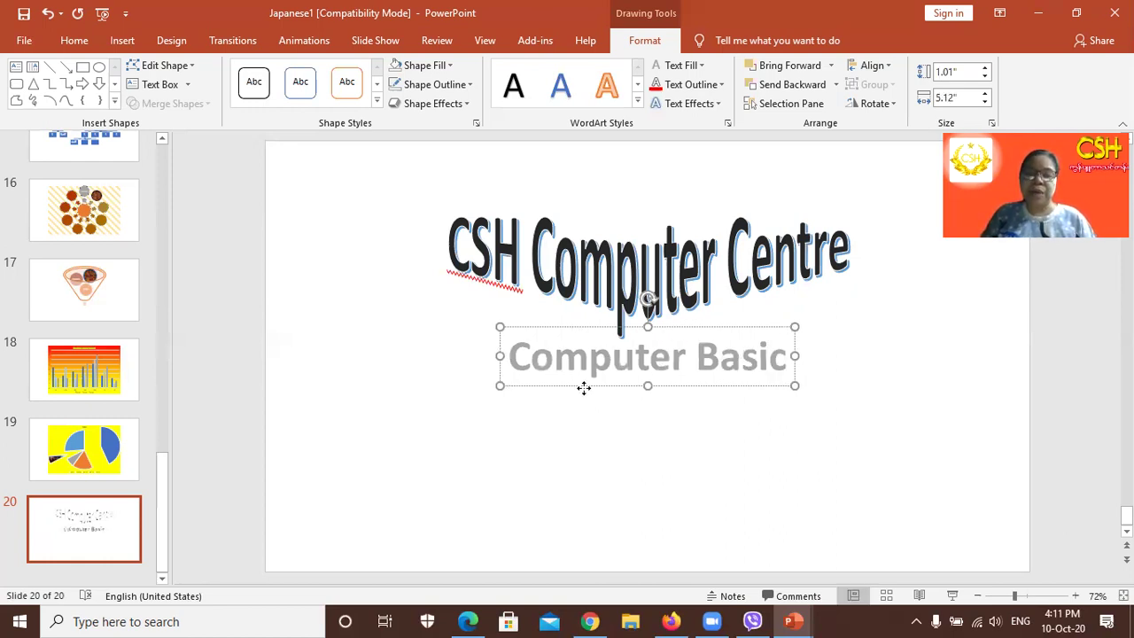
left_click_drag(678, 324, 582, 387)
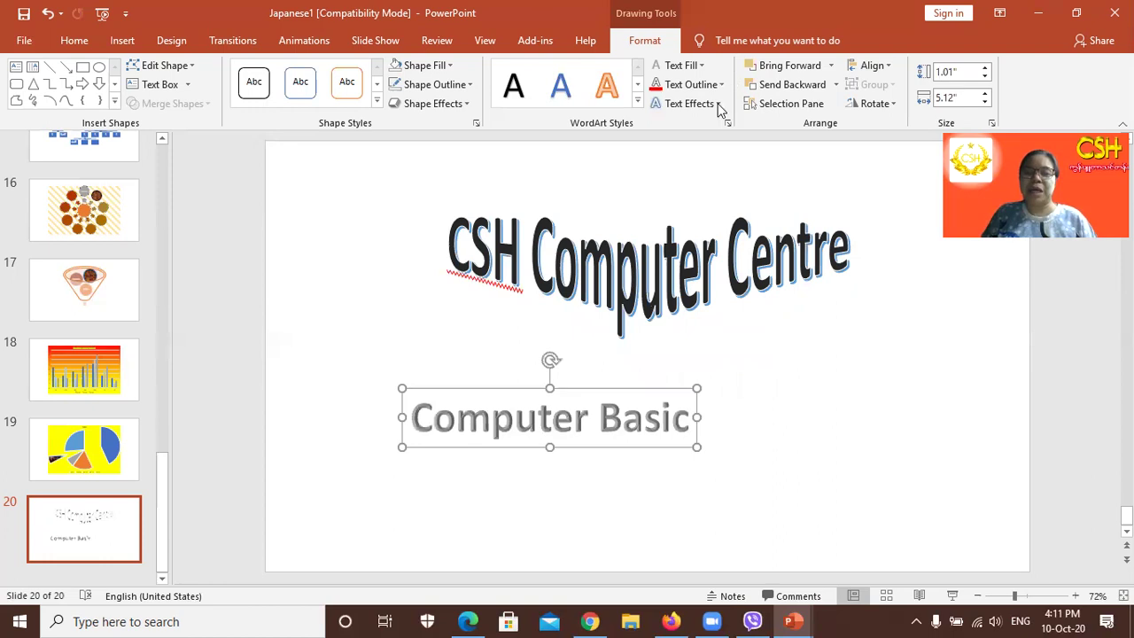
Step: Give Computer Basic a shadow and a warped Transform shape
left_click(717, 104)
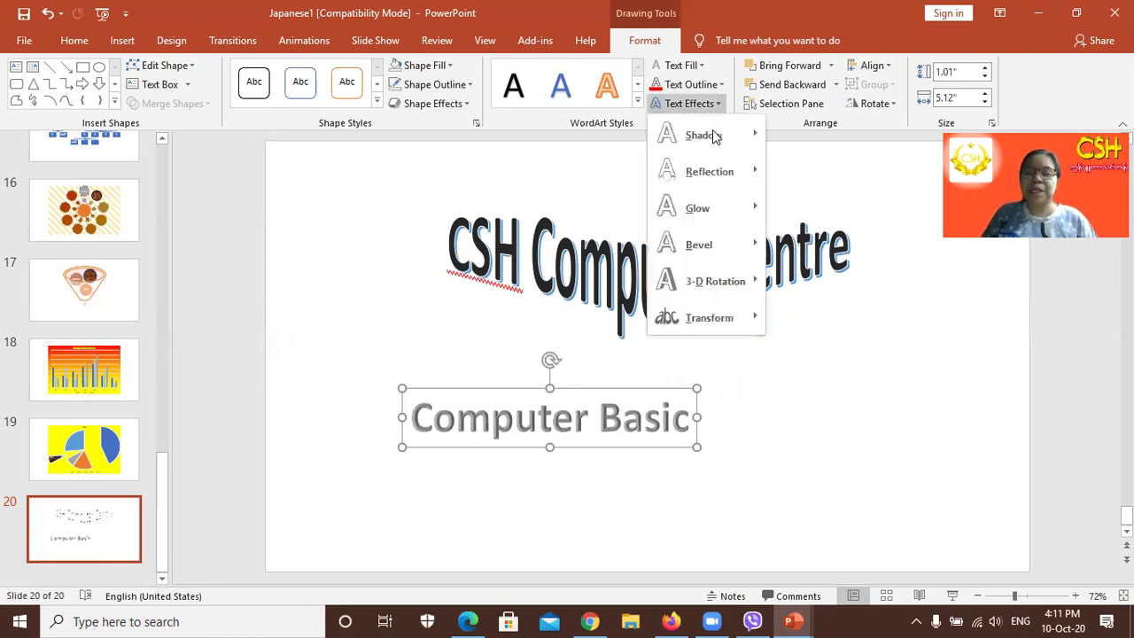
mouse_move(714, 135)
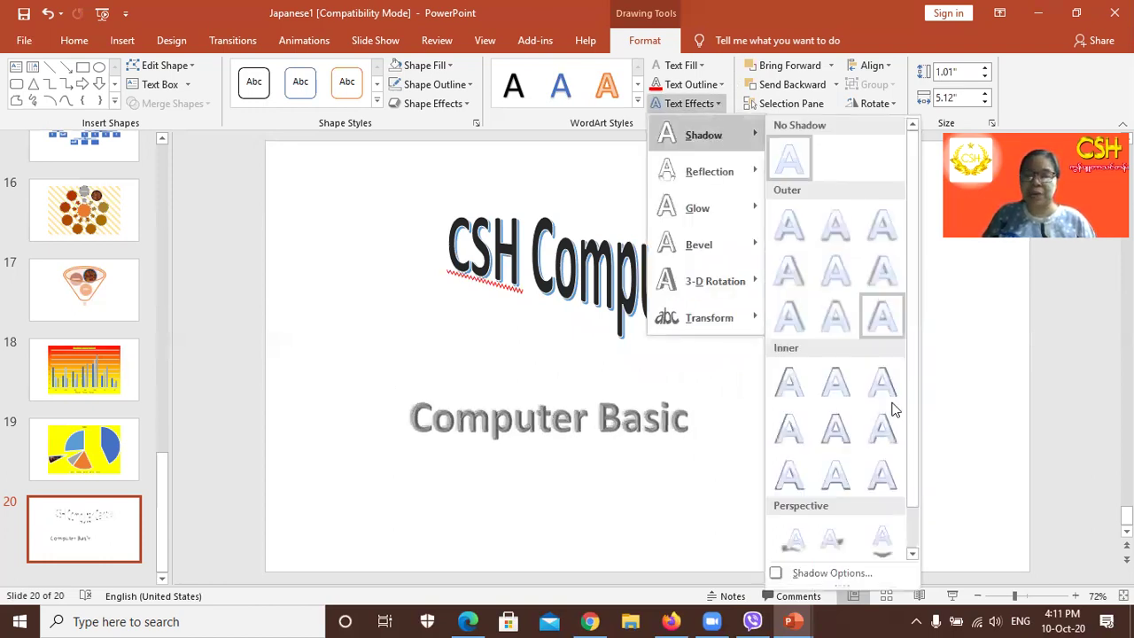
left_click(833, 488)
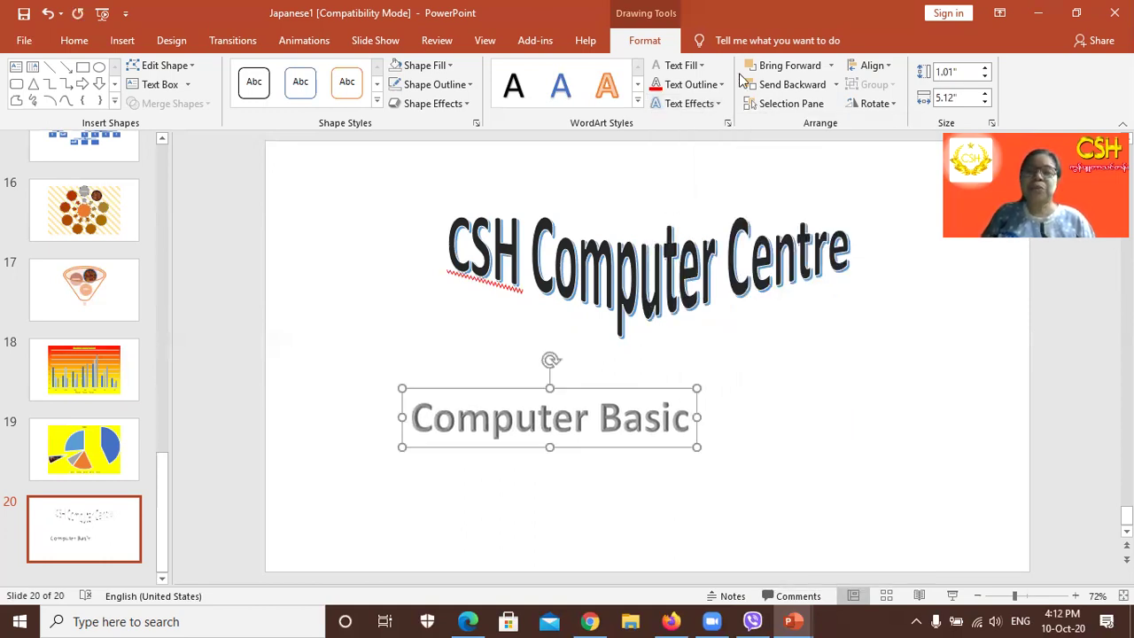
left_click(718, 103)
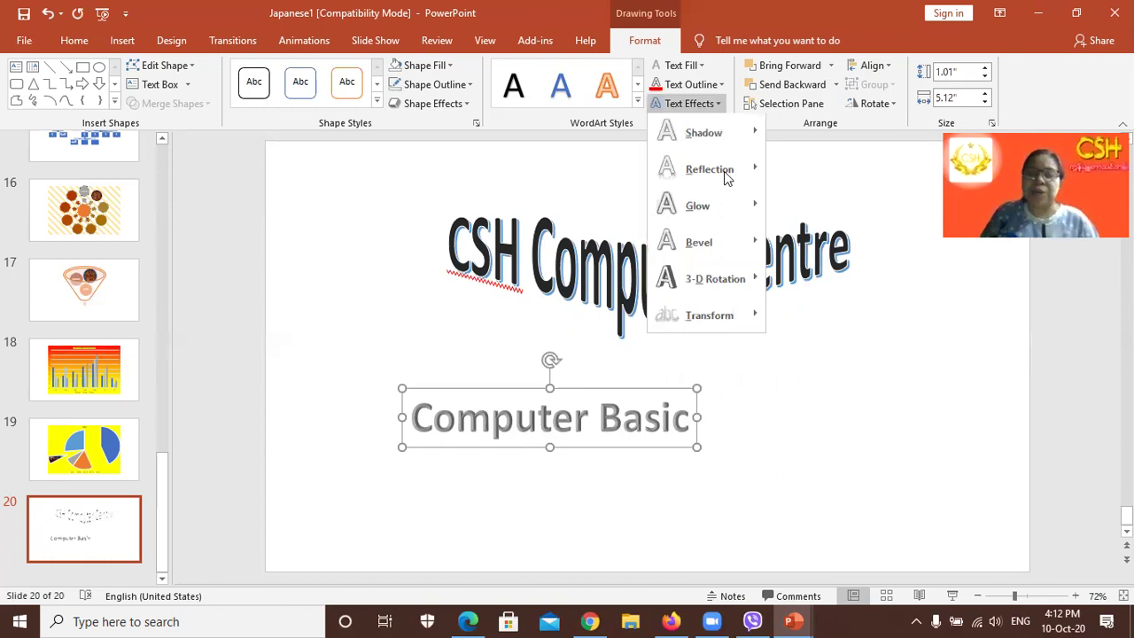
mouse_move(727, 173)
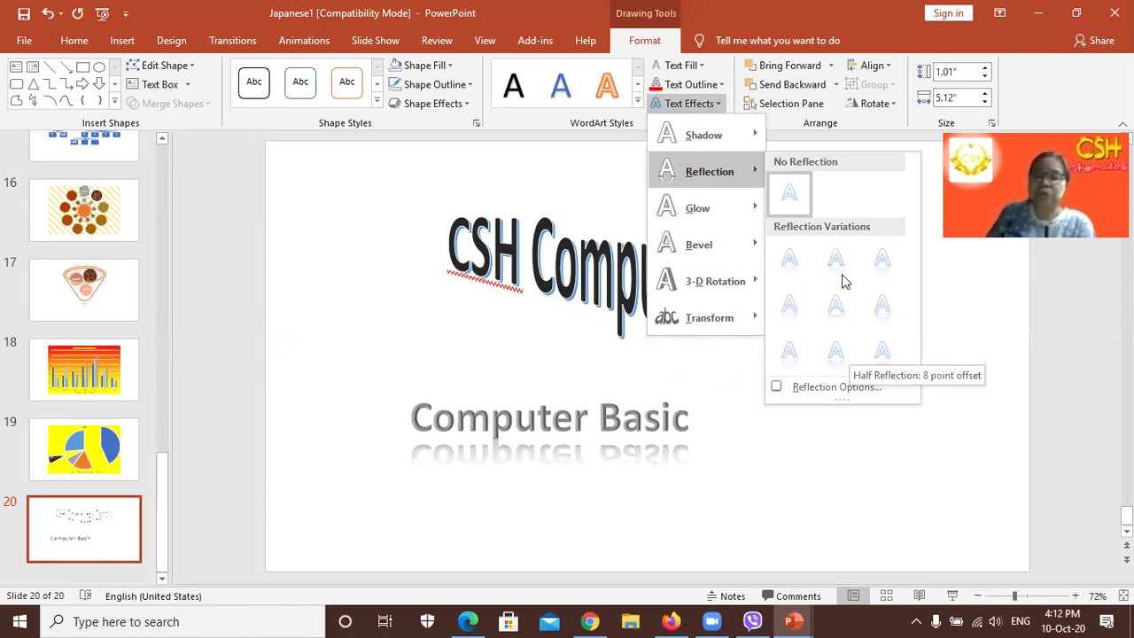
mouse_move(744, 207)
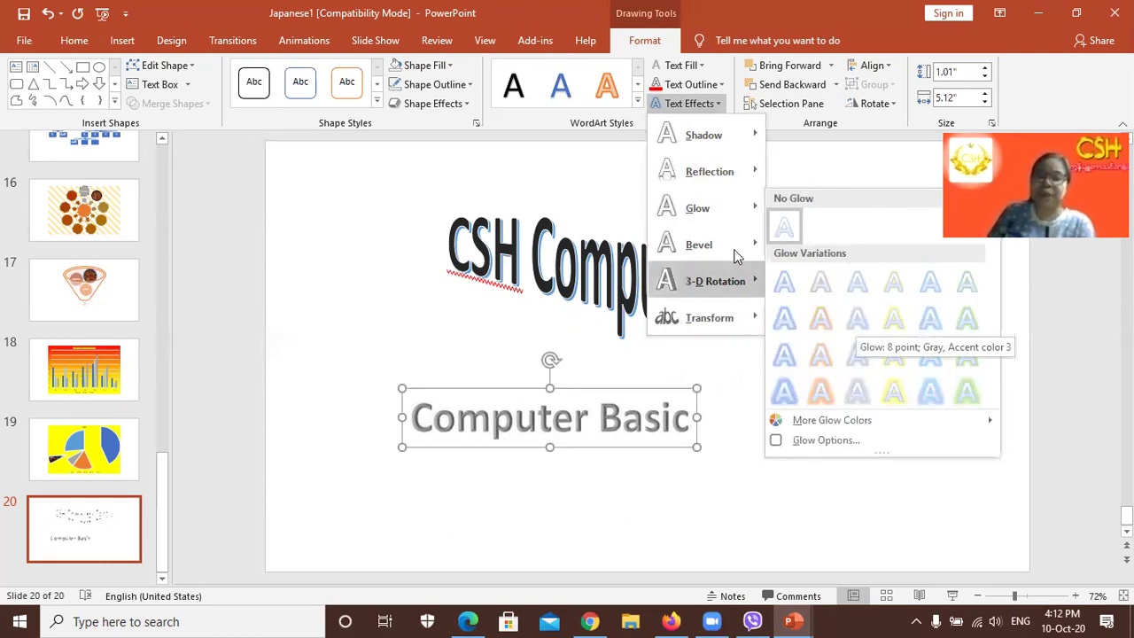
mouse_move(740, 246)
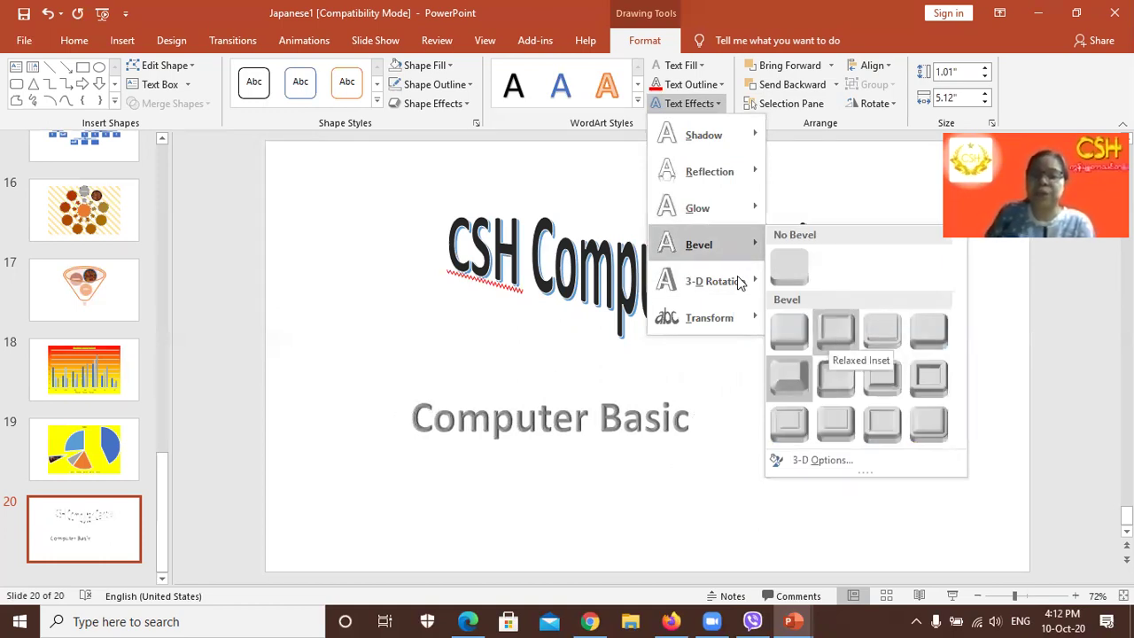
mouse_move(742, 279)
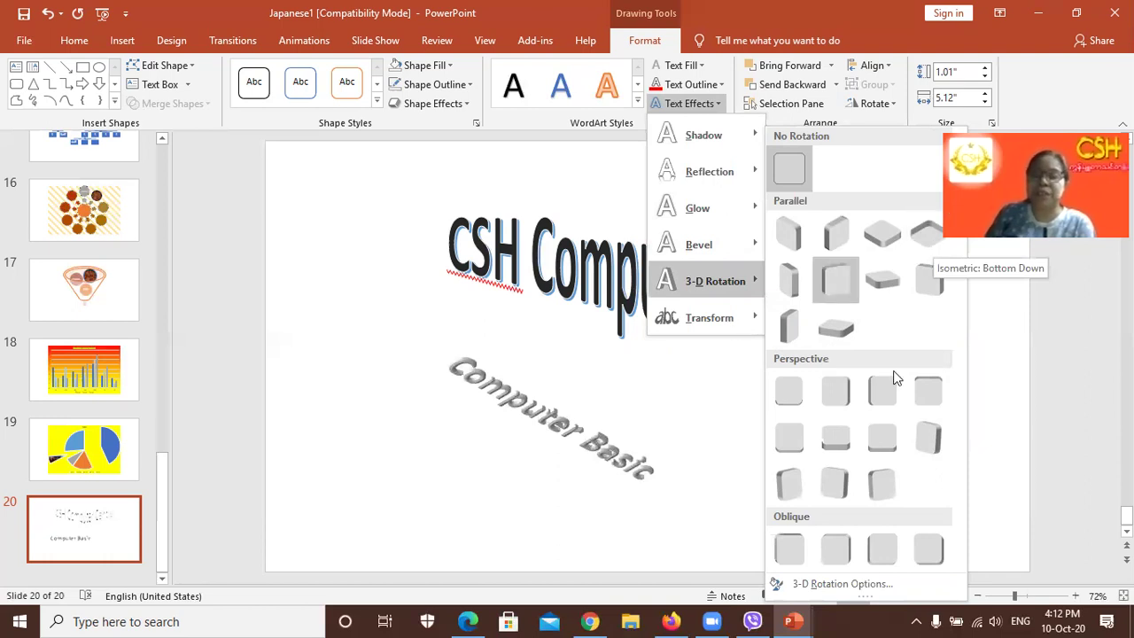
mouse_move(733, 327)
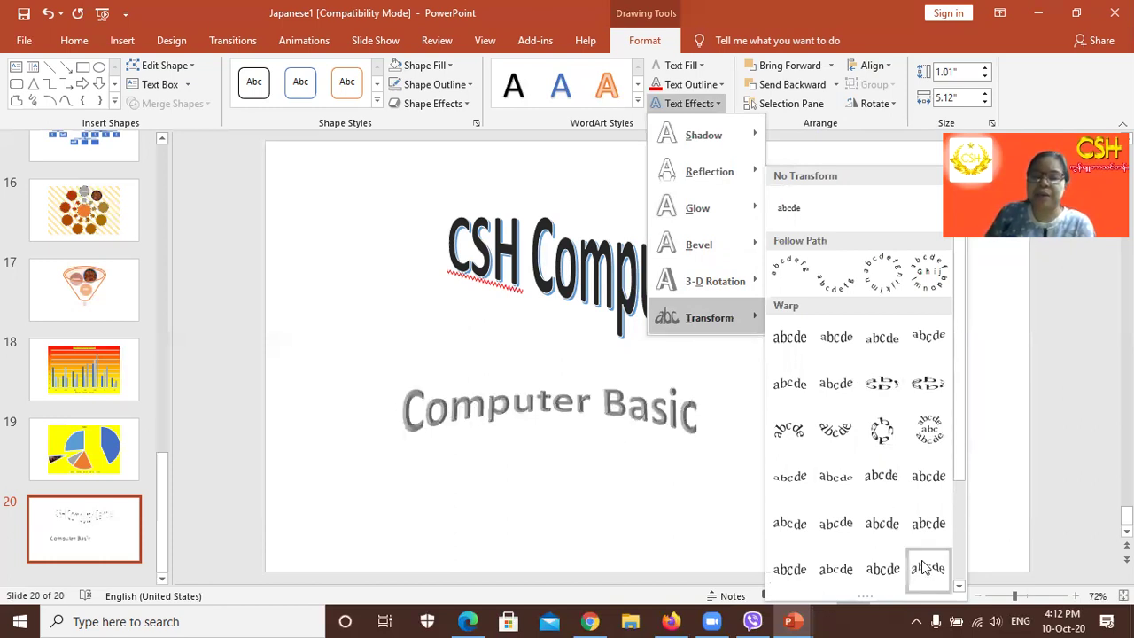
left_click(683, 434)
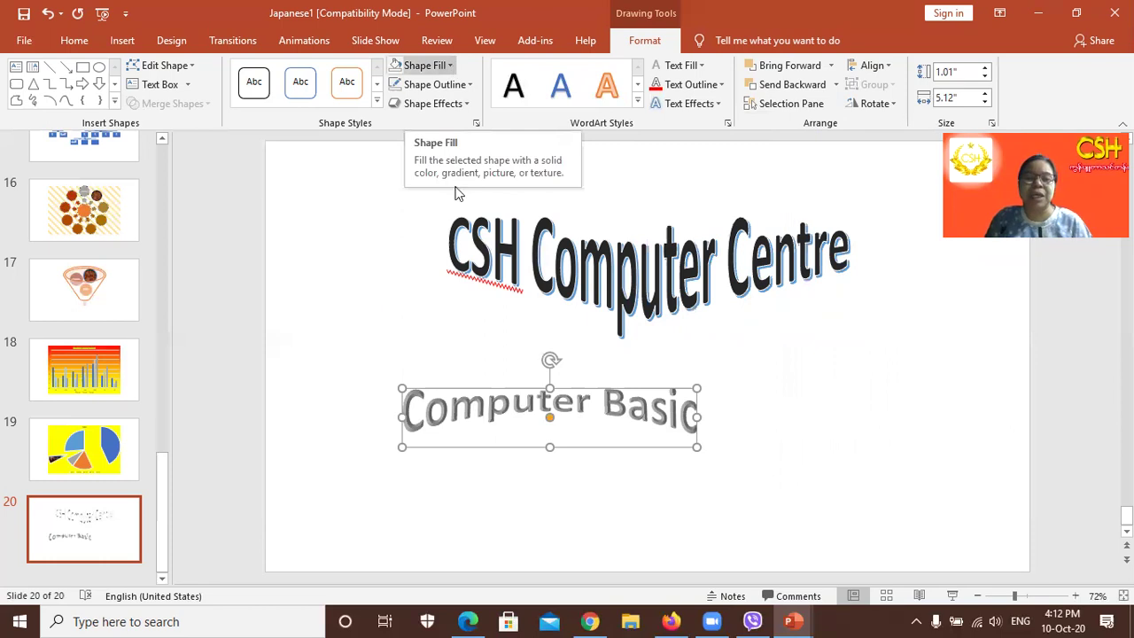
Step: Check the fill colour choices without changing anything and deselect Computer Basic
left_click(449, 65)
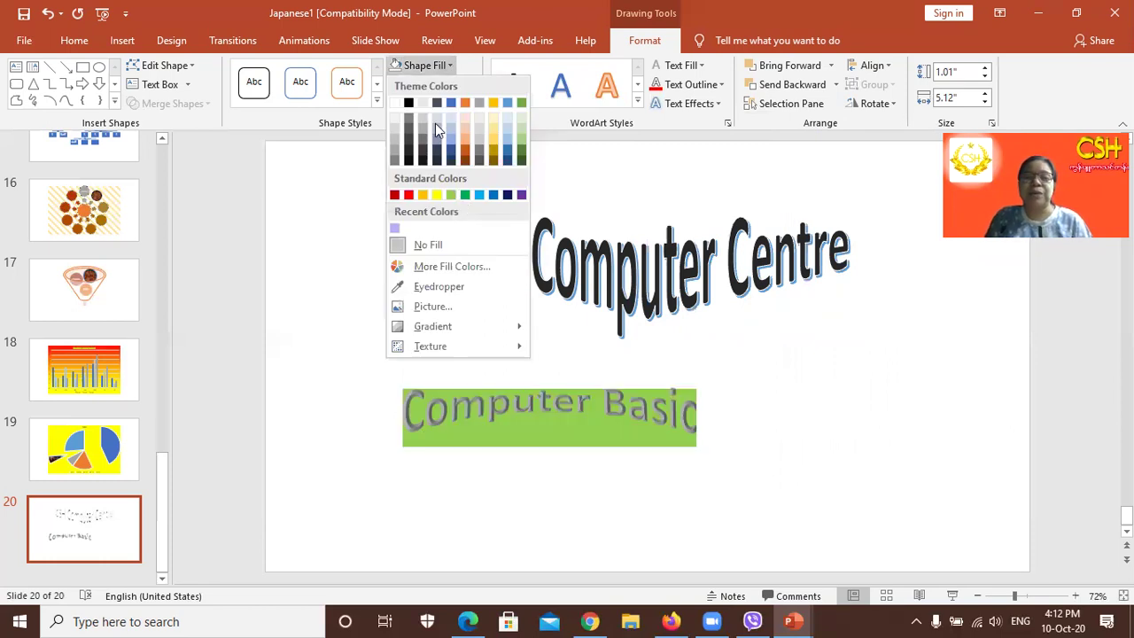
left_click(682, 69)
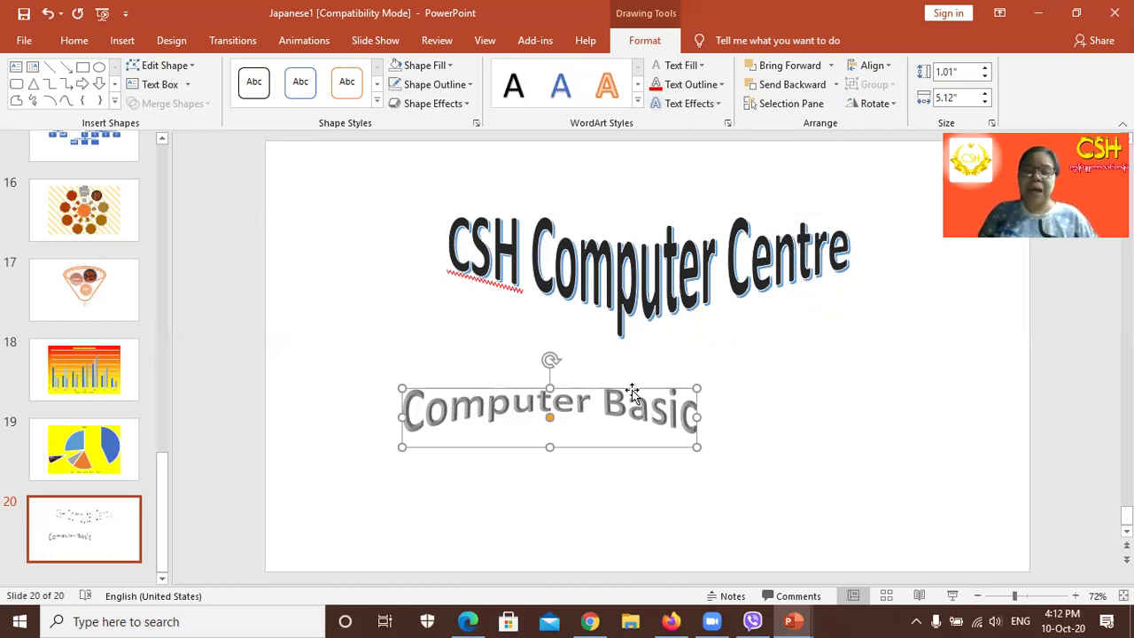
left_click(740, 395)
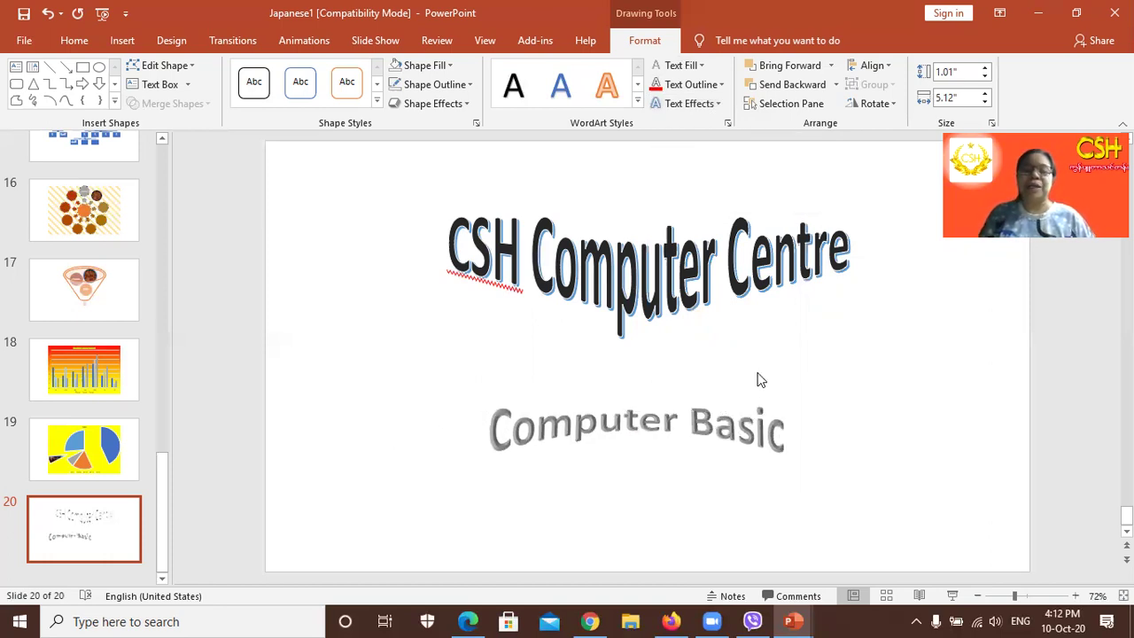
Step: Draw an upward block arrow beneath the title and adjust its shaft and proportions
left_click(121, 40)
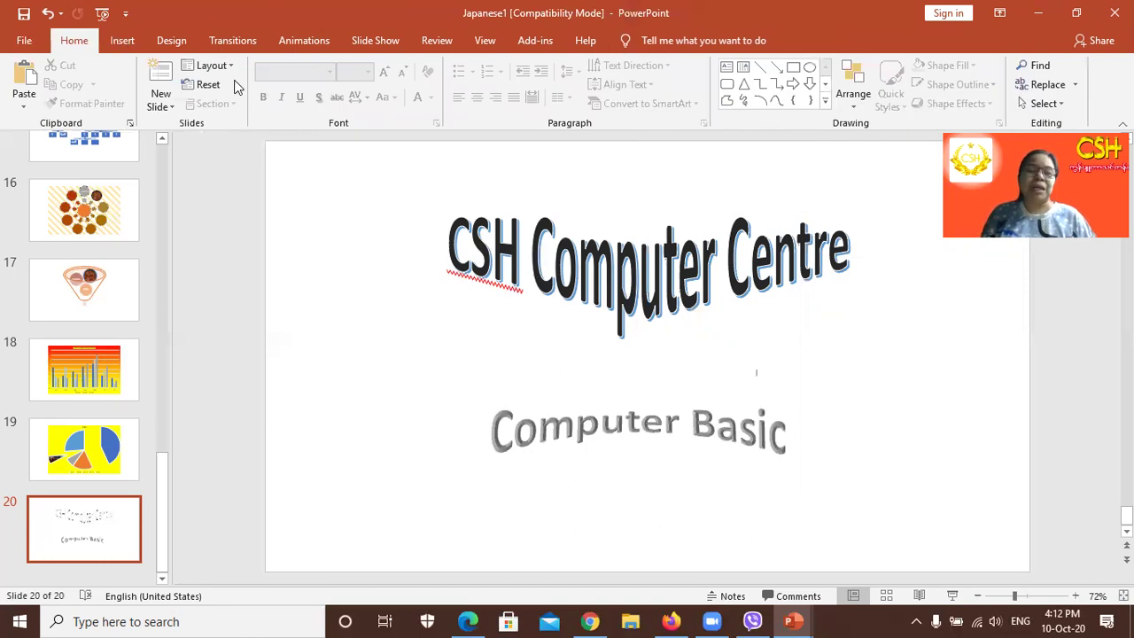
left_click(264, 89)
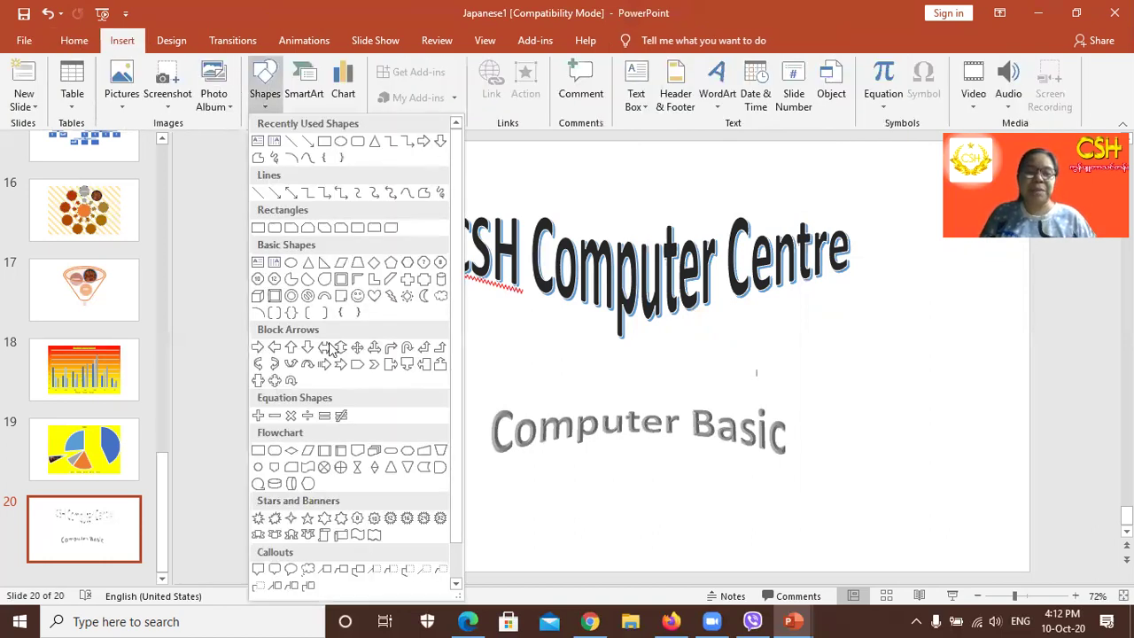
left_click(290, 346)
left_click_drag(608, 320, 659, 397)
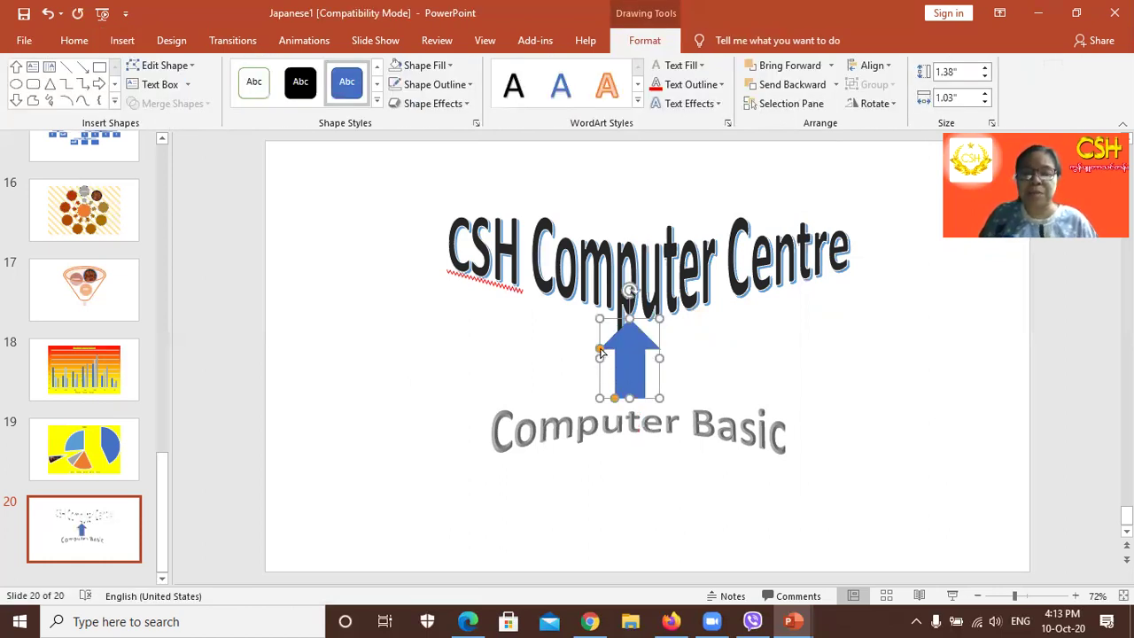
key("ctrl+z")
key("ctrl+y")
left_click_drag(614, 397, 611, 394)
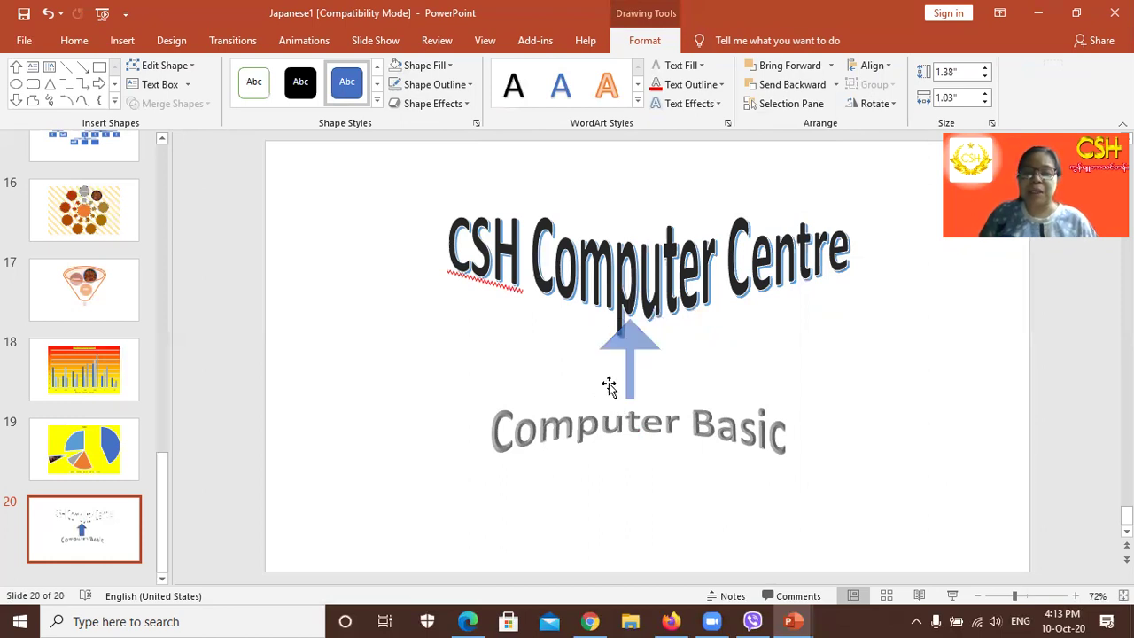
mouse_move(600, 349)
left_mouse_down()
mouse_move(592, 367)
mouse_move(590, 341)
left_mouse_up()
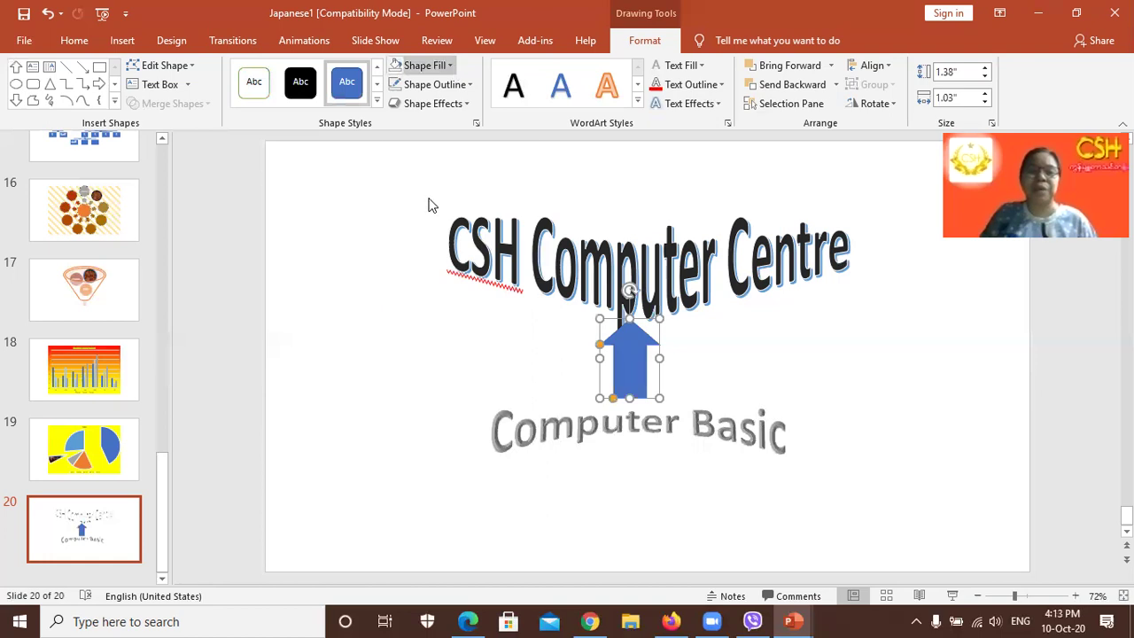
Step: Fill the up arrow red
left_click(450, 66)
left_click(408, 194)
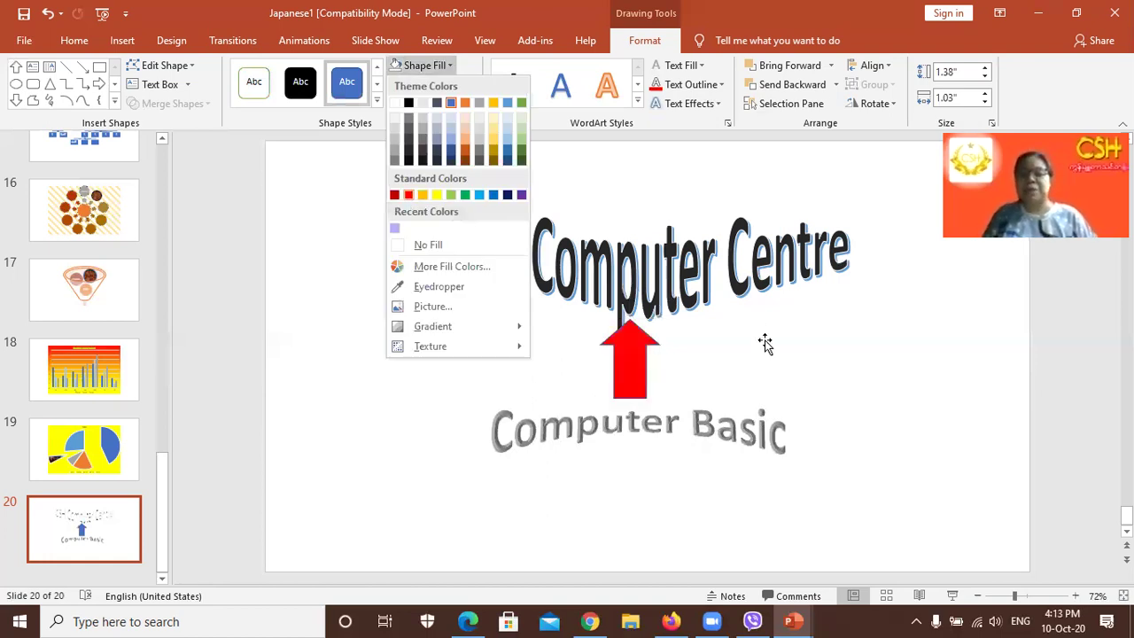
key("Tab")
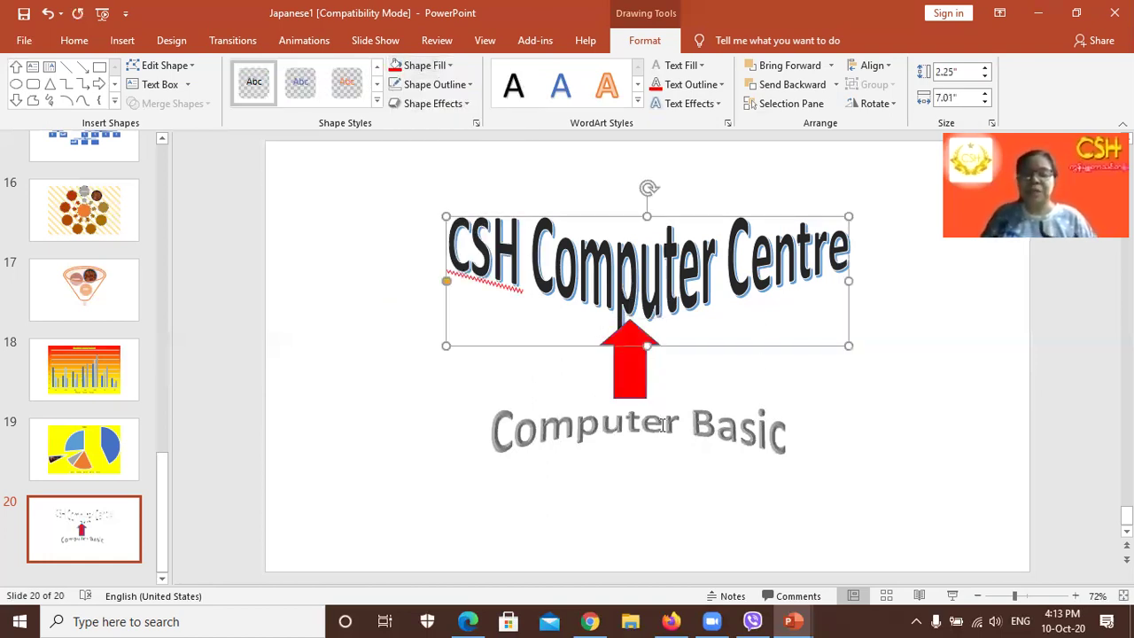
Step: Move the Computer Basic WordArt lower, below the red arrow
left_click(663, 425)
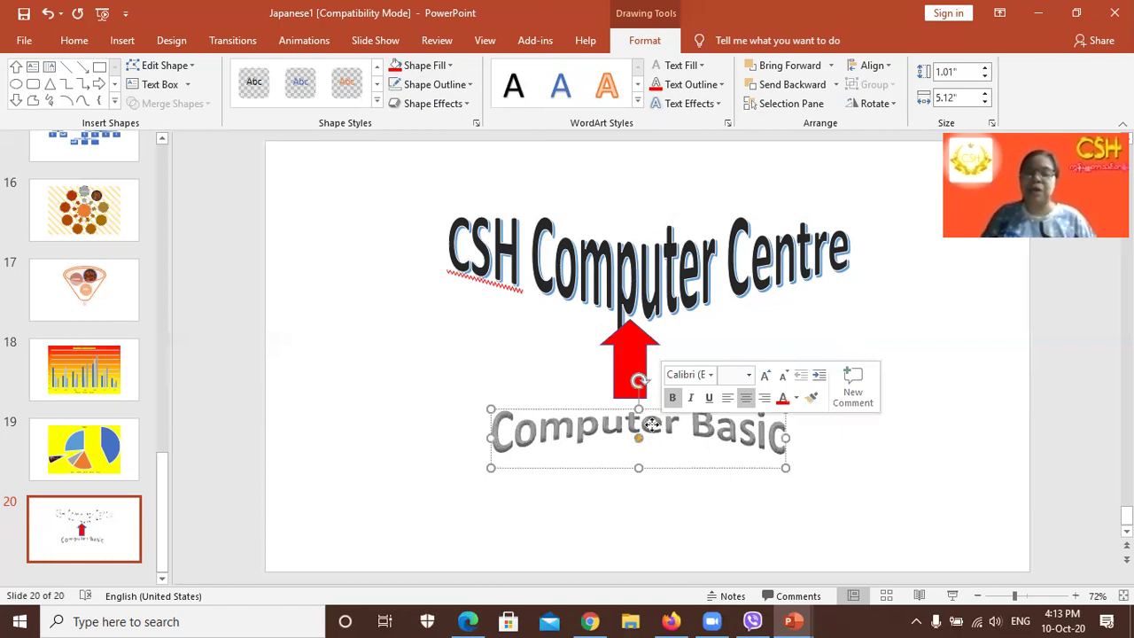
left_click_drag(651, 426, 643, 458)
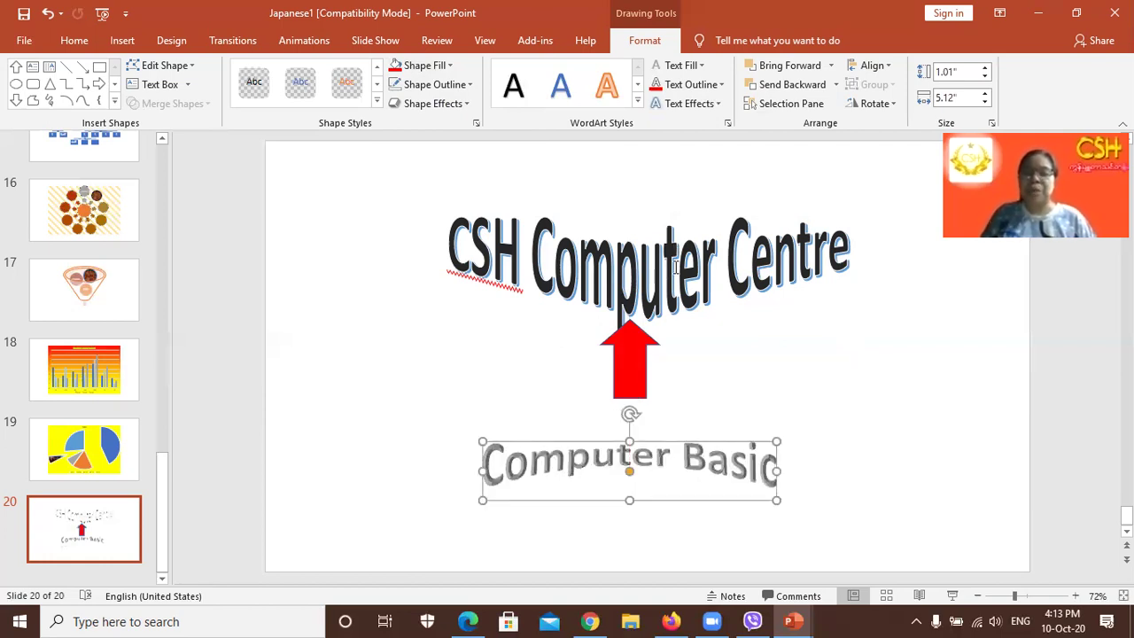
left_click(635, 360)
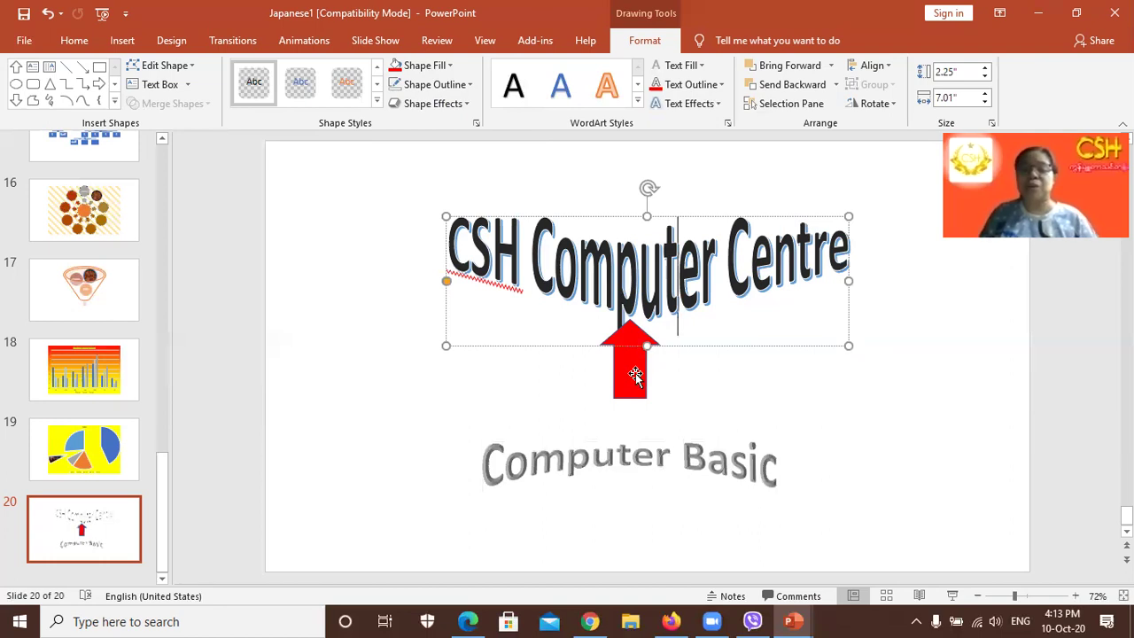
left_click(638, 375)
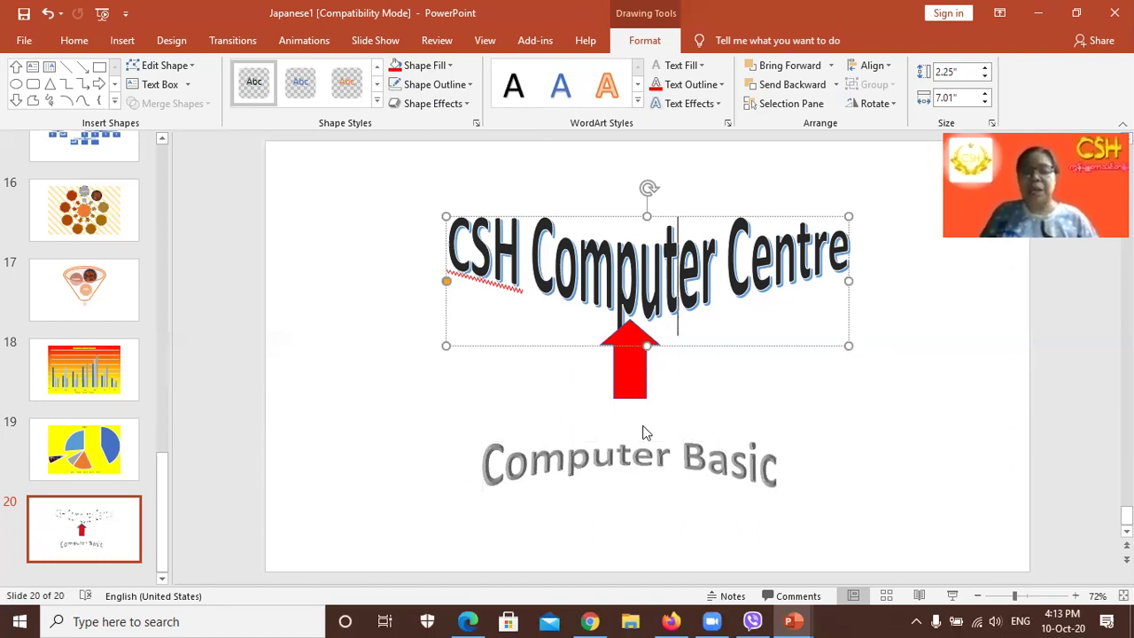
left_click(646, 456)
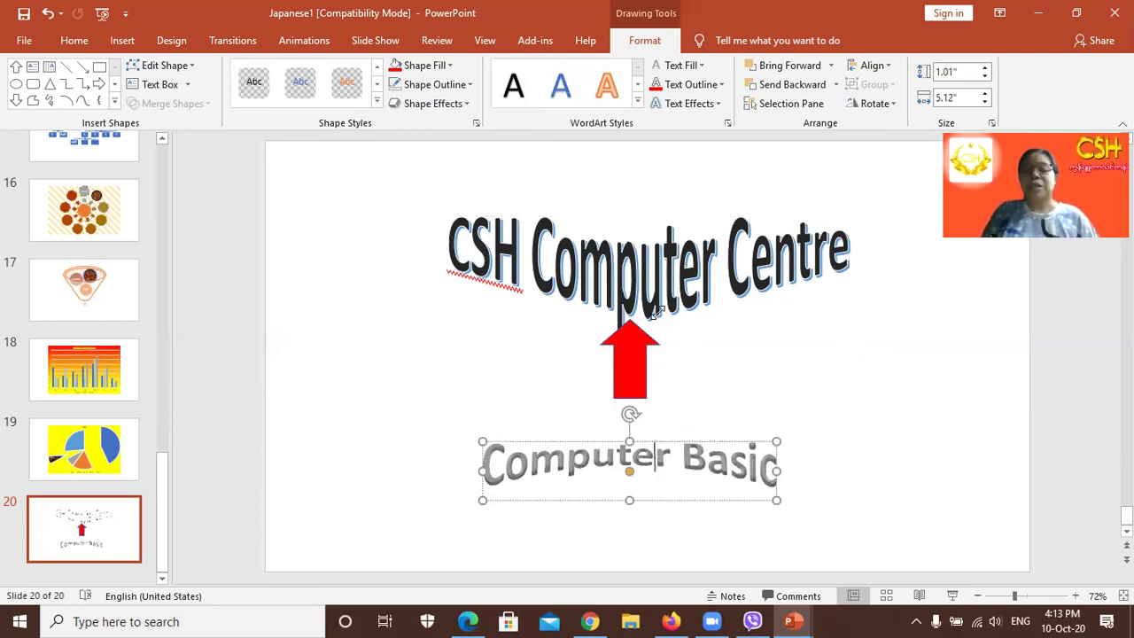
left_click(642, 365)
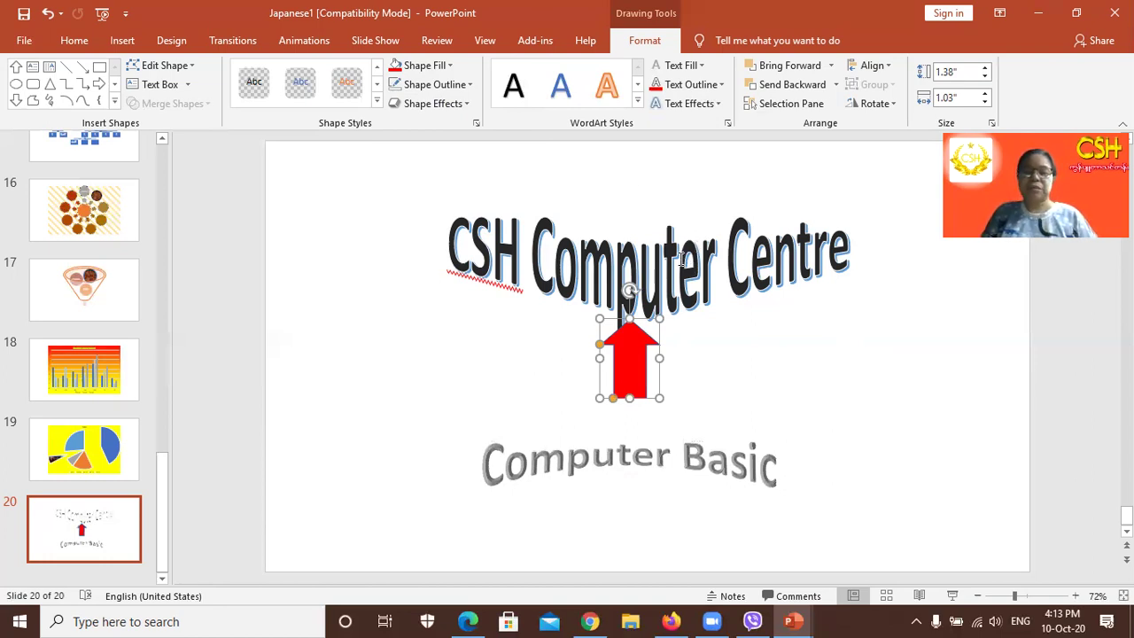
Step: Align Center the title, red arrow and Computer Basic on one another
left_click(681, 259, "shift")
left_click(633, 457, "shift")
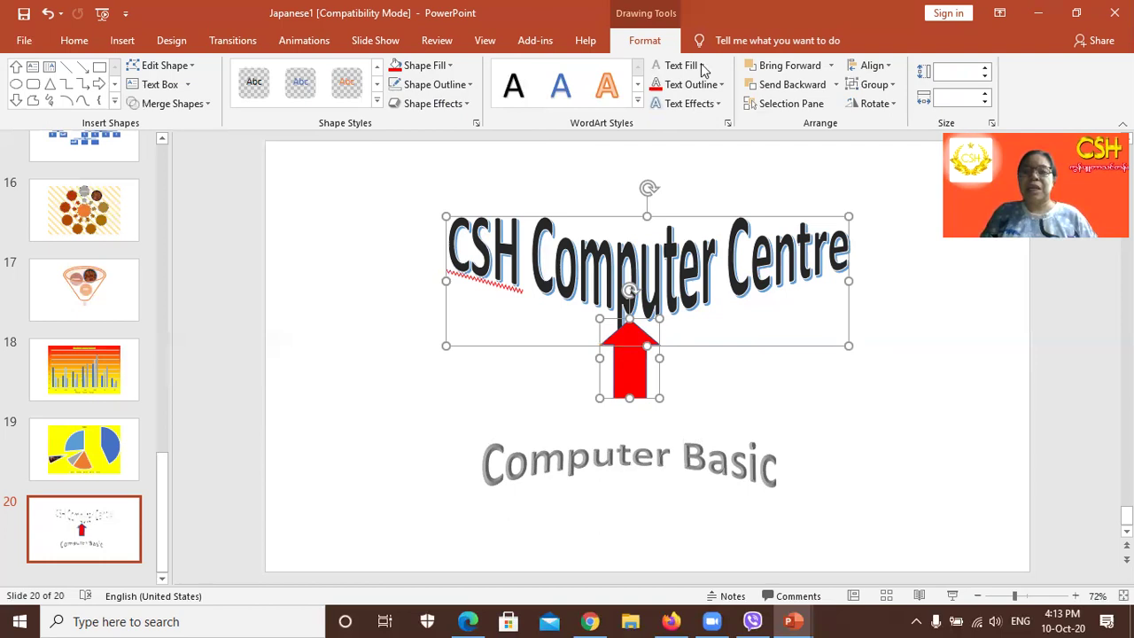
left_click(891, 71)
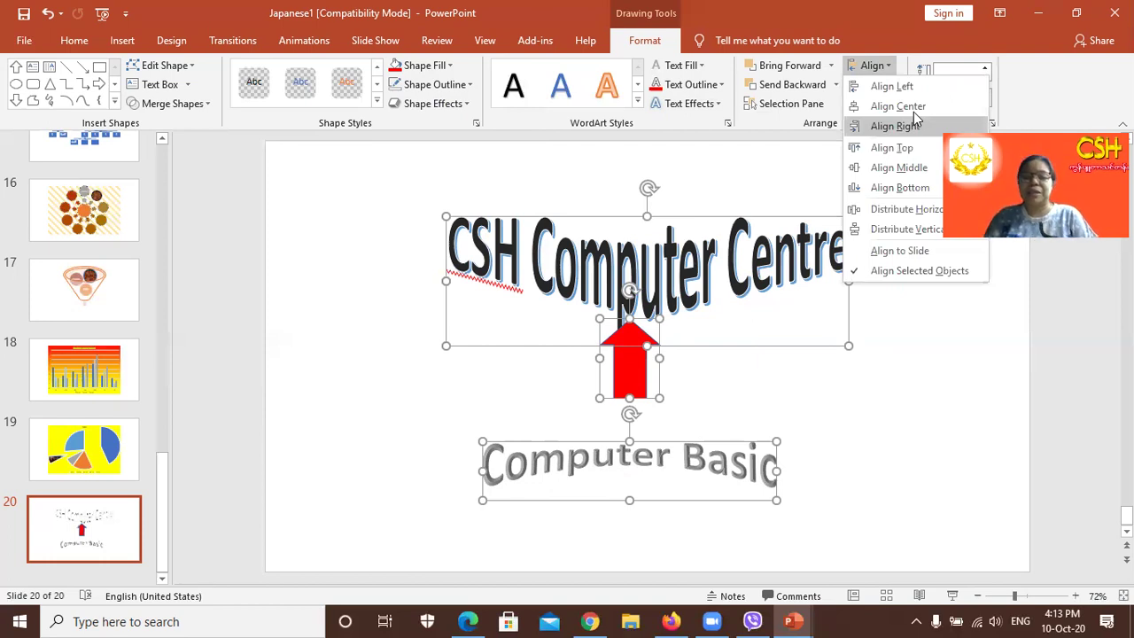
left_click(913, 109)
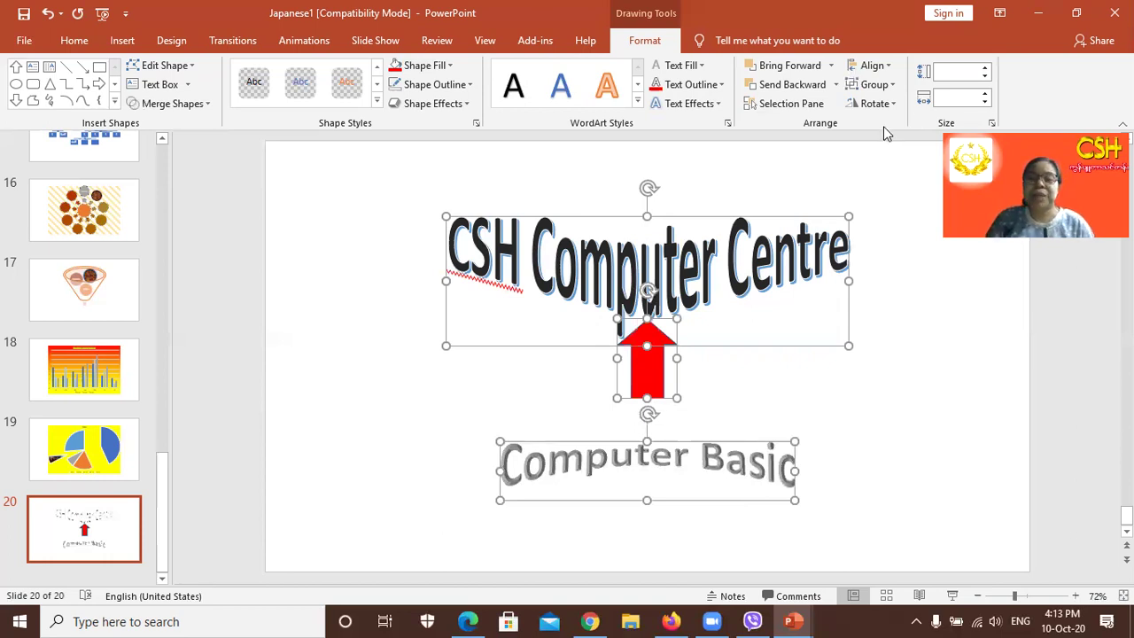
left_click(661, 232)
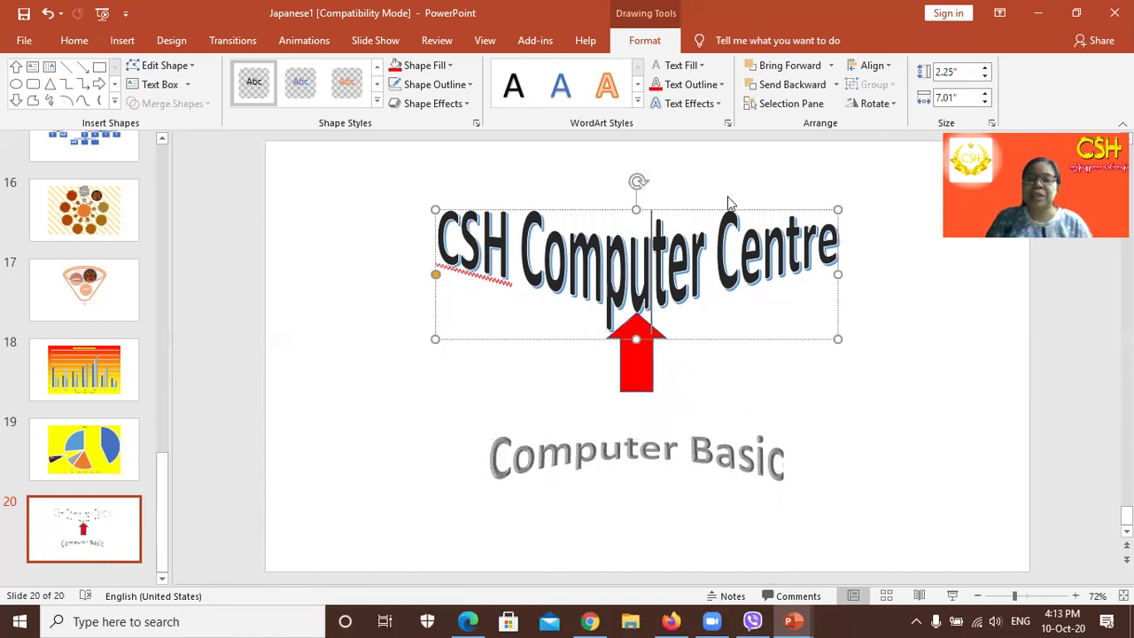
left_click(649, 233)
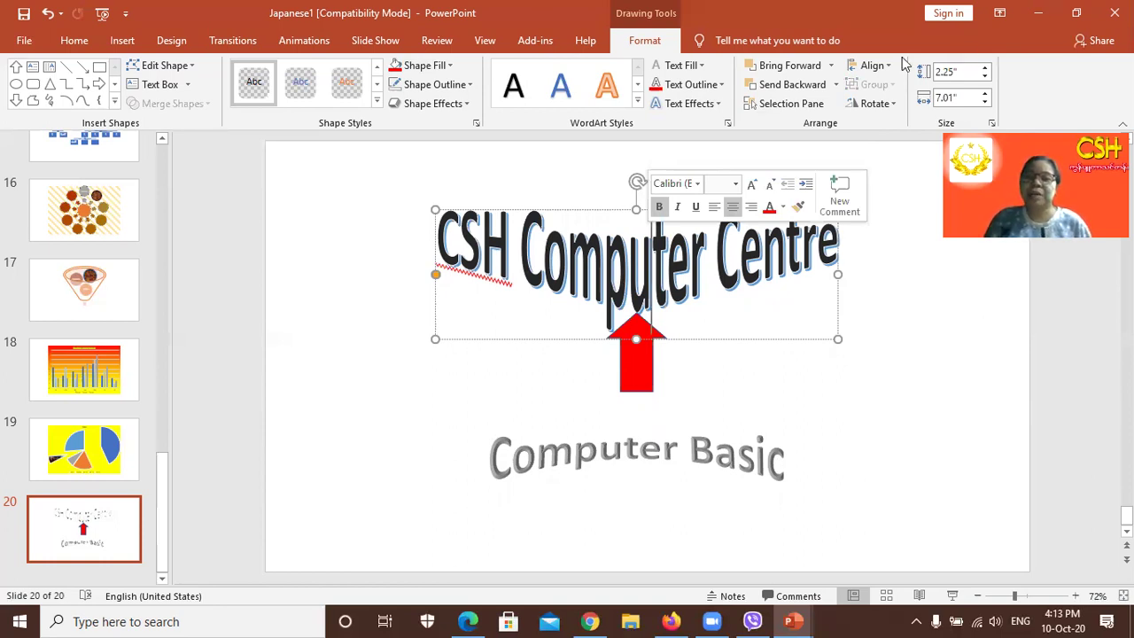
left_click(871, 106)
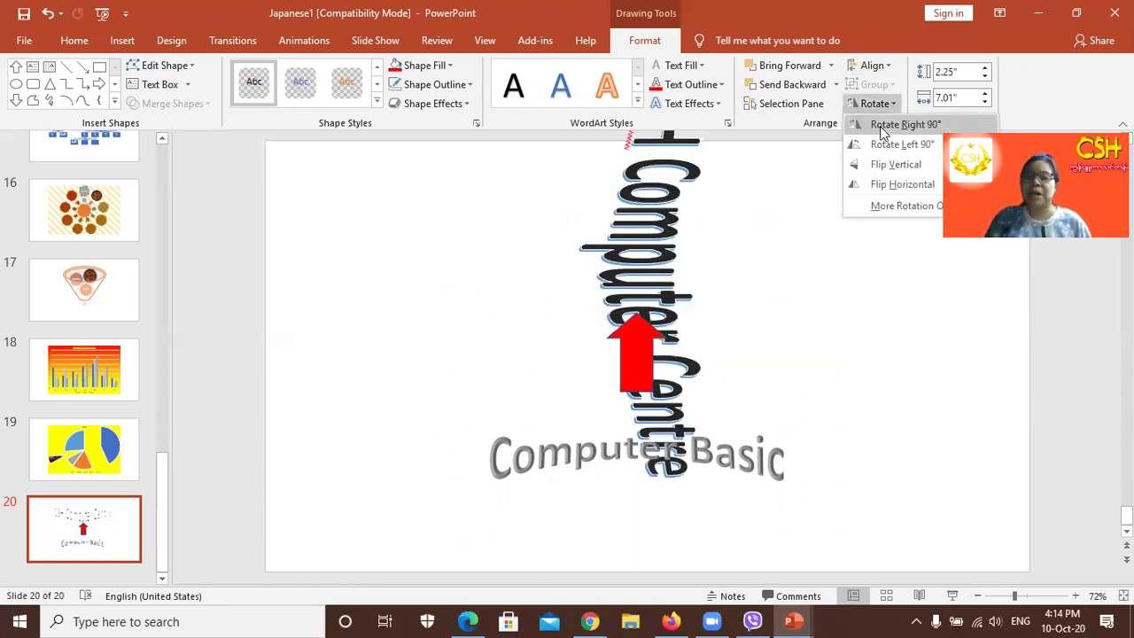
left_click(903, 125)
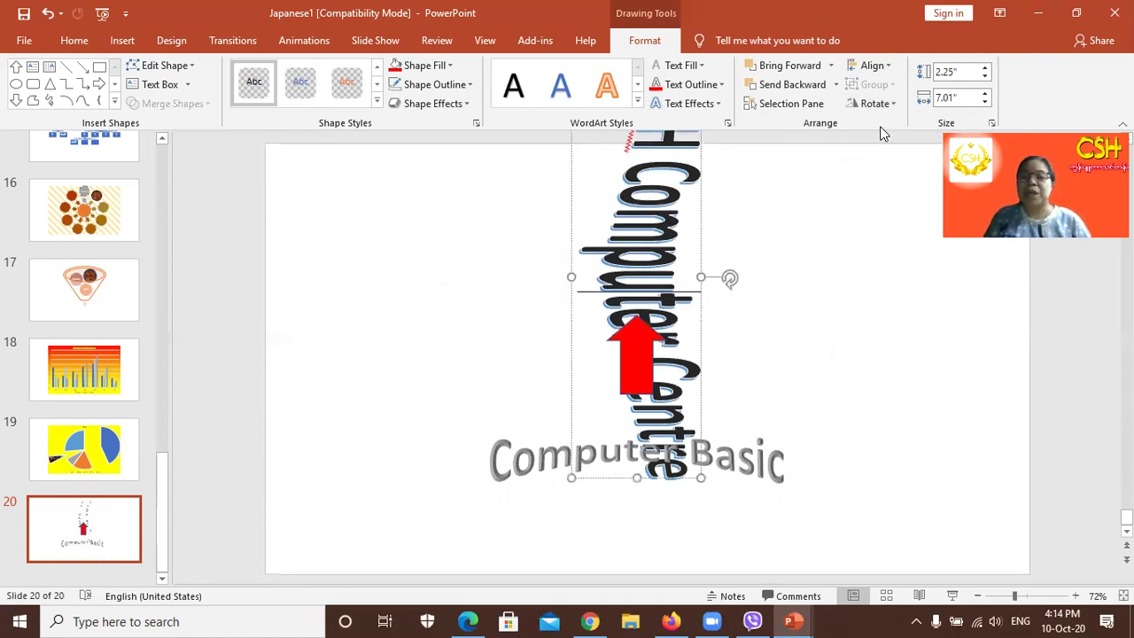
key("ctrl+z")
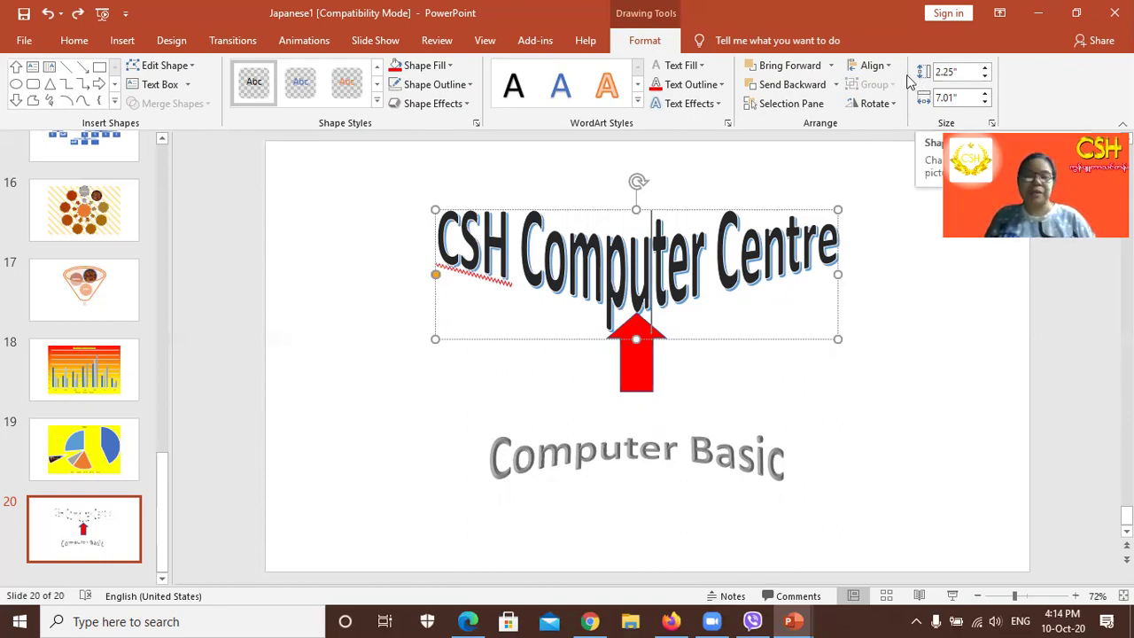
Step: Resize the CSH Computer Centre title to 2" high by 3.5" wide
left_click(975, 77)
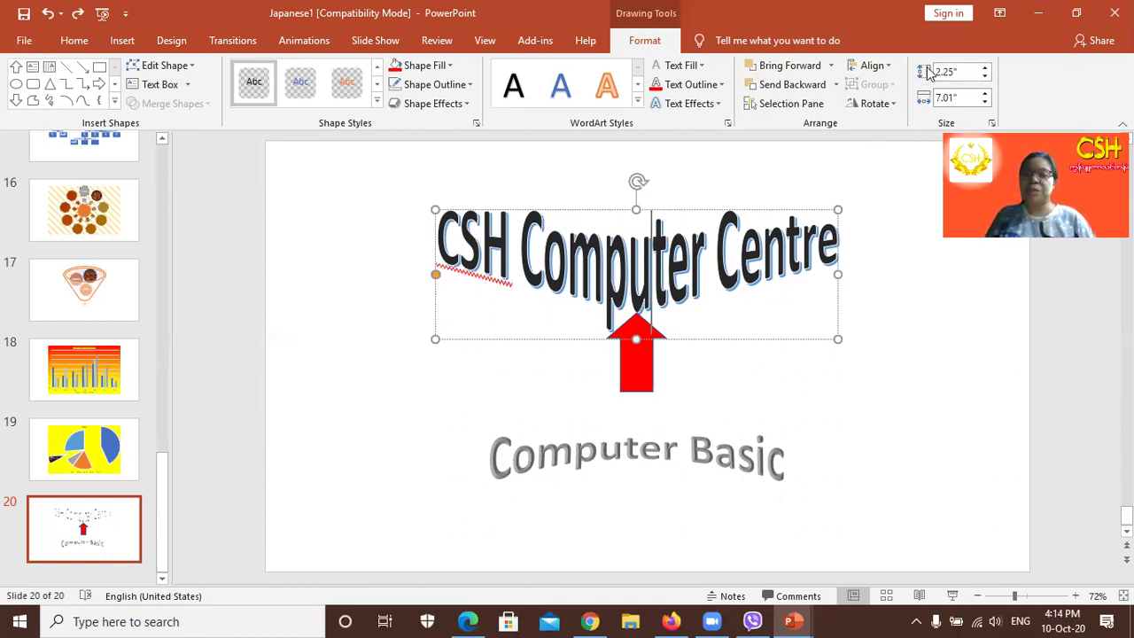
left_click(985, 76)
type("1")
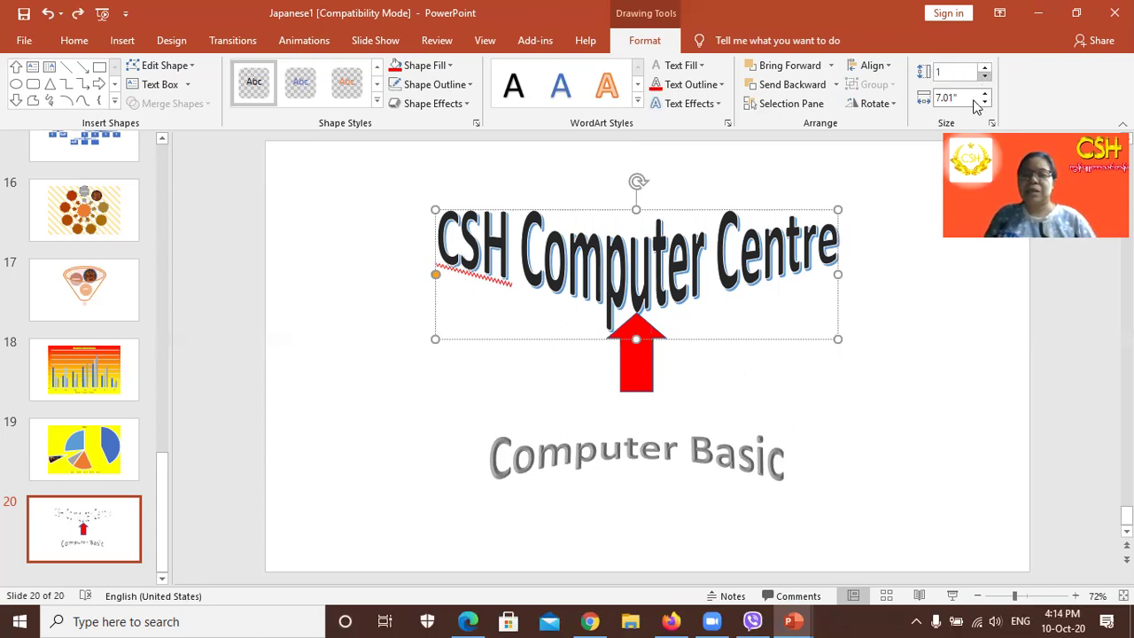
left_click(965, 102)
type("1")
key("Return")
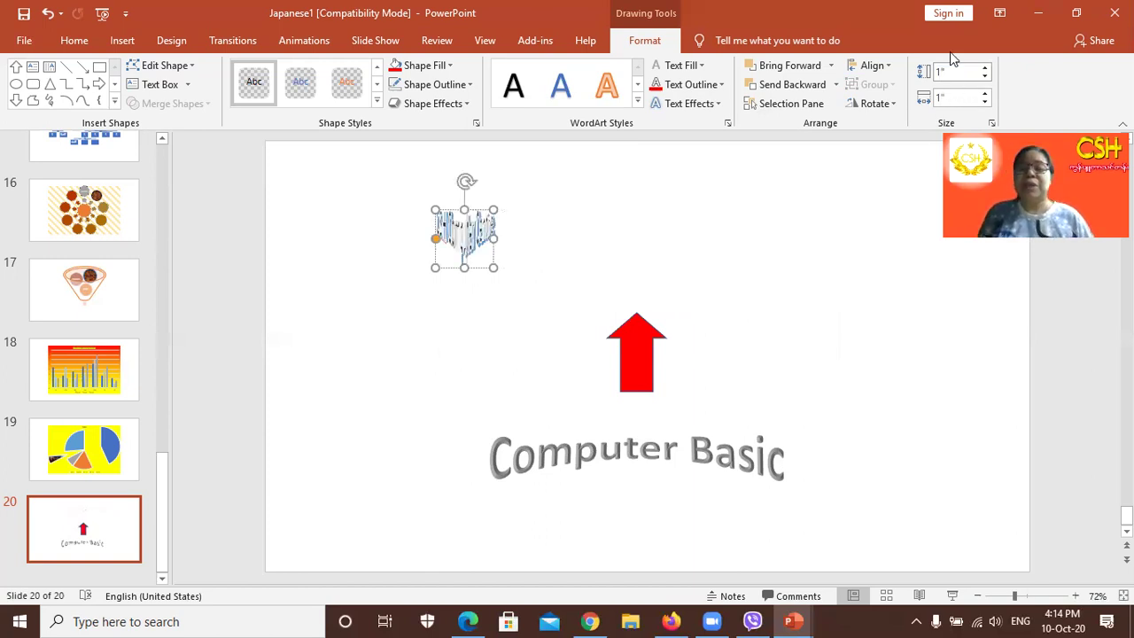
left_click(965, 70)
type("2")
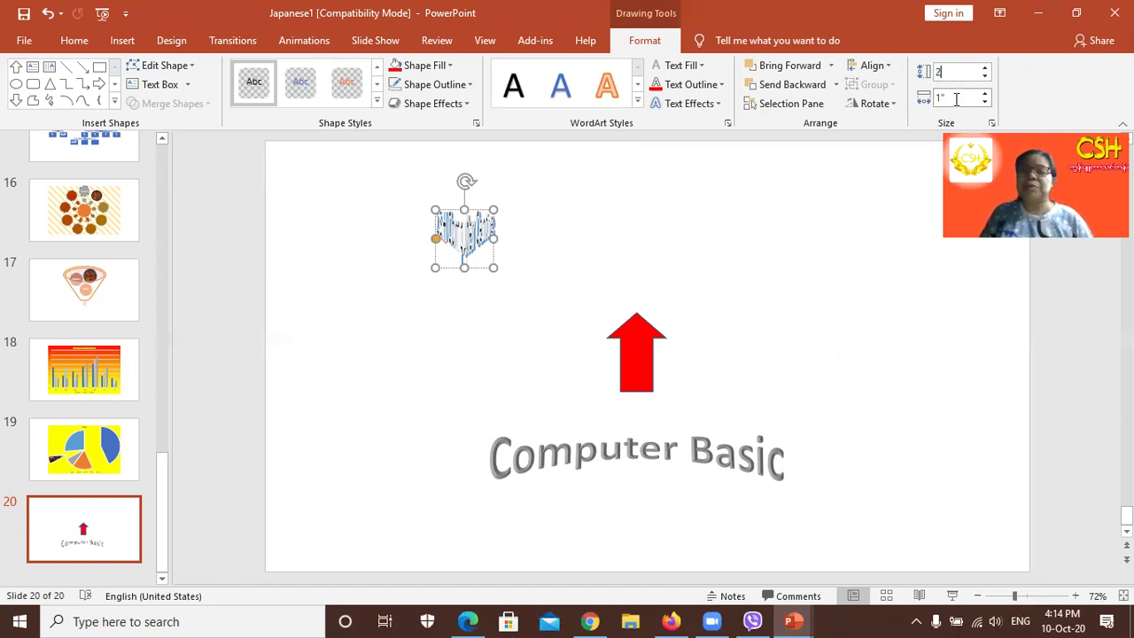
left_click(955, 98)
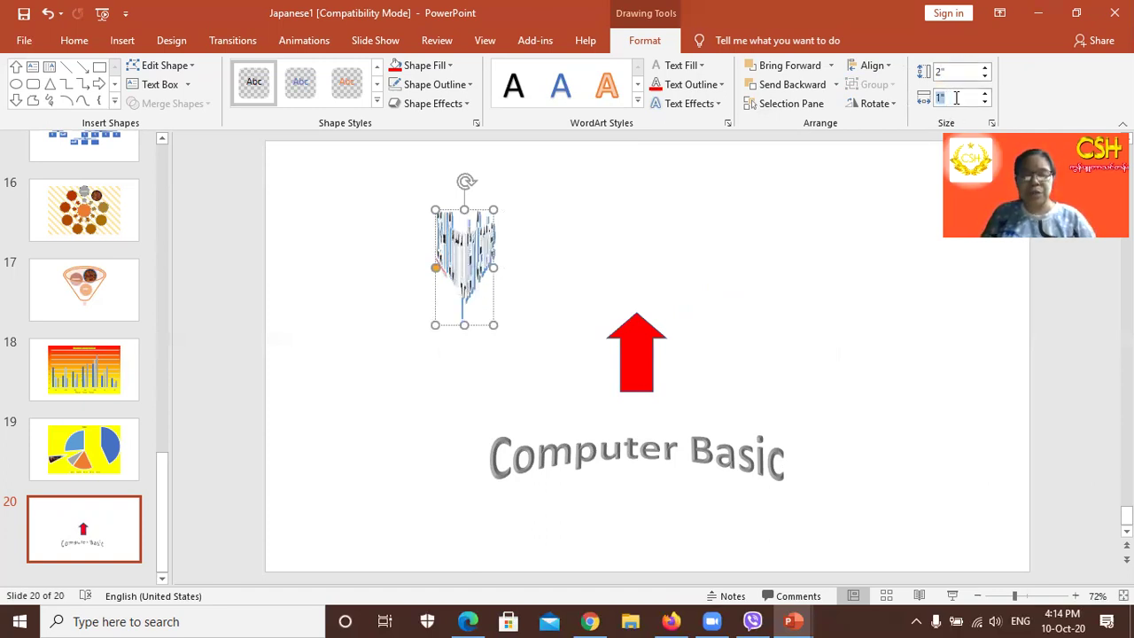
type("3.5")
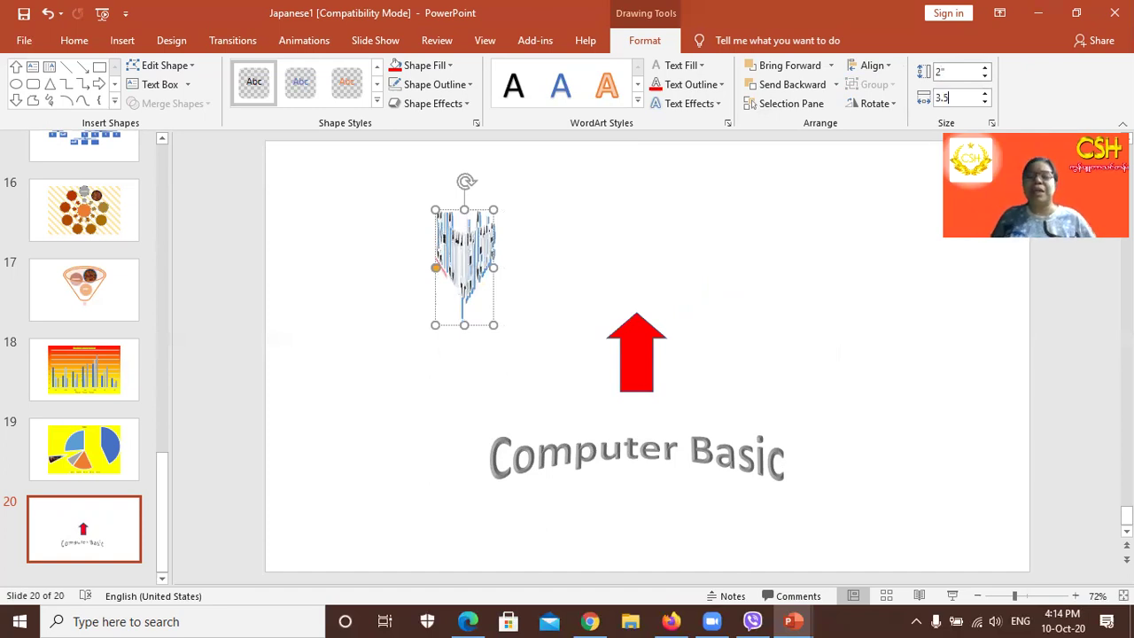
key("Return")
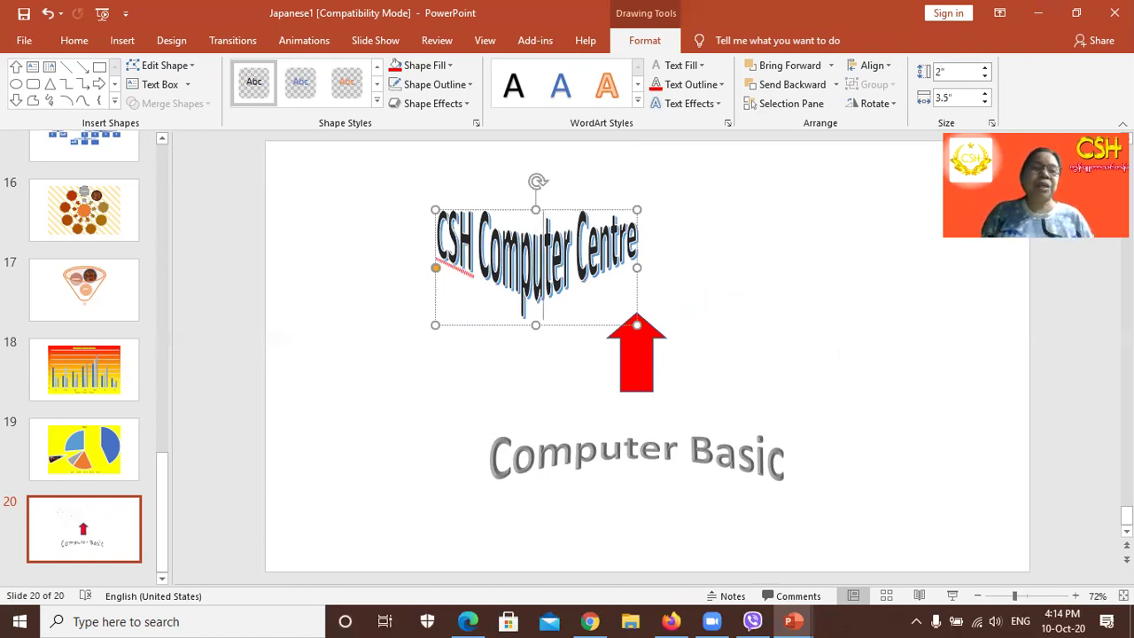
Step: Add a new blank slide 21 after slide 20 with Ctrl+M
left_click(53, 556)
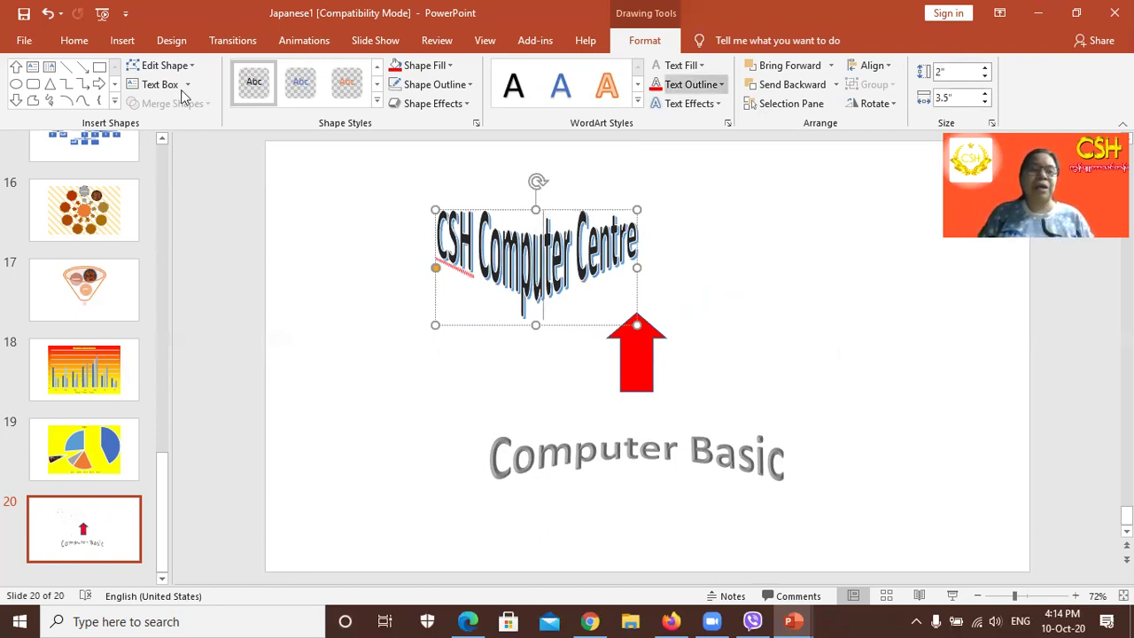
left_click(121, 48)
left_click(114, 535)
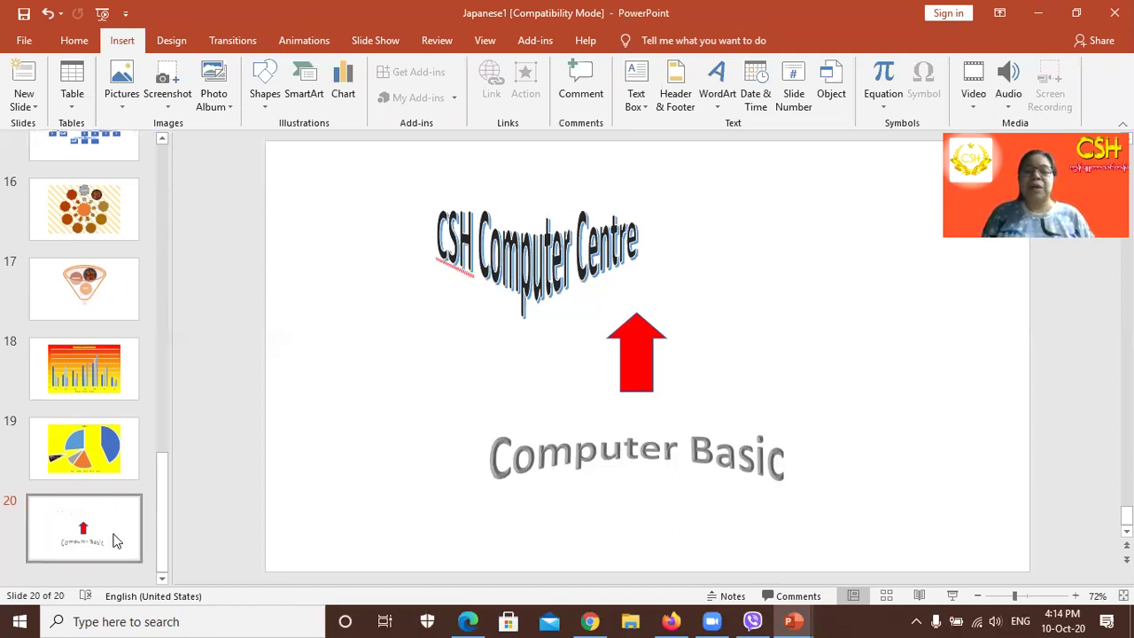
key("ctrl+m")
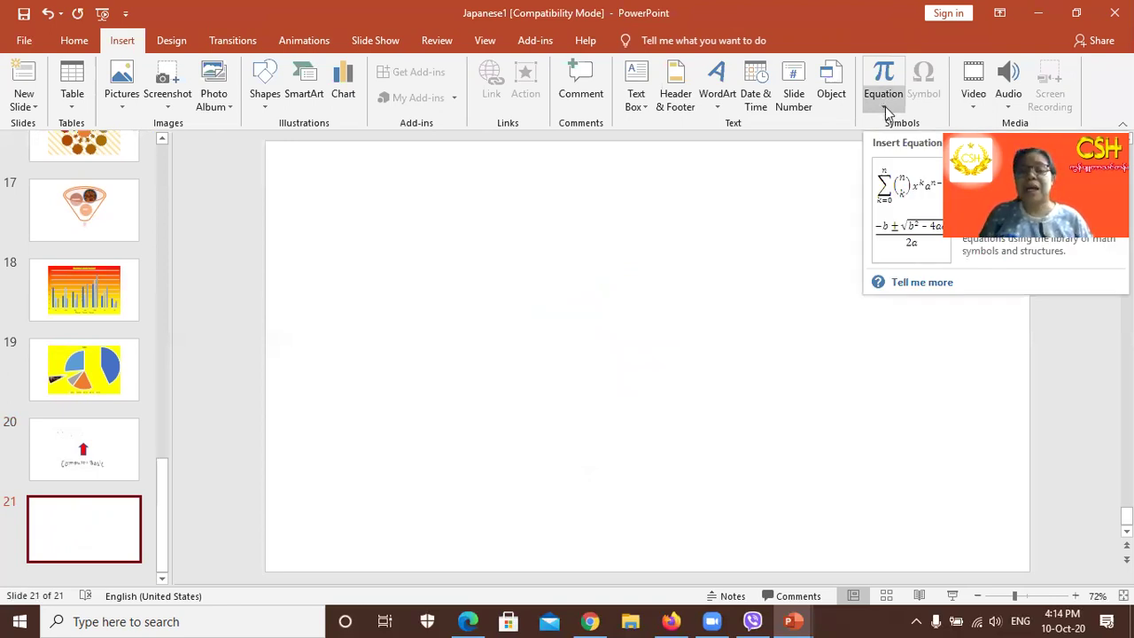
Step: Browse the built-in equation gallery and try the Ink Equation handwriting input
left_click(884, 106)
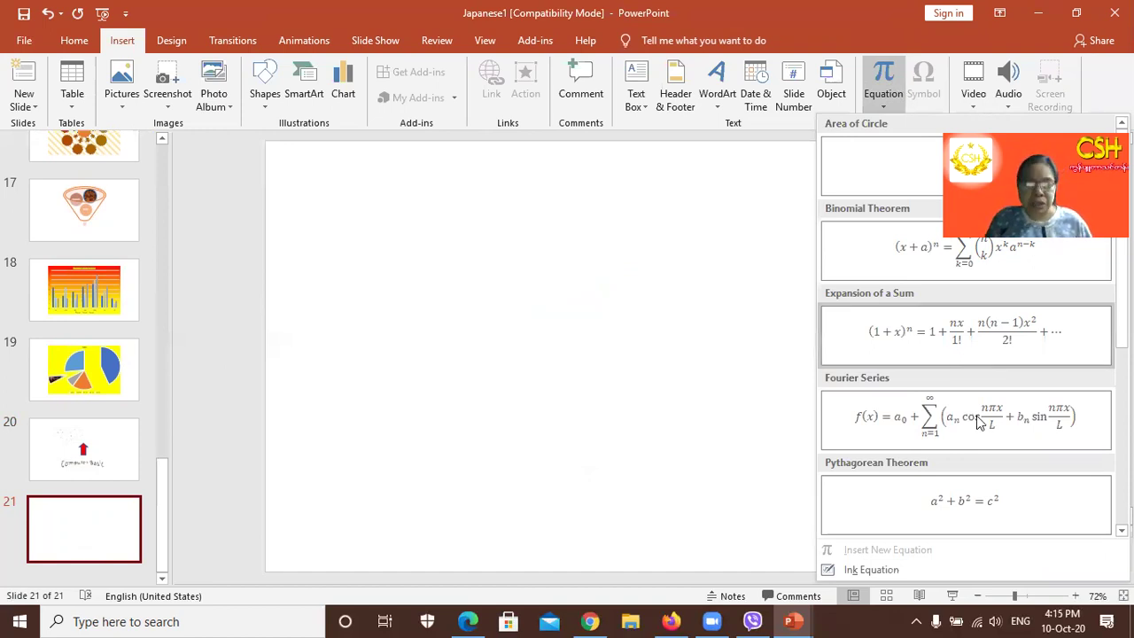
left_click(868, 569)
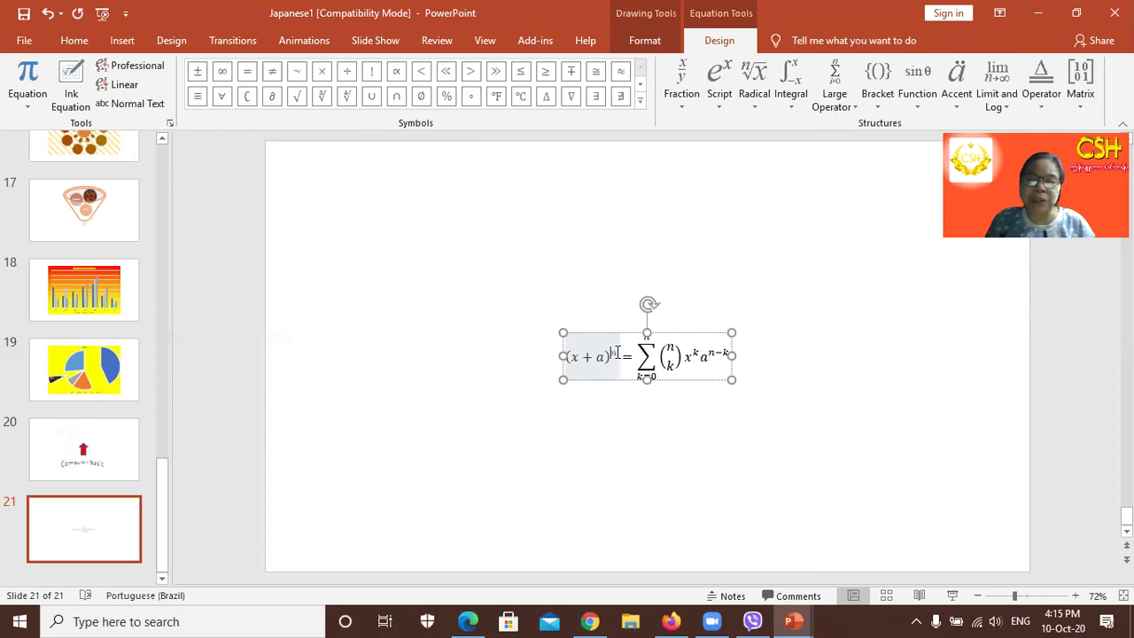
Step: Rewrite the equation's left side as (x + y)³, replacing the exponent n and the a
double_click(617, 352)
left_click(614, 350)
double_click(614, 350)
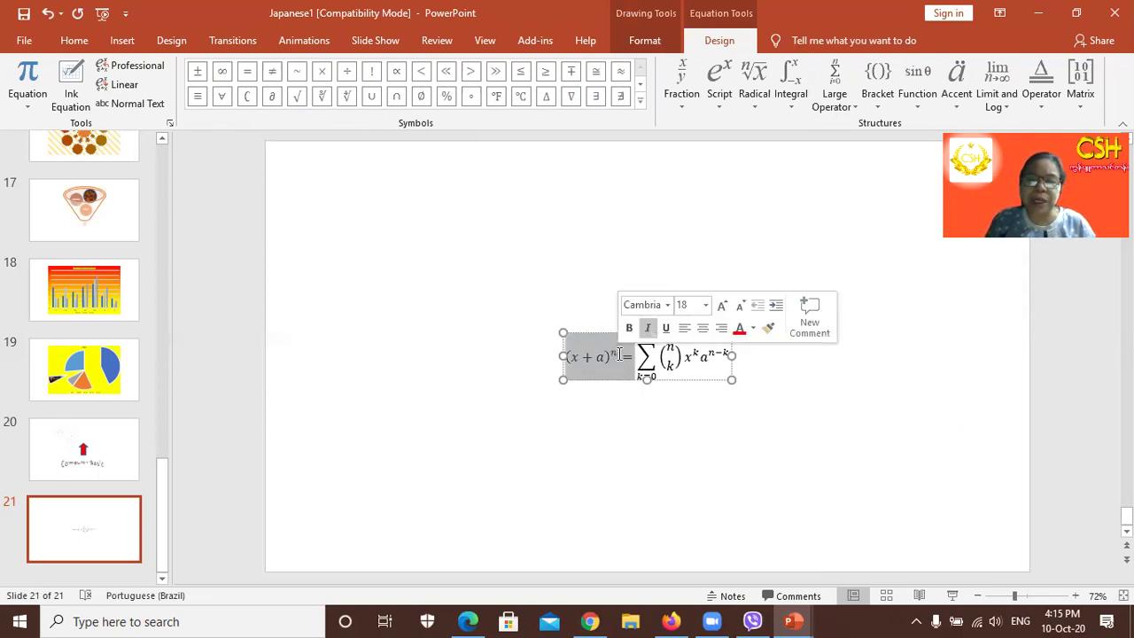
left_click(619, 355)
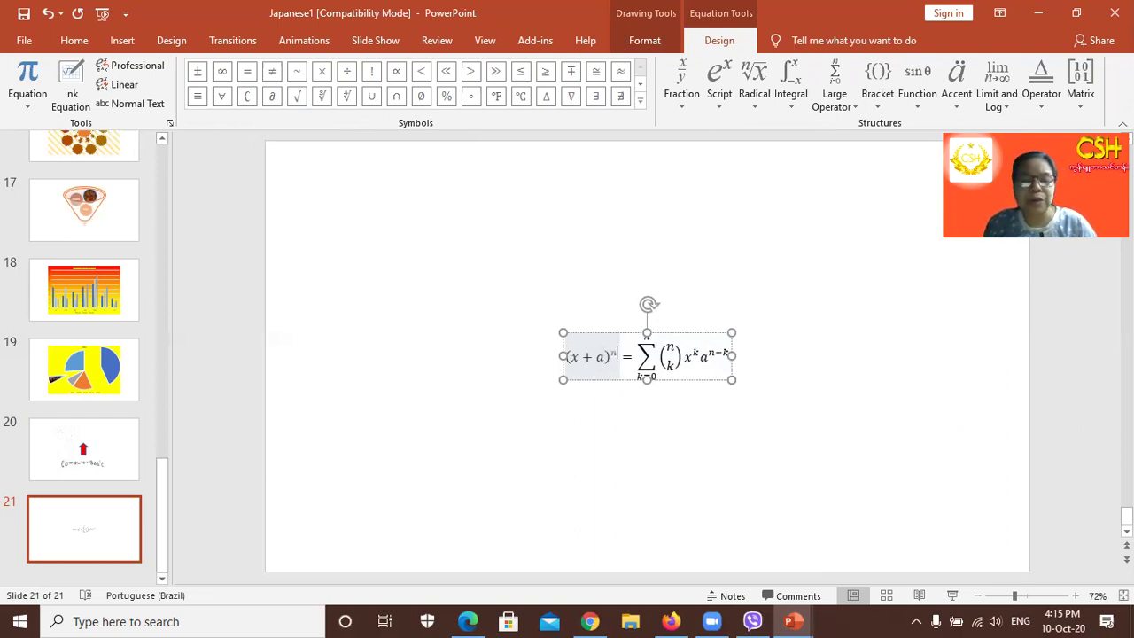
key("BackSpace")
type("10")
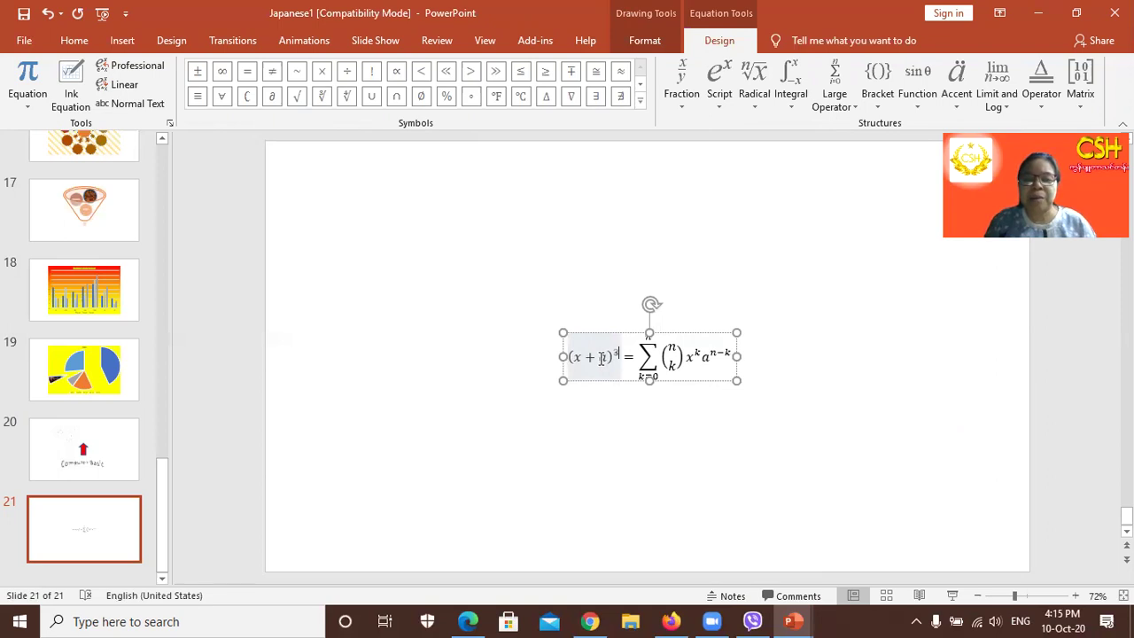
left_click(607, 357)
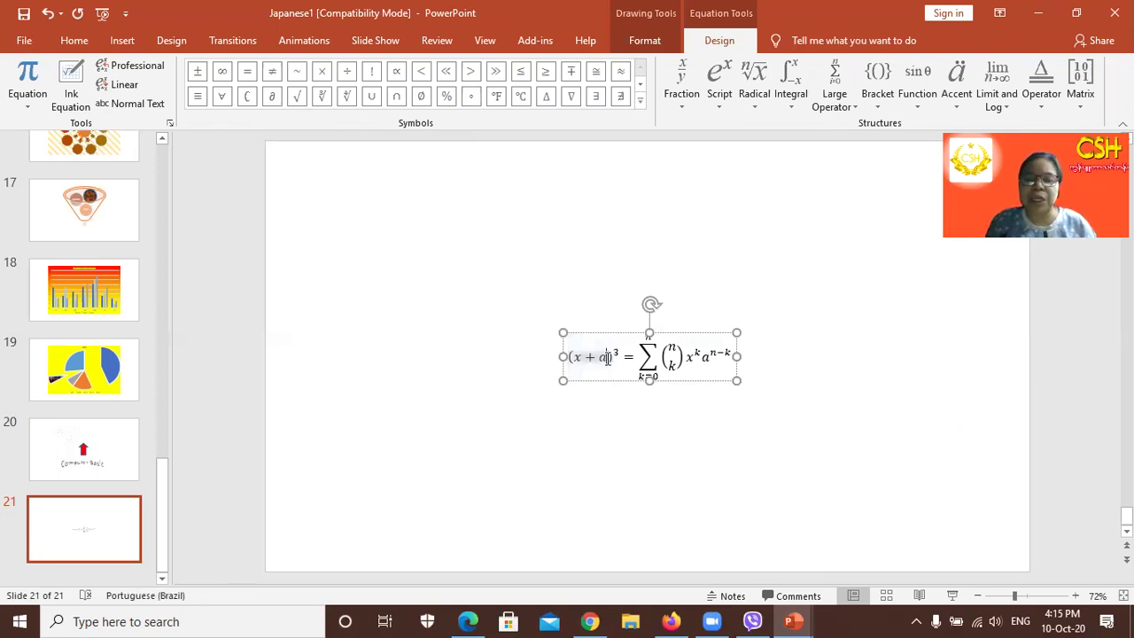
key("BackSpace")
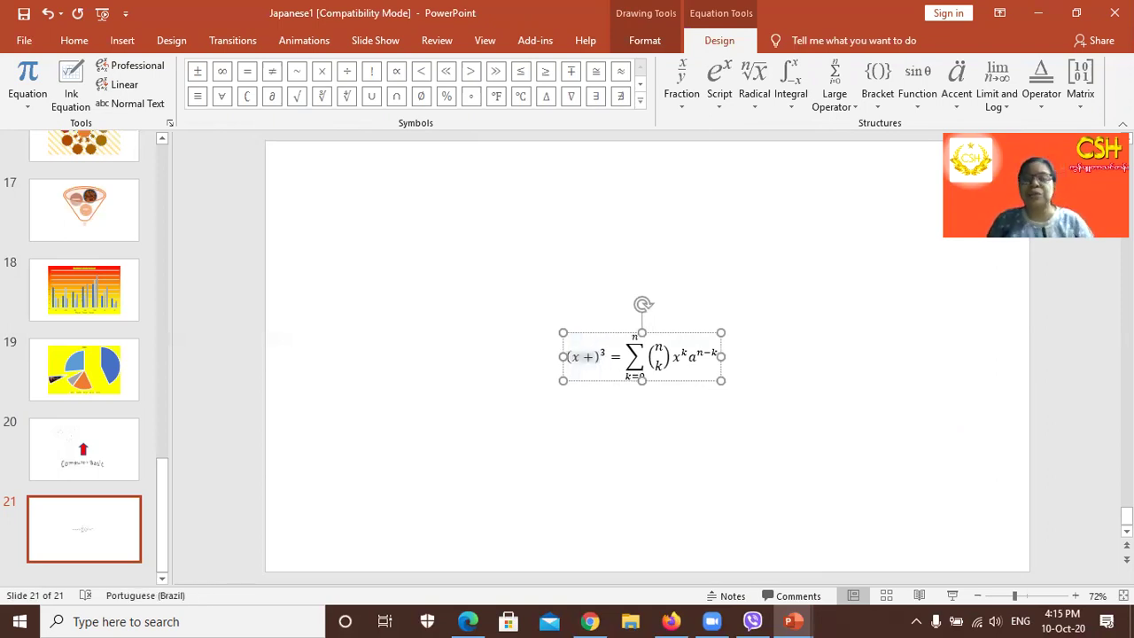
type("y")
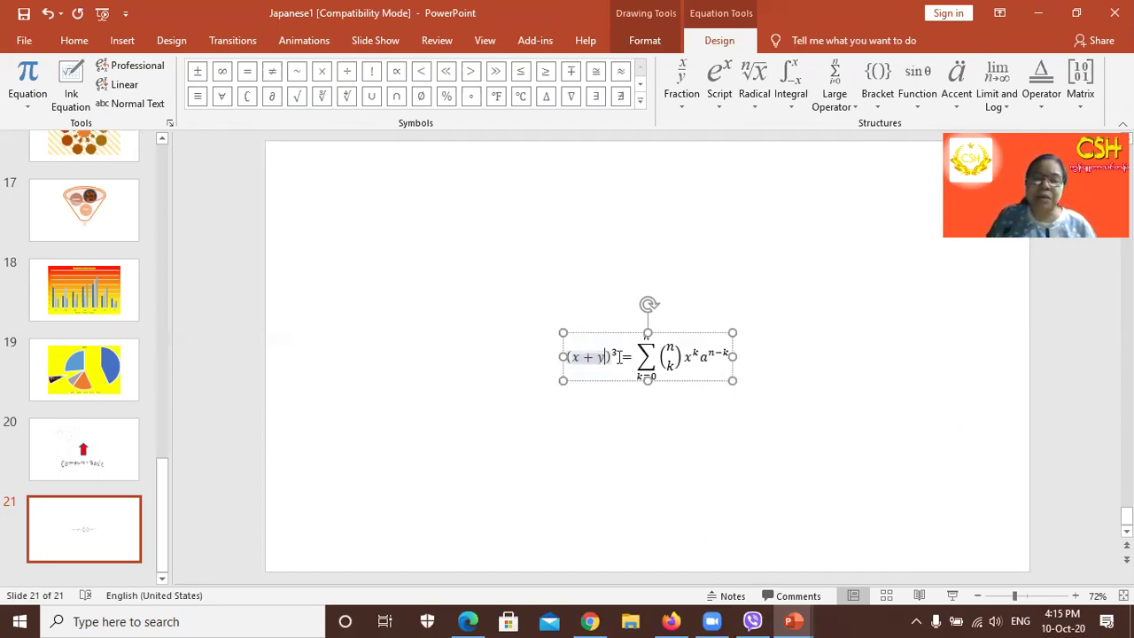
left_click(622, 357)
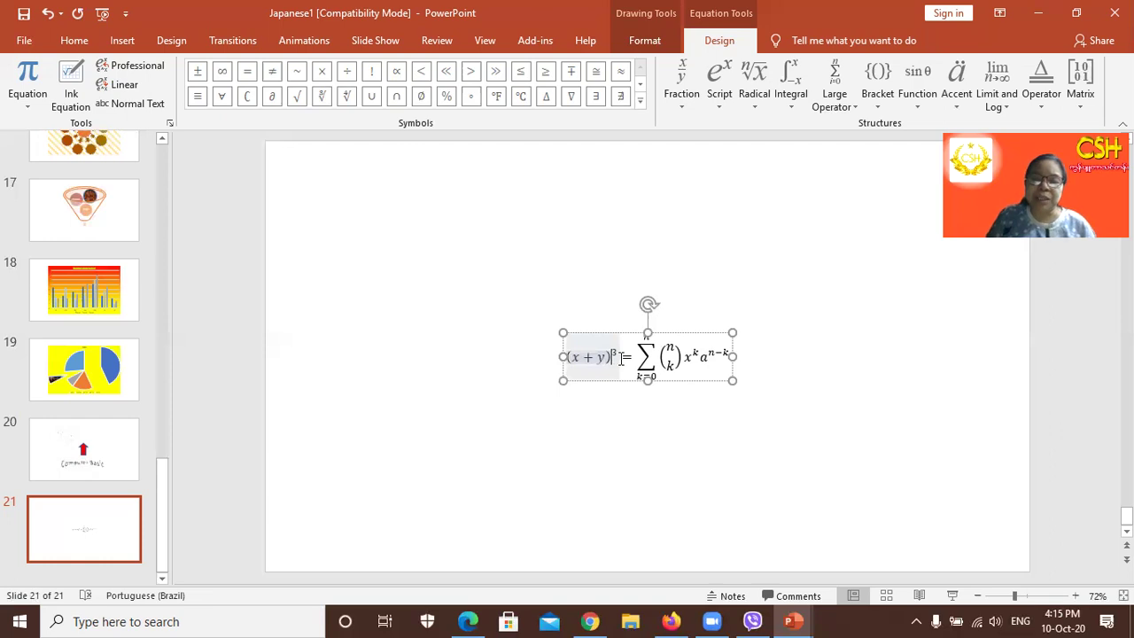
left_click(634, 356)
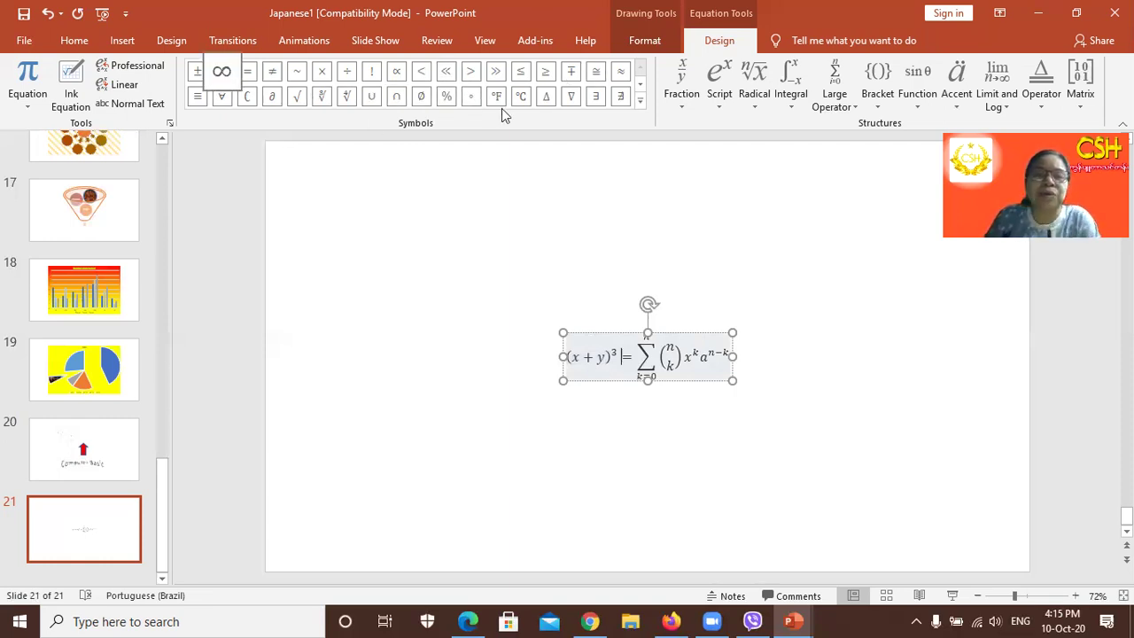
Step: After (x + y)³, add a plus sign and a Radical With Degree
left_click(643, 104)
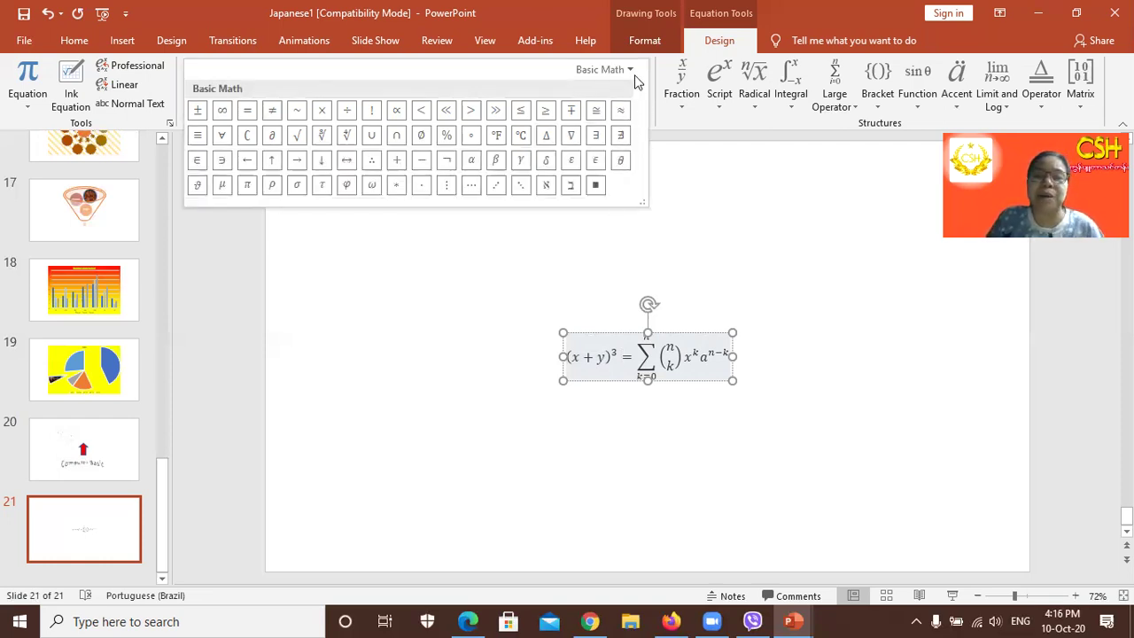
left_click(631, 71)
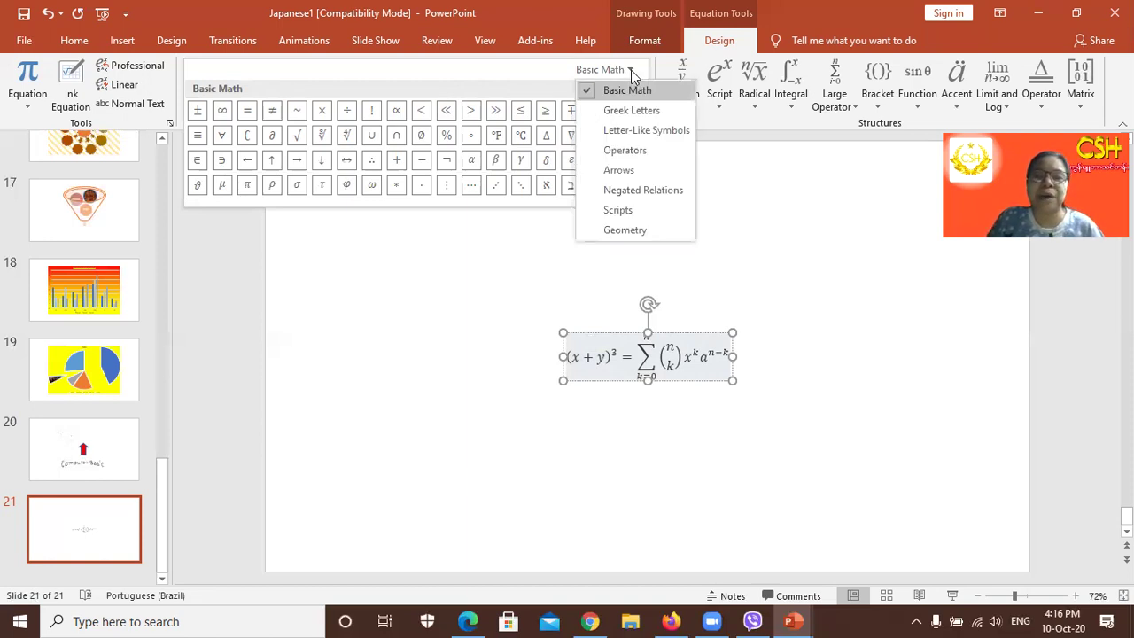
left_click(631, 70)
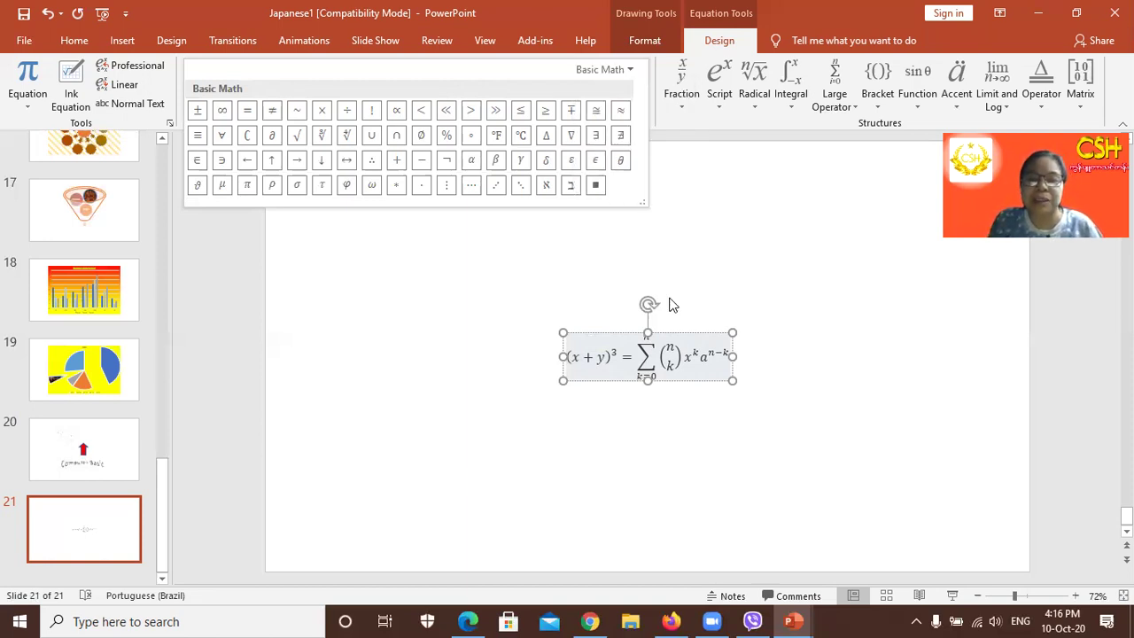
left_click(625, 357)
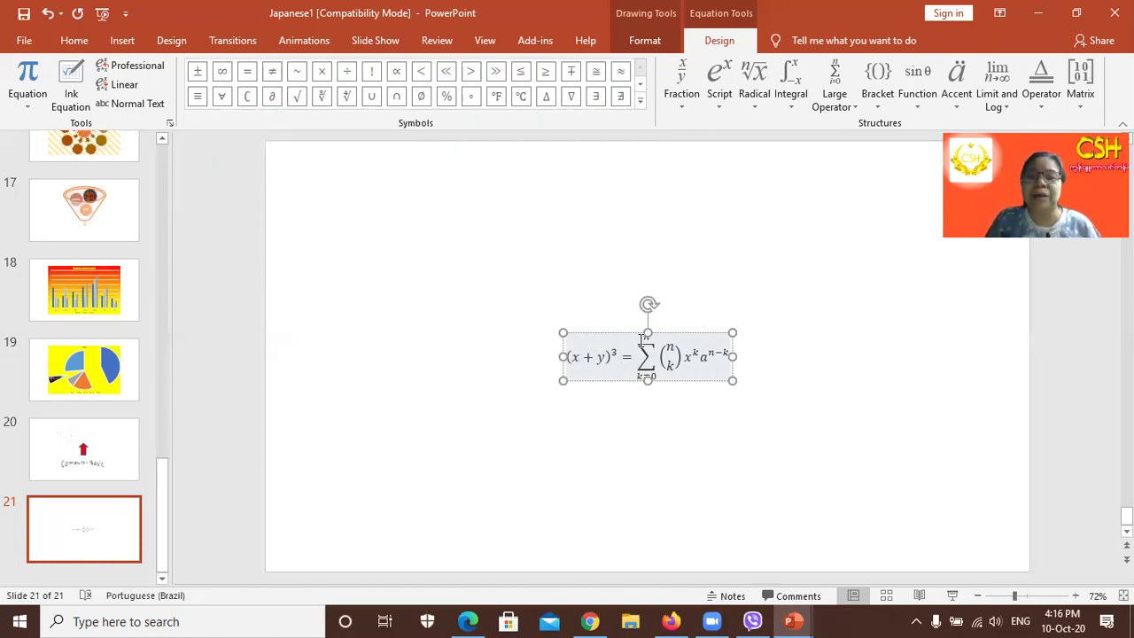
type("+")
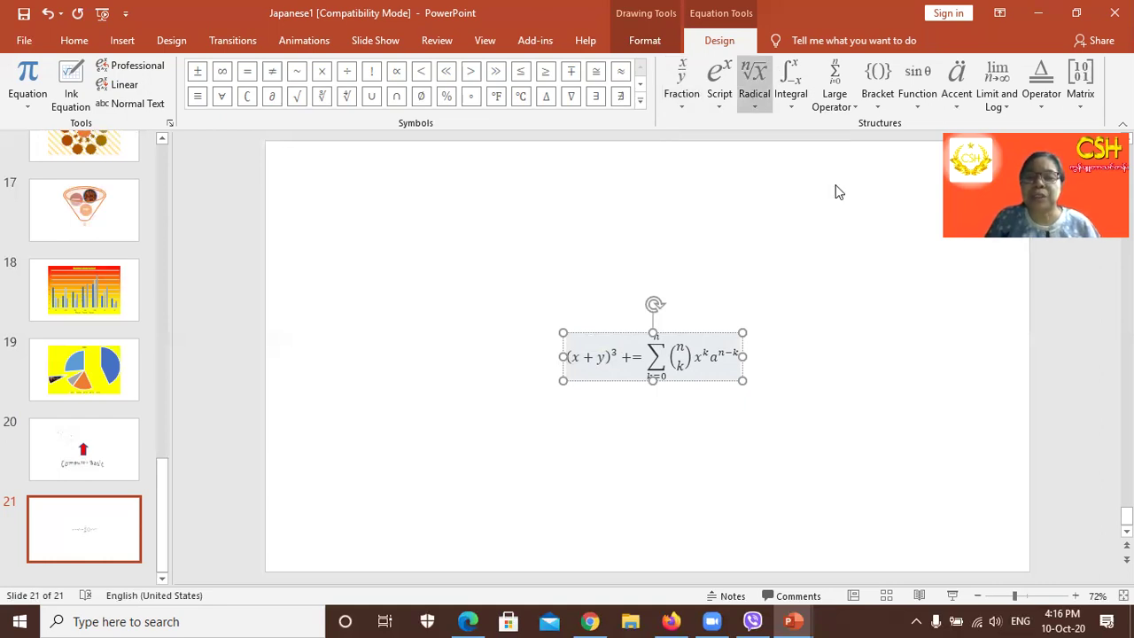
left_click(753, 89)
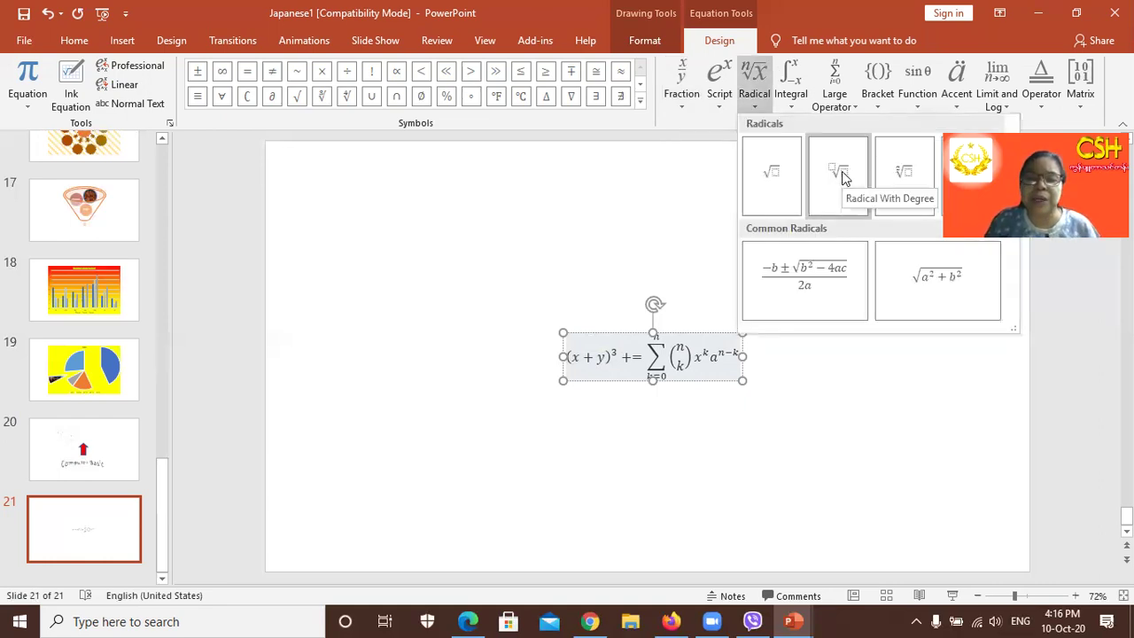
left_click(840, 175)
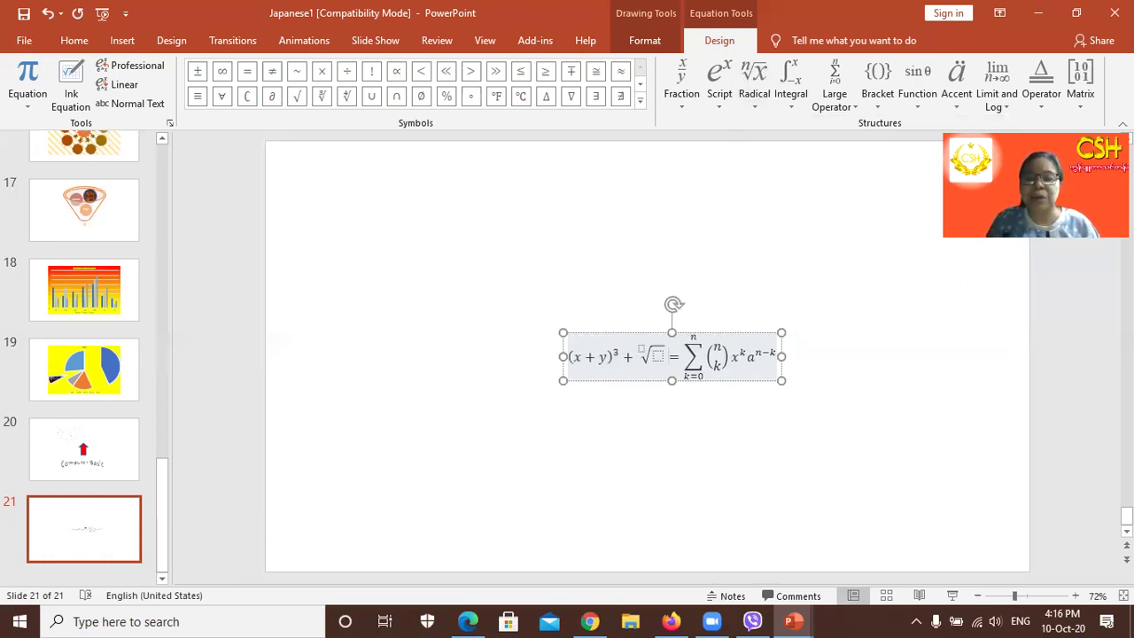
Step: Subtract an integral with upper and lower limits, and make the root a cube root of 2
type("-")
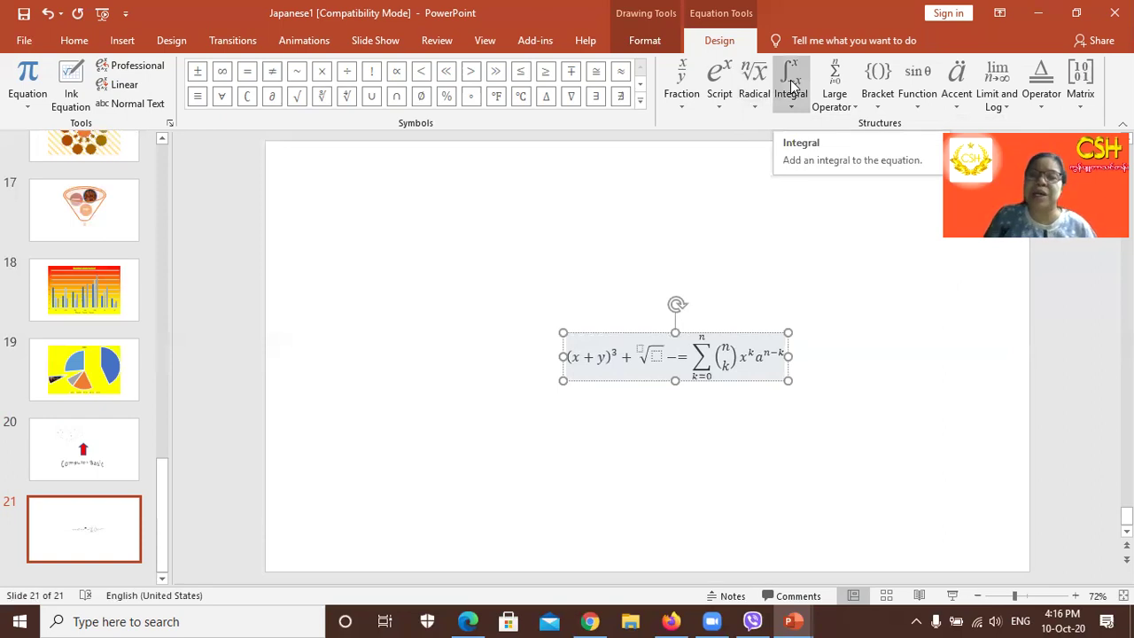
left_click(793, 84)
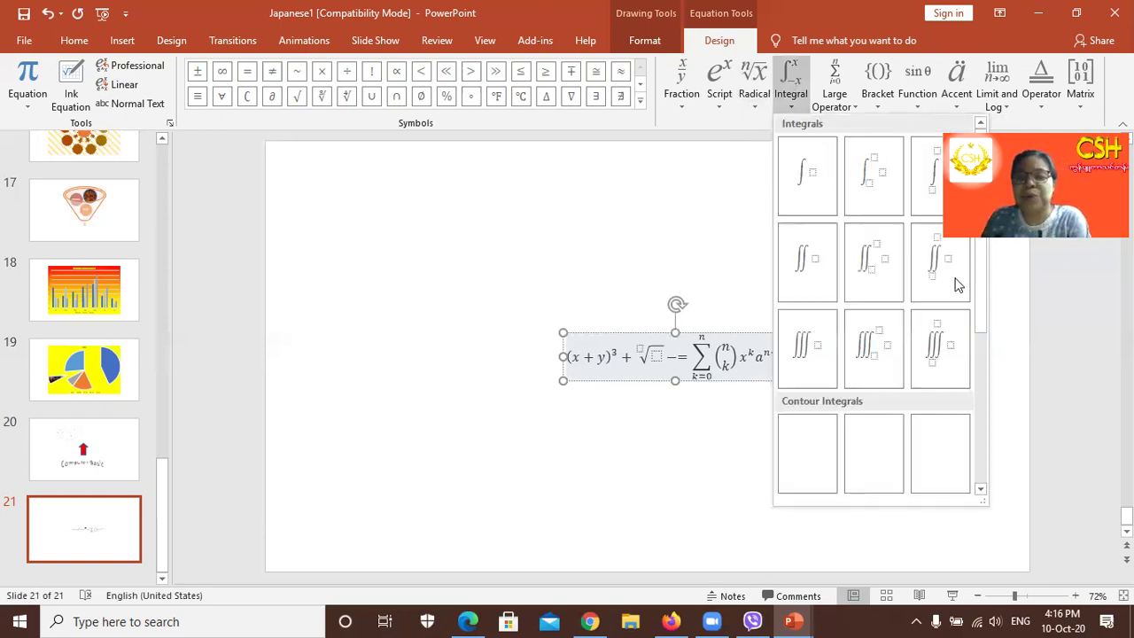
left_click(937, 184)
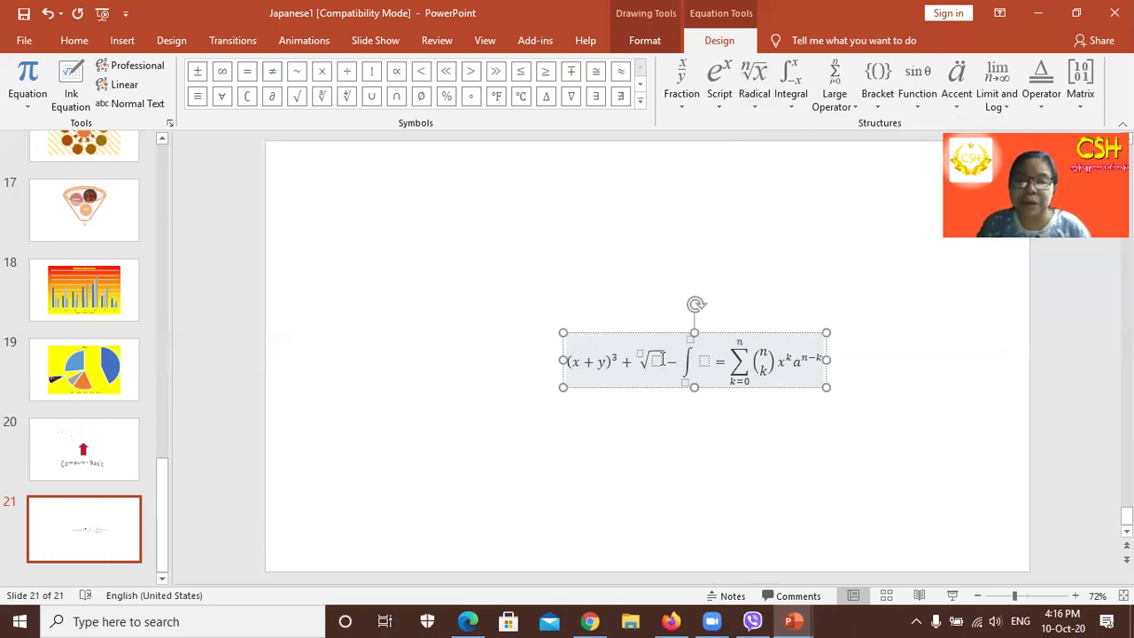
left_click(657, 359)
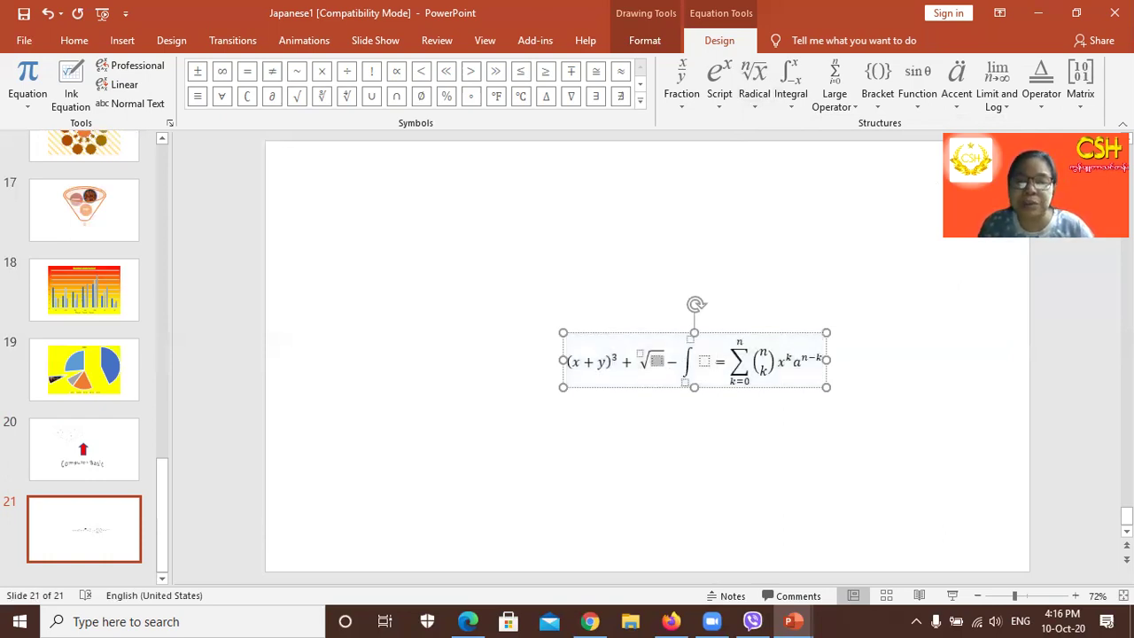
type("2")
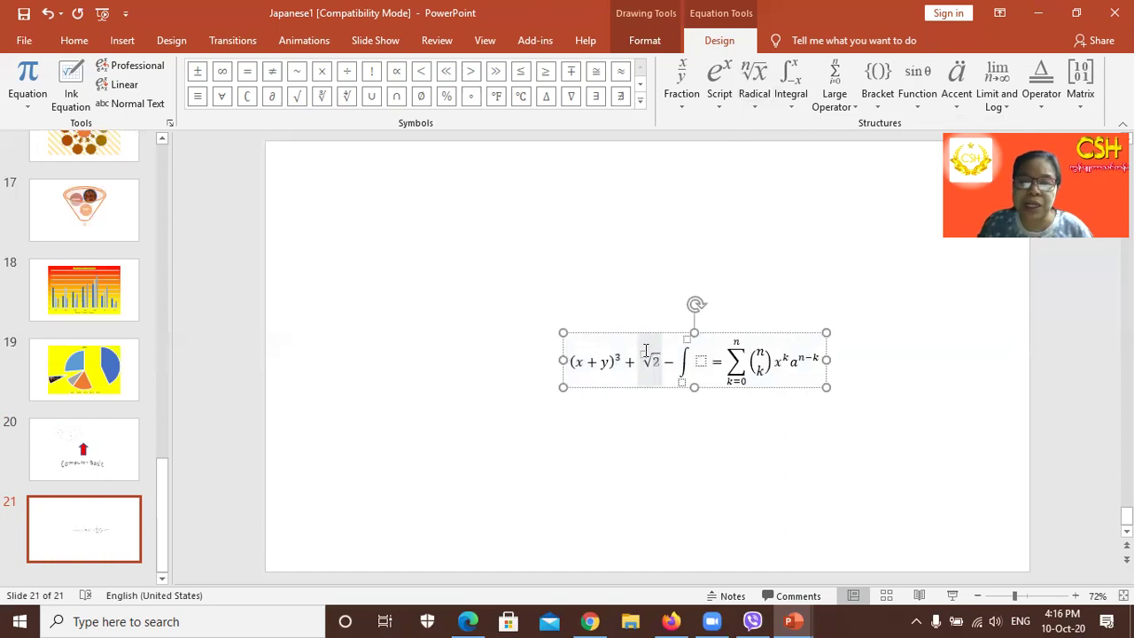
left_click(643, 350)
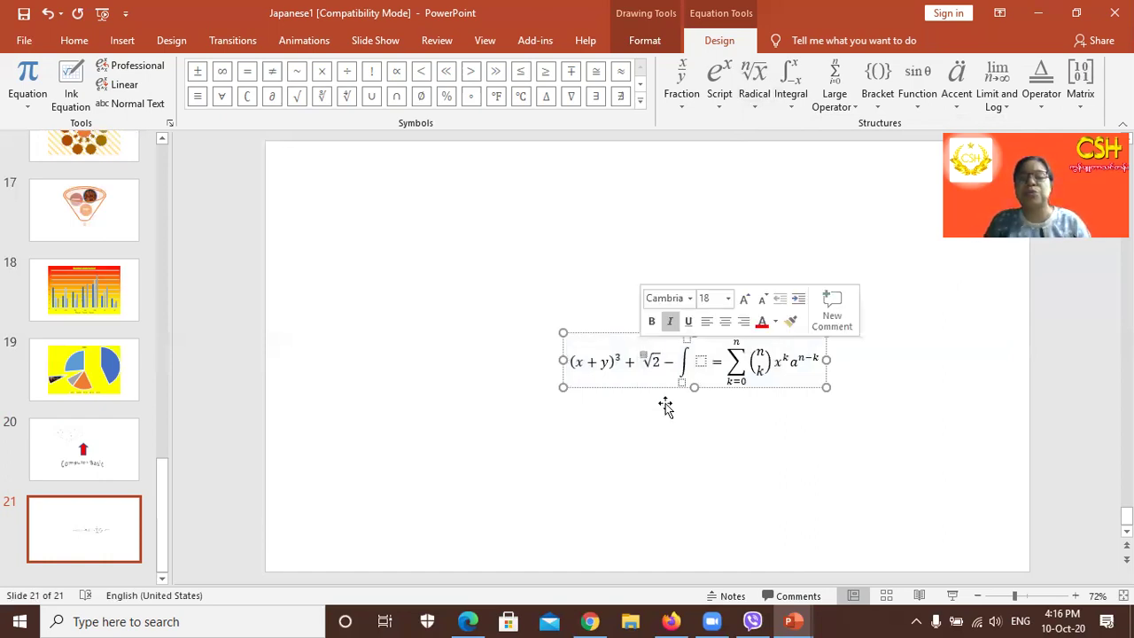
type("3")
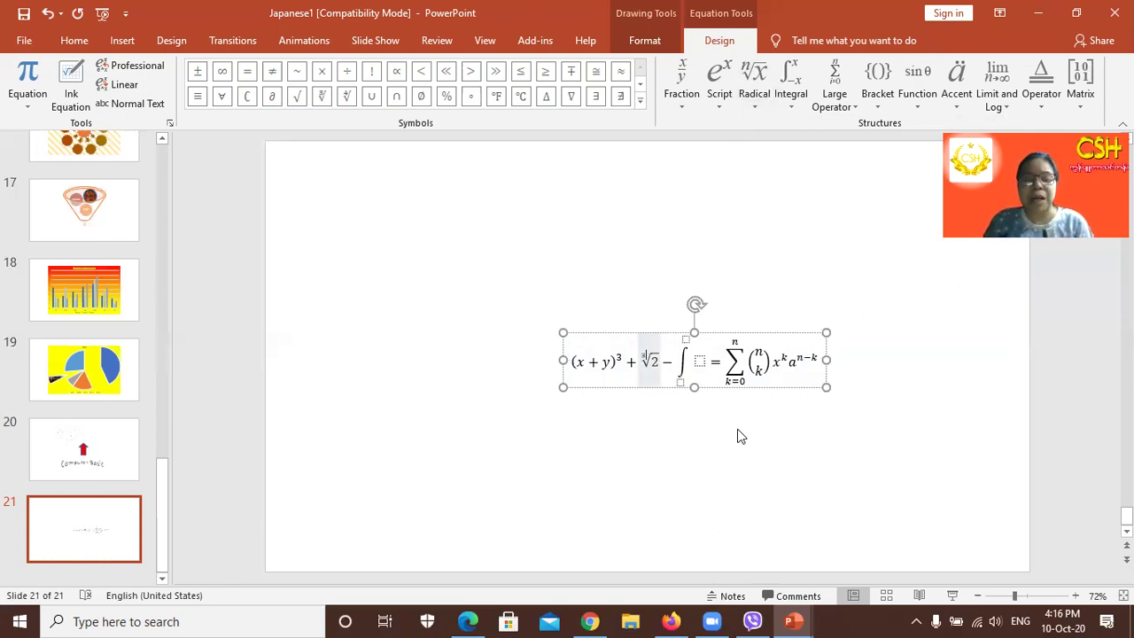
left_click(741, 436)
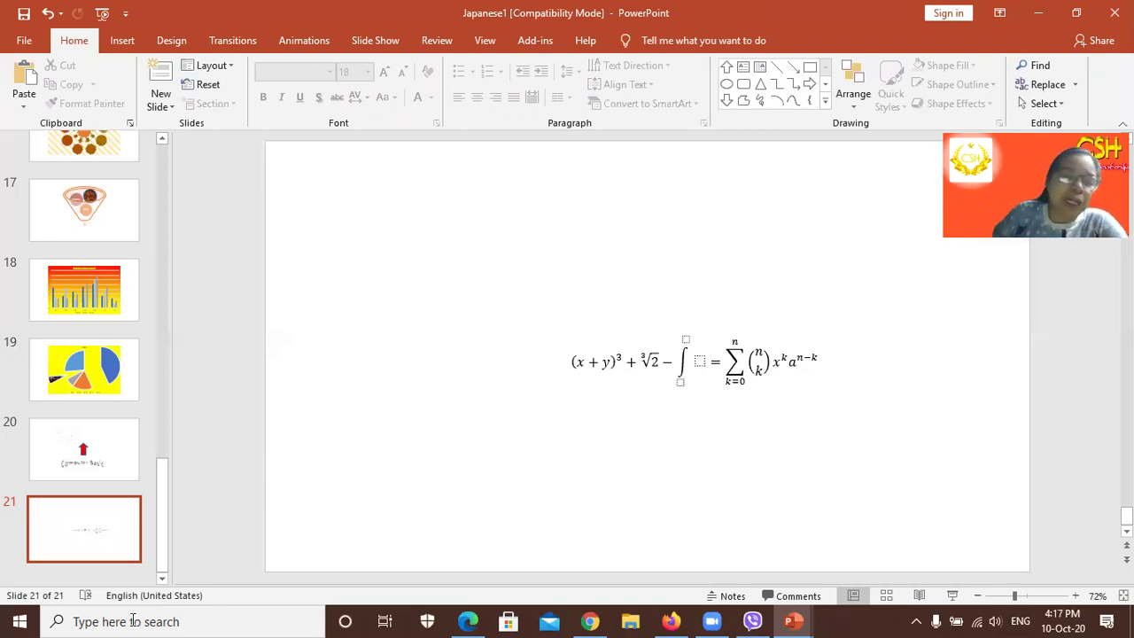
Step: Briefly open Windows search, then return to the slide and the Insert ribbon
left_click(77, 617)
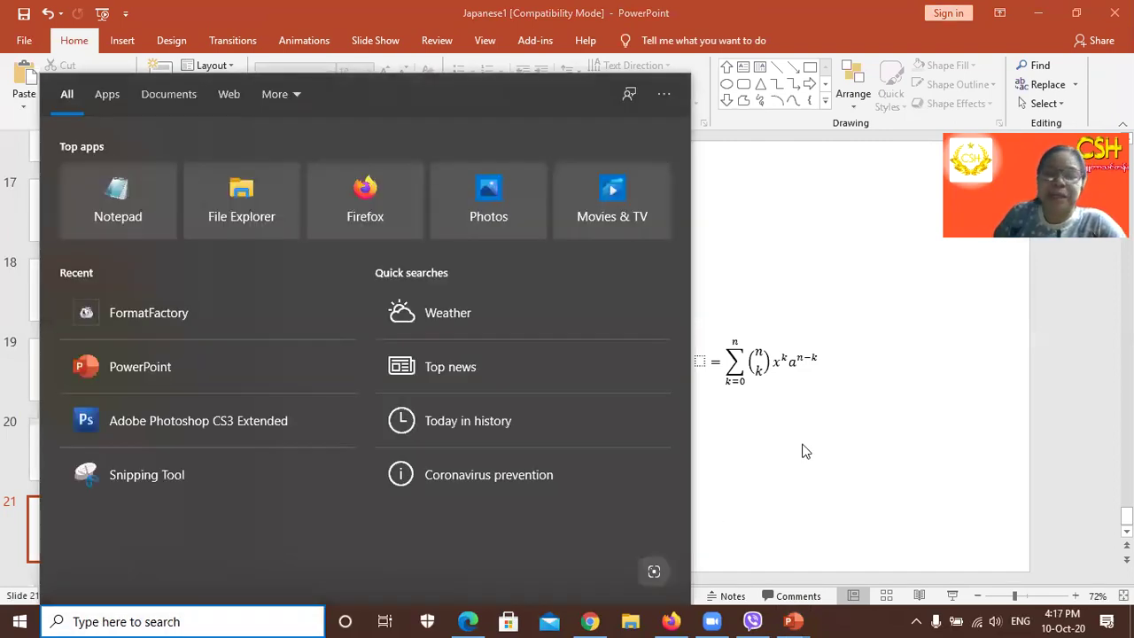
left_click(802, 452)
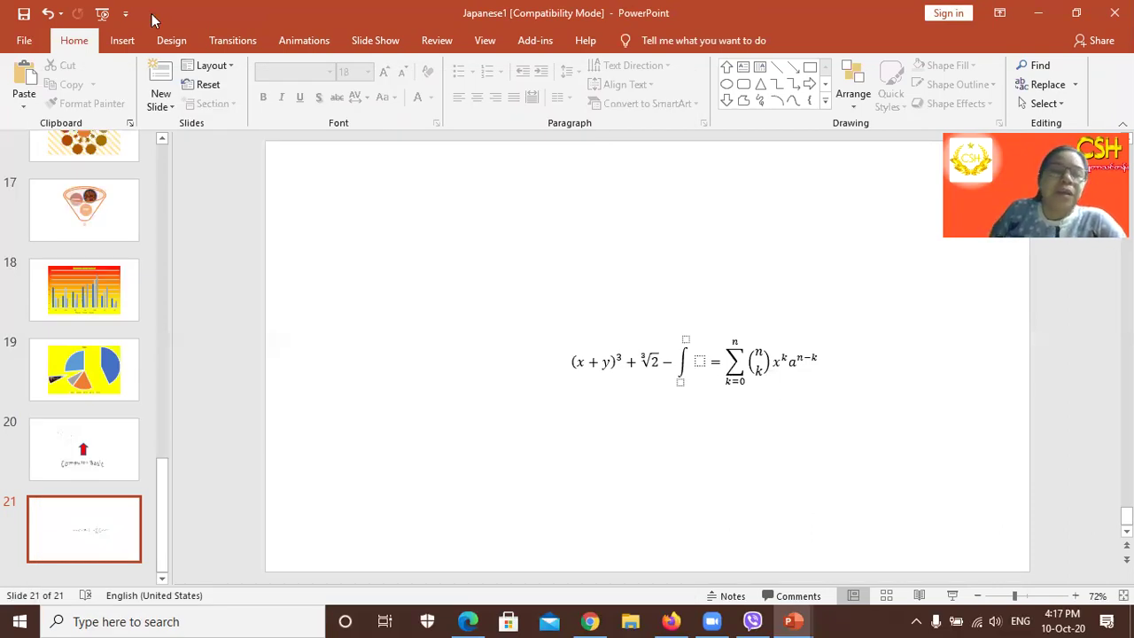
left_click(124, 41)
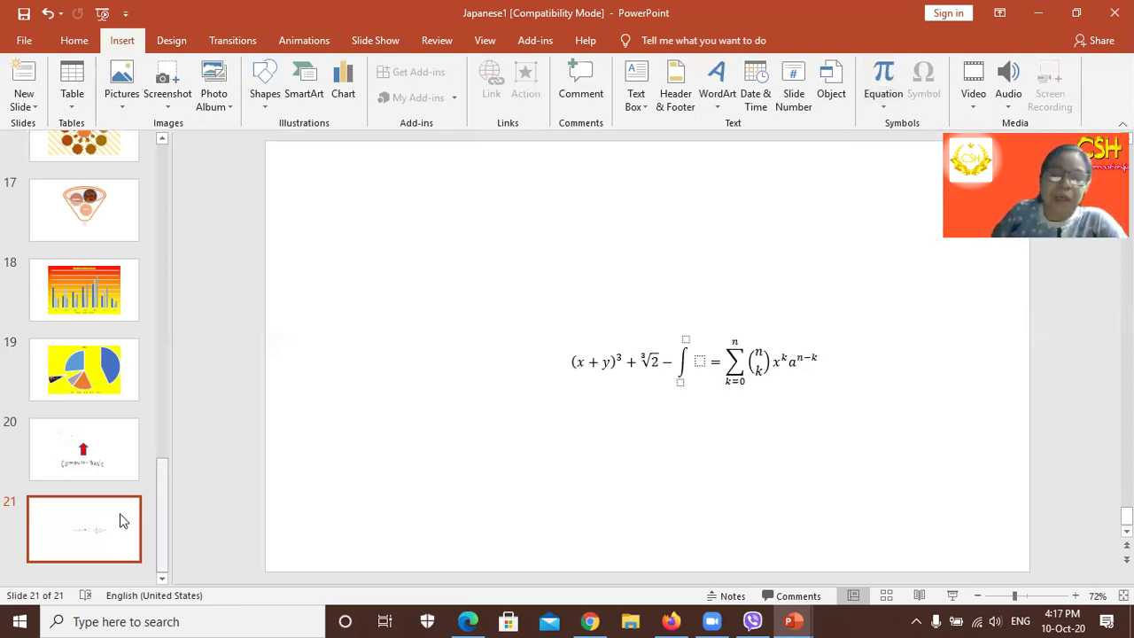
Step: Add slide 22 with a wide text box reading 'abcsdffssdfsdfsdf'
key("Return")
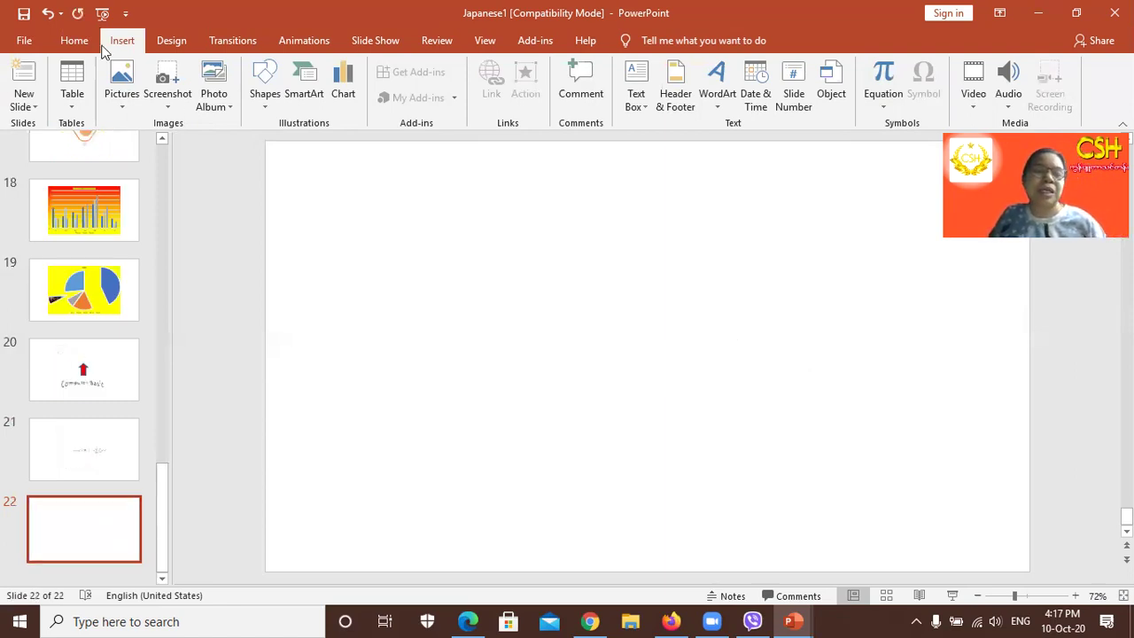
left_click(268, 97)
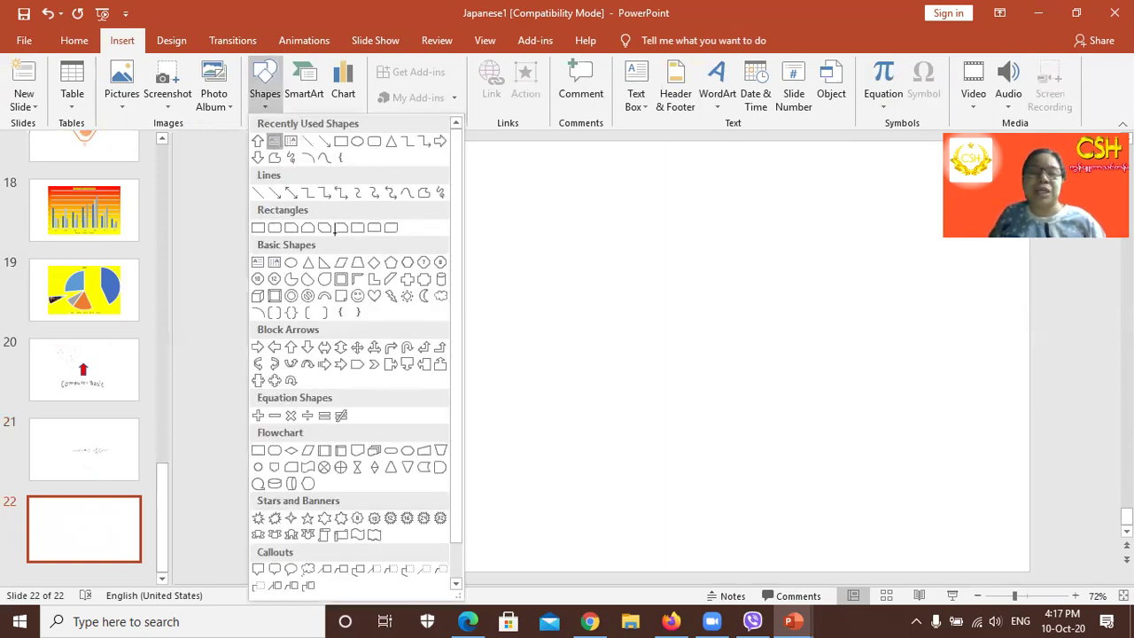
left_click(276, 142)
left_click_drag(335, 232, 862, 403)
type("a")
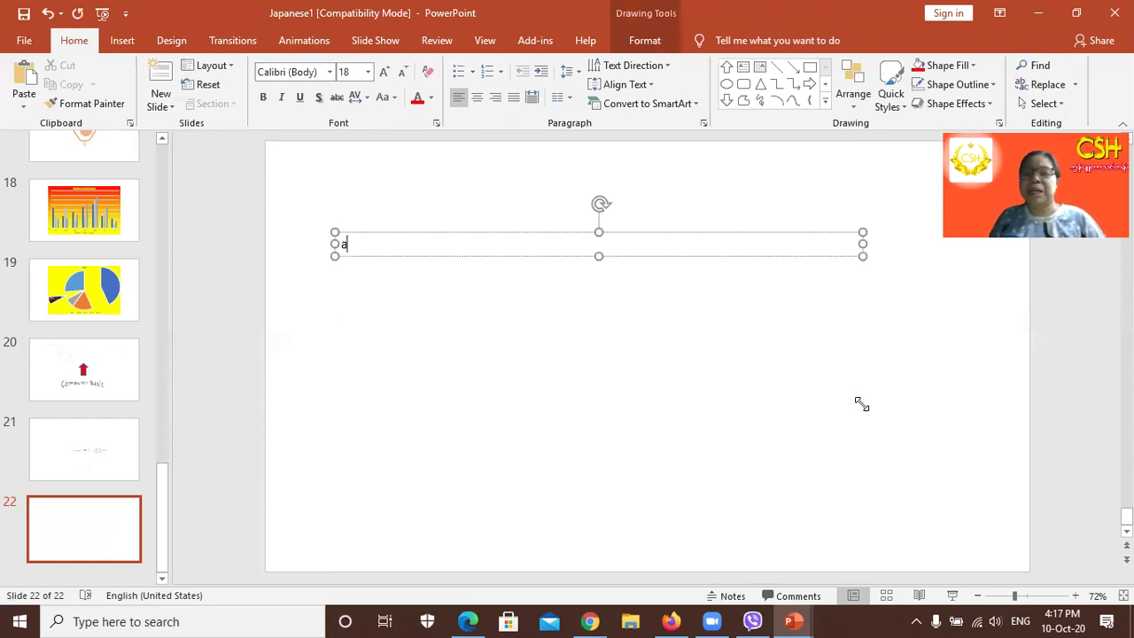
type("bcsdffssdfsdfsdf")
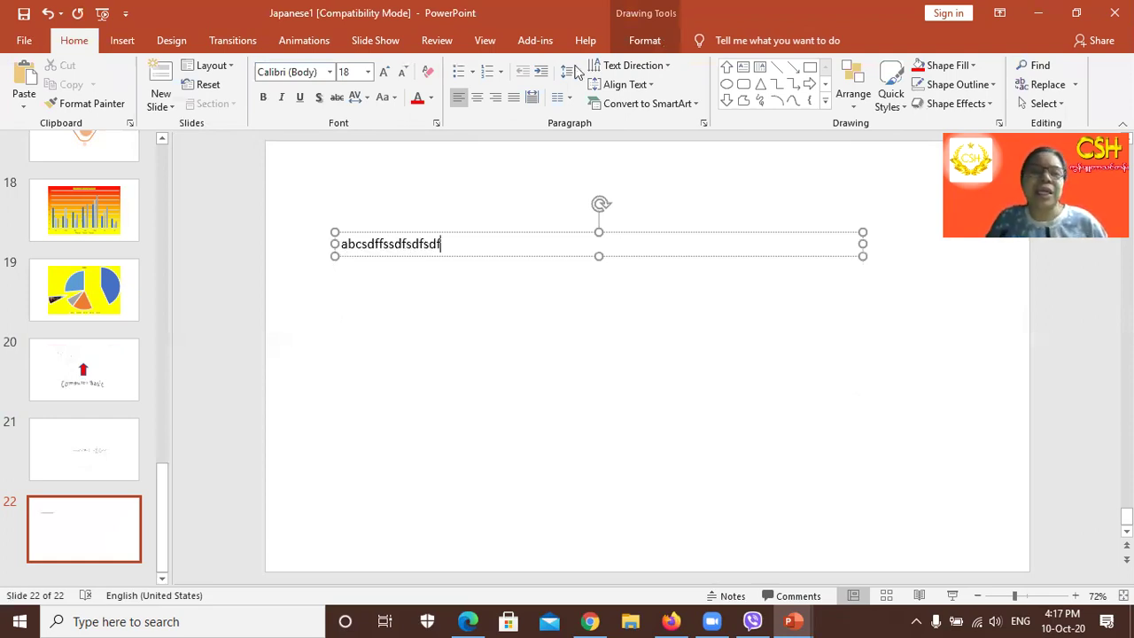
left_click(127, 44)
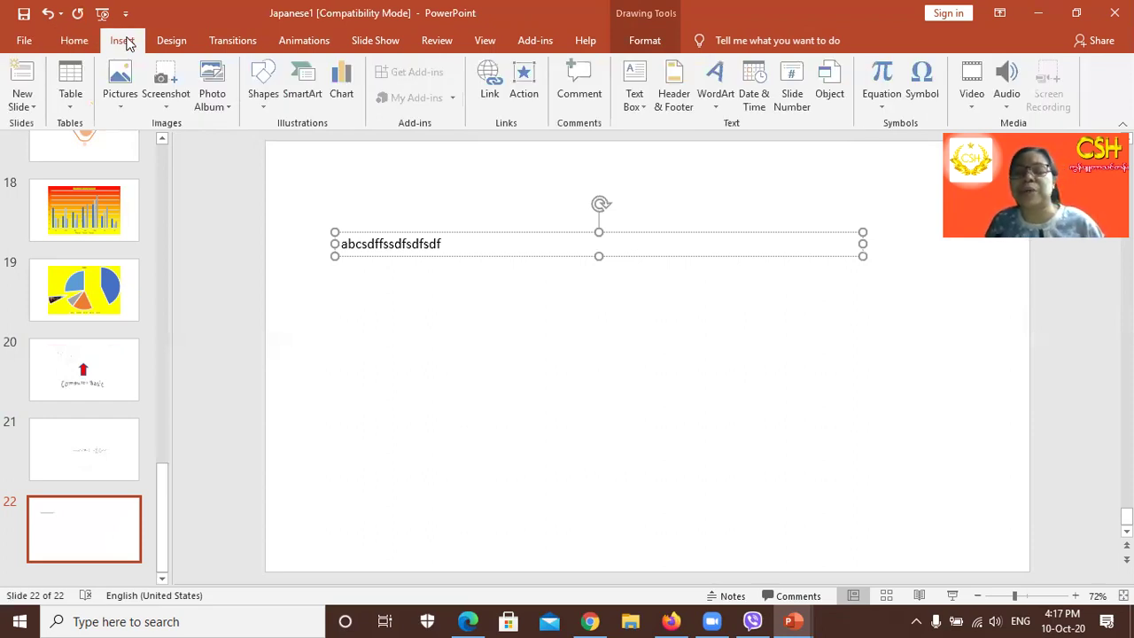
Step: Insert the Wingdings telephone symbol at the end of the slide text
left_click(925, 84)
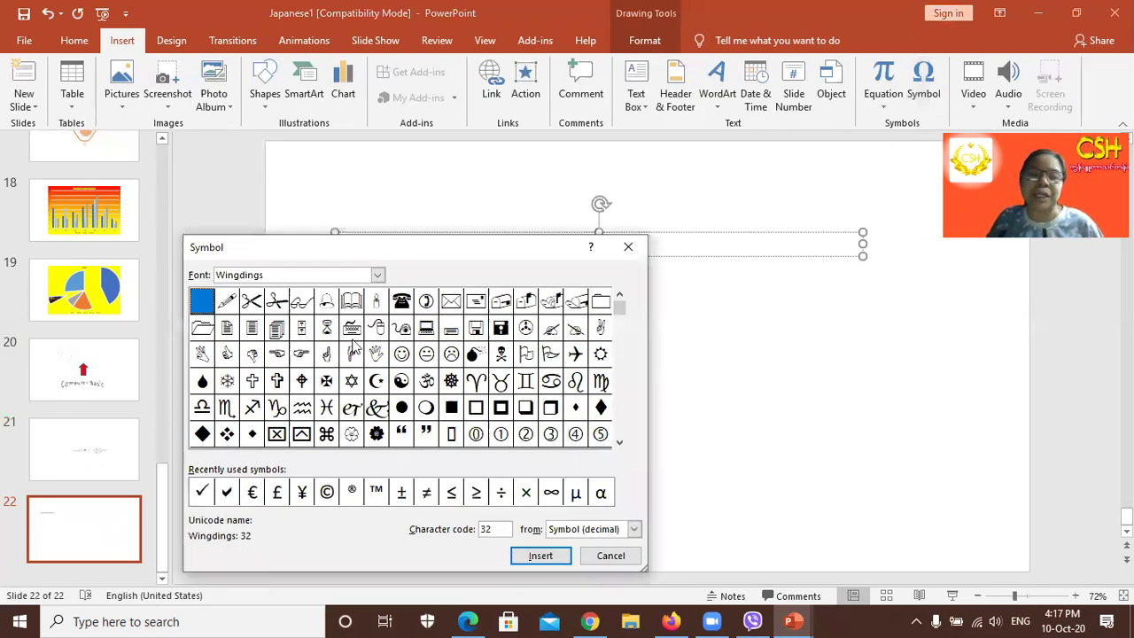
left_click(401, 301)
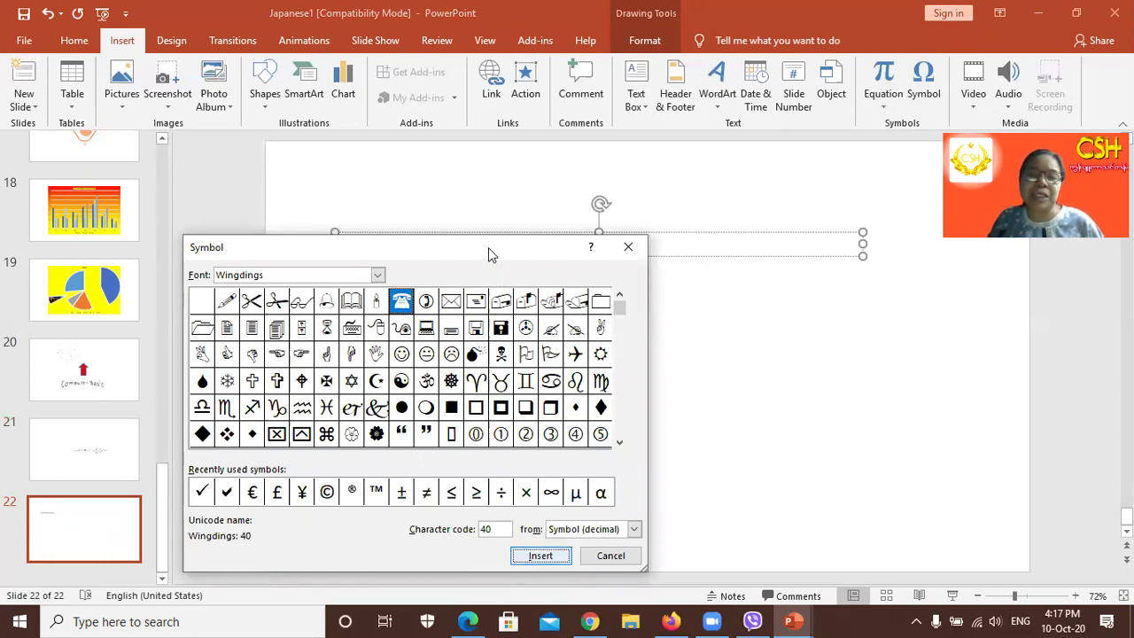
key("Return")
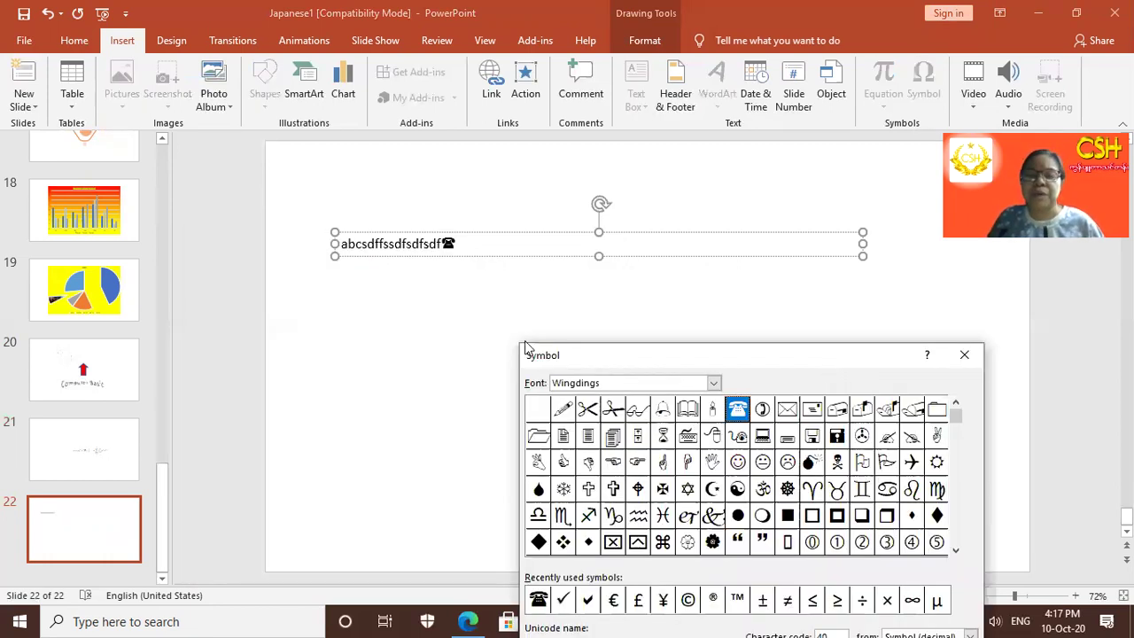
left_click(385, 248)
left_click(412, 248)
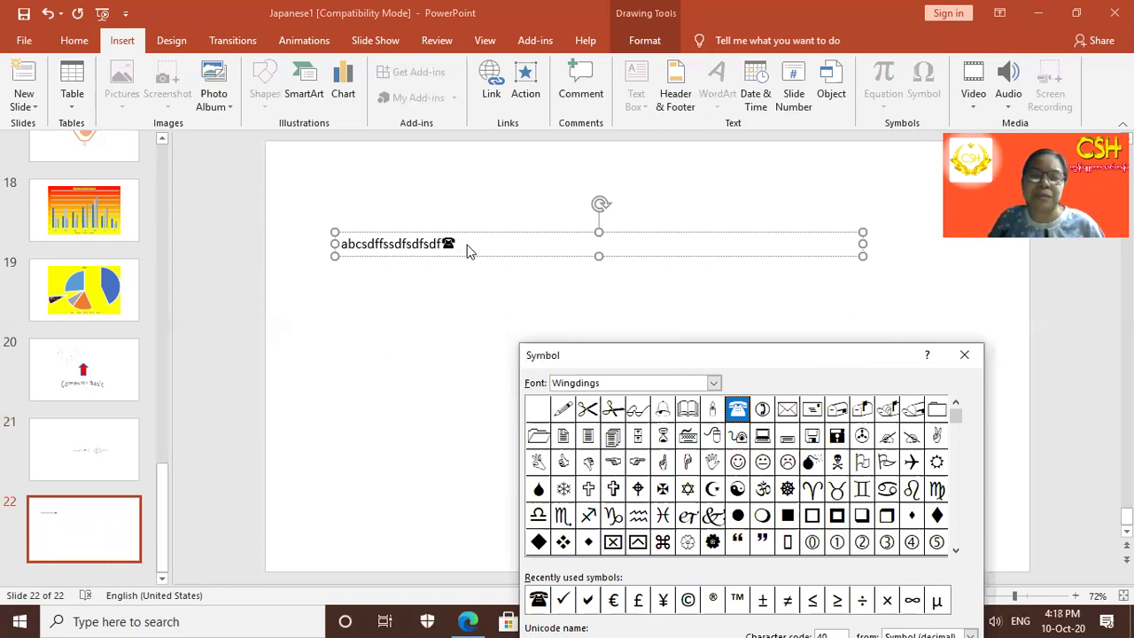
left_click_drag(727, 357, 688, 192)
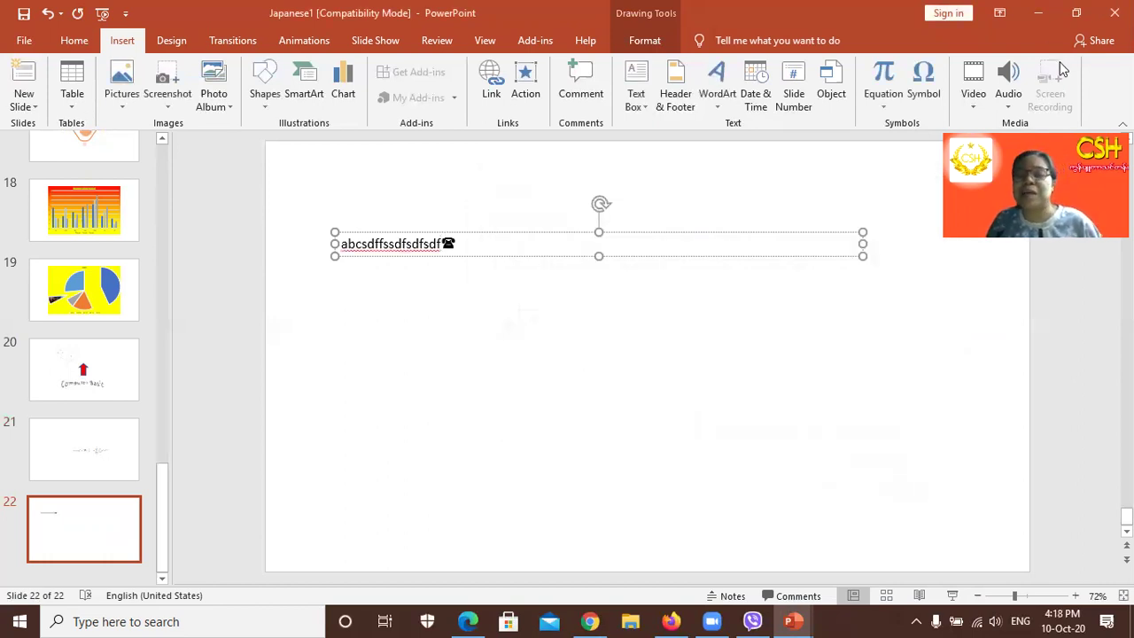
Step: Insert the Wingdings open-book symbol partway through the text
left_click(922, 98)
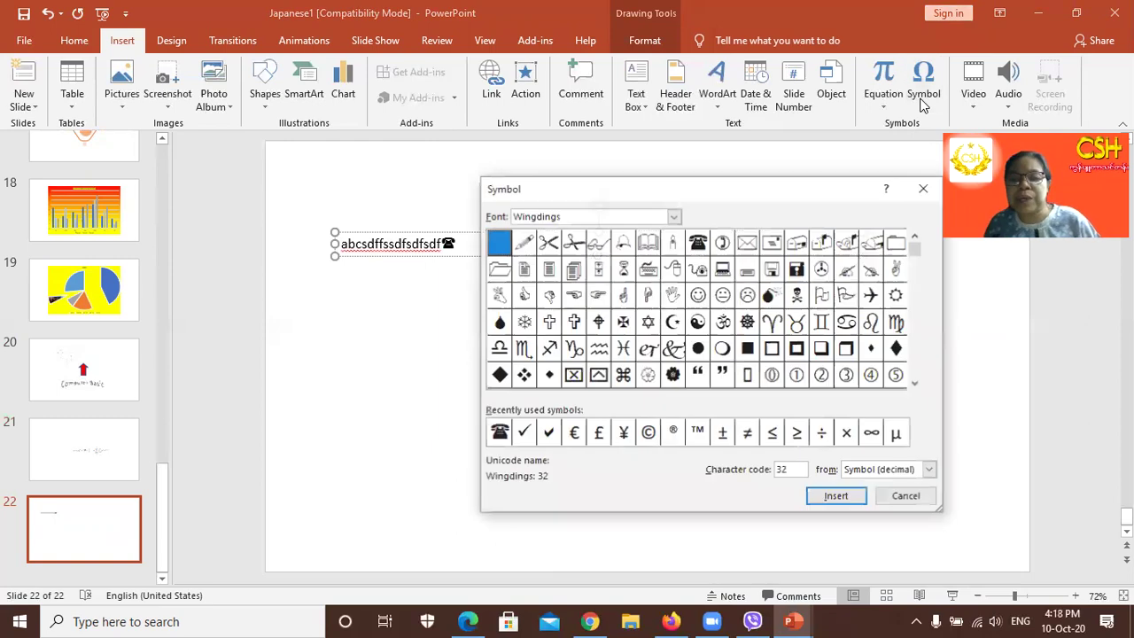
left_click(649, 243)
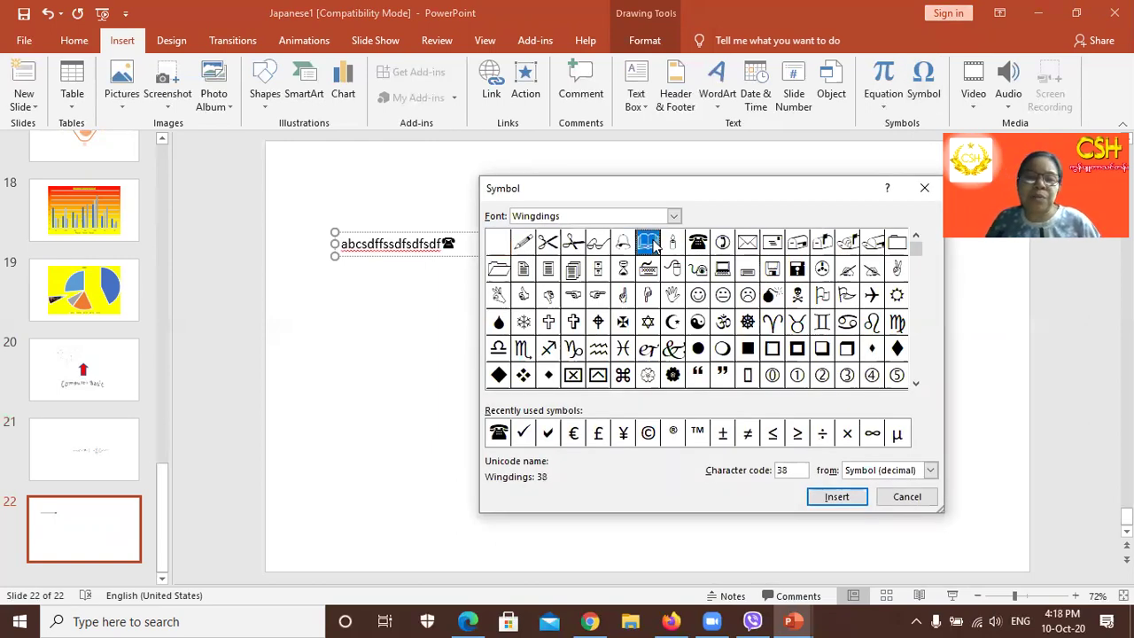
double_click(648, 242)
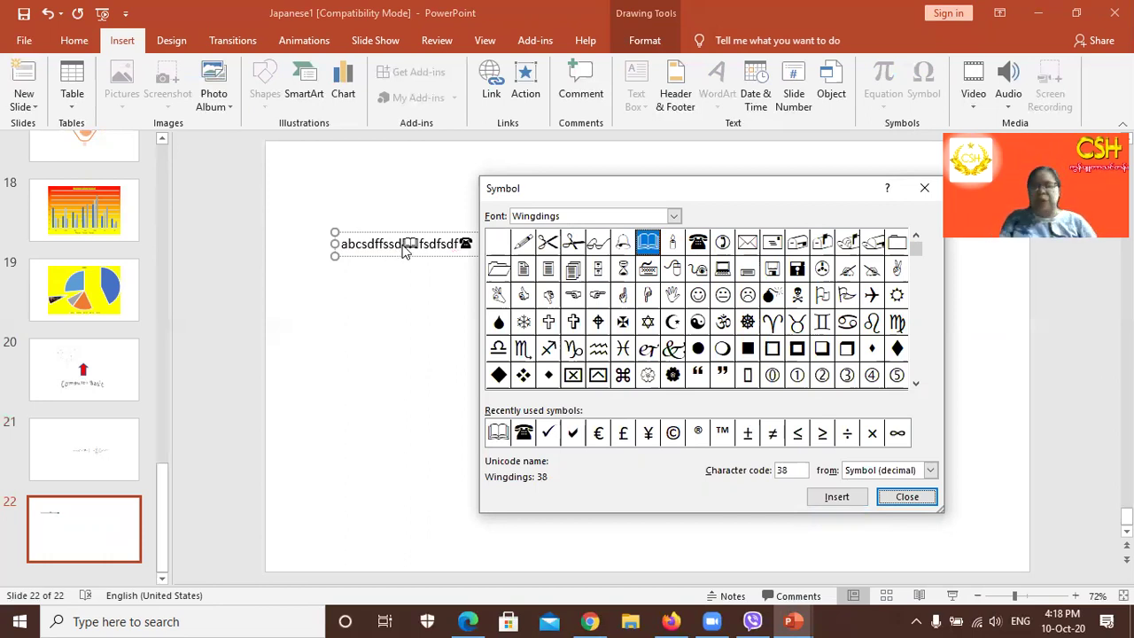
left_click(926, 188)
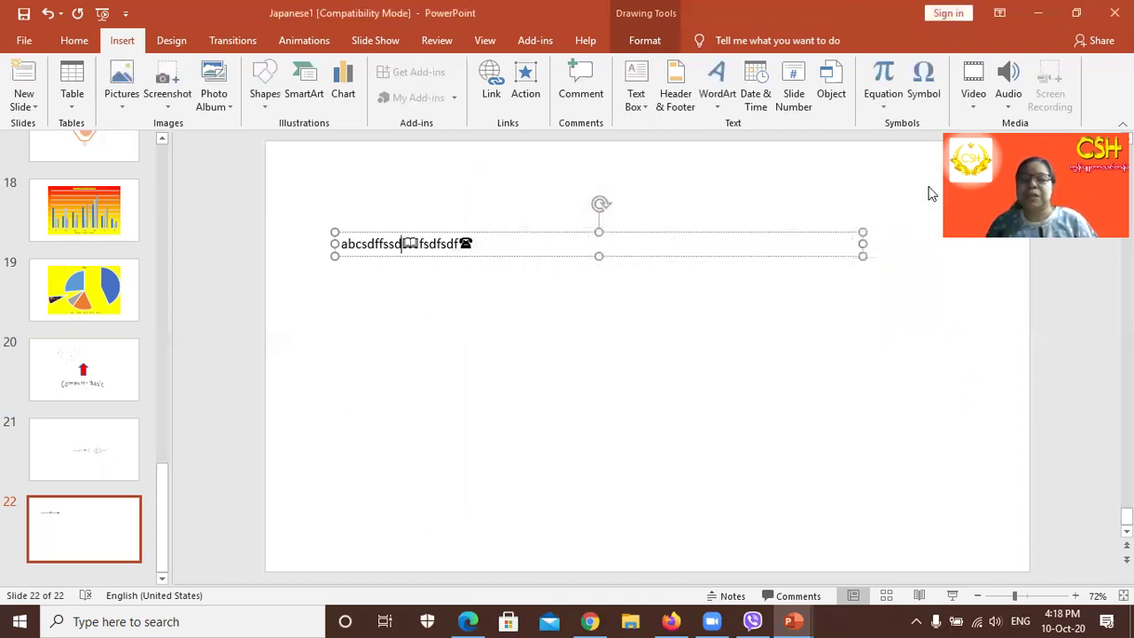
Step: Add blank slide 23 after slide 22 and insert an MP4 video from Downloads
left_click(88, 526)
key("Return")
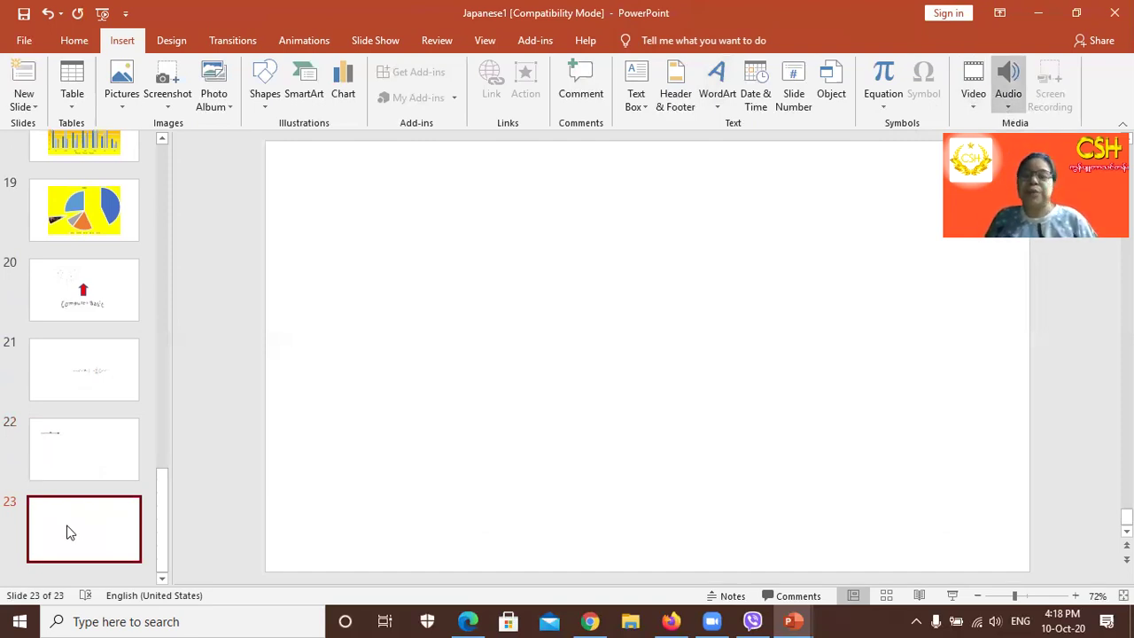
left_click(967, 99)
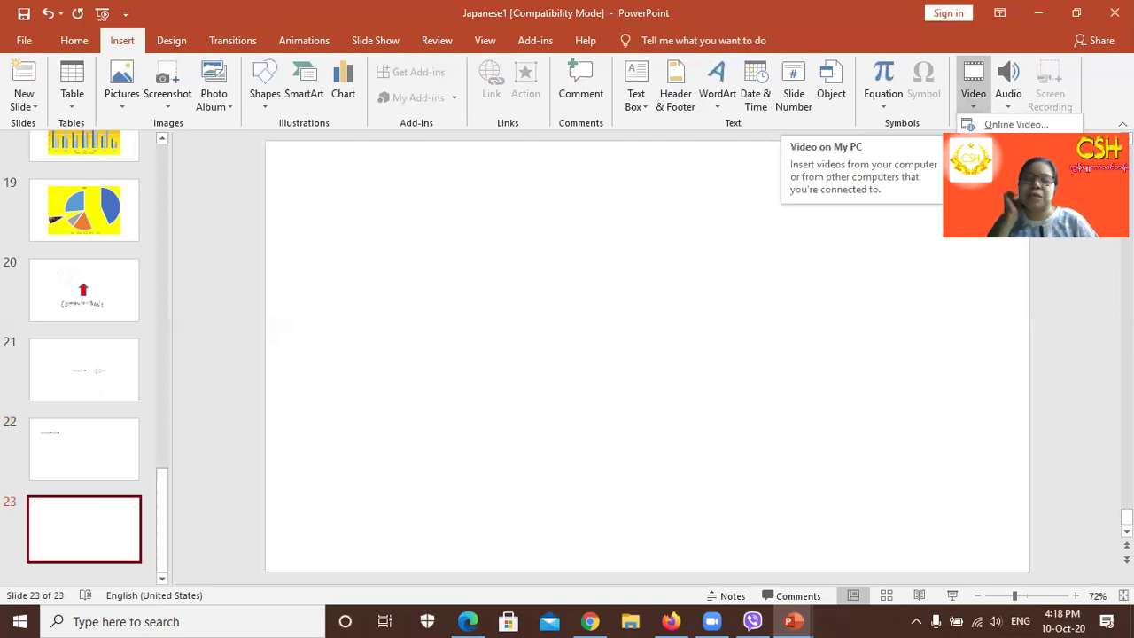
left_click(1010, 143)
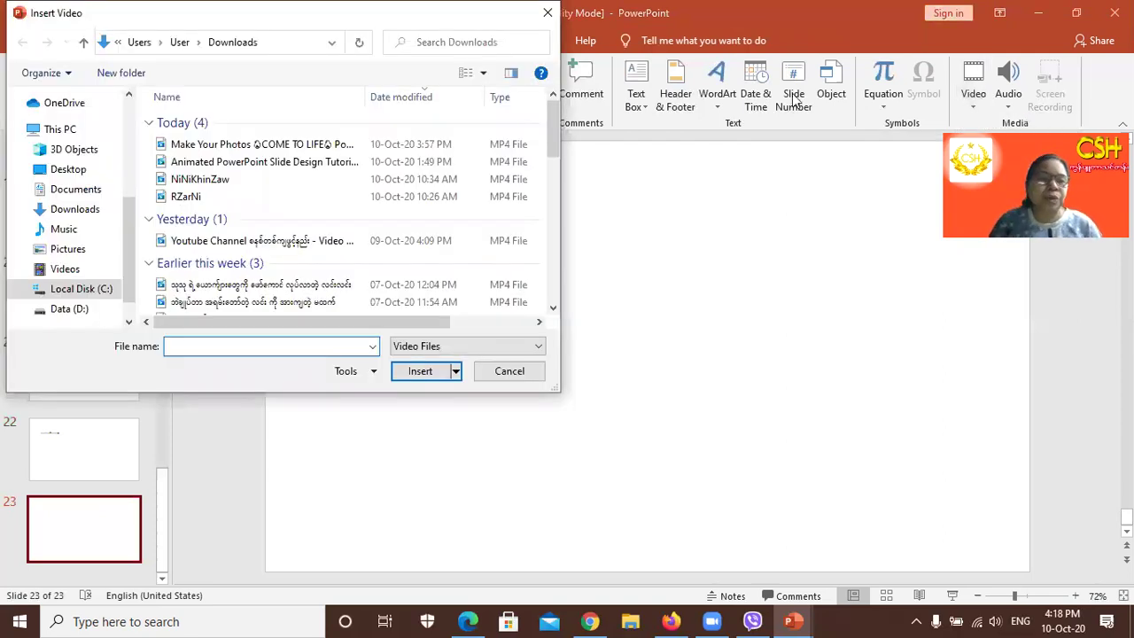
double_click(202, 178)
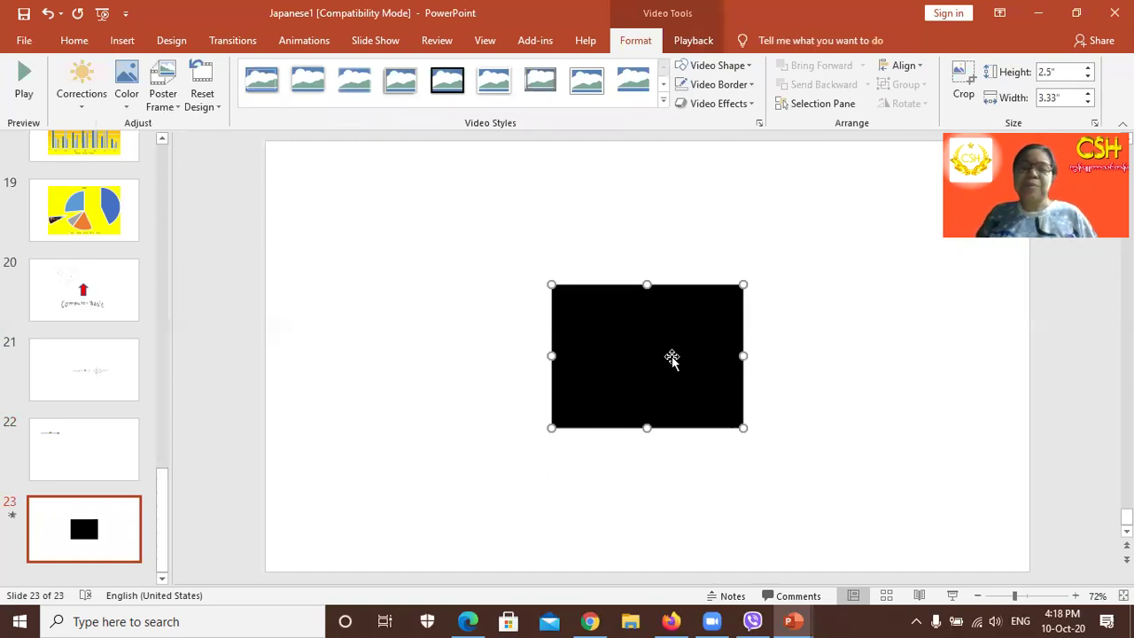
Step: Stretch the video to 8.59" by 11.45" and nudge it slightly left
left_click_drag(546, 429, 368, 504)
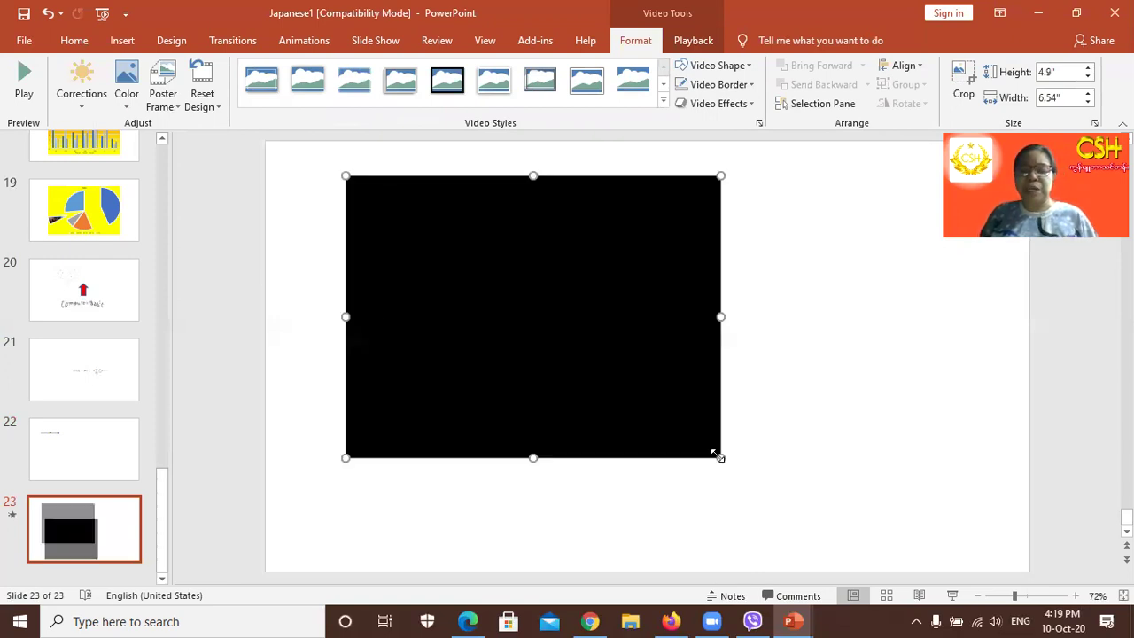
mouse_move(719, 456)
left_mouse_down()
mouse_move(903, 461)
mouse_move(797, 413)
left_mouse_up()
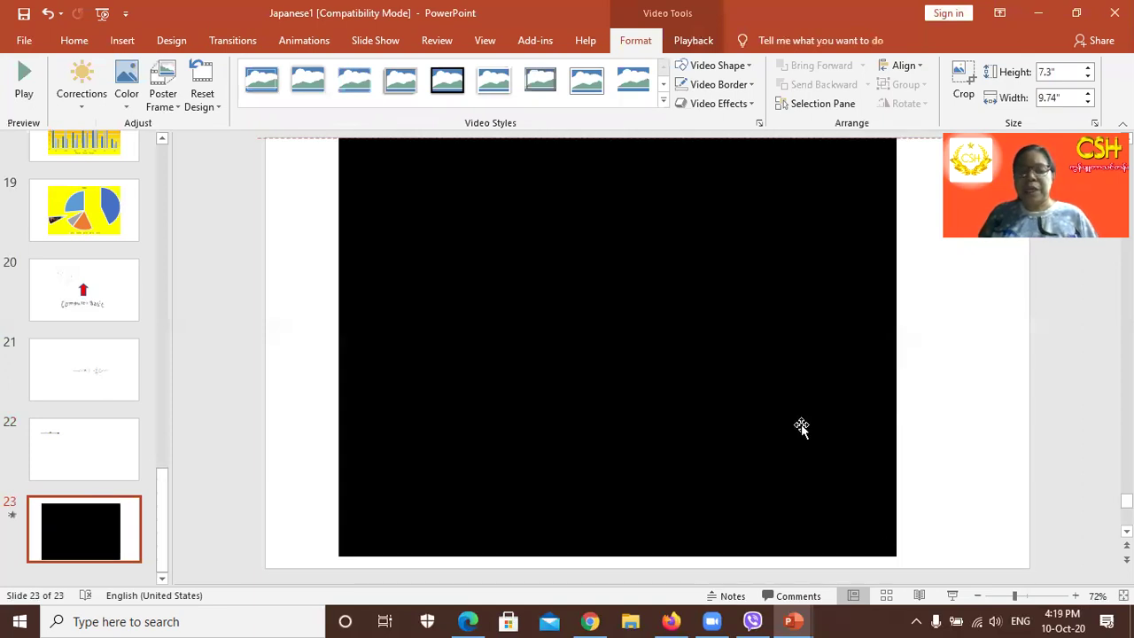
left_click_drag(896, 558, 776, 433)
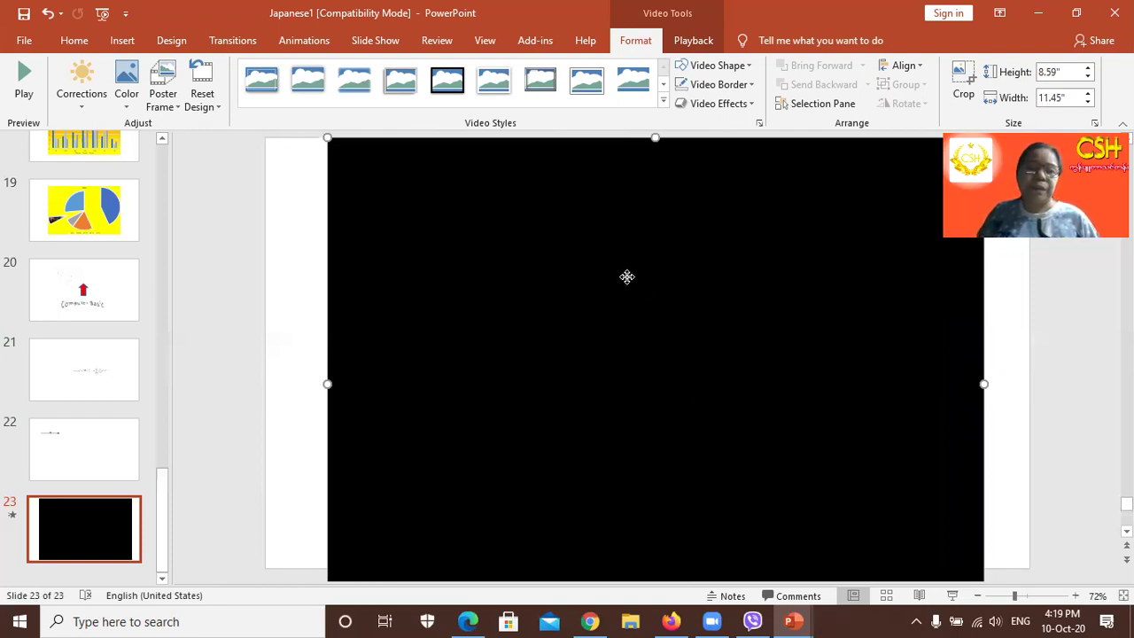
key("Left")
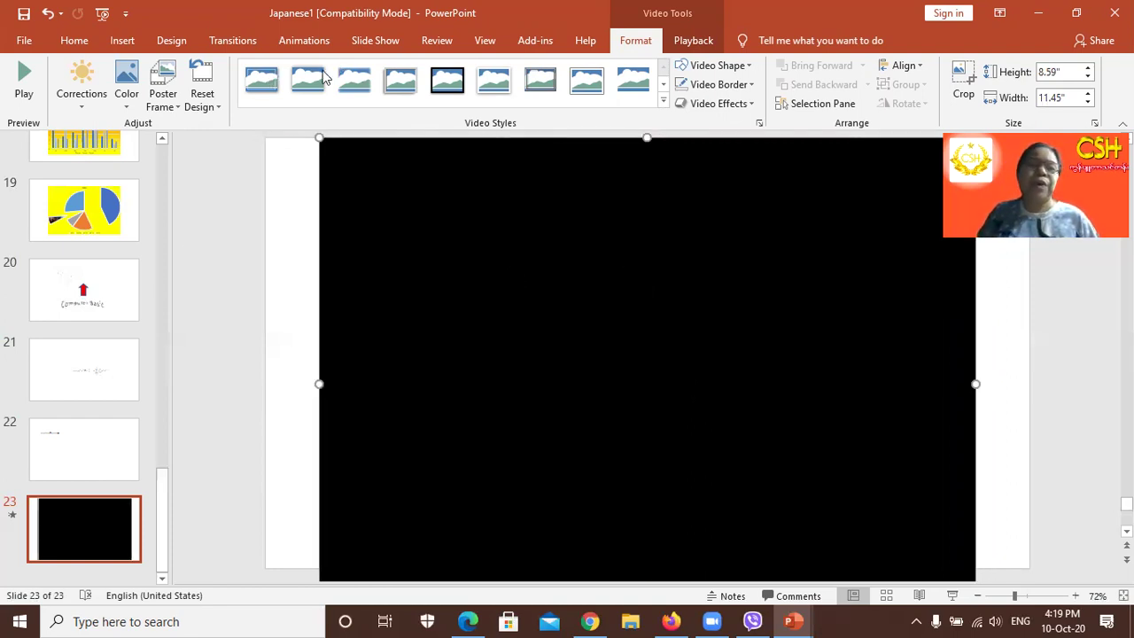
Step: Preview slide 23 as a slide show with zoom, then delete its video
left_click(370, 44)
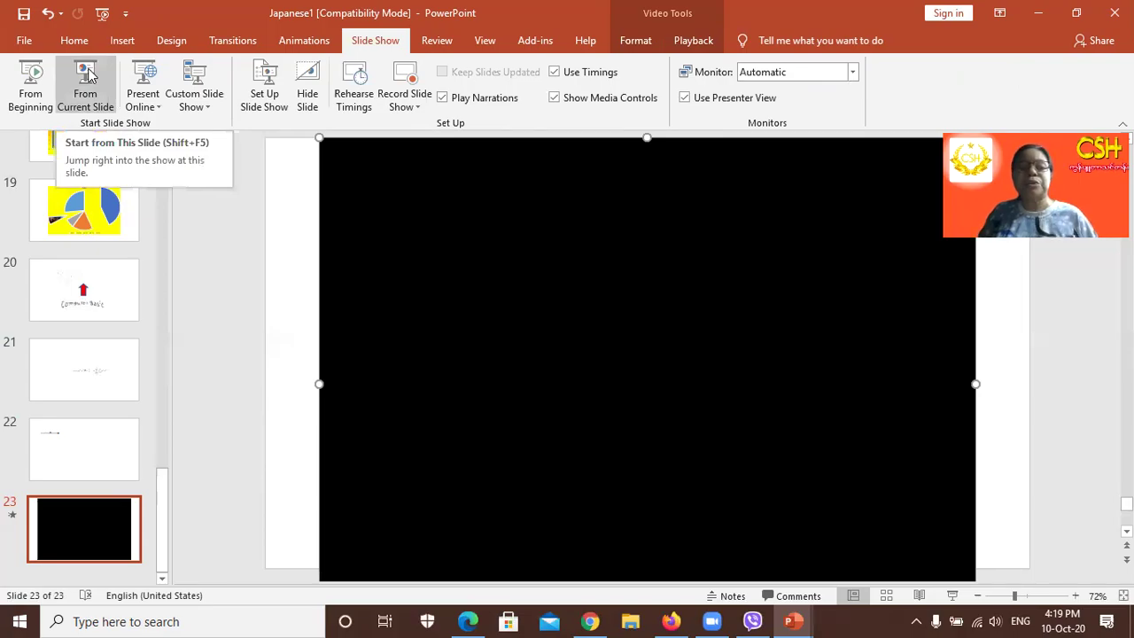
left_click(88, 73)
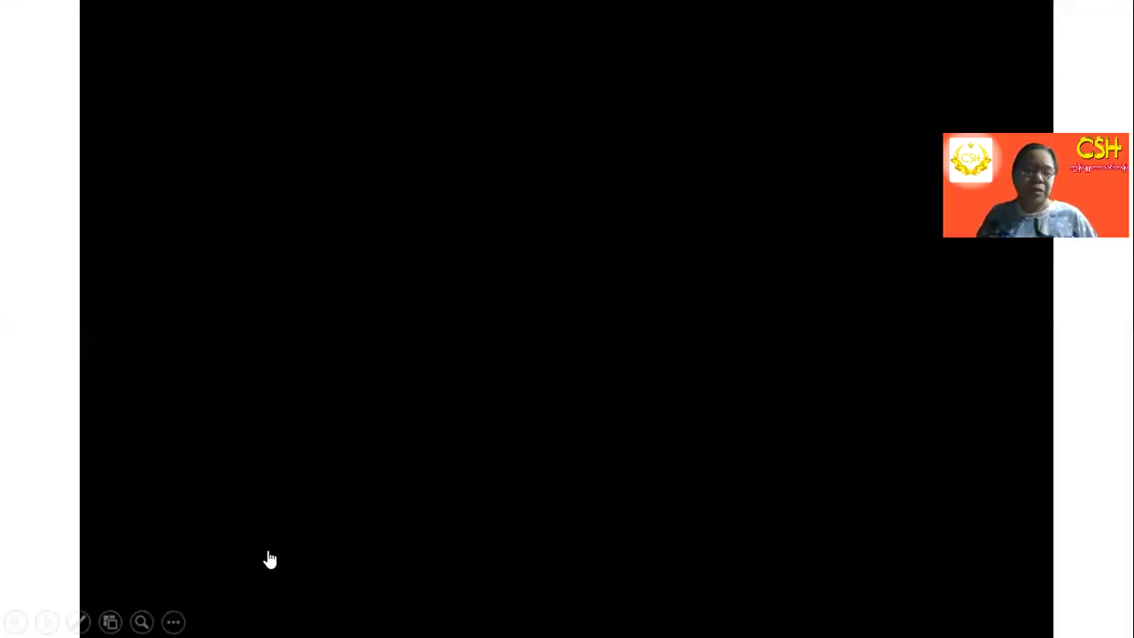
left_click(142, 620)
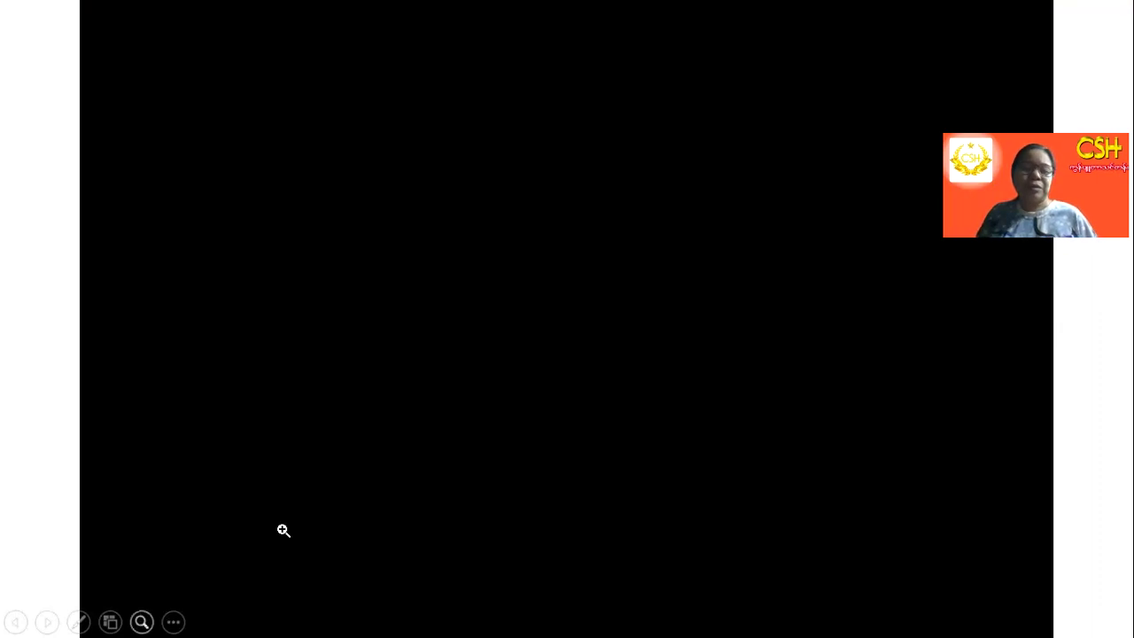
left_click(492, 365)
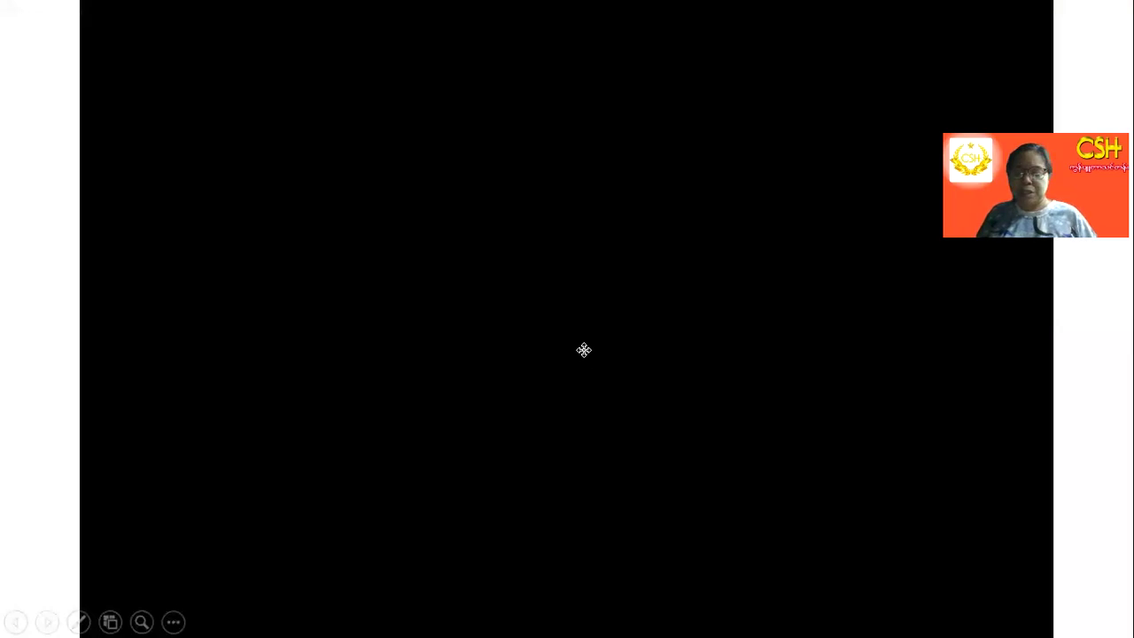
key("Escape")
key("Delete")
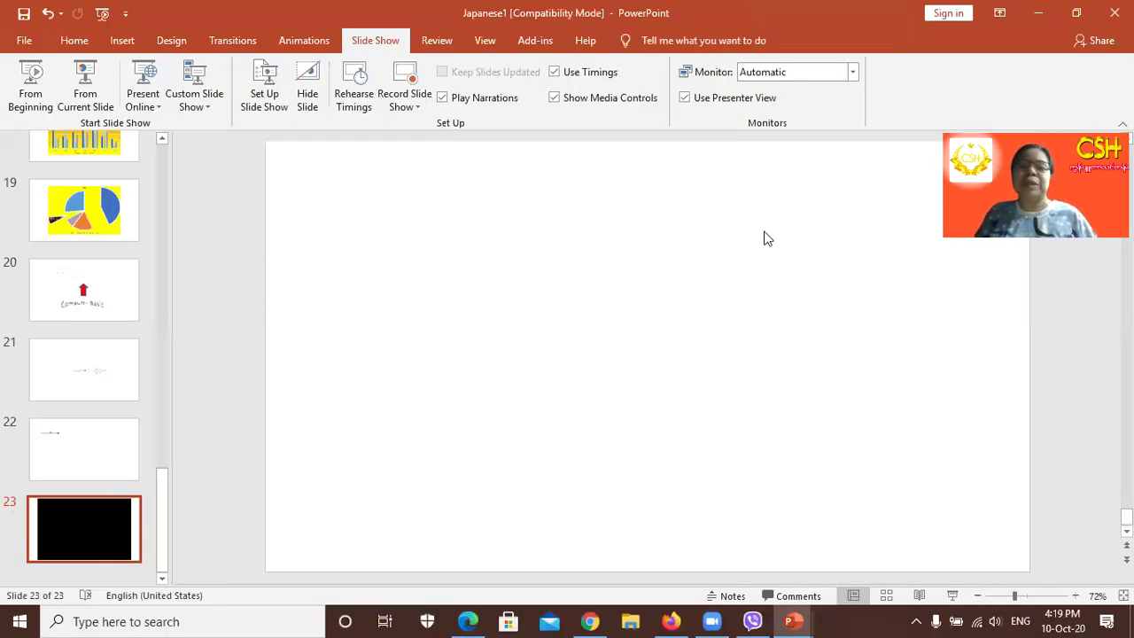
Step: Start inserting a video from the PC, then cancel the Insert Video dialog
left_click(120, 38)
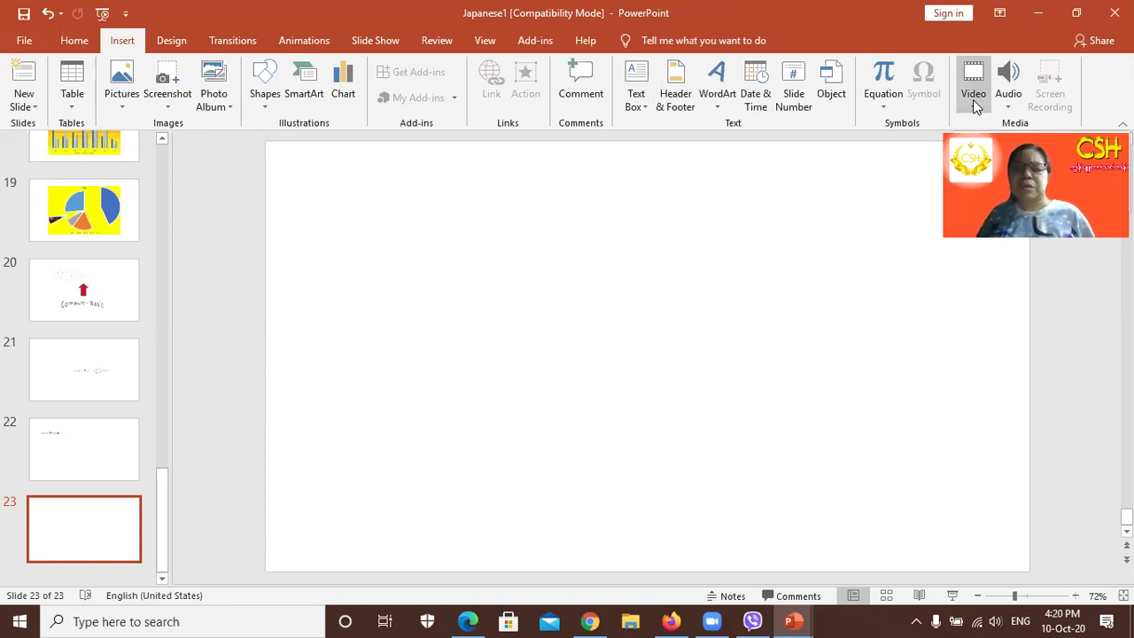
left_click(974, 105)
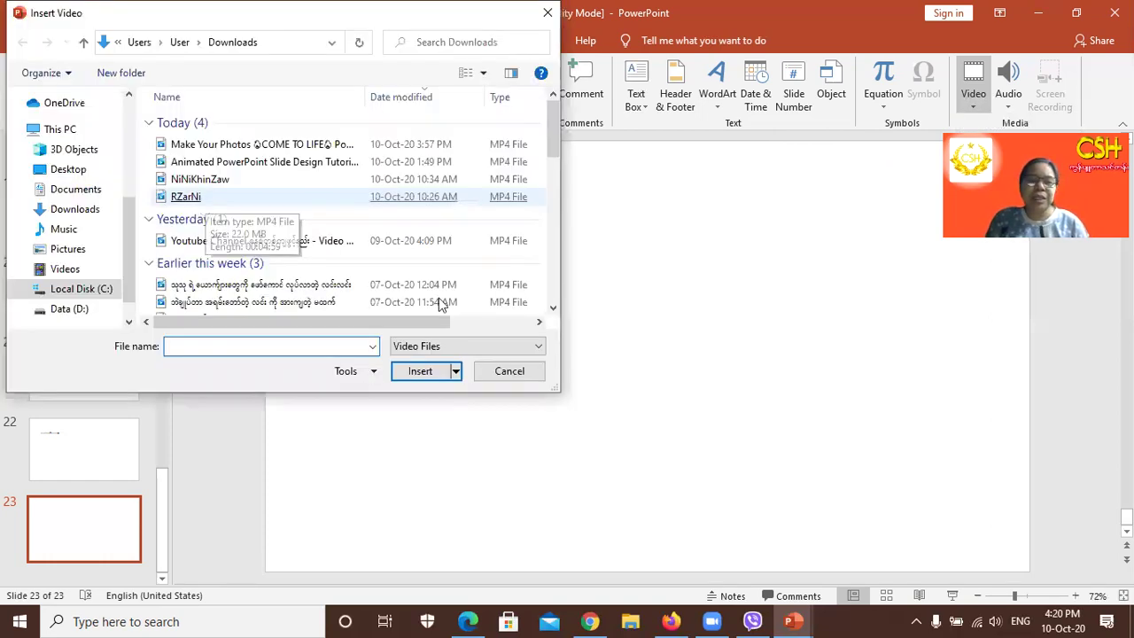
key("Escape")
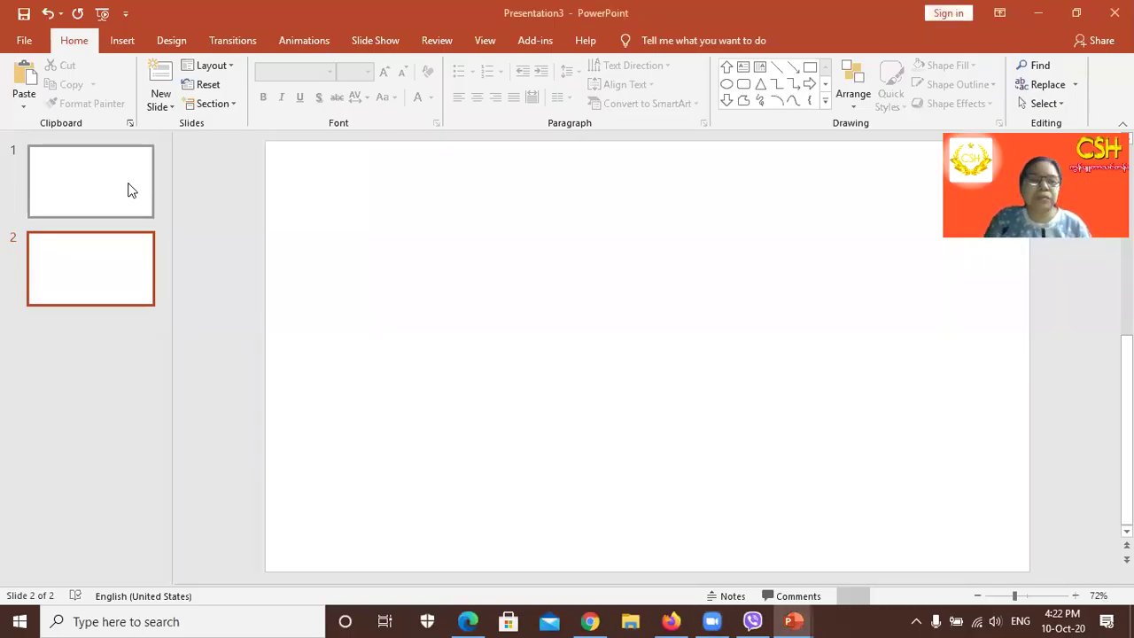
Step: Delete the title slide and insert the Downloads video clip onto the remaining slide
left_click(127, 188)
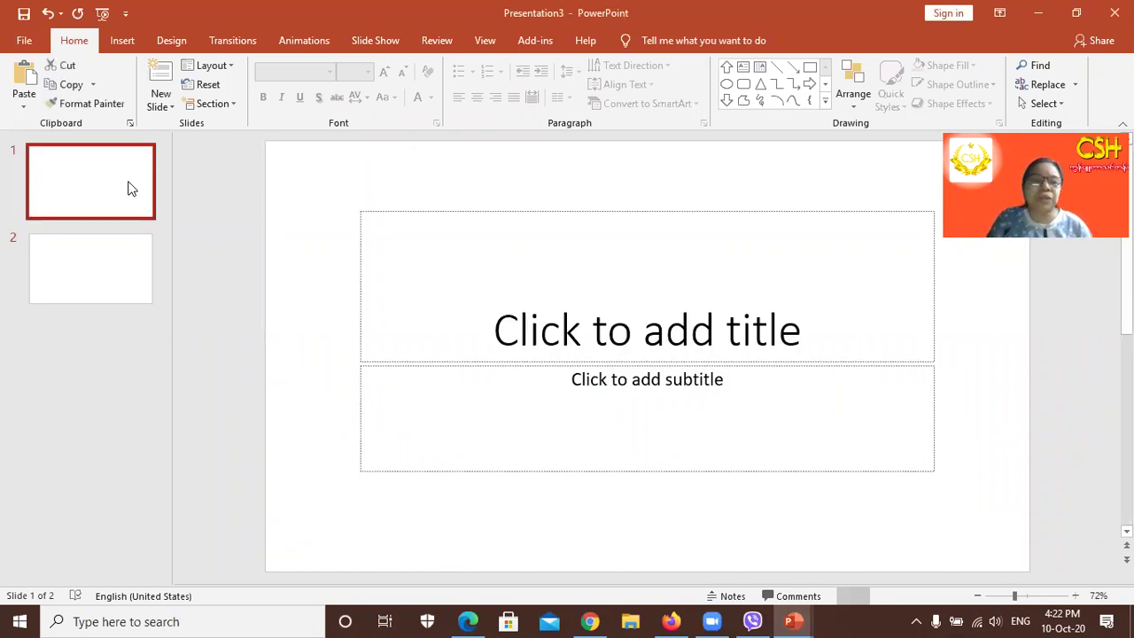
key("Delete")
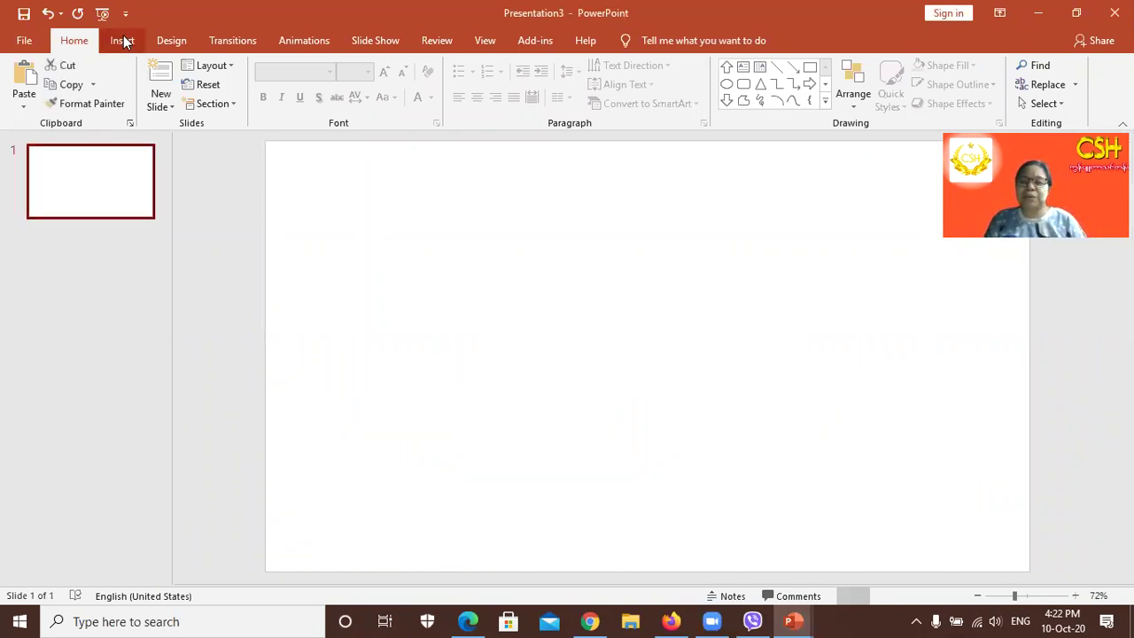
left_click(122, 41)
left_click(972, 97)
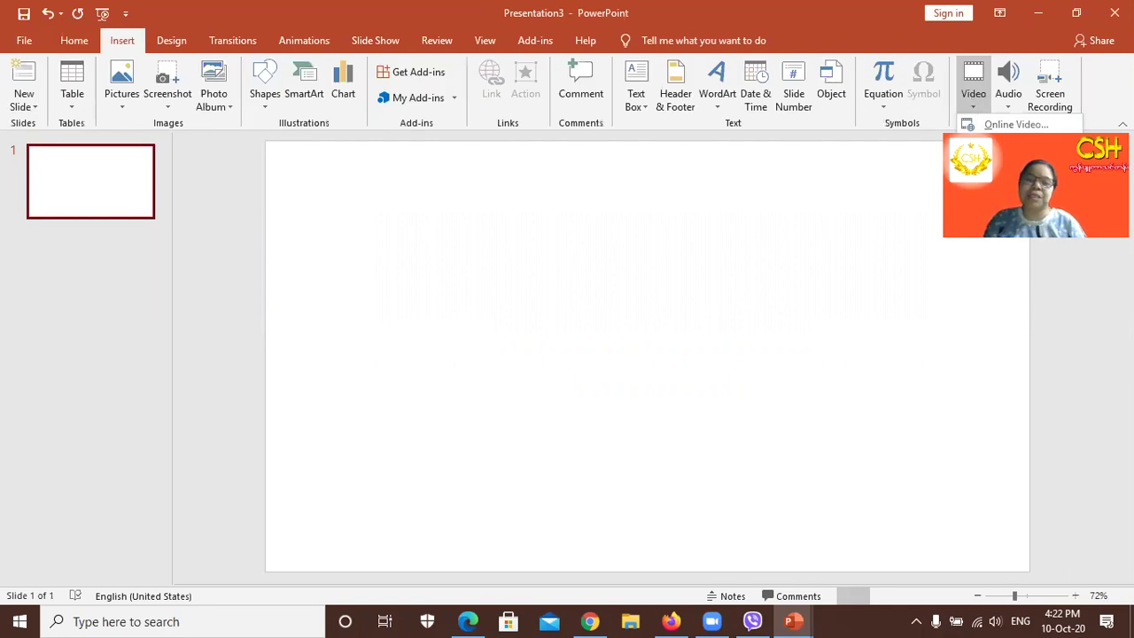
left_click(1018, 143)
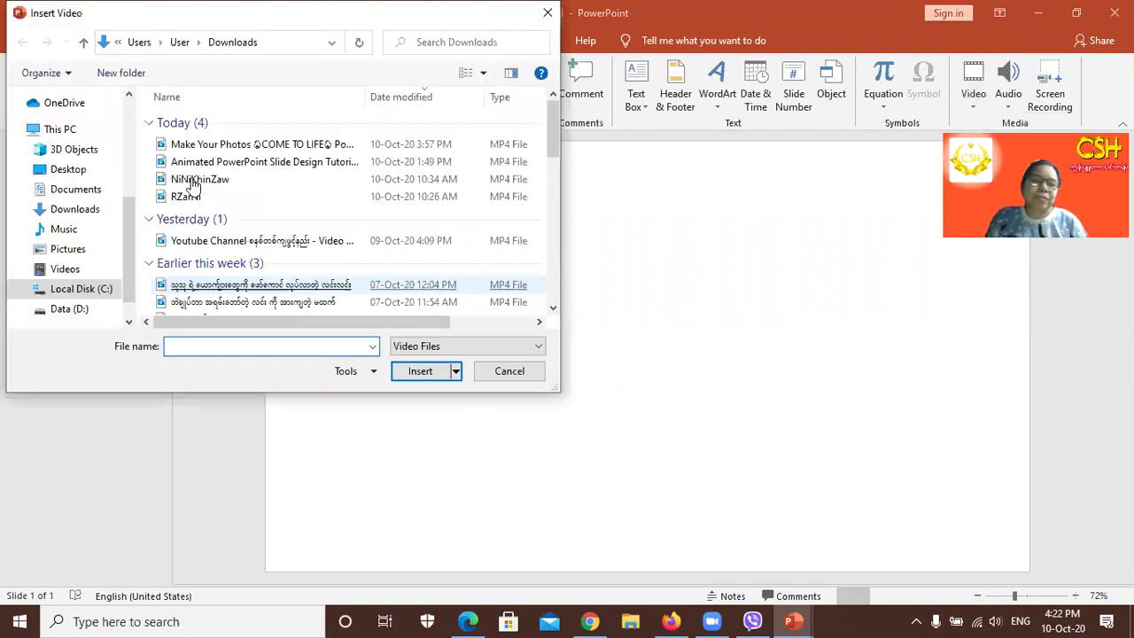
double_click(212, 197)
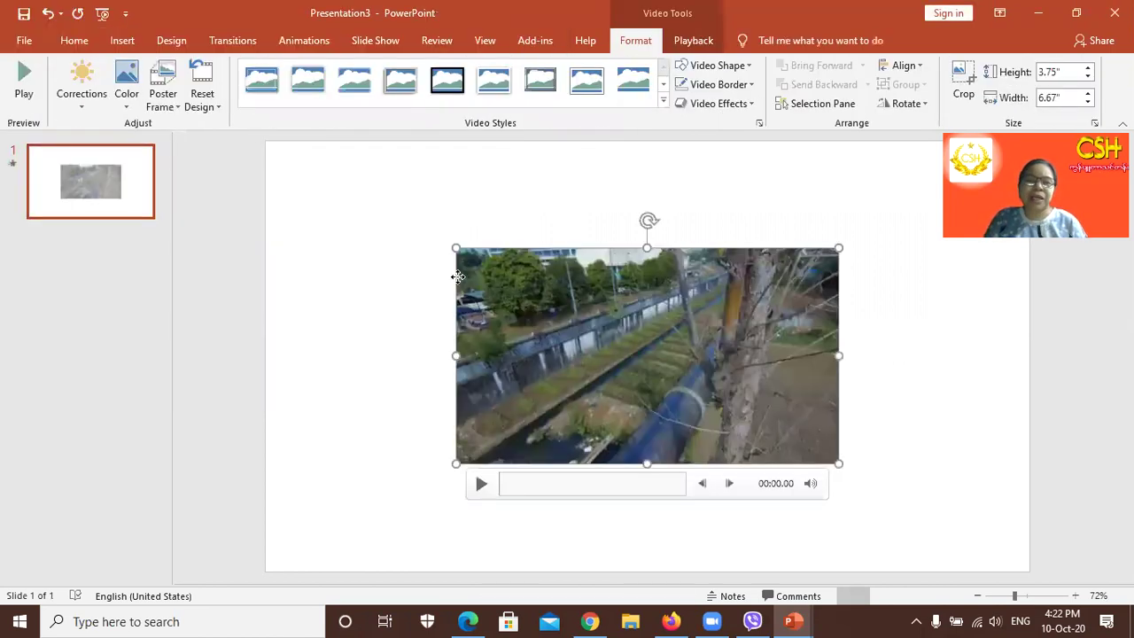
Step: Move the video to the top-left and enlarge it to 7.21" by 12.81", previewing playback
mouse_move(573, 332)
left_mouse_down()
mouse_move(409, 248)
mouse_move(422, 241)
left_mouse_up()
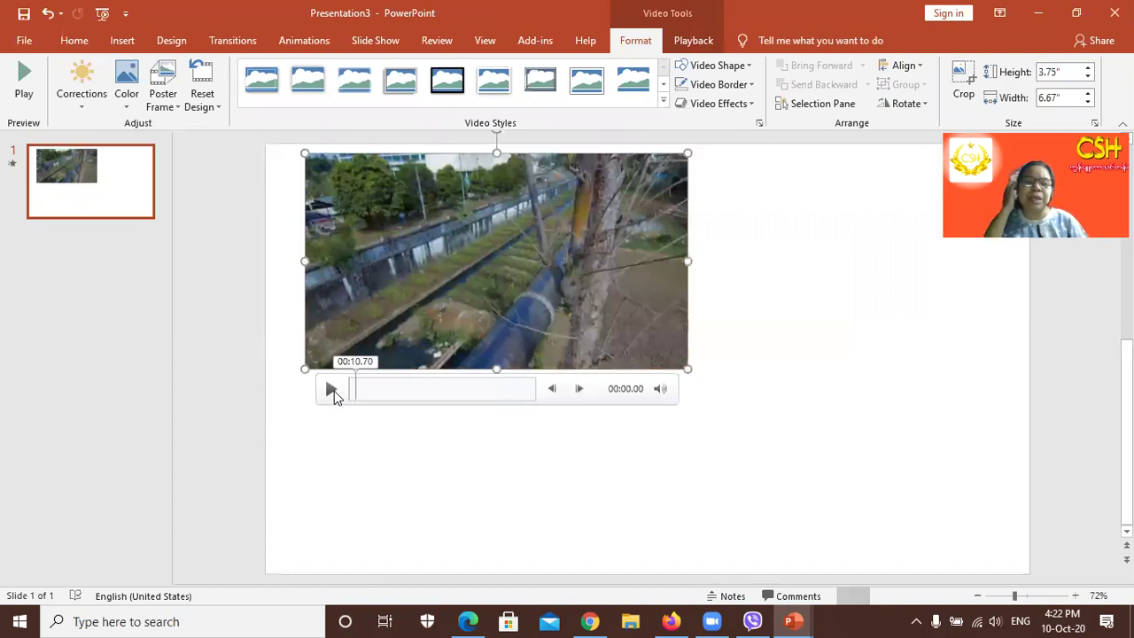
left_click(333, 389)
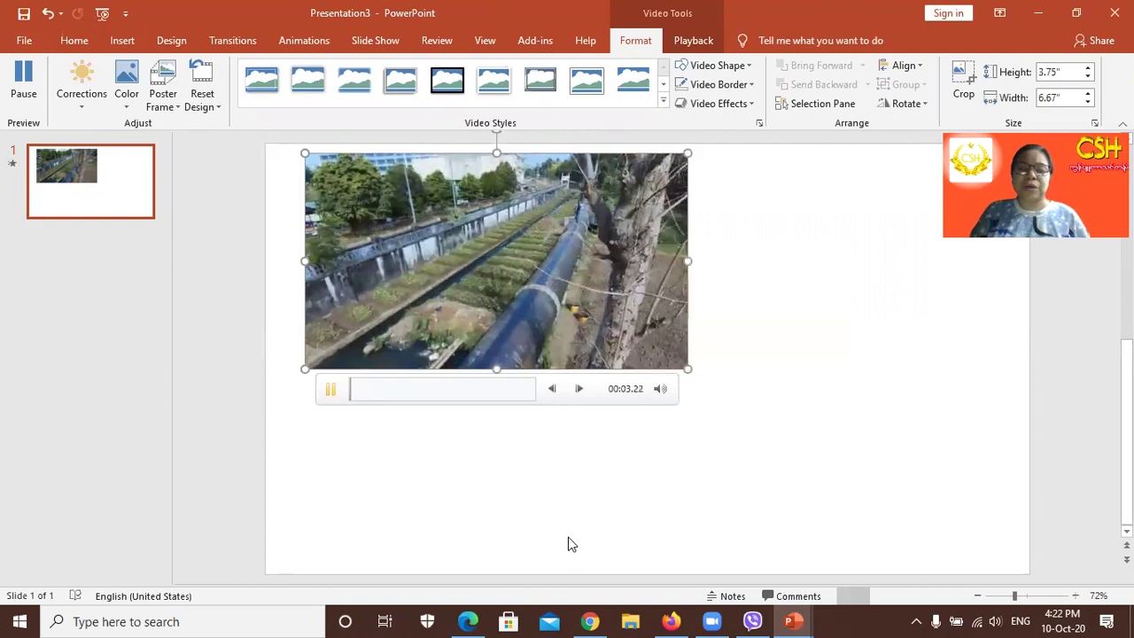
mouse_move(688, 369)
left_mouse_down()
mouse_move(948, 455)
mouse_move(1015, 518)
mouse_move(1017, 553)
left_mouse_up()
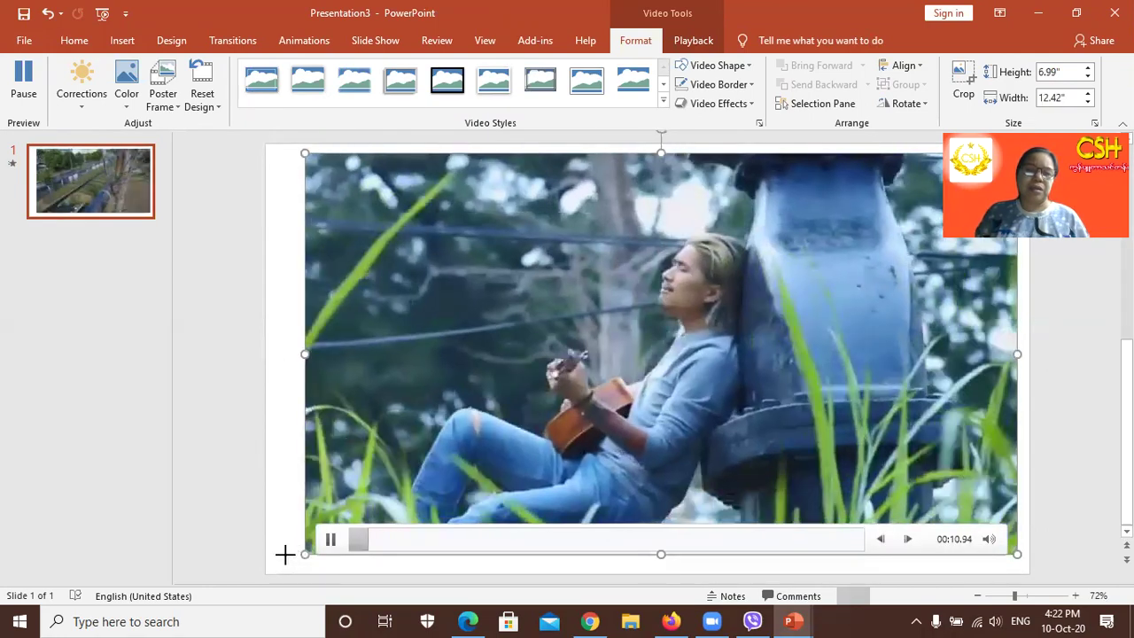
left_click_drag(284, 551, 436, 539)
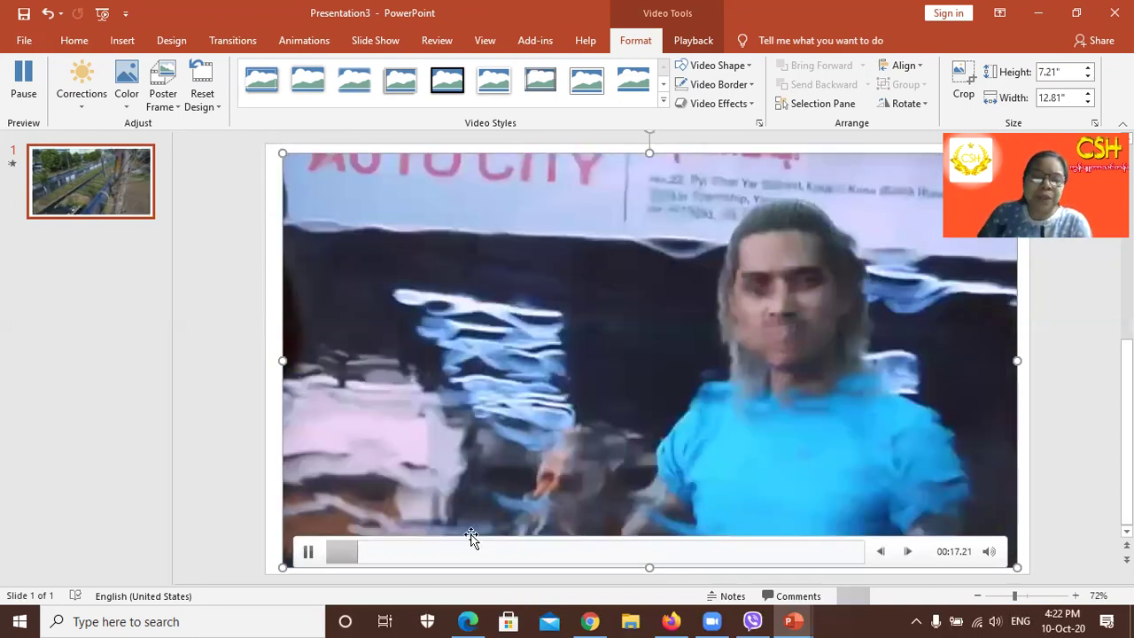
left_click(307, 554)
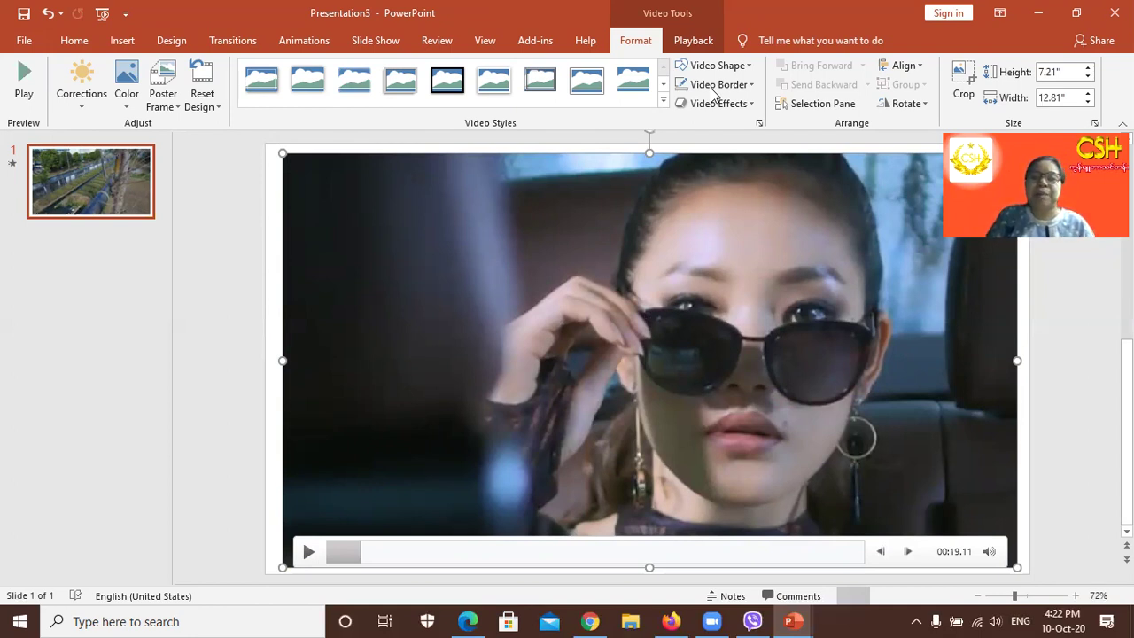
Step: Trim the first video to start at 00:30.683 and end at 01:42.834
left_click(689, 44)
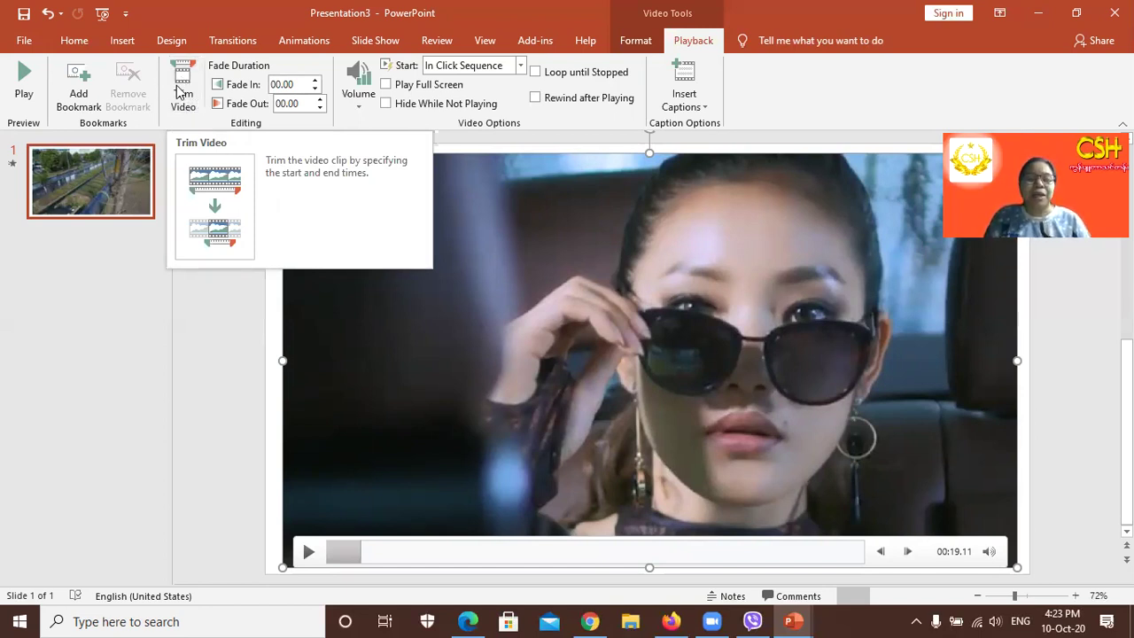
left_click(180, 82)
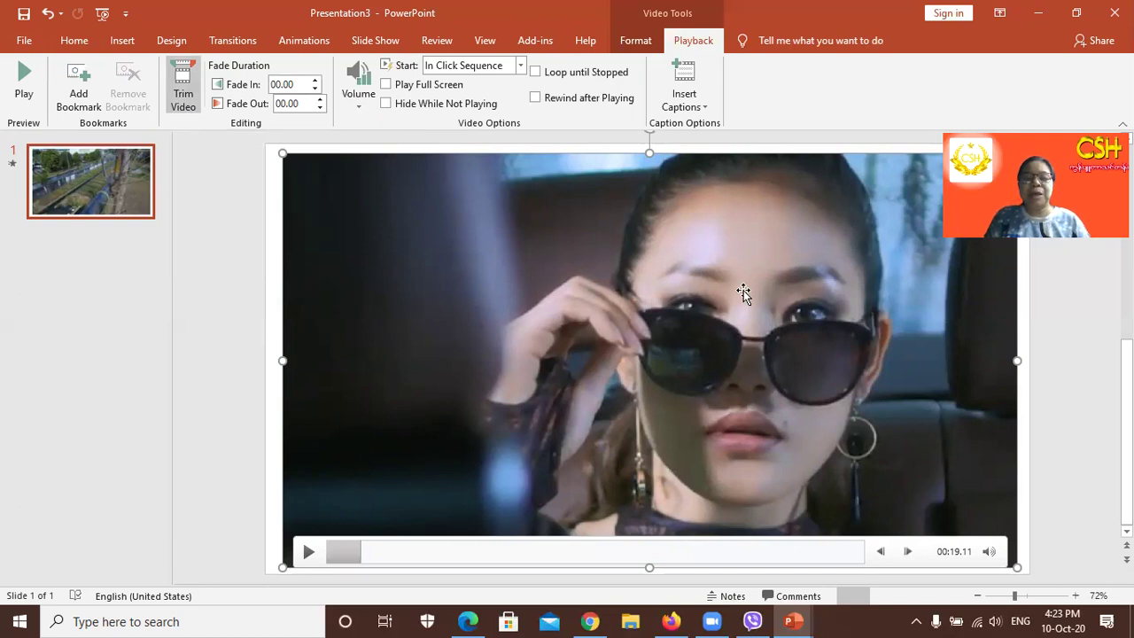
left_click(181, 84)
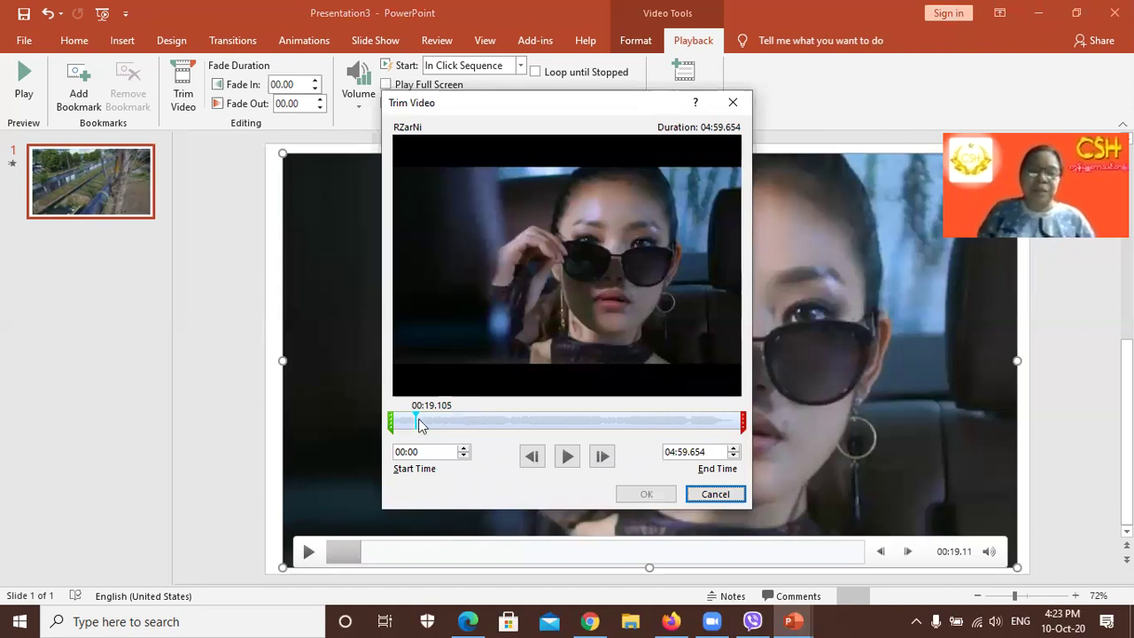
left_click(390, 422)
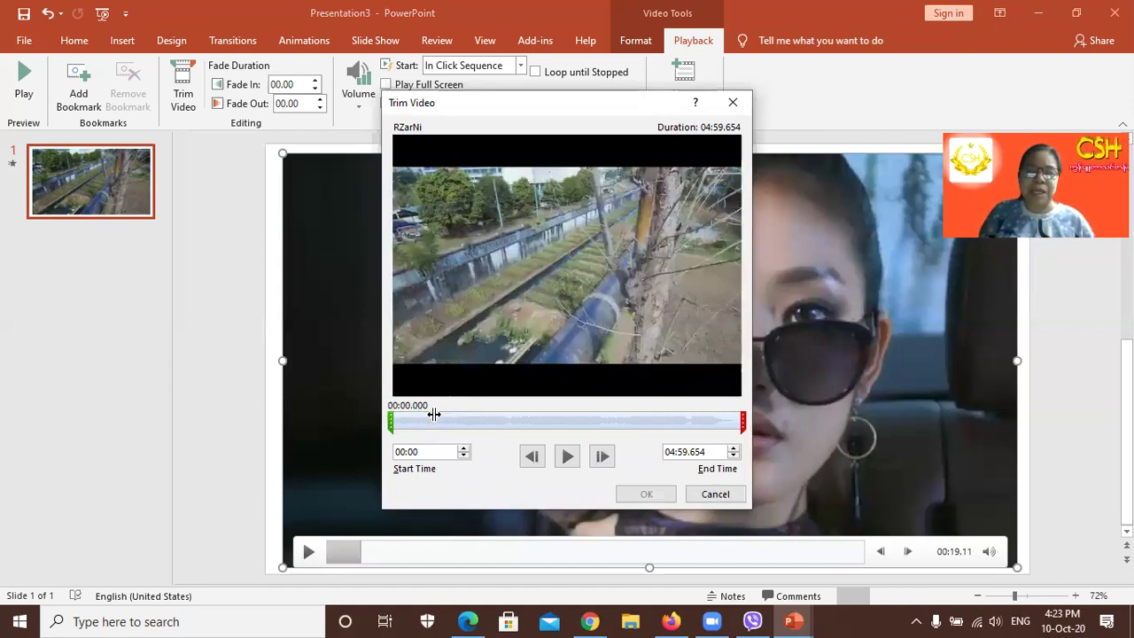
left_click_drag(391, 420, 426, 414)
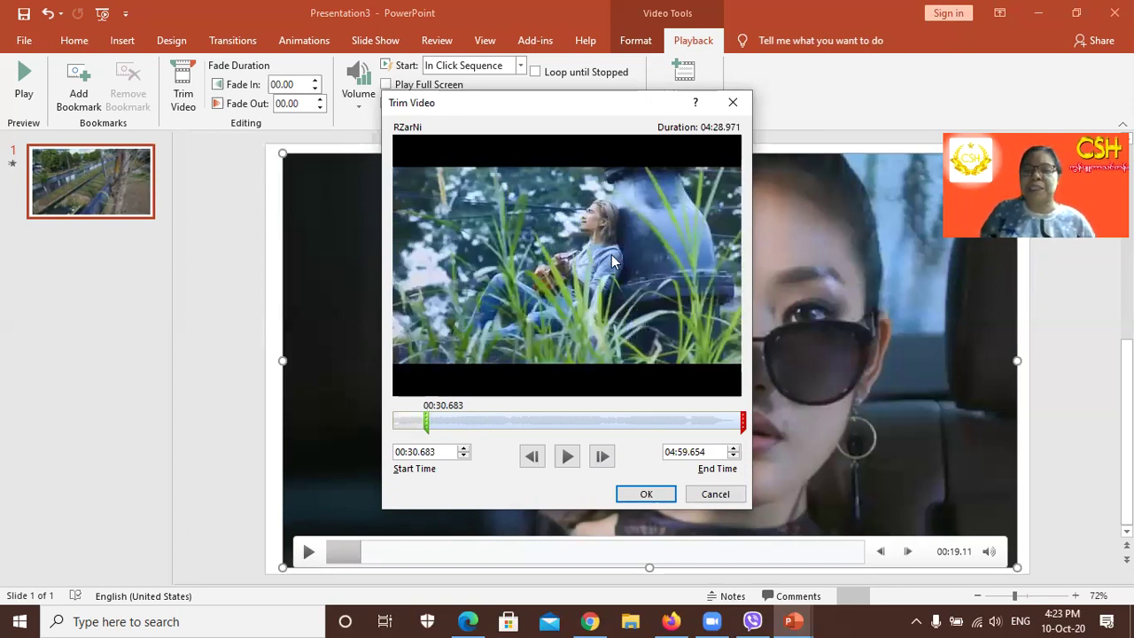
left_click_drag(742, 420, 513, 416)
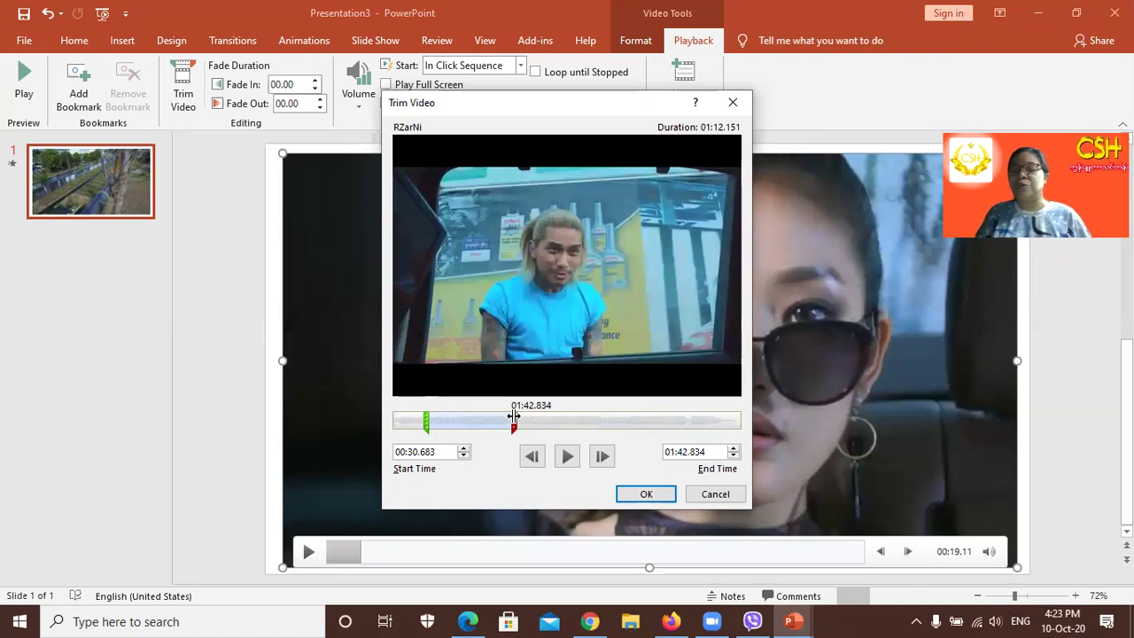
left_click(568, 456)
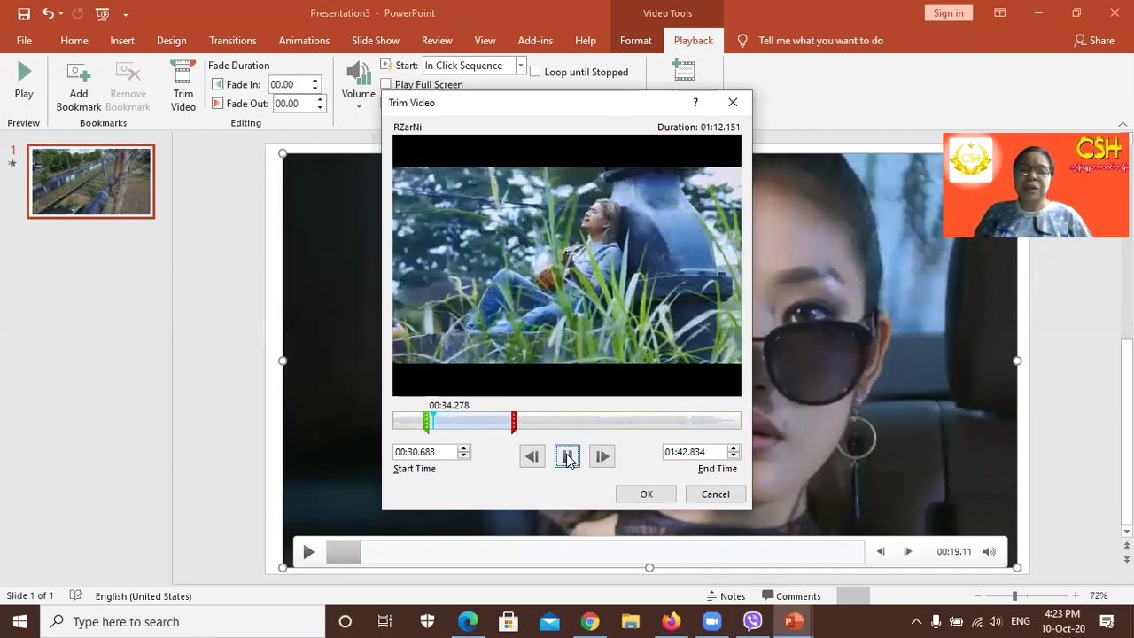
left_click(646, 494)
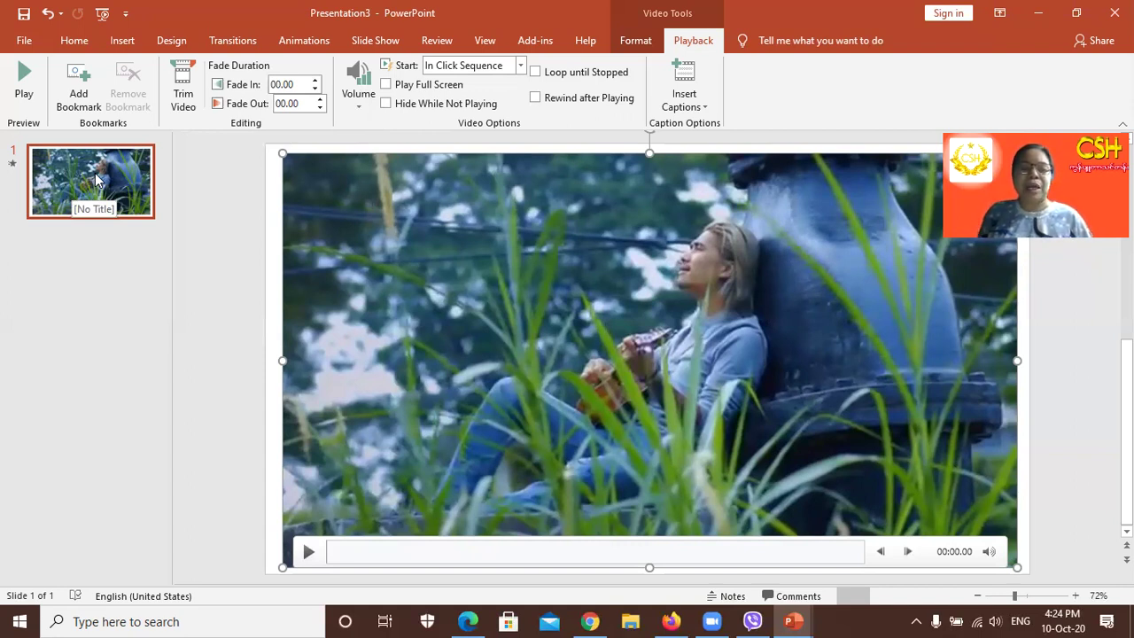
Step: Duplicate slide 1 and go to the new slide 2
right_click(99, 180)
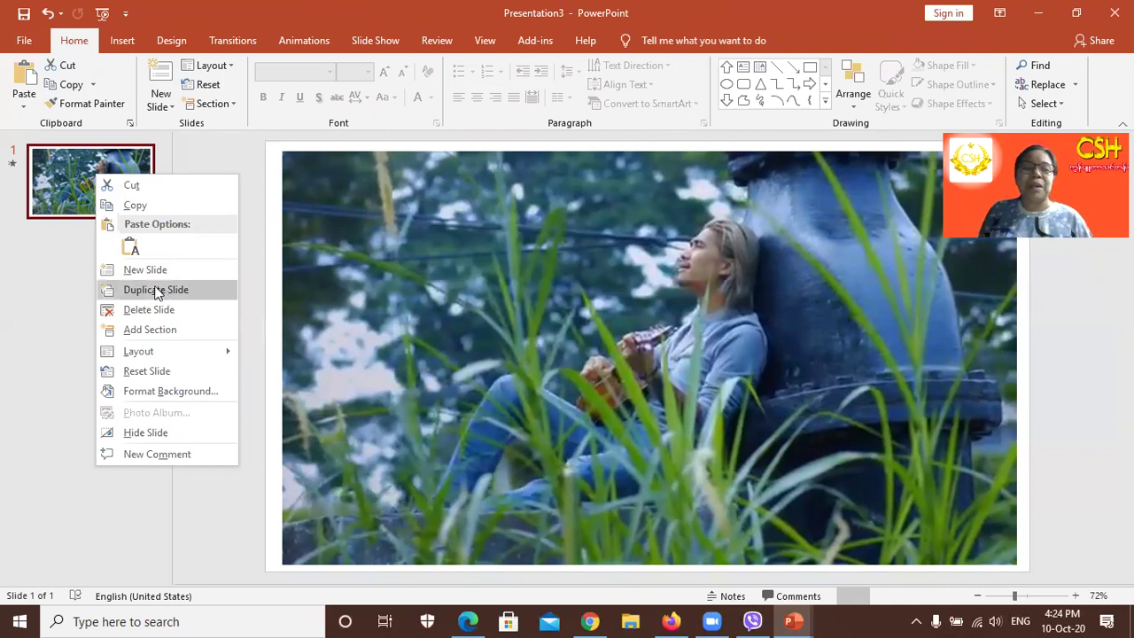
left_click(162, 293)
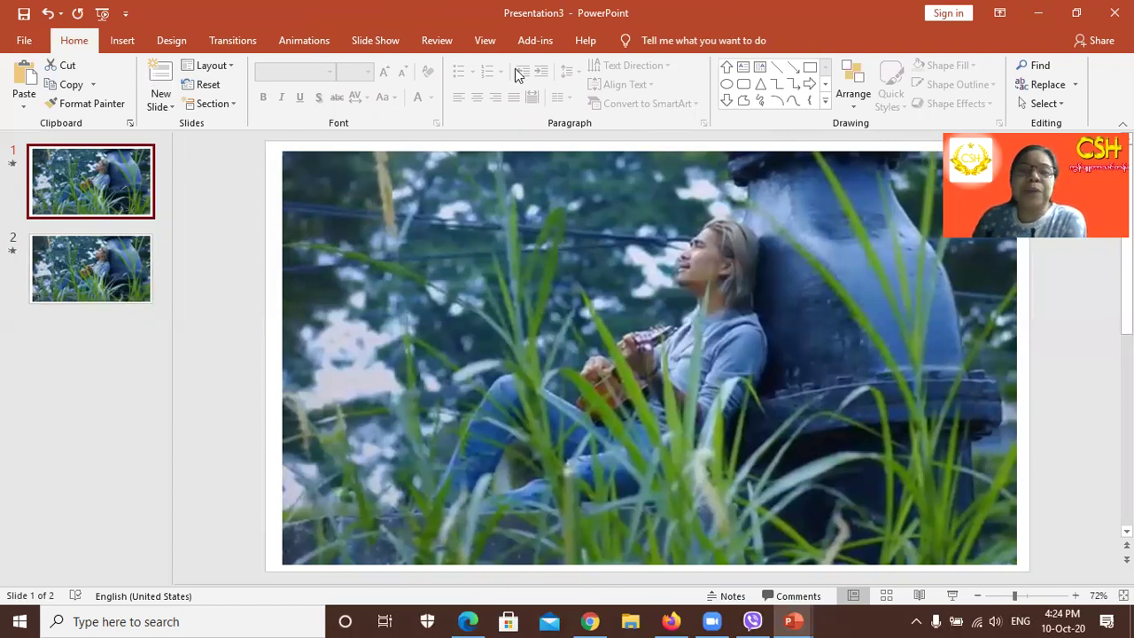
left_click(129, 246)
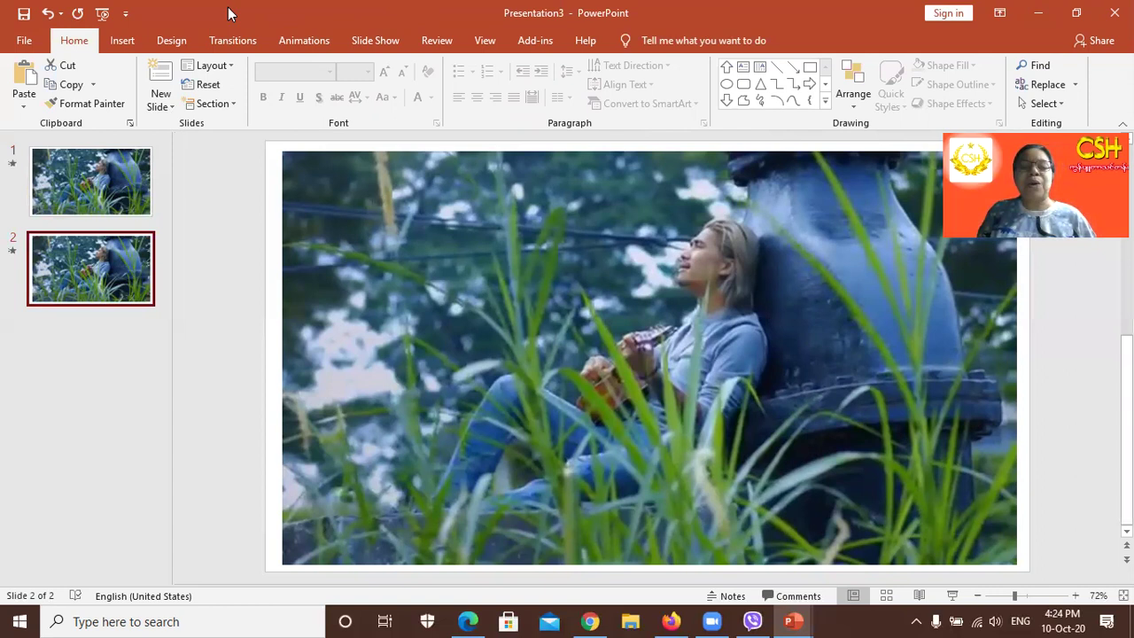
Step: Trim slide 2's video to run from 01:42.032 to 02:33.519
left_click(481, 252)
left_click(180, 82)
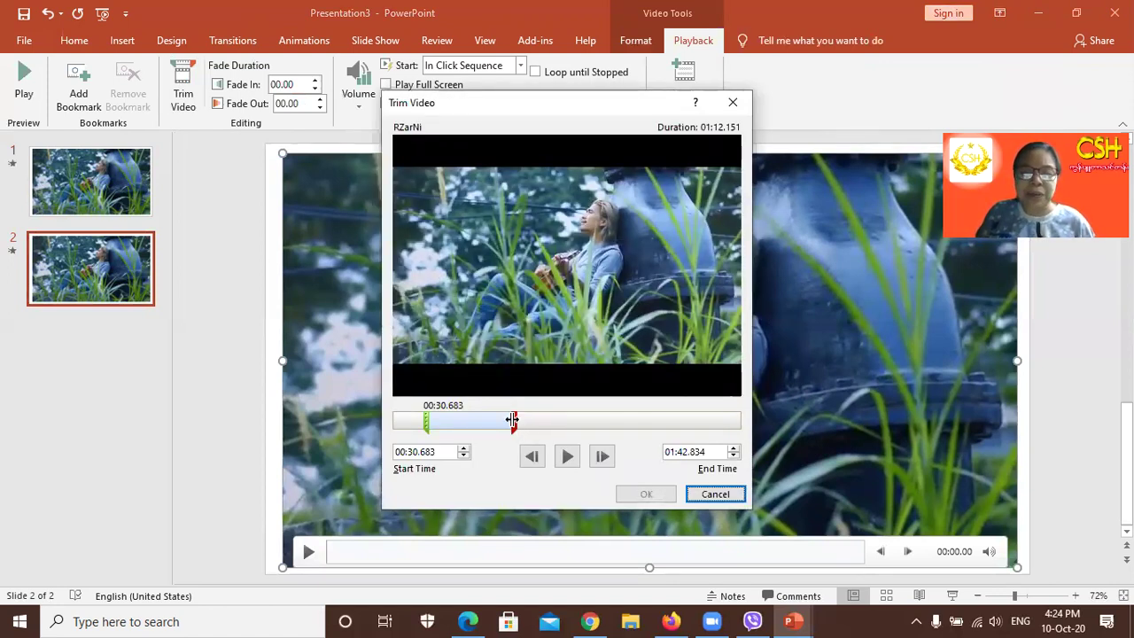
left_click(512, 420)
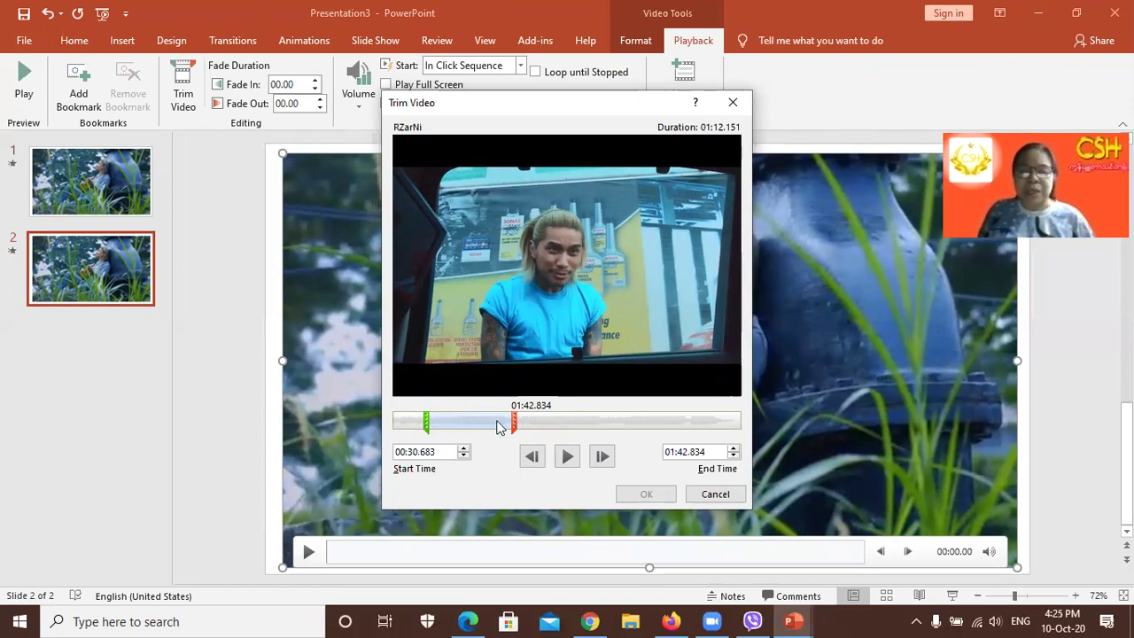
left_click_drag(513, 420, 612, 422)
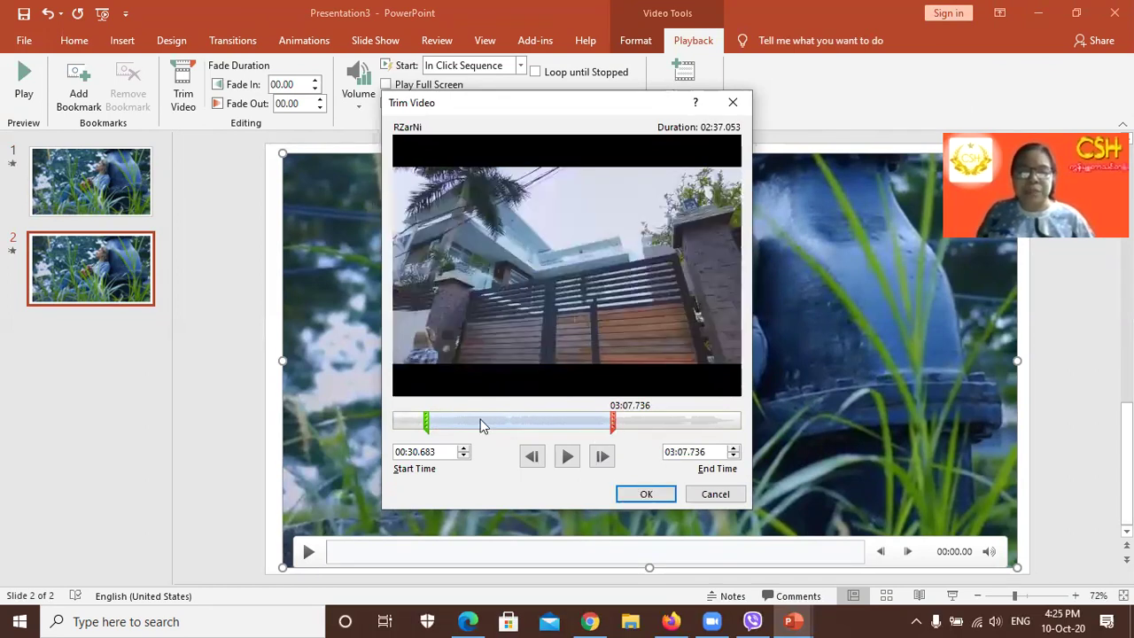
mouse_move(459, 421)
left_mouse_down()
mouse_move(522, 428)
mouse_move(507, 424)
left_mouse_up()
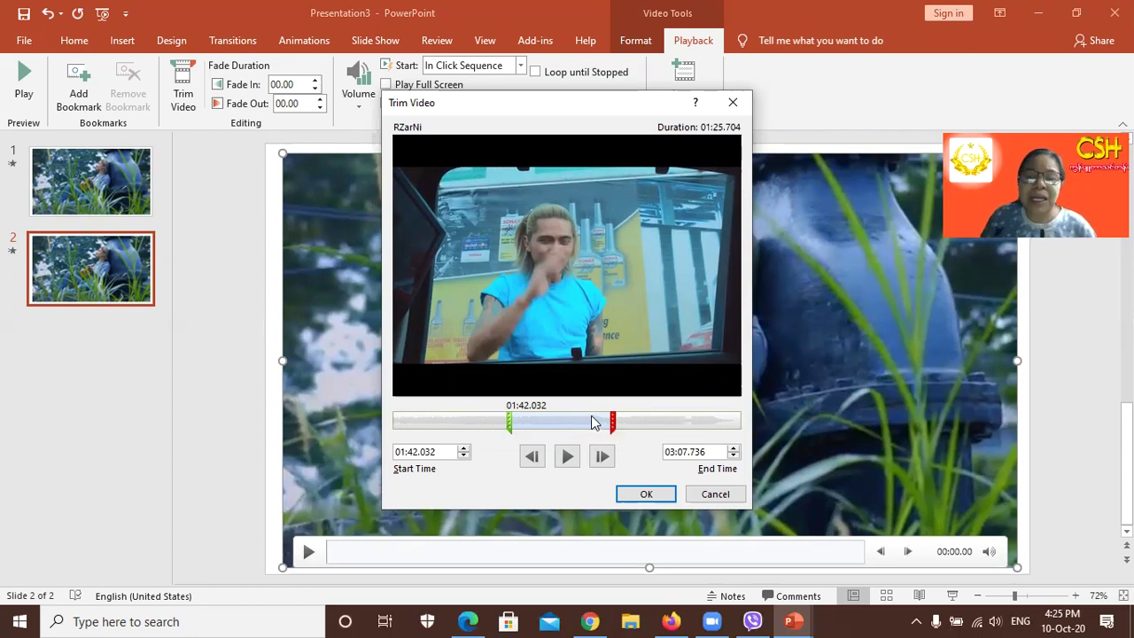
left_click_drag(611, 420, 573, 422)
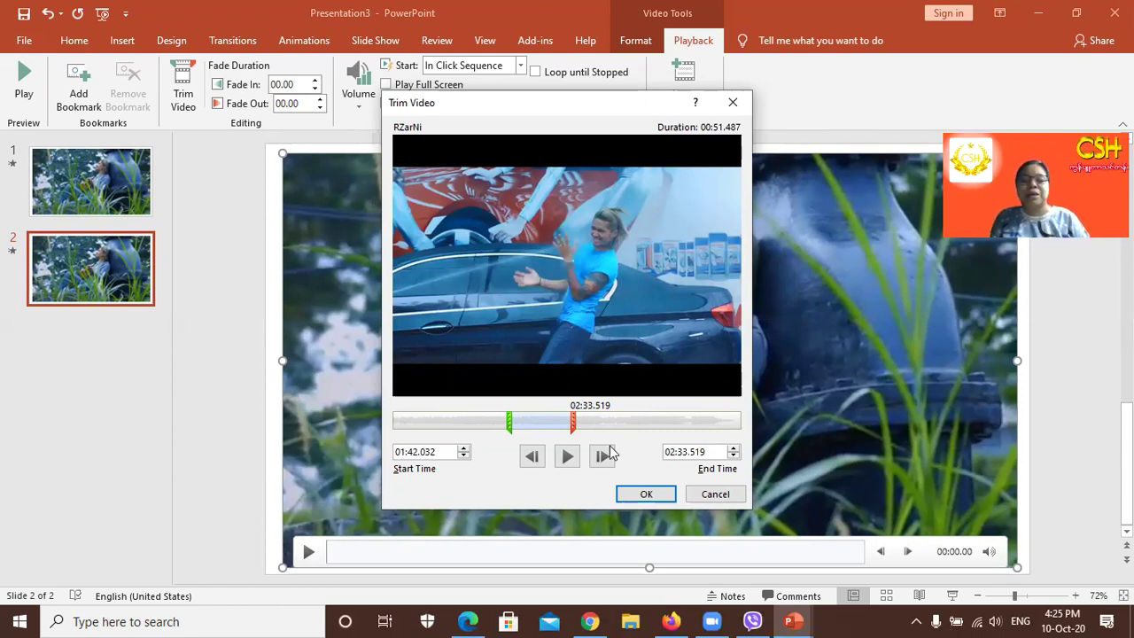
left_click(636, 489)
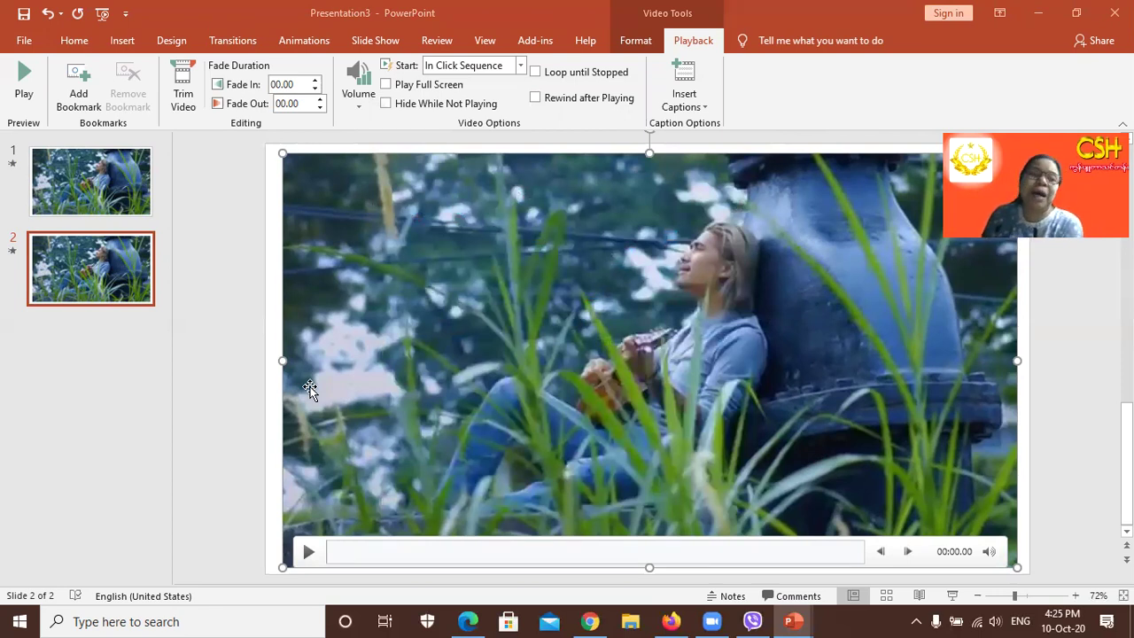
Step: Duplicate slide 2 from its thumbnail's right-click menu
left_click(102, 282)
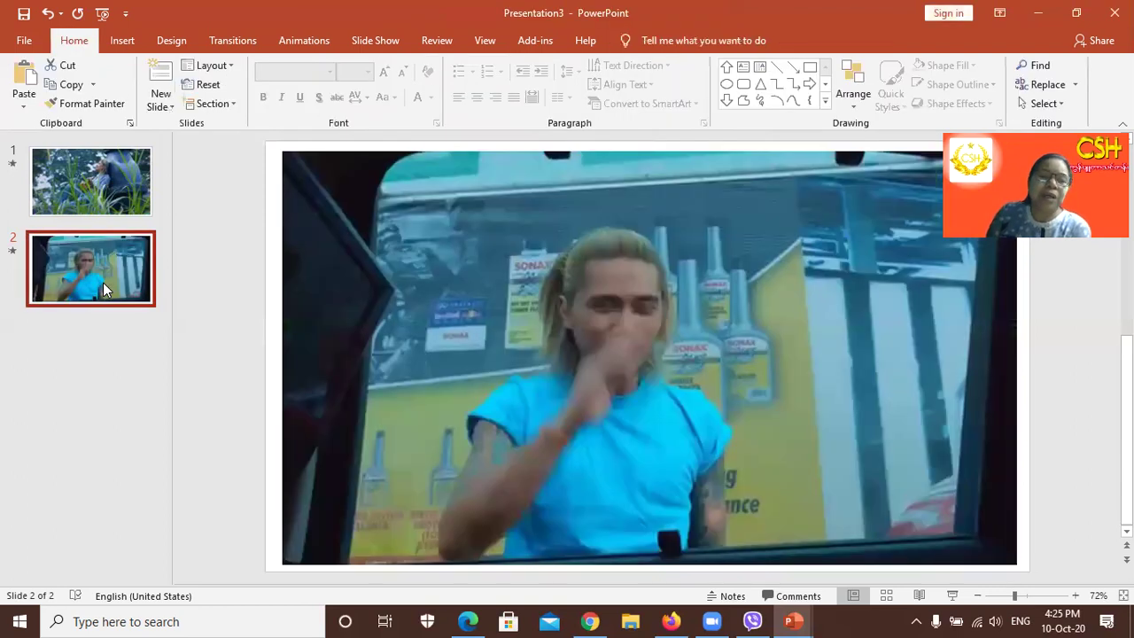
right_click(103, 283)
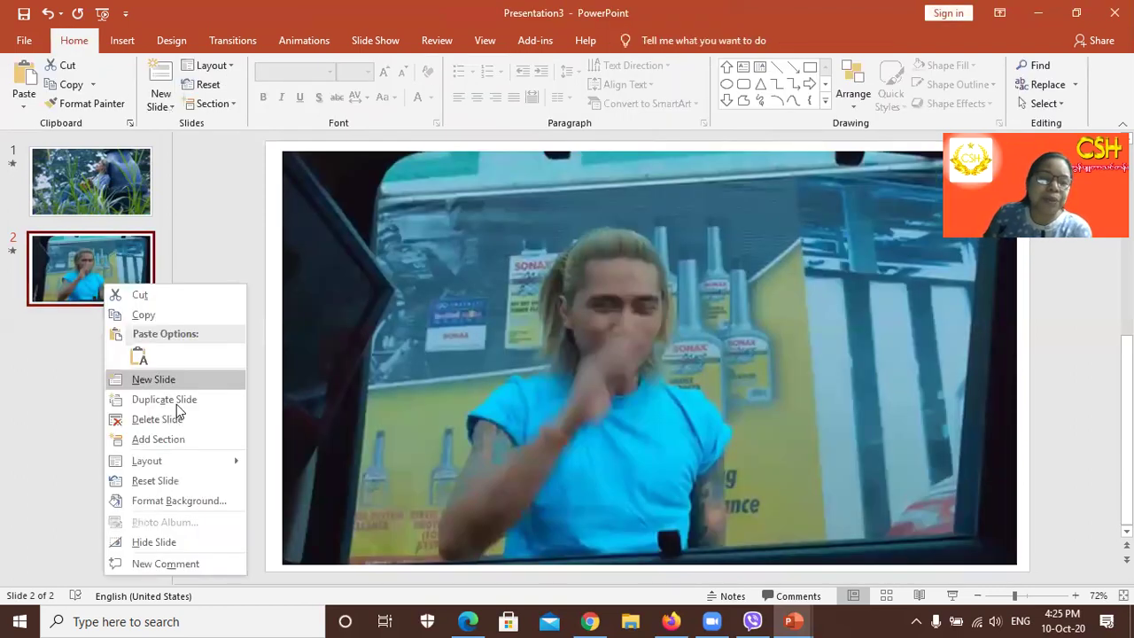
left_click(176, 400)
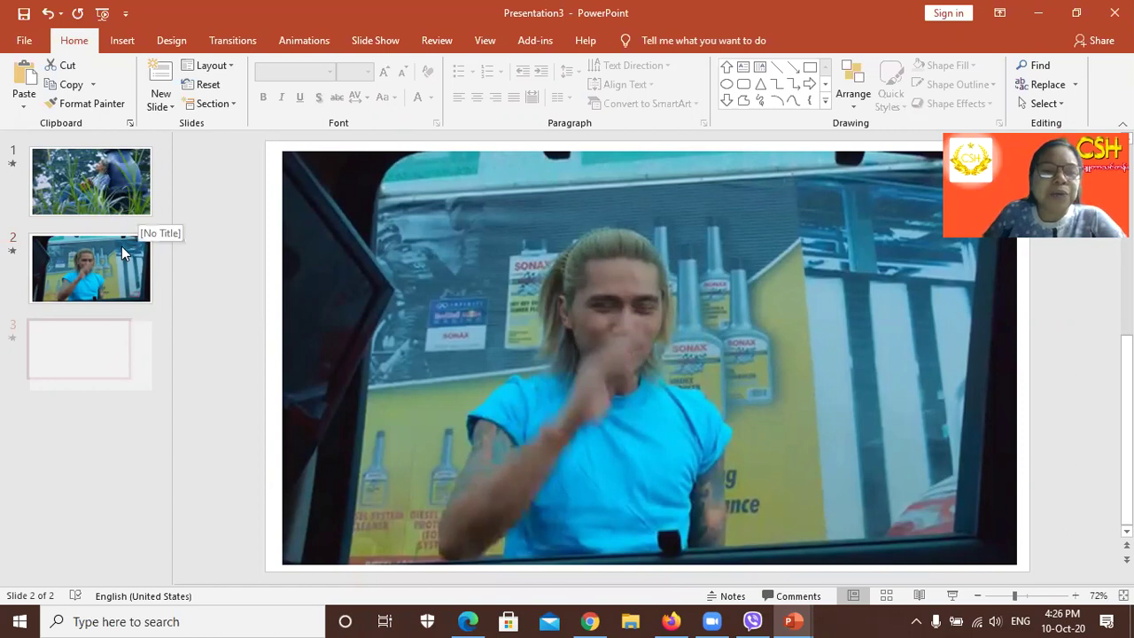
Step: Give slide 1 the Push transition
left_click(233, 41)
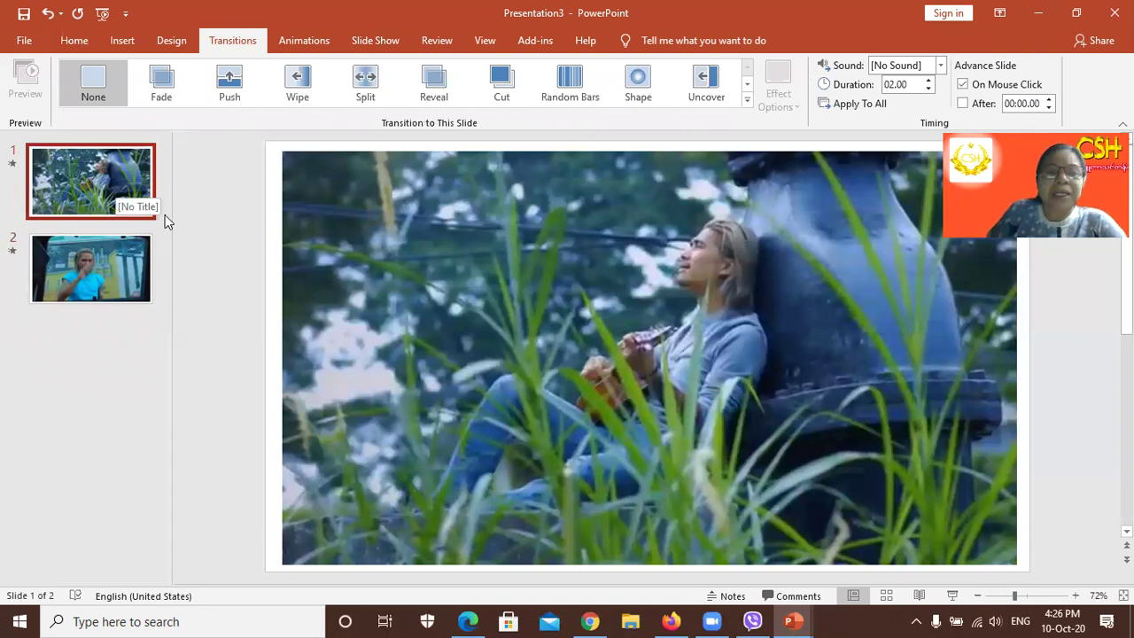
left_click(229, 84)
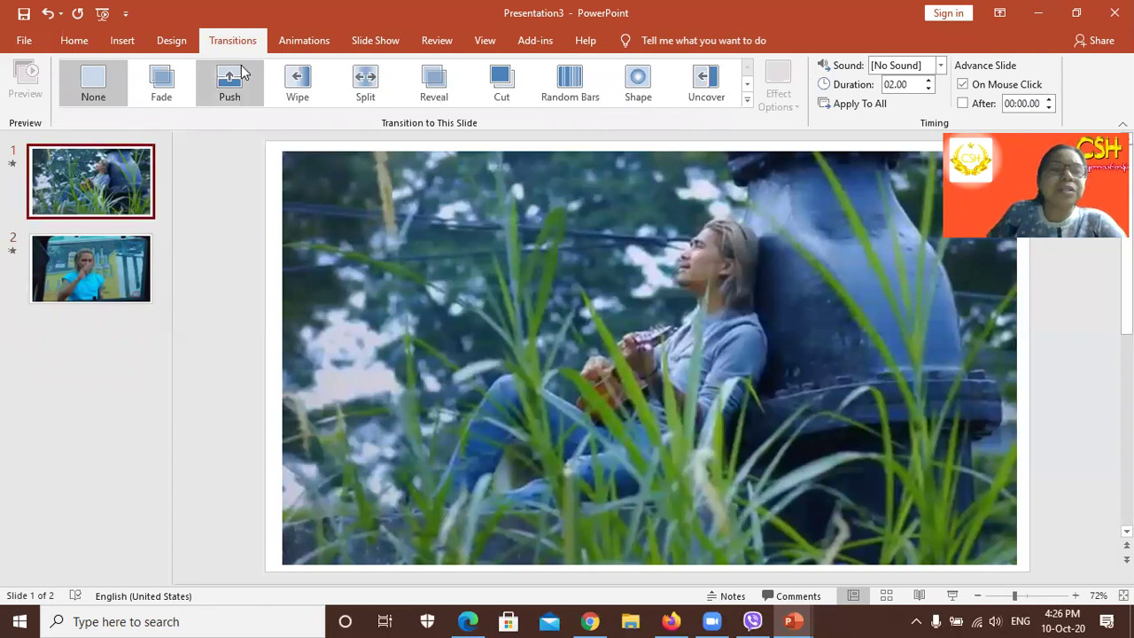
left_click(320, 40)
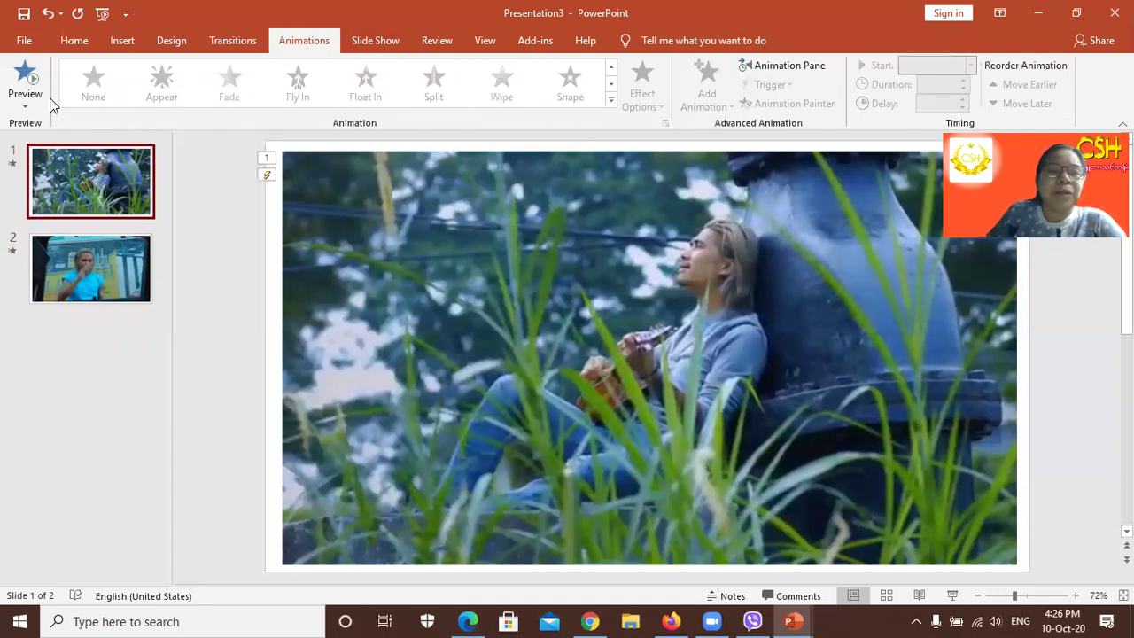
Step: Run the slide show from the start, play the video, jump to about 1:02, lower its volume, then exit
left_click(379, 45)
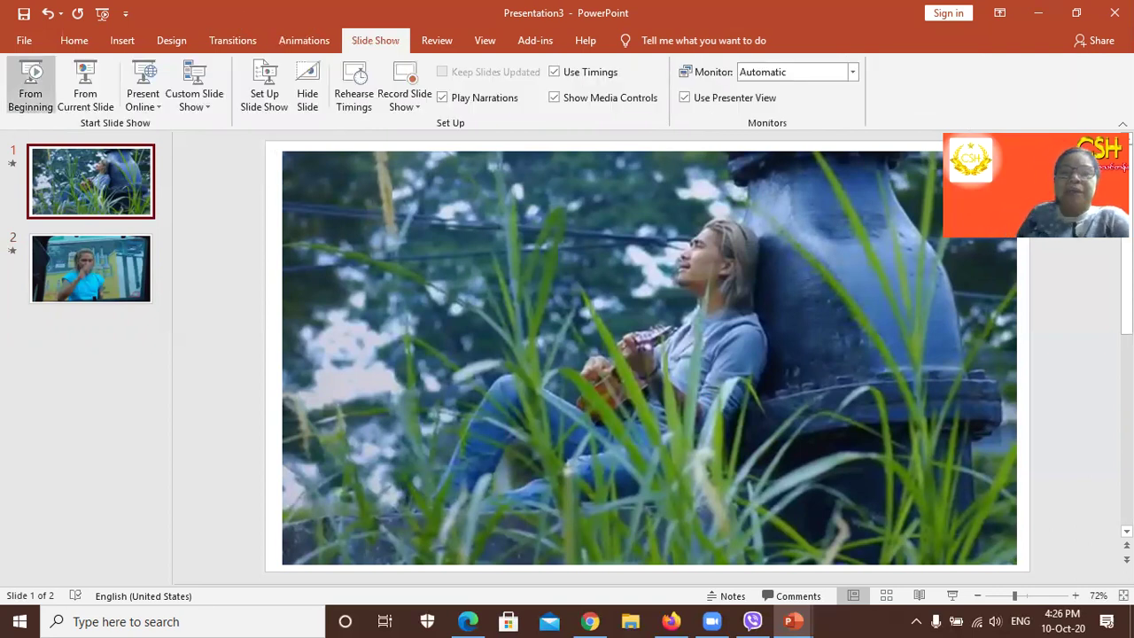
left_click(30, 82)
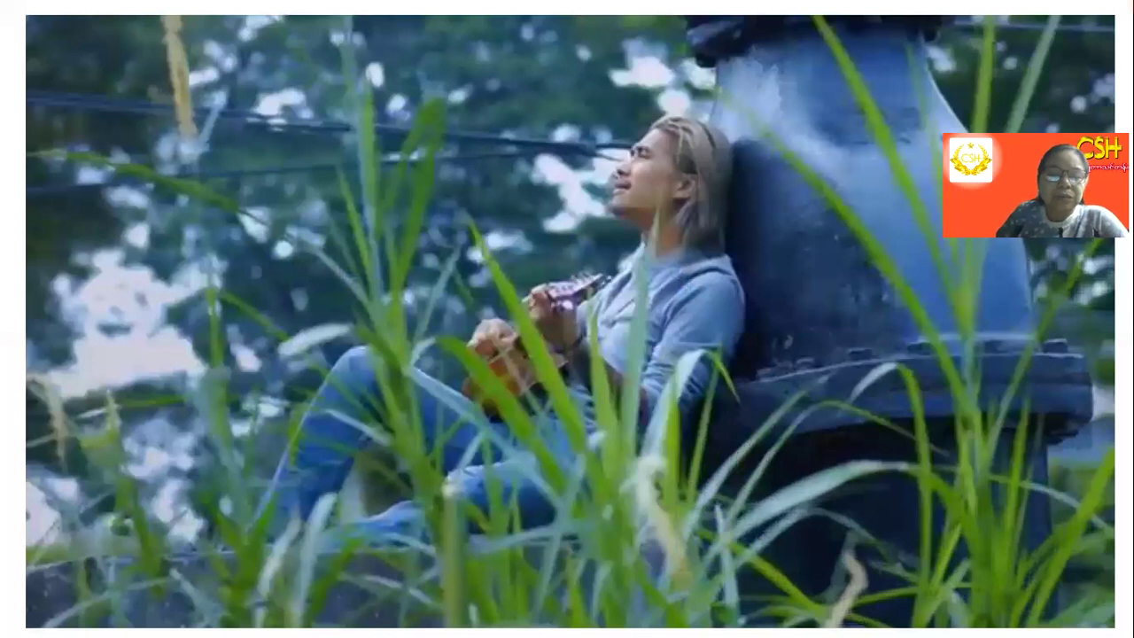
mouse_move(248, 611)
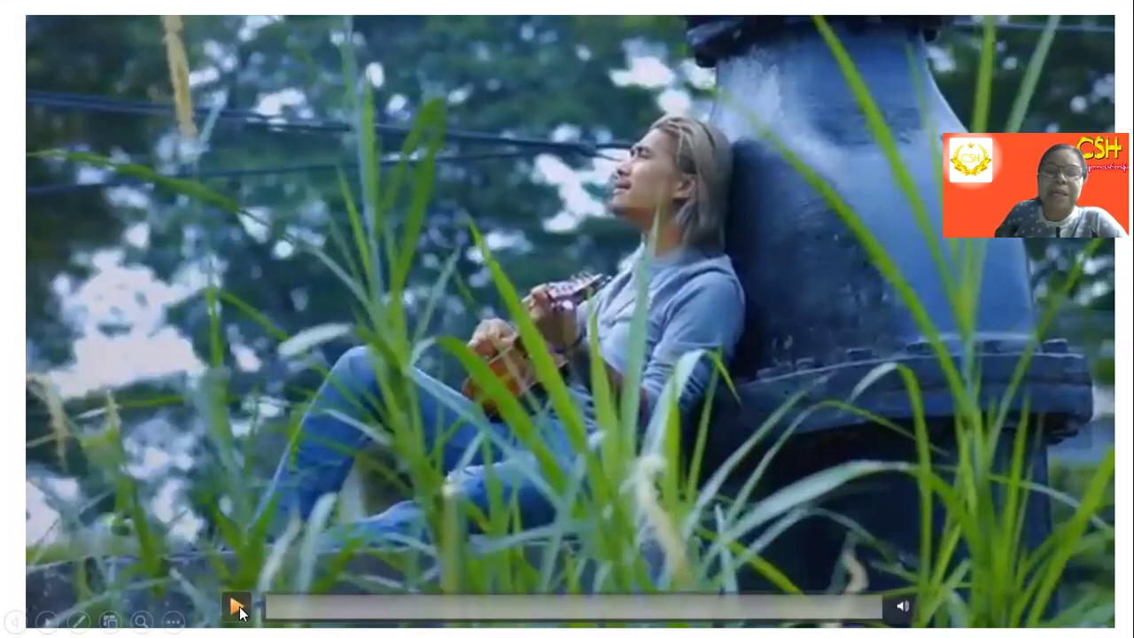
left_click(239, 609)
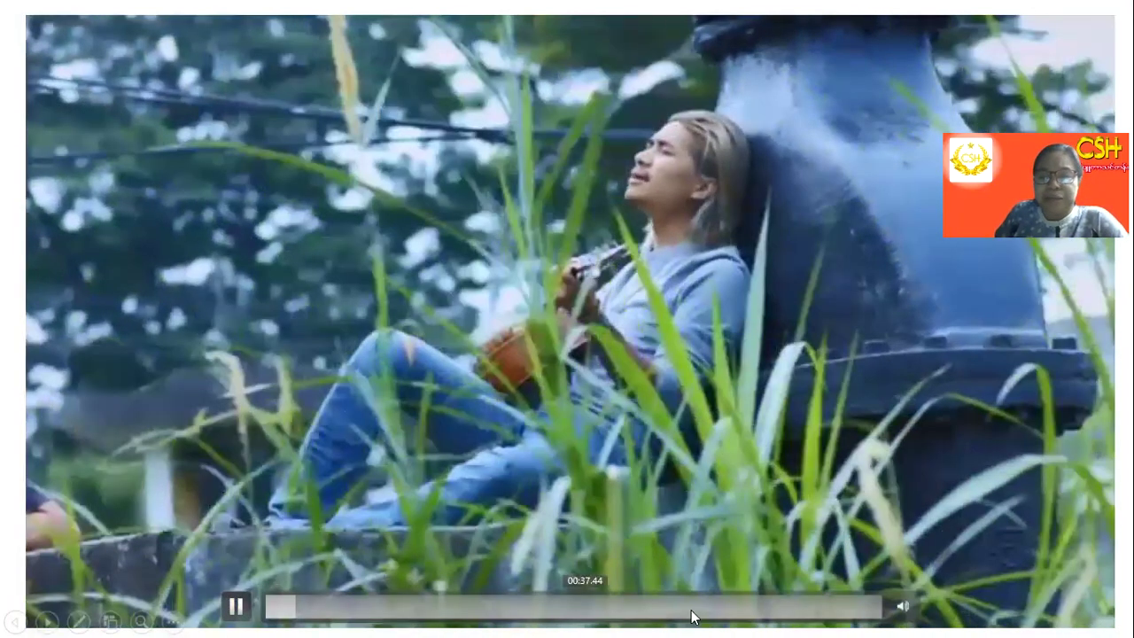
left_click(793, 609)
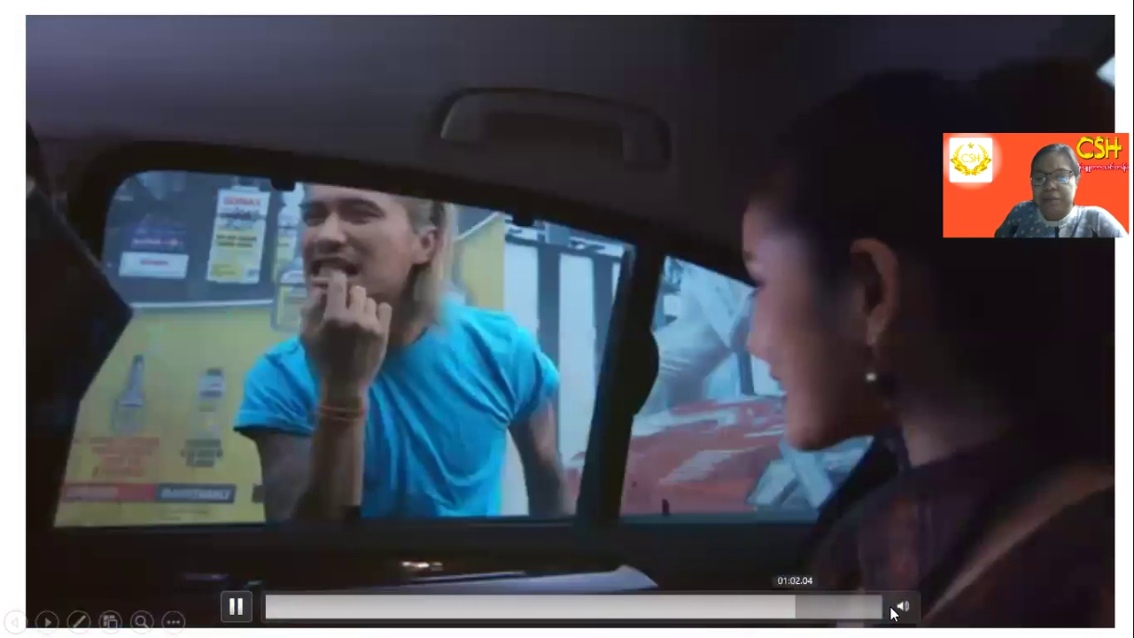
mouse_move(900, 608)
left_click(904, 550)
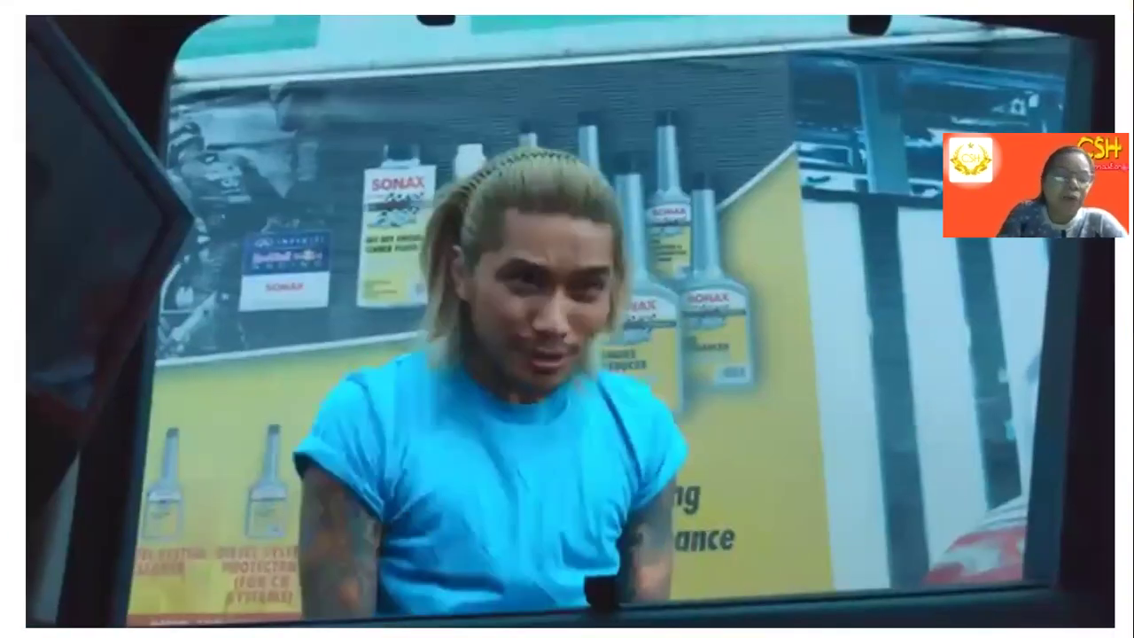
key("Escape")
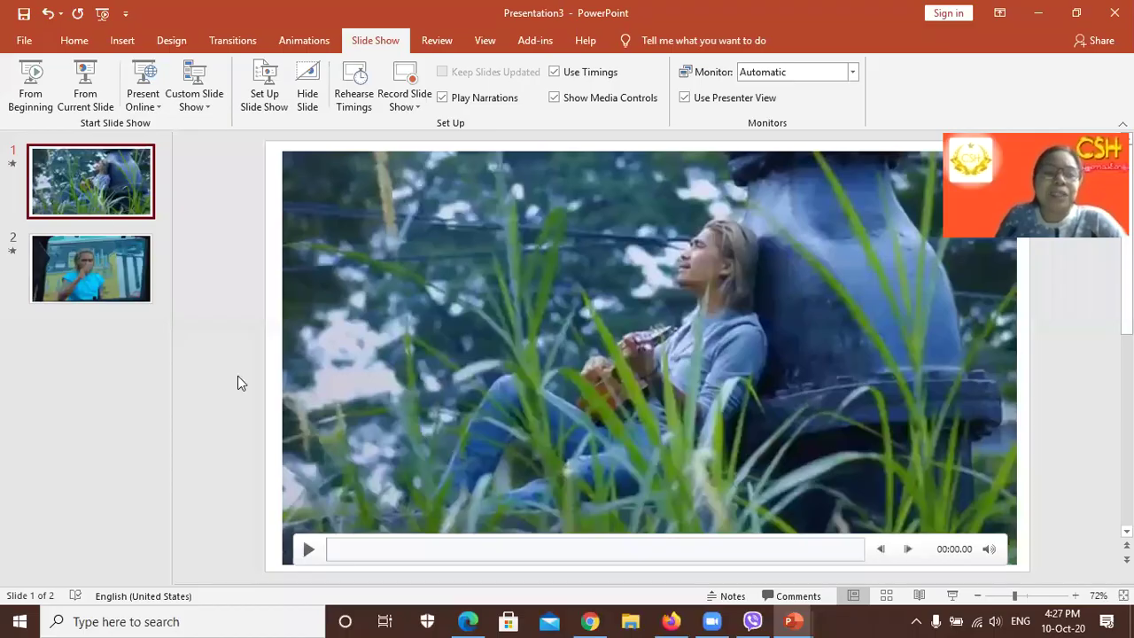
Step: Apply the Airplane transition to slide 1
left_click(231, 44)
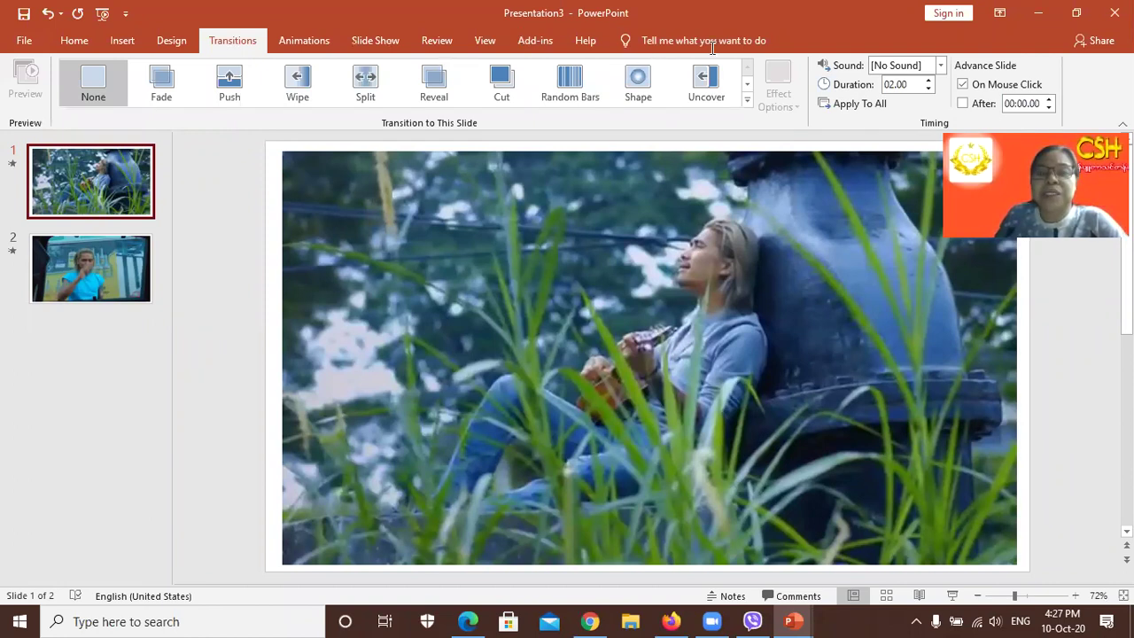
left_click(747, 104)
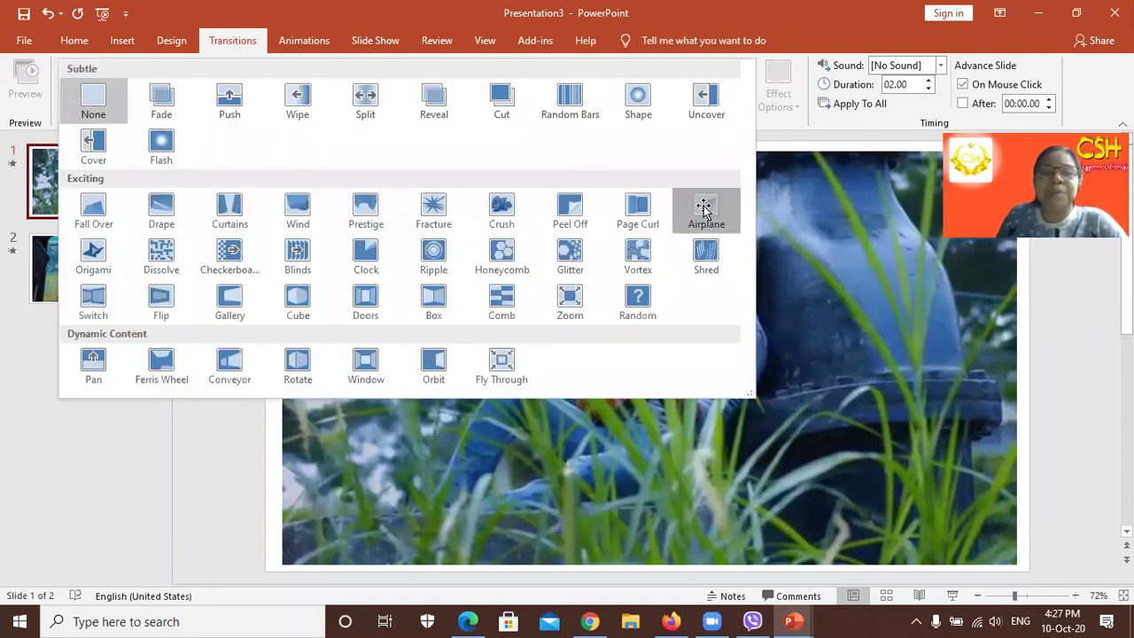
left_click(705, 209)
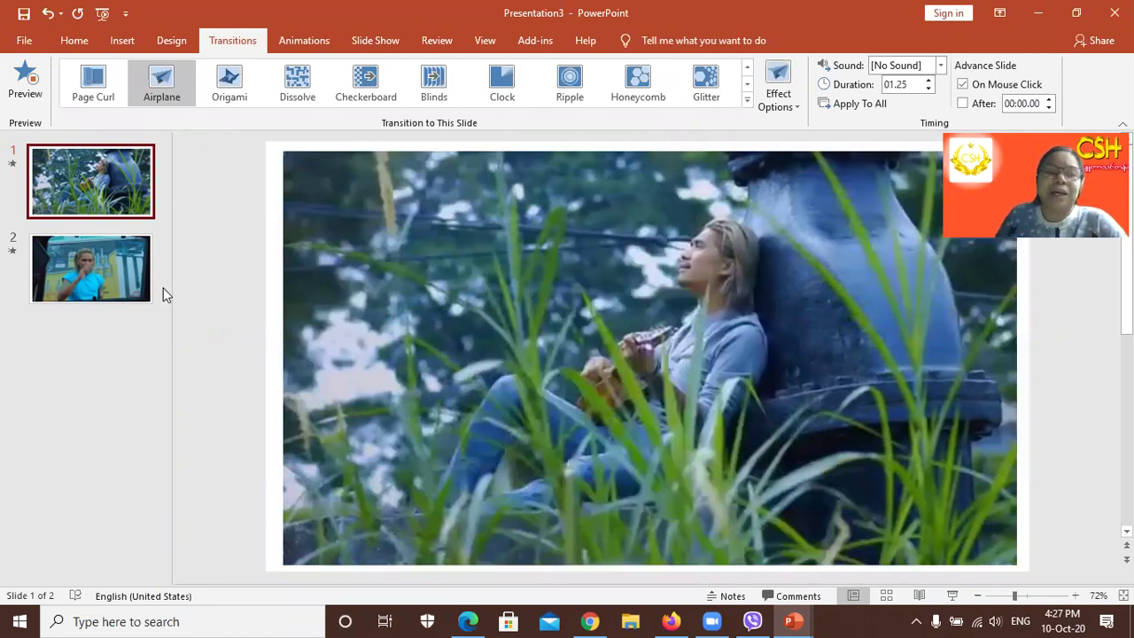
Step: Apply the Peel Off transition to slide 2
key("Page_Down")
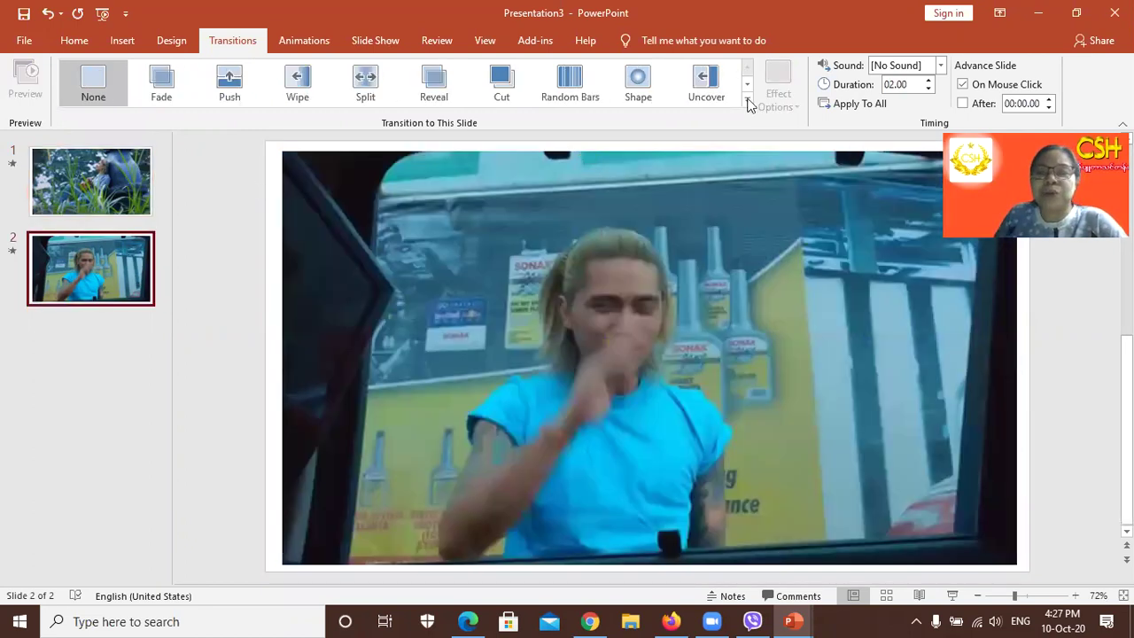
left_click(746, 103)
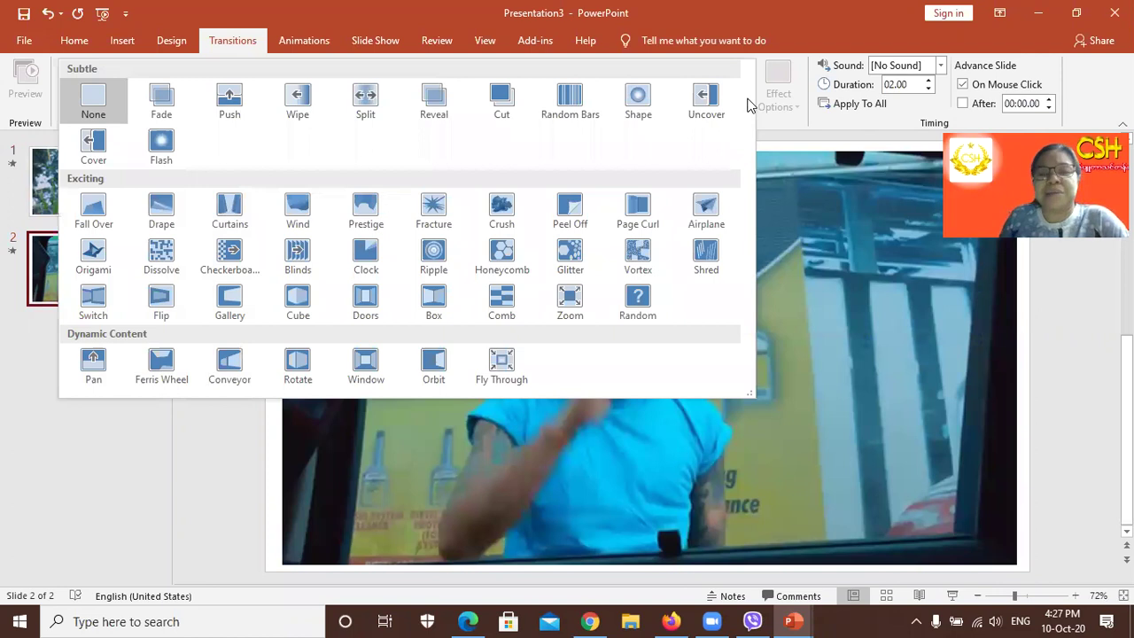
left_click(568, 212)
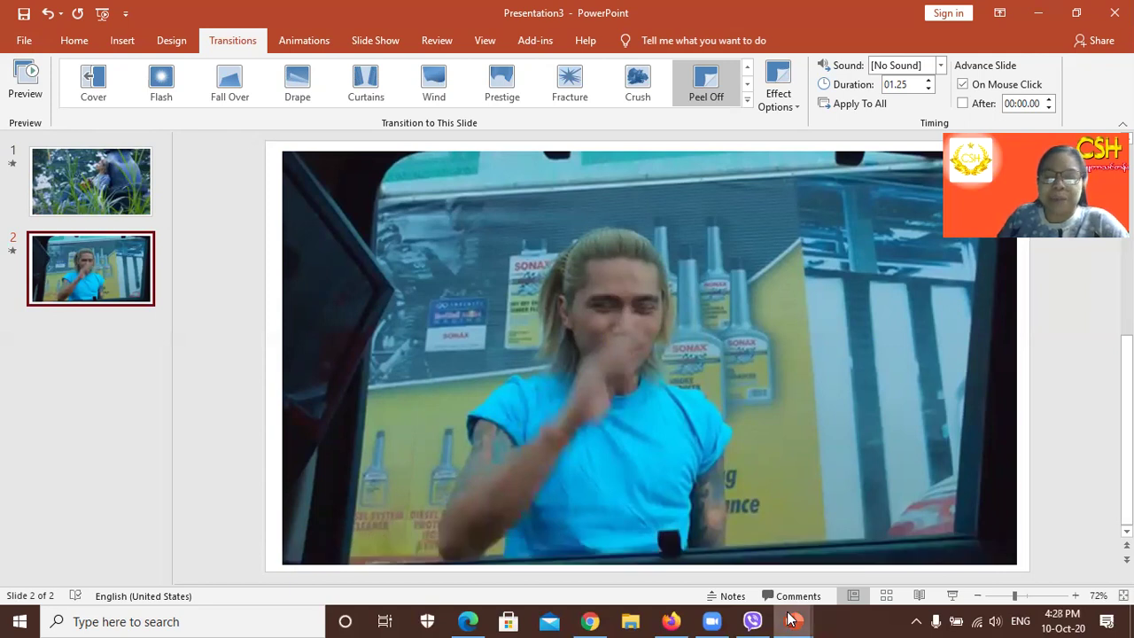
mouse_move(791, 617)
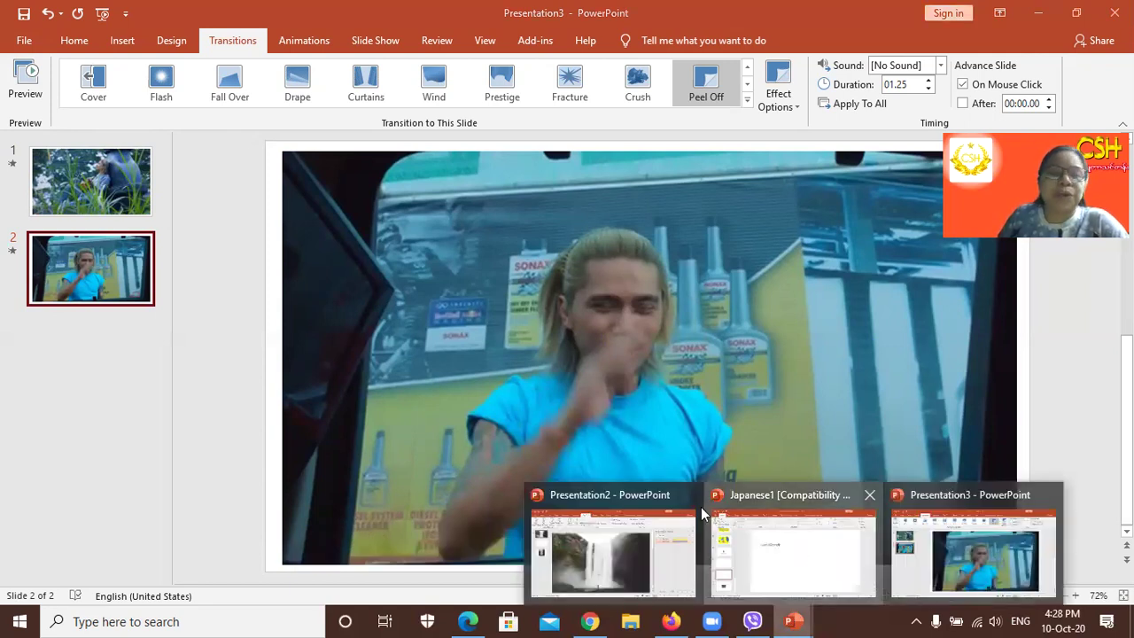
left_click(701, 506)
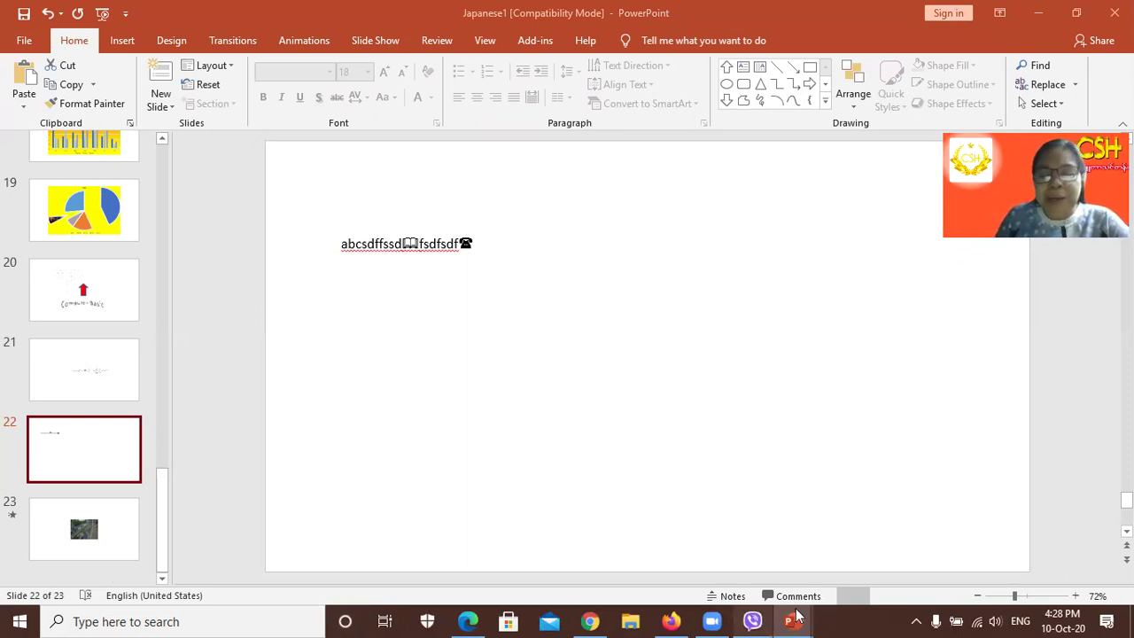
mouse_move(794, 618)
left_click(946, 543)
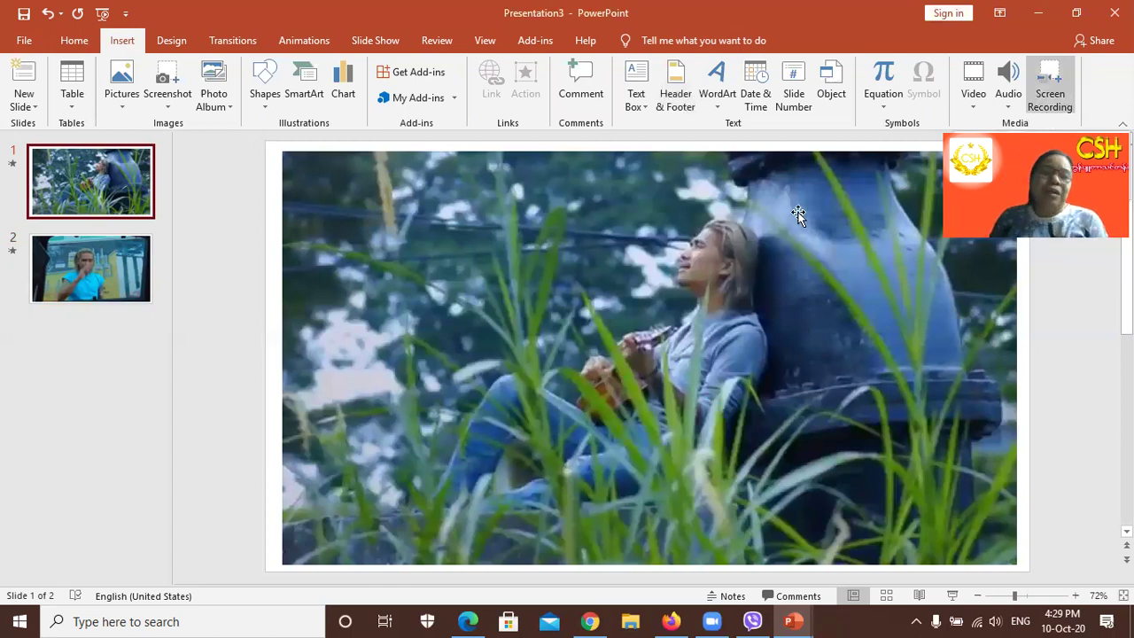
Step: Select the full-slide video on slide 1 and show its Playback settings
left_click(86, 173)
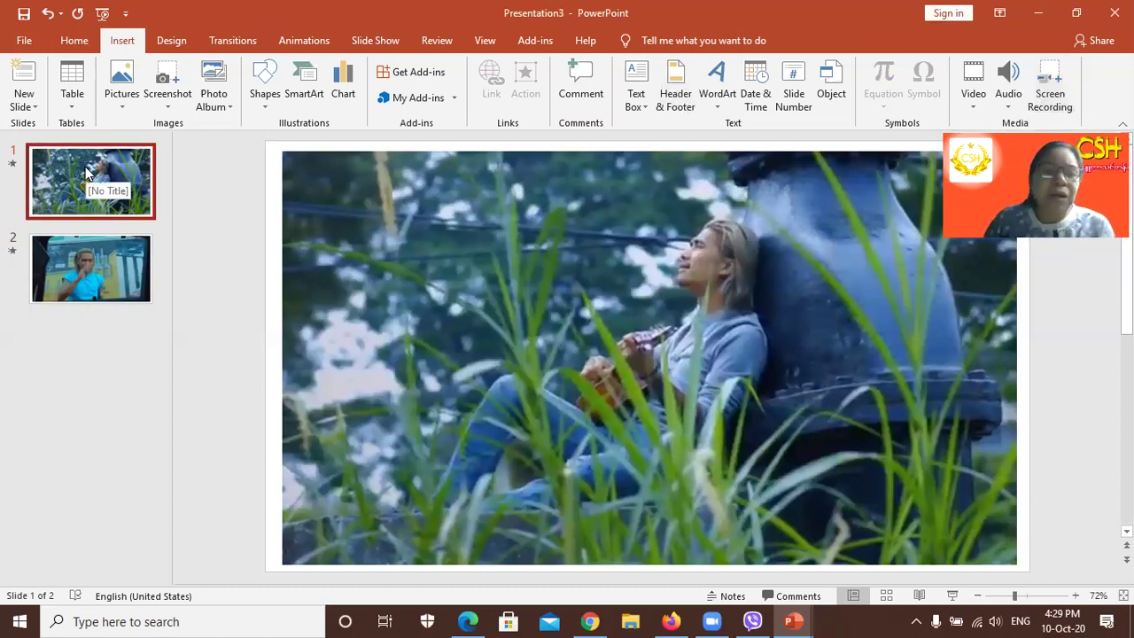
mouse_move(556, 269)
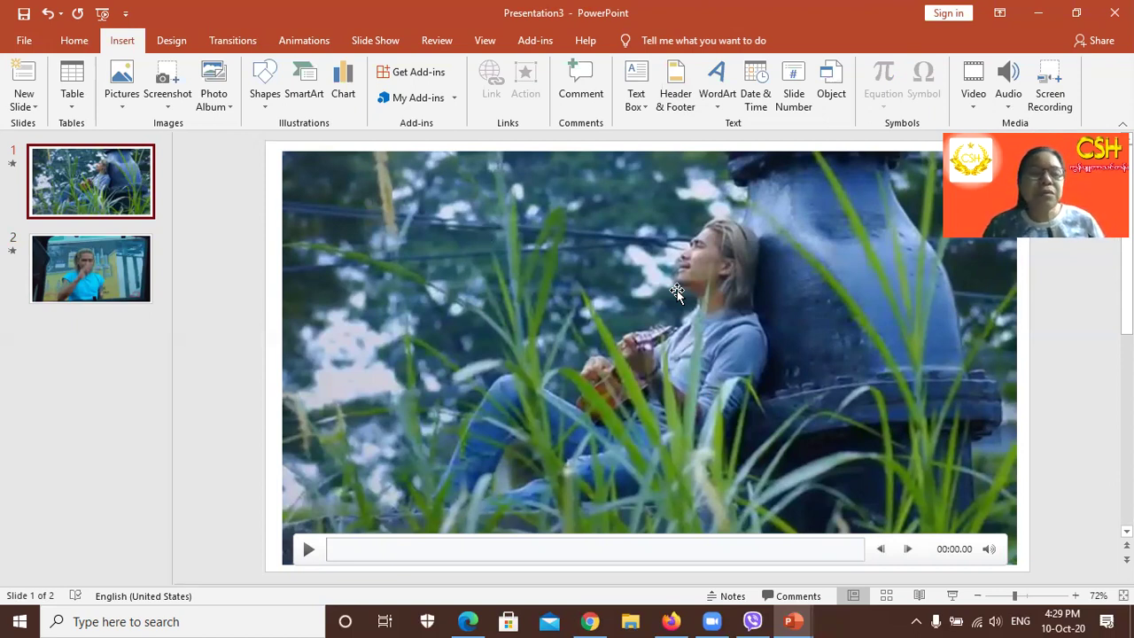
left_click(140, 182)
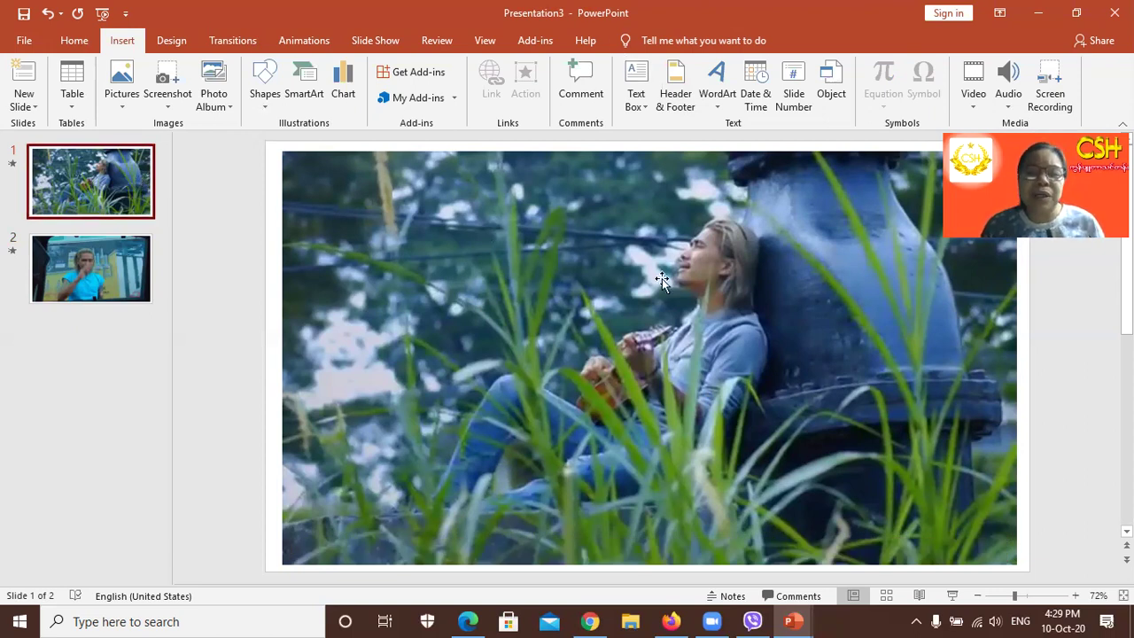
left_click(685, 314)
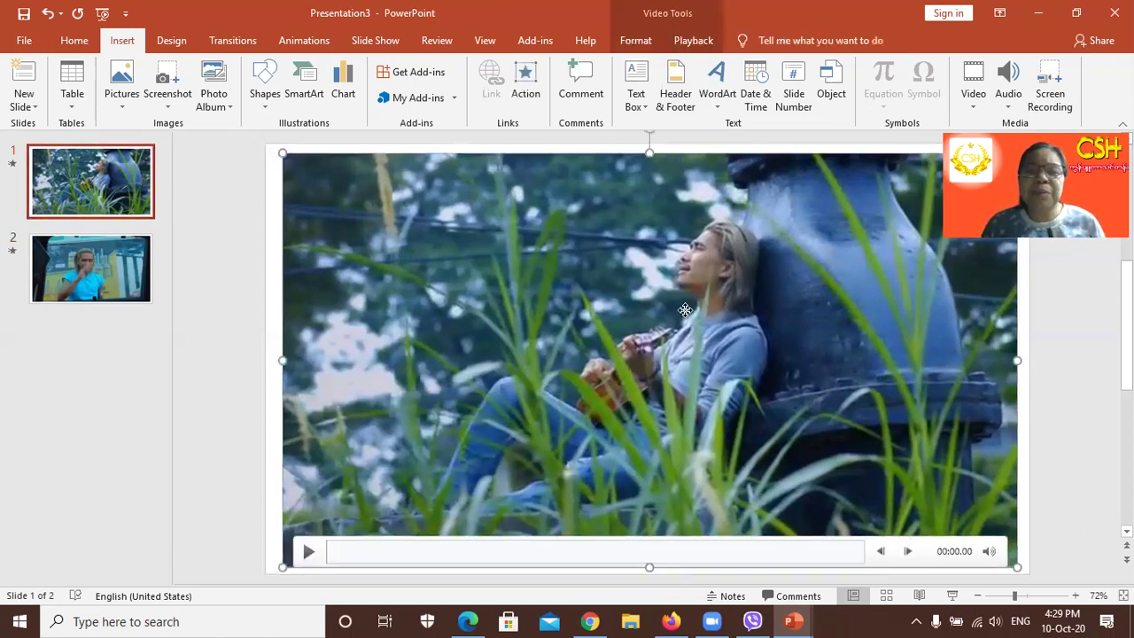
left_click(693, 40)
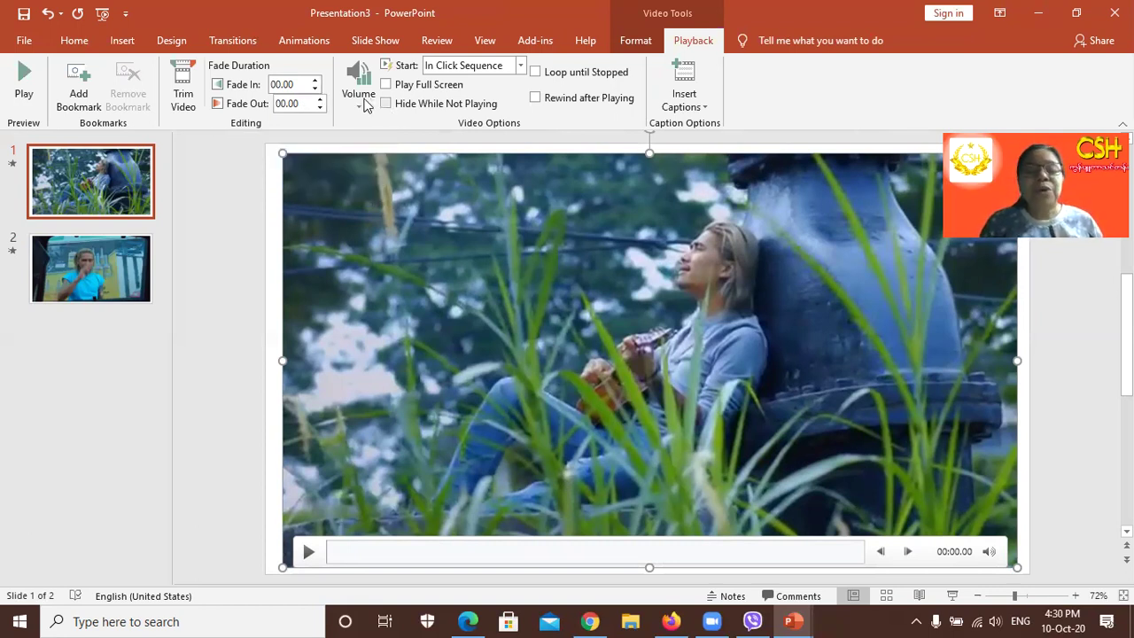
Step: Set the slide 1 video's volume to Low
left_click(361, 110)
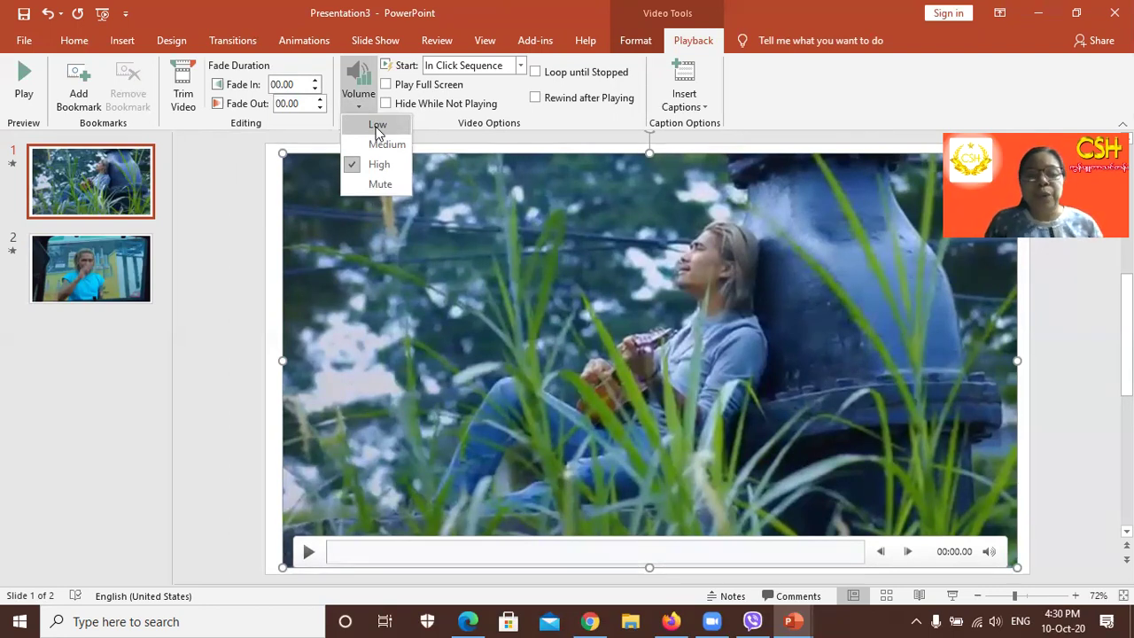
left_click(376, 127)
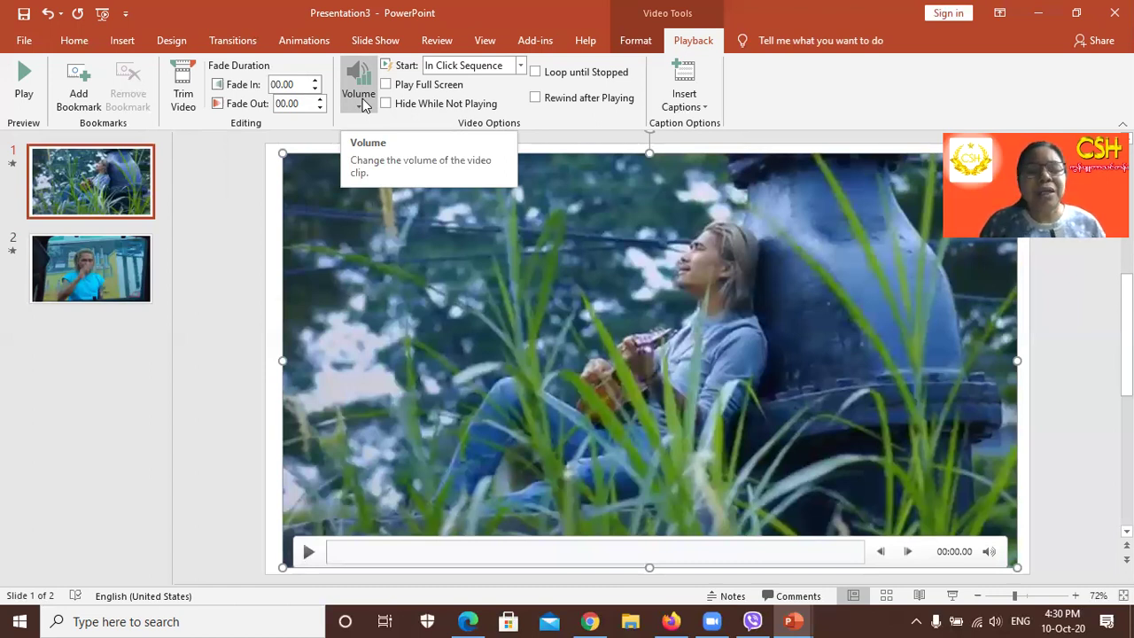
left_click(362, 101)
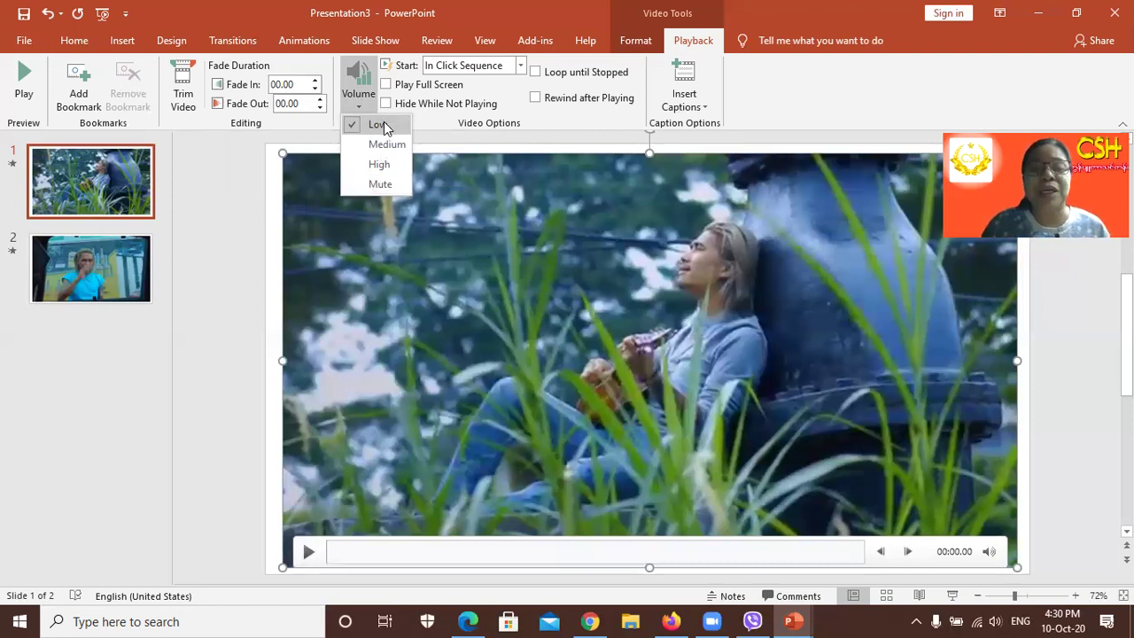
left_click(391, 185)
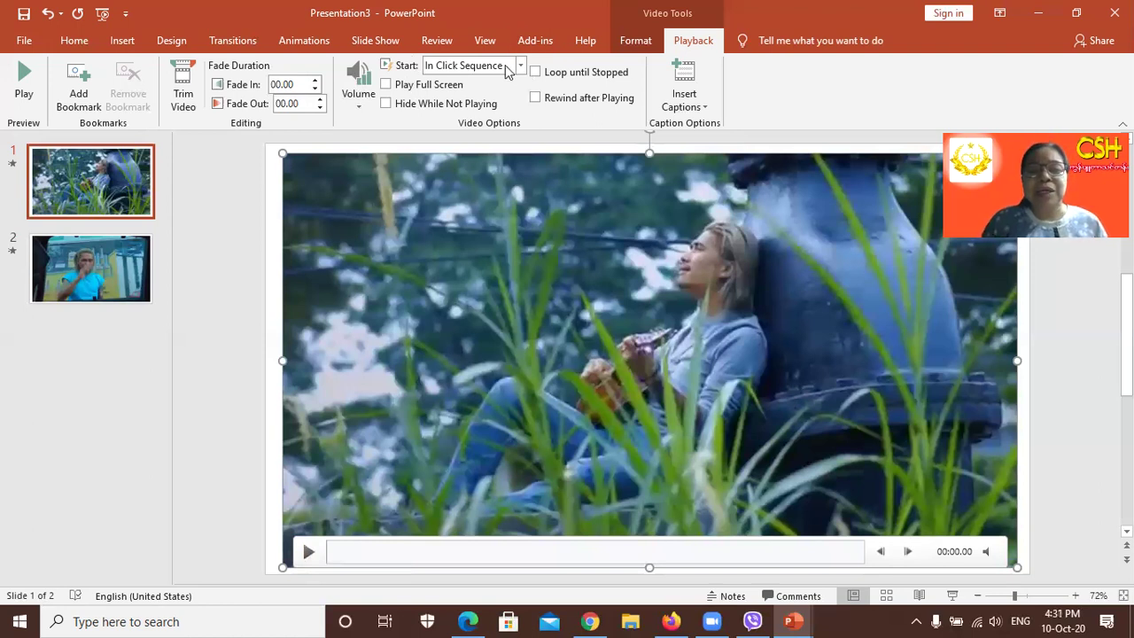
Step: Change the slide 1 video's Start setting from In Click Sequence to Automatically
left_click(520, 65)
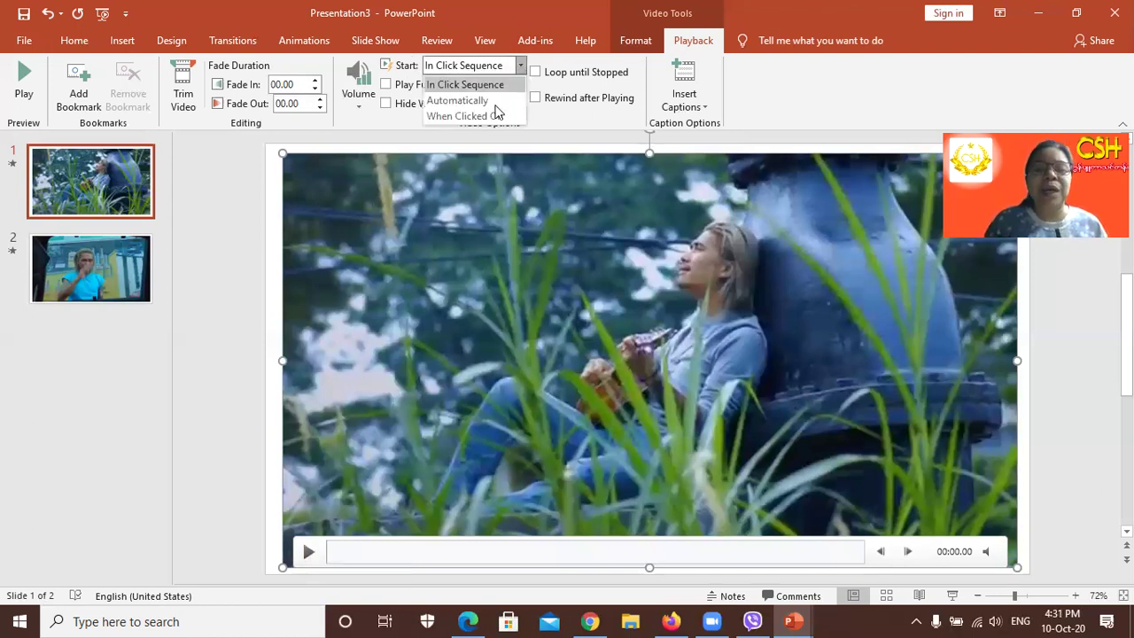
left_click(484, 101)
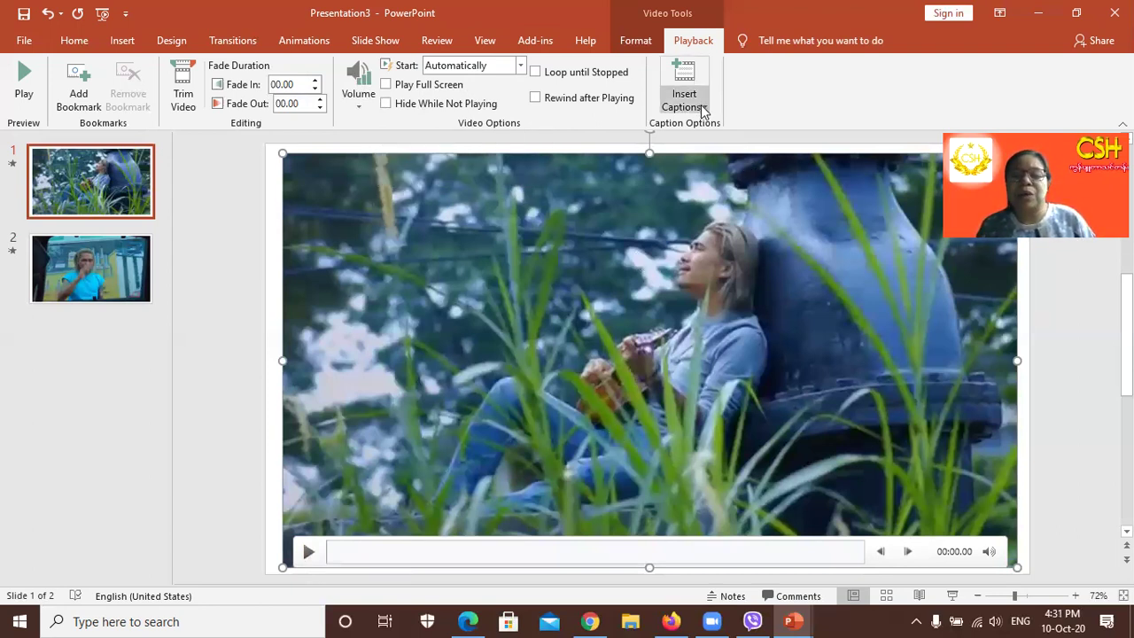
left_click(703, 104)
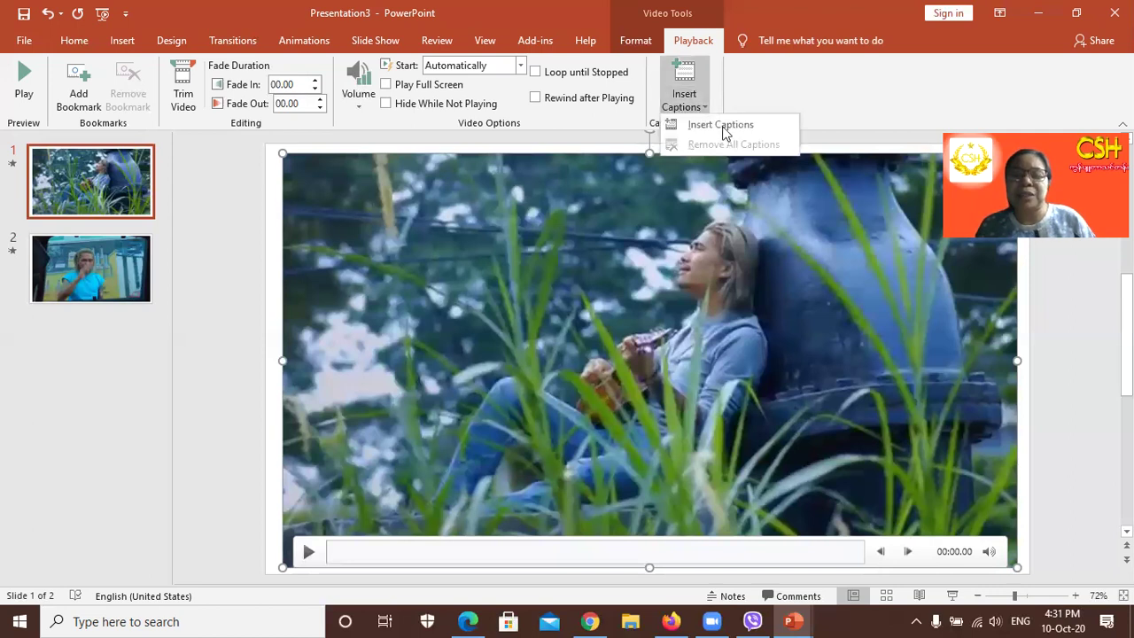
left_click(724, 129)
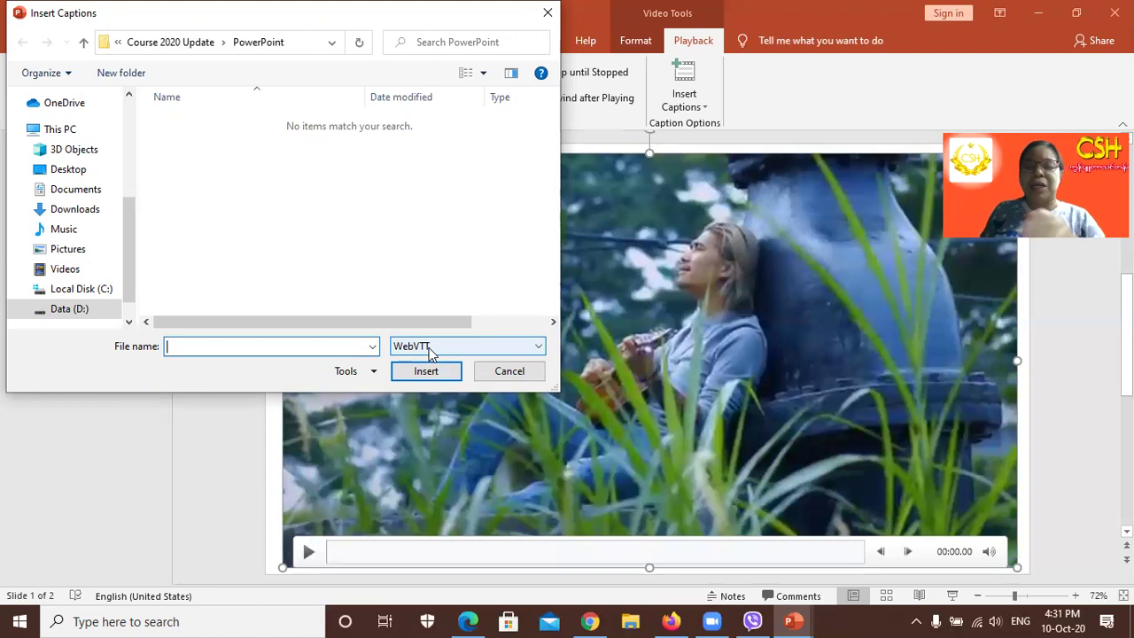
left_click(494, 377)
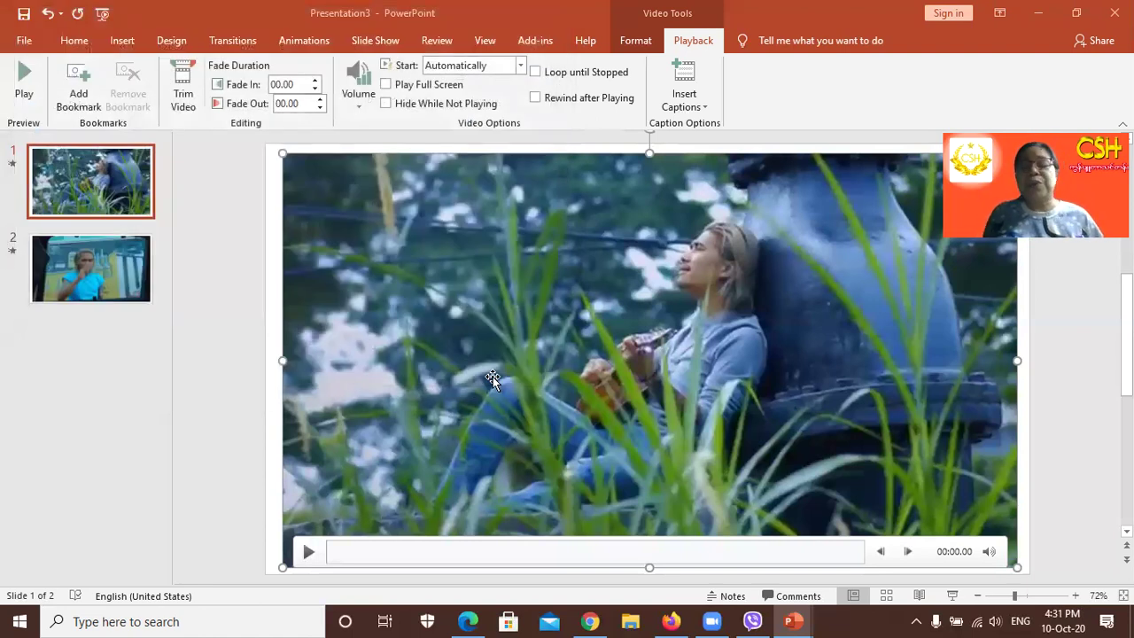
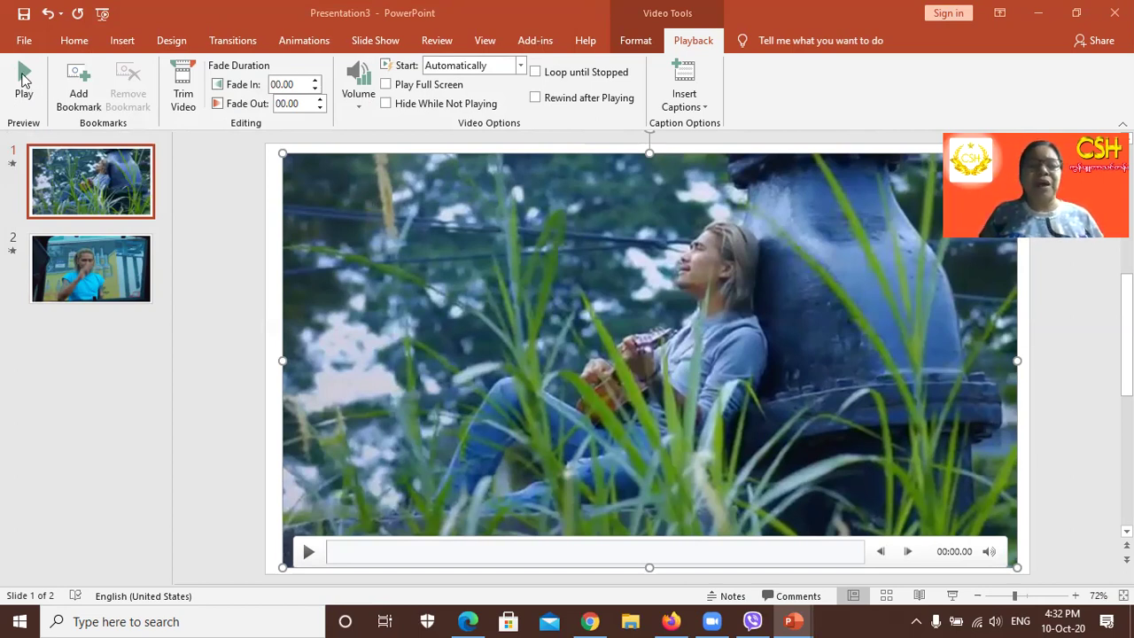
Step: Remove the video from slide 1
left_click(116, 188)
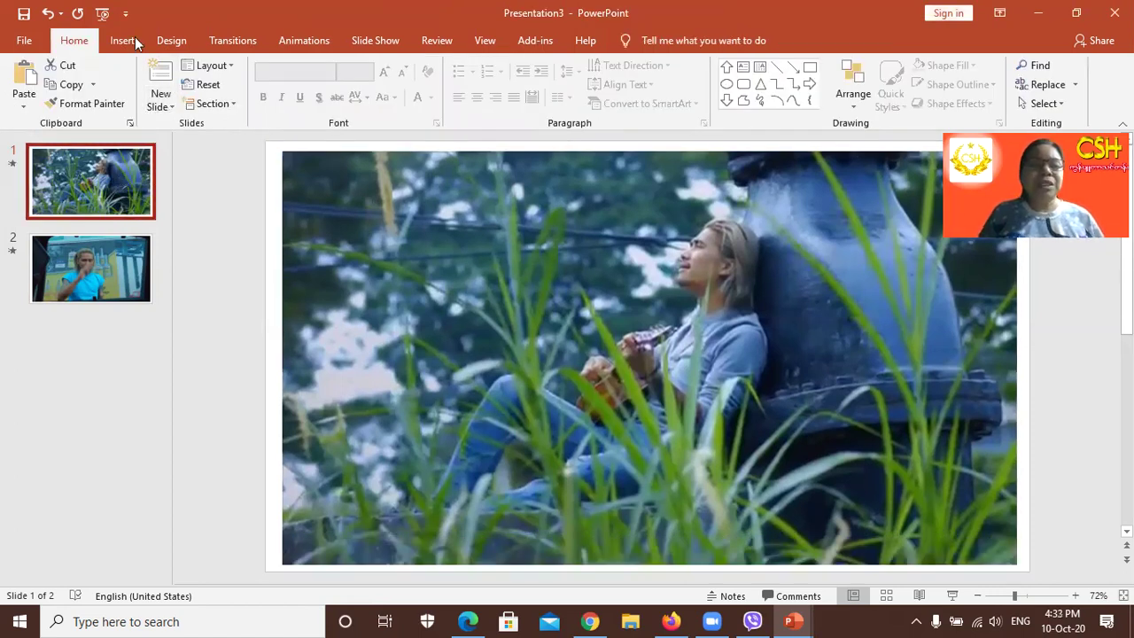
left_click(663, 249)
left_click(697, 38)
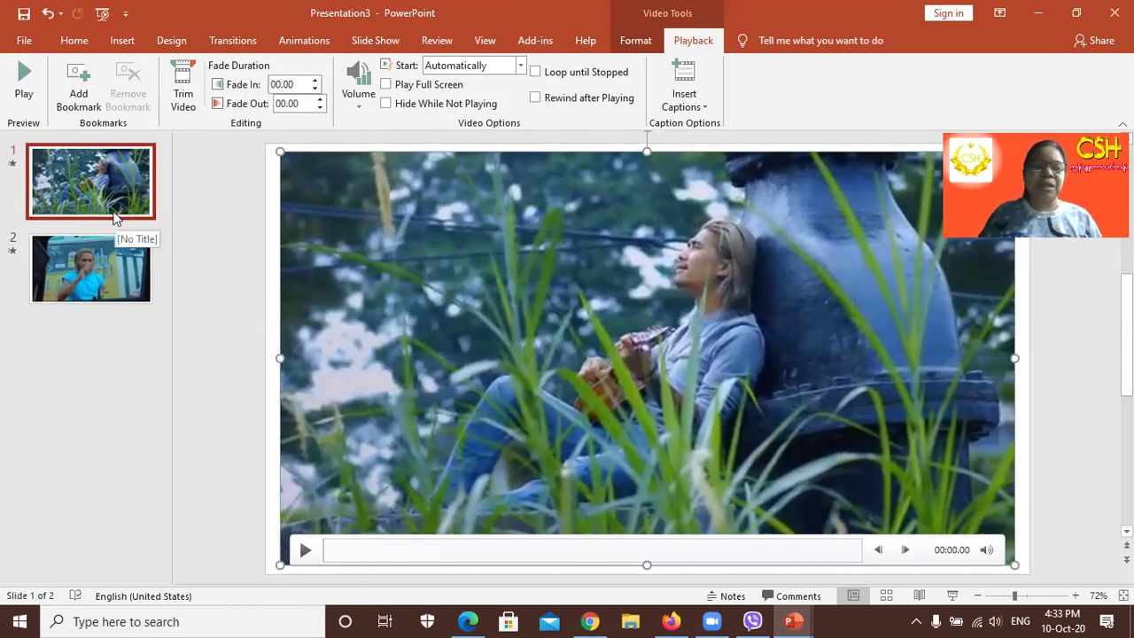
key("Delete")
Step: Delete slide 2, the picture slide, leaving one blank slide
left_click(108, 279)
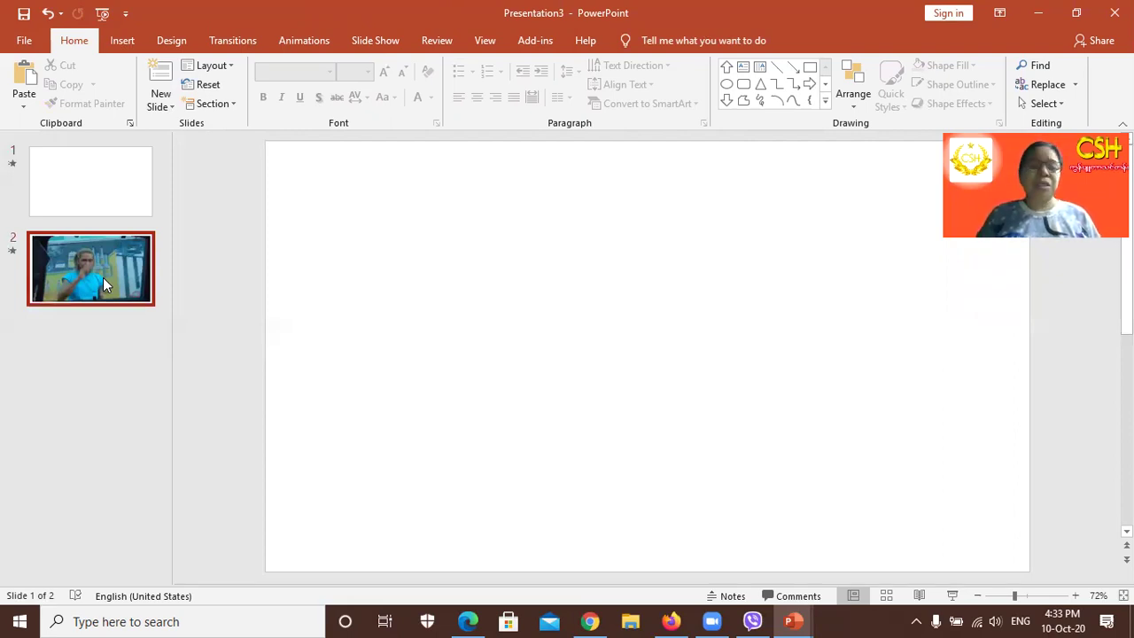
right_click(101, 330)
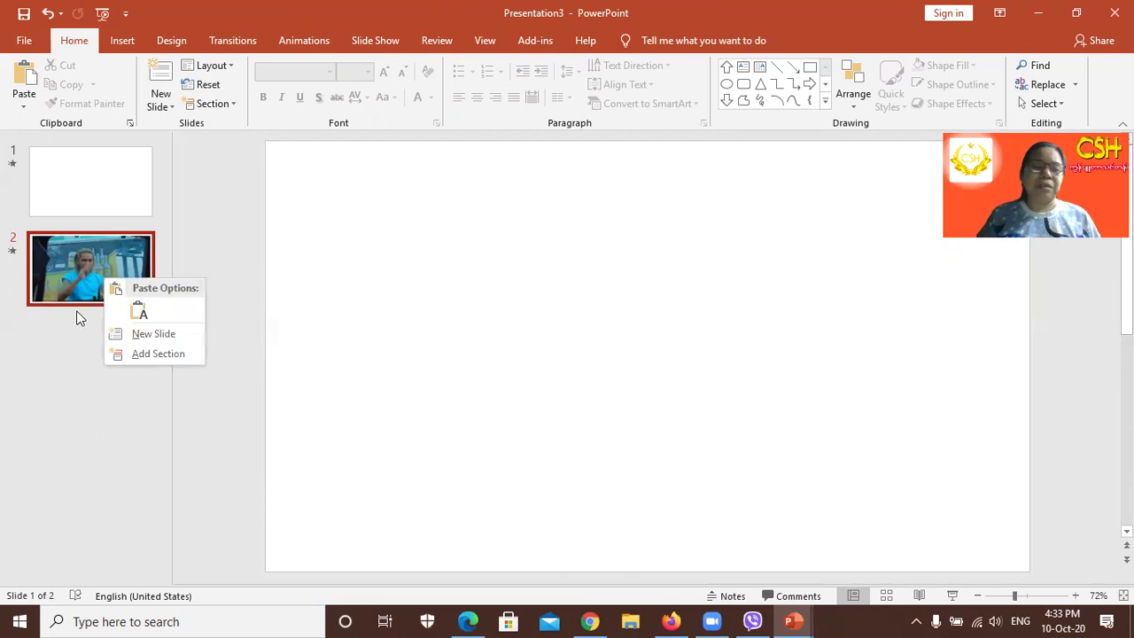
left_click(77, 272)
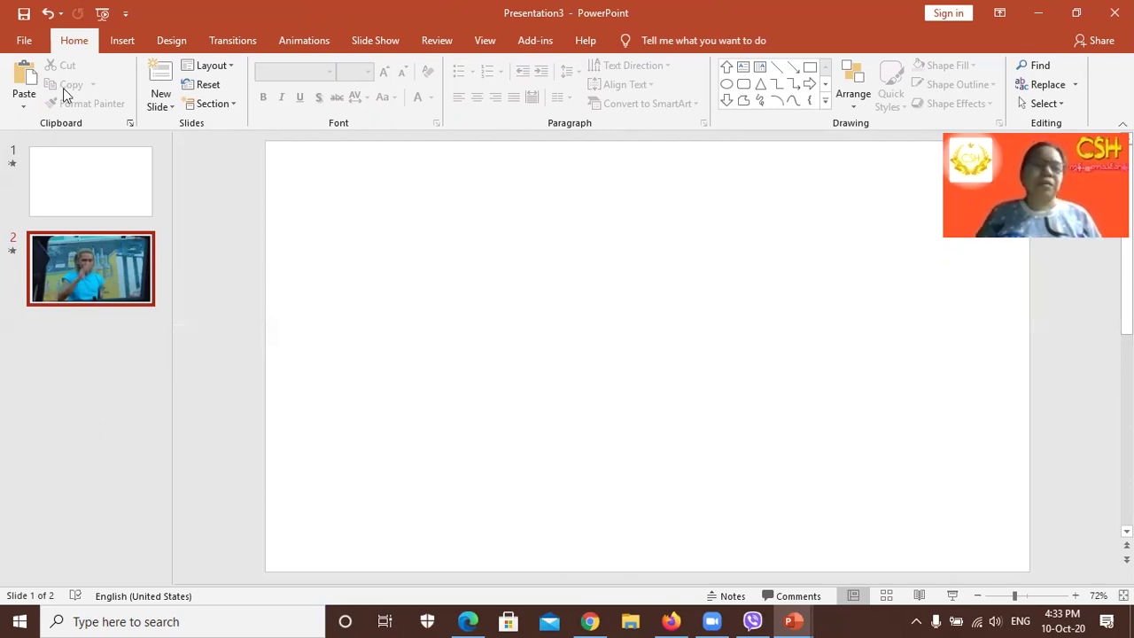
key("Delete")
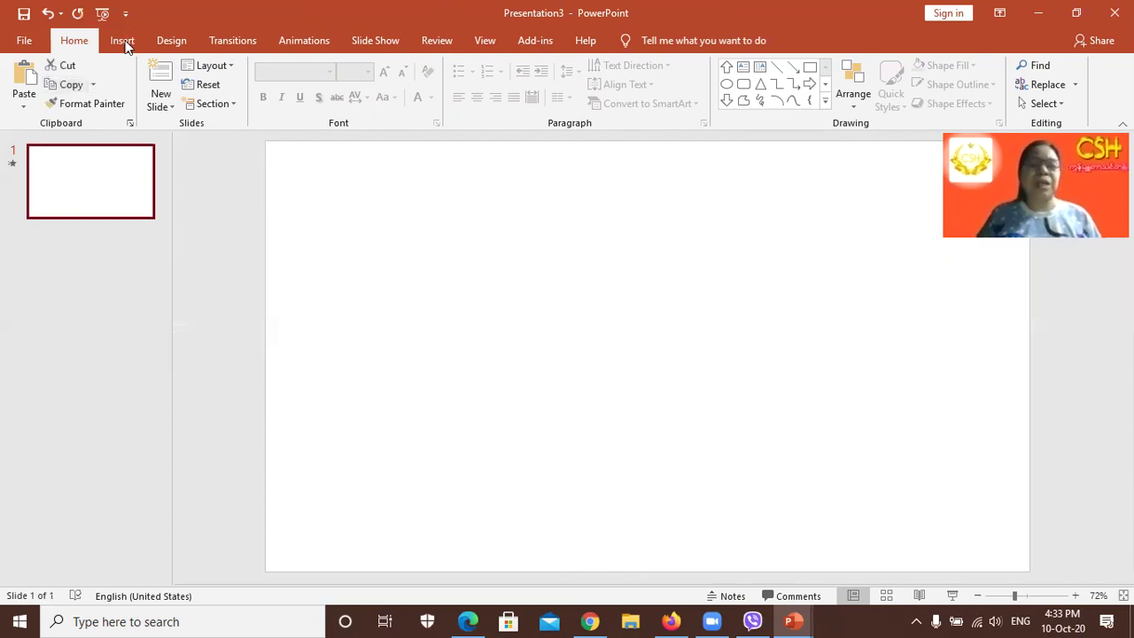
left_click(122, 41)
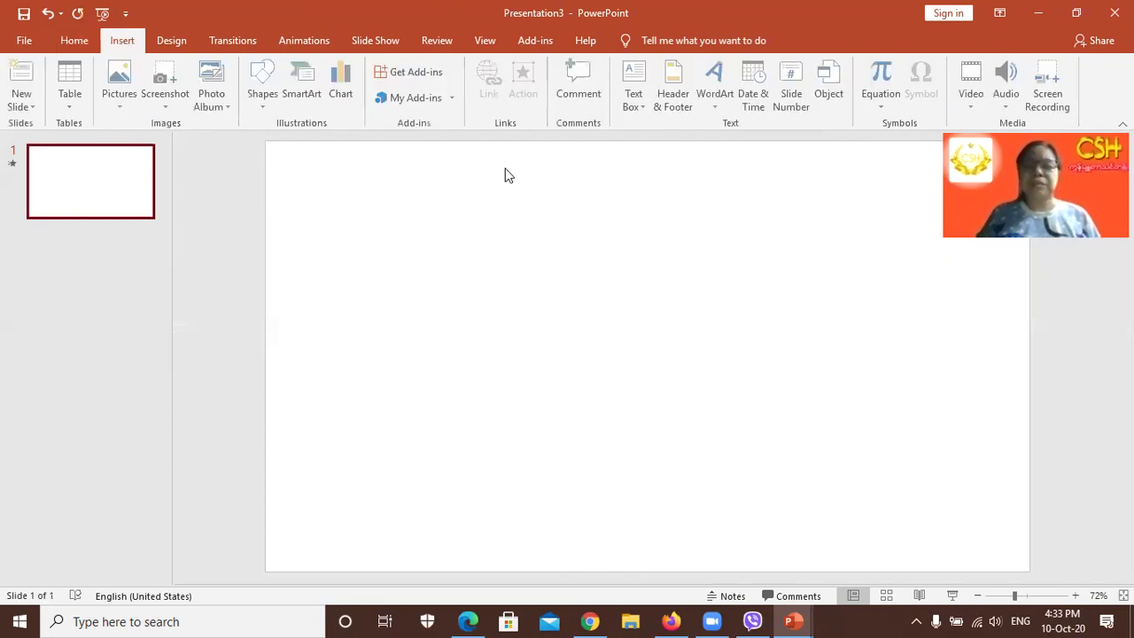
Step: Insert the video file from the Downloads folder onto the blank slide
left_click(971, 107)
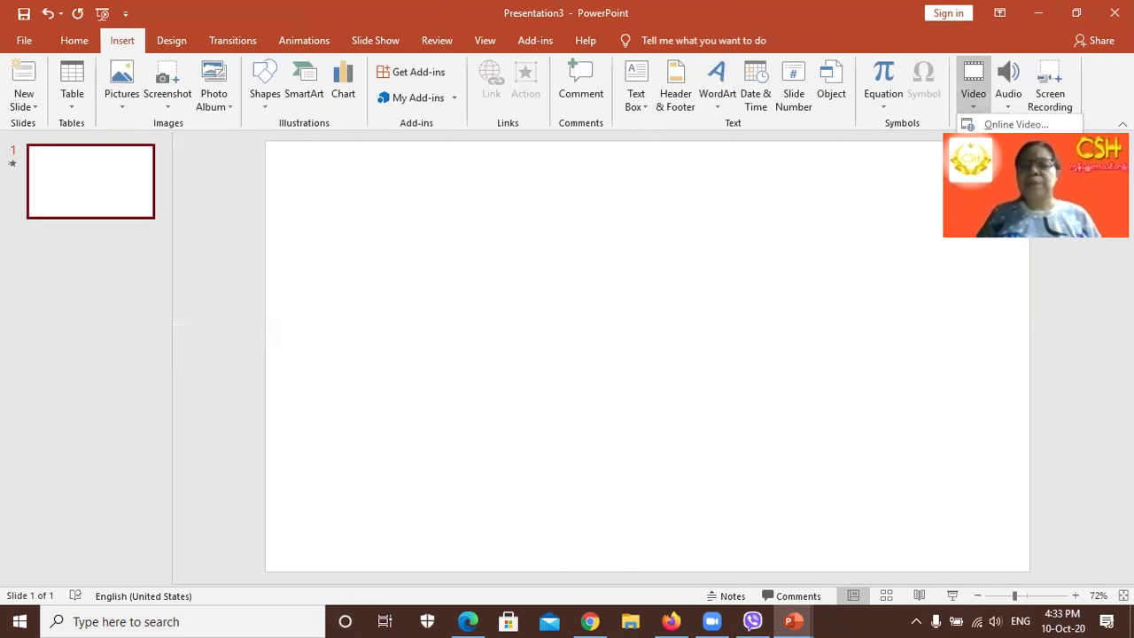
left_click(1018, 144)
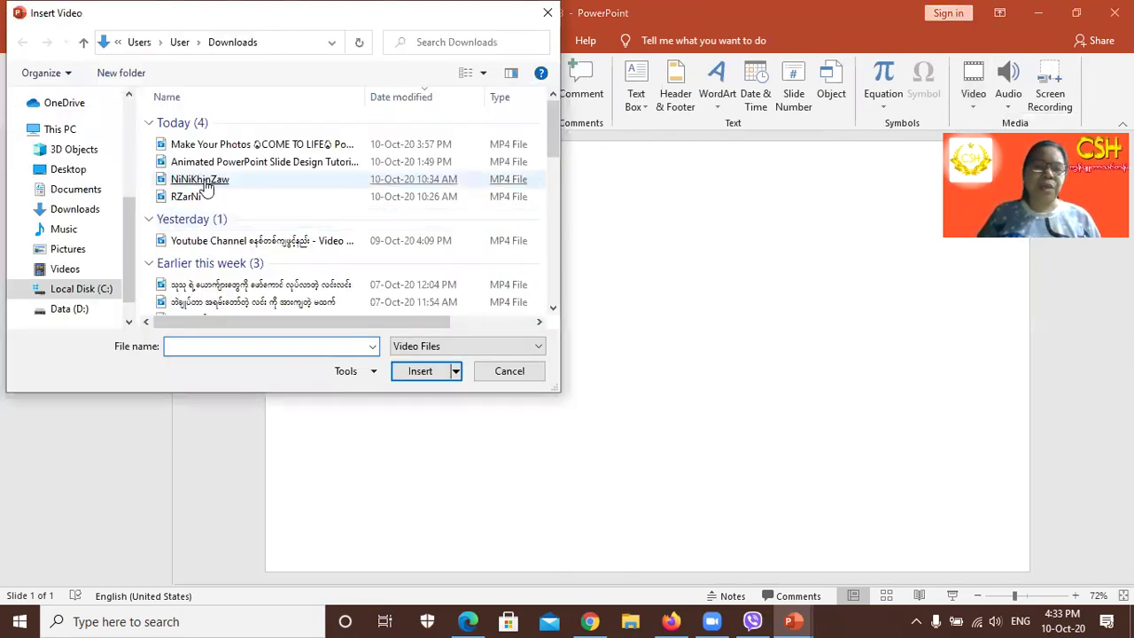
double_click(205, 181)
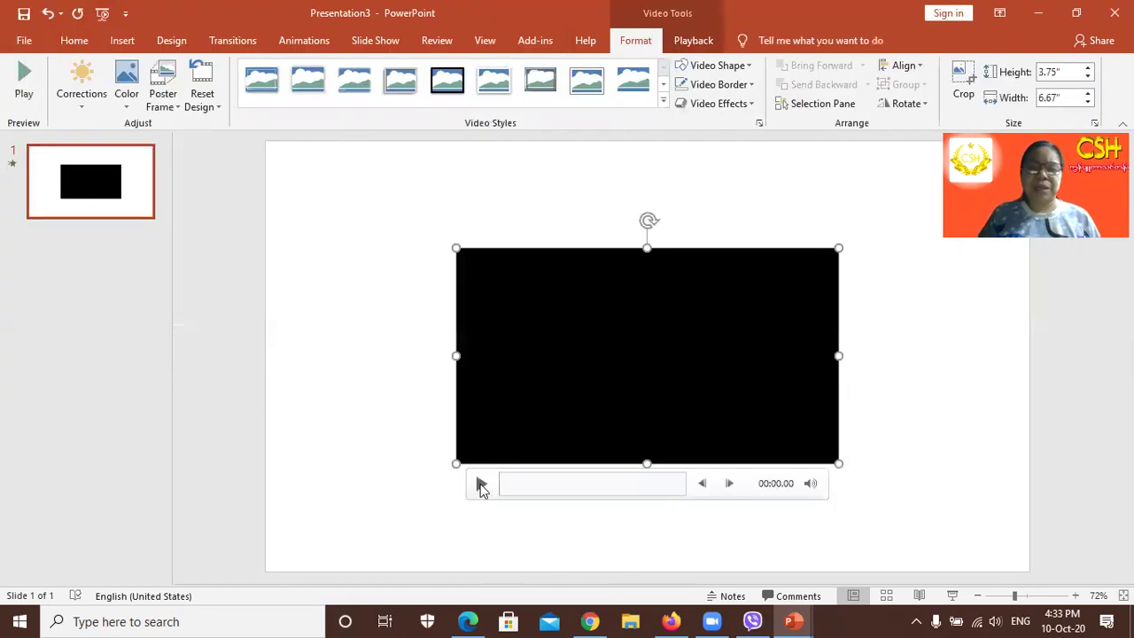
left_click(480, 487)
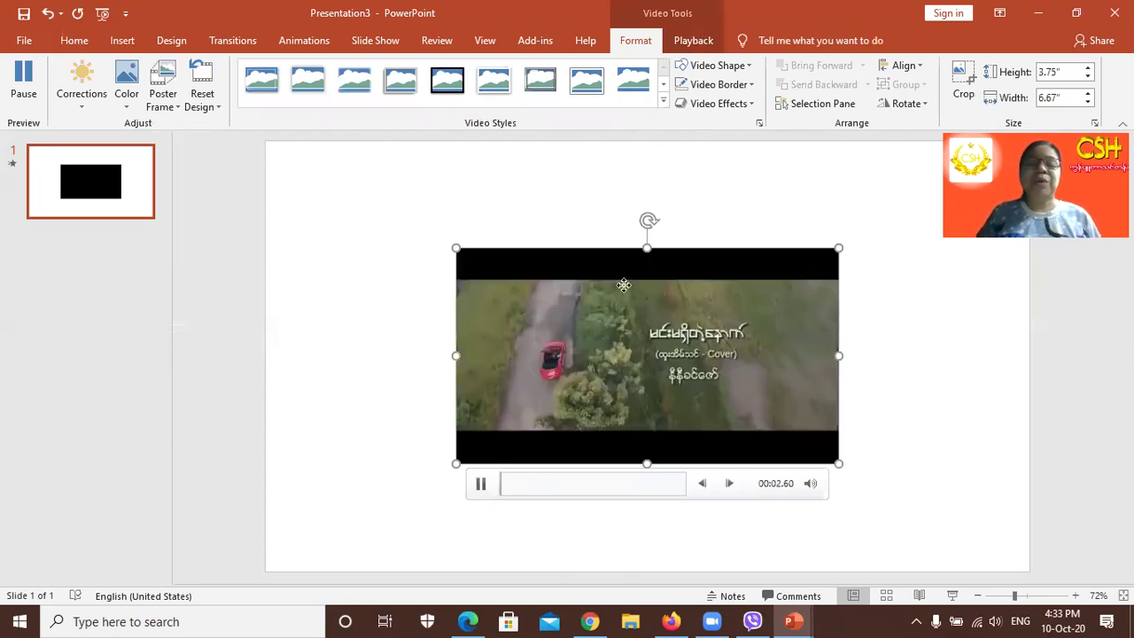
Step: Stretch the video to fill the slide at 7.5" by 13.33" and preview it
left_click_drag(544, 248, 354, 141)
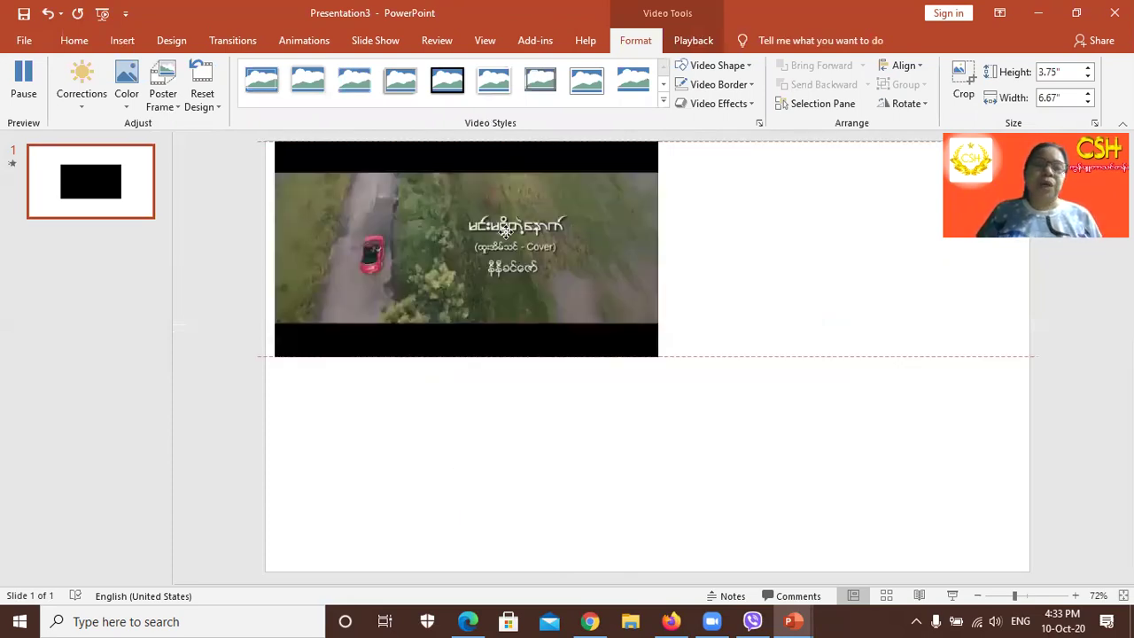
left_click_drag(647, 356, 1031, 548)
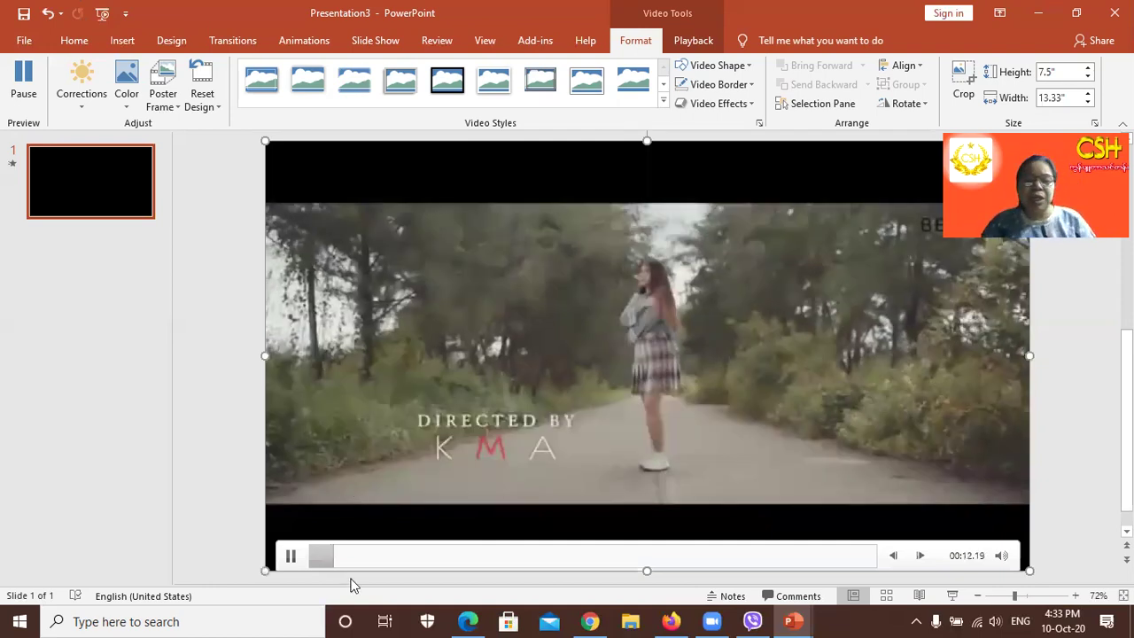
left_click(434, 555)
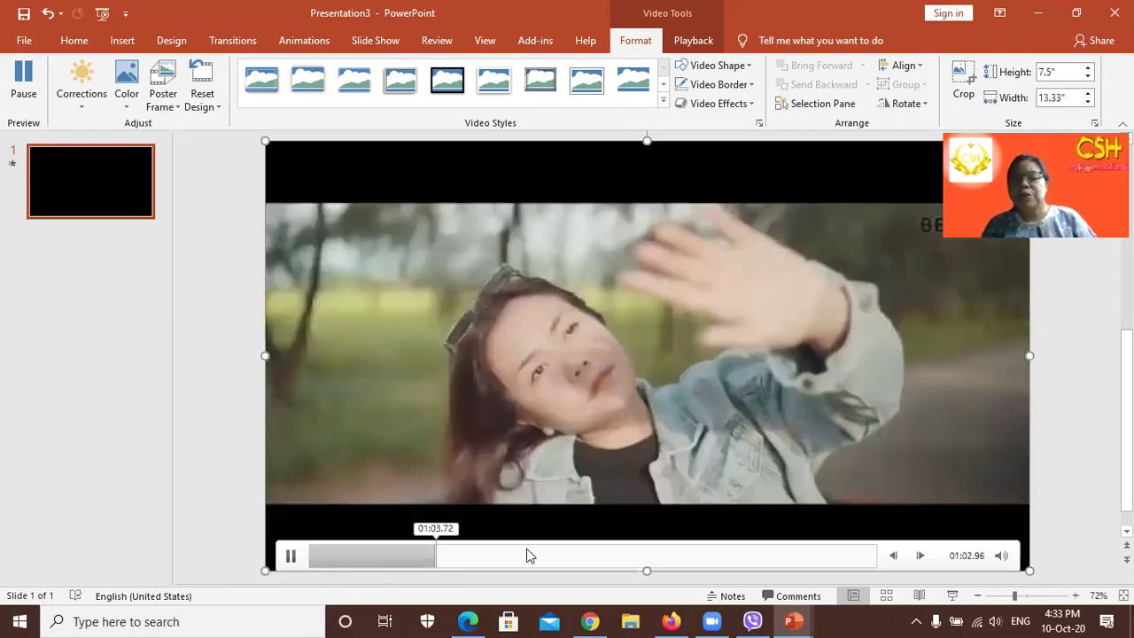
left_click(527, 555)
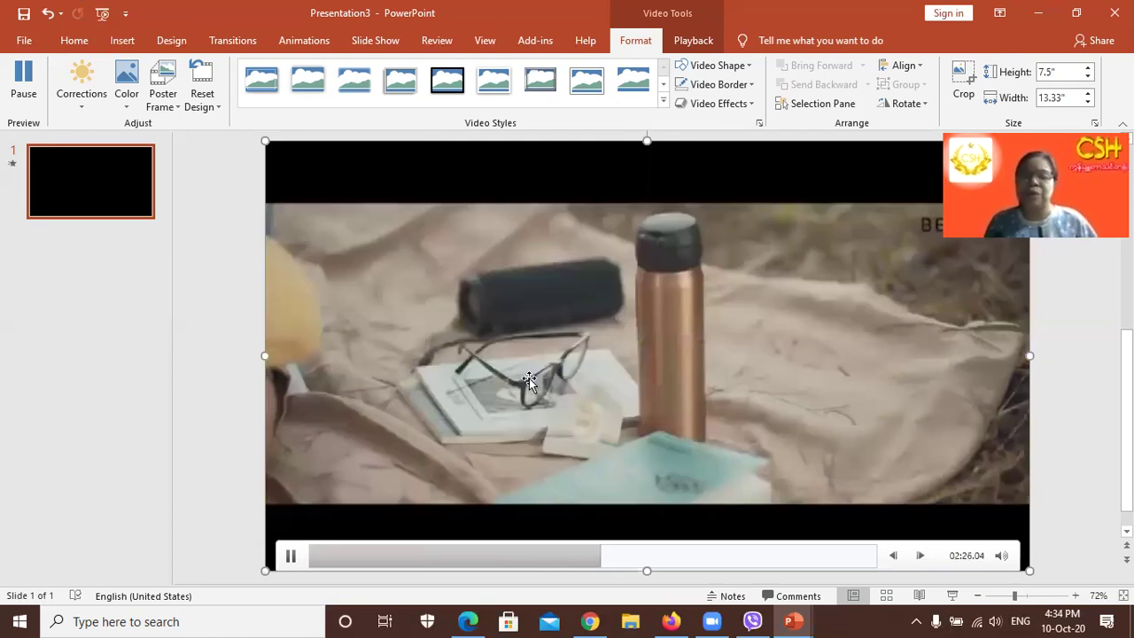
left_click(291, 555)
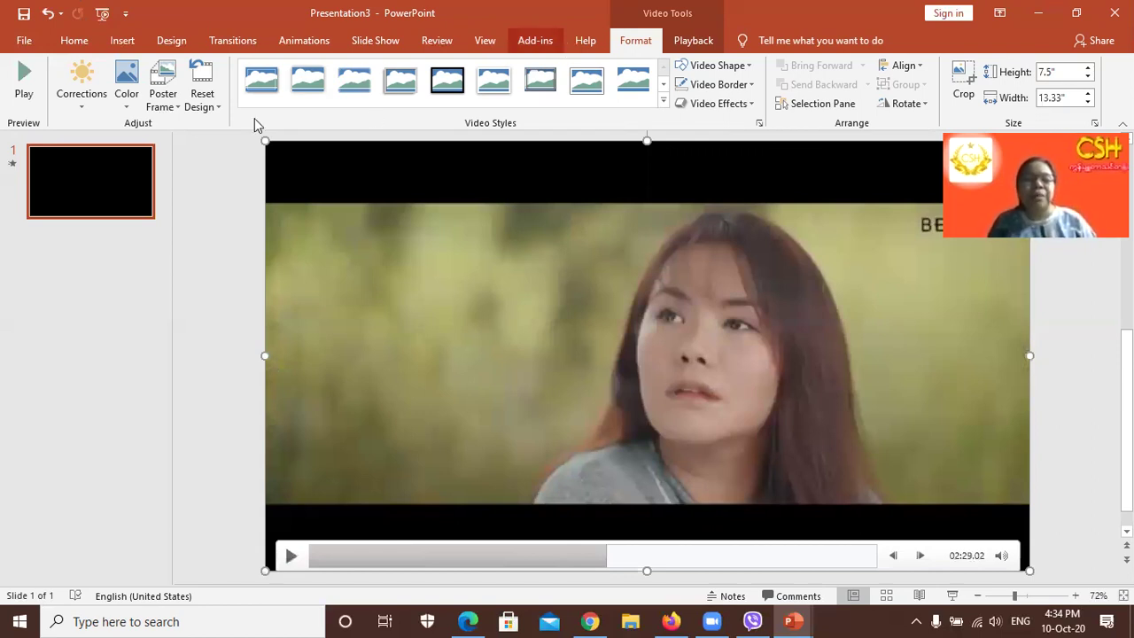
scroll(255, 117, "down", 1)
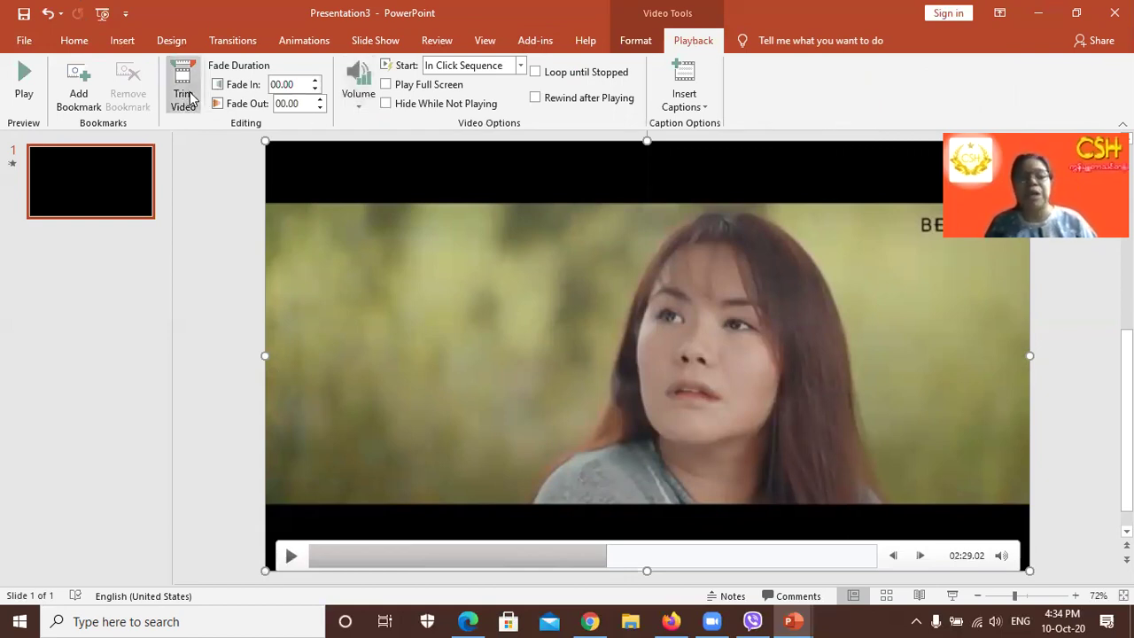
Step: Set the video's volume to Mute and its Start to Automatically, then review the Airplane transition
left_click(357, 99)
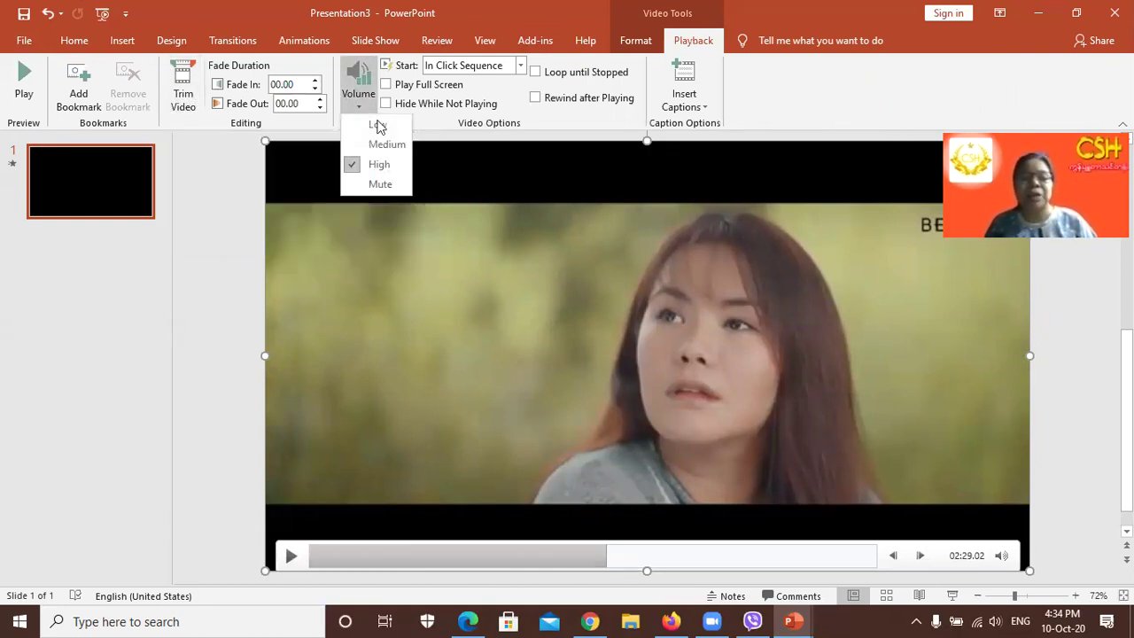
left_click(380, 183)
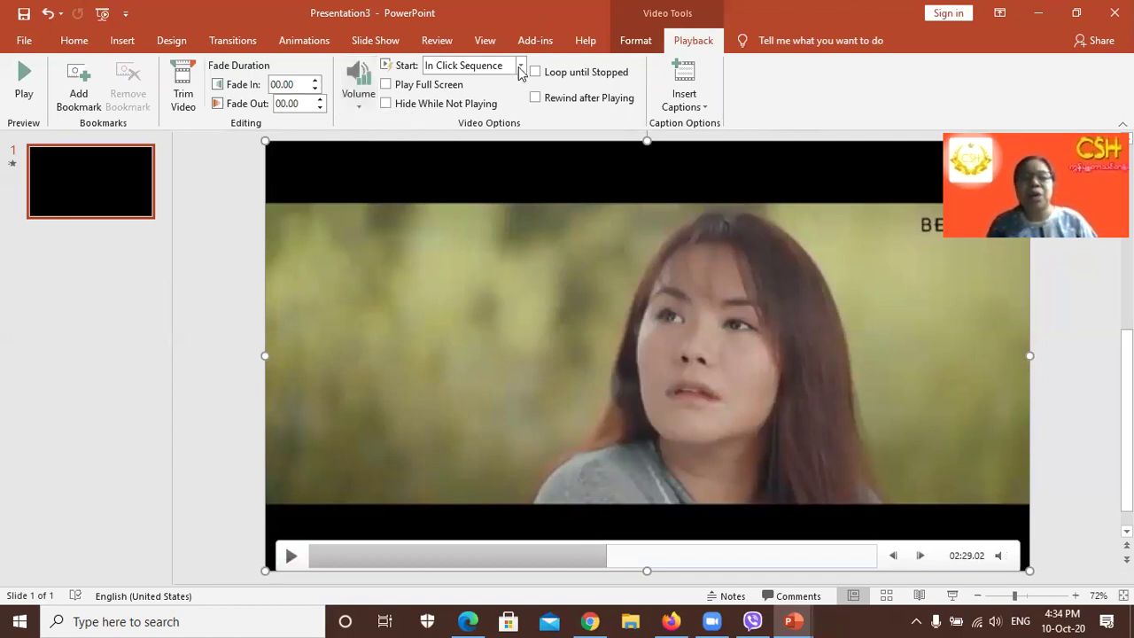
left_click(520, 68)
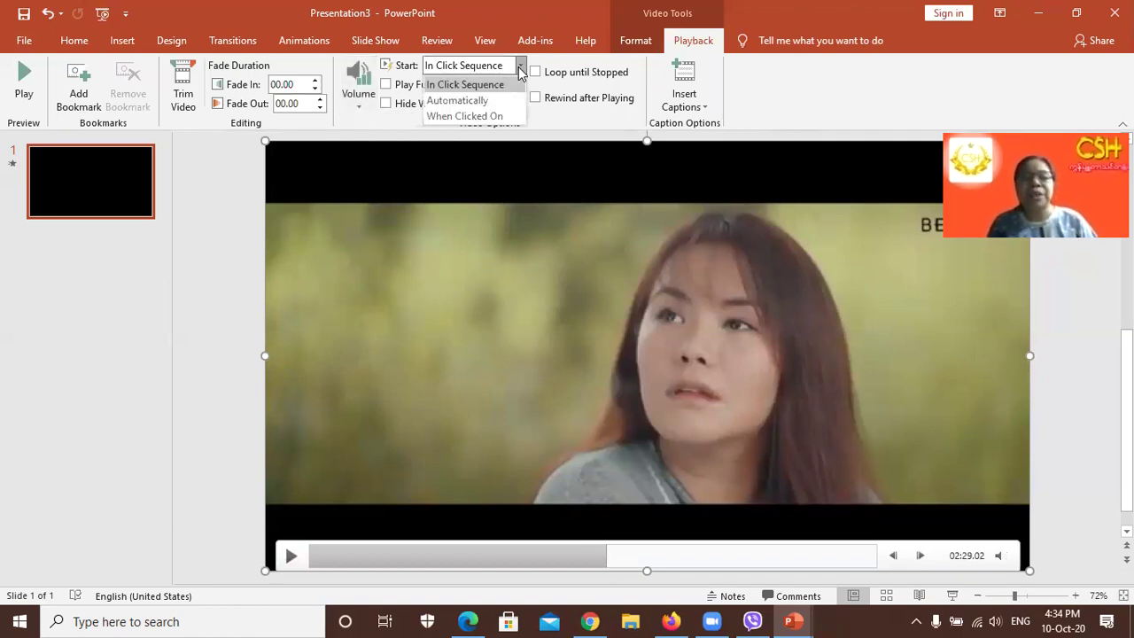
left_click(479, 101)
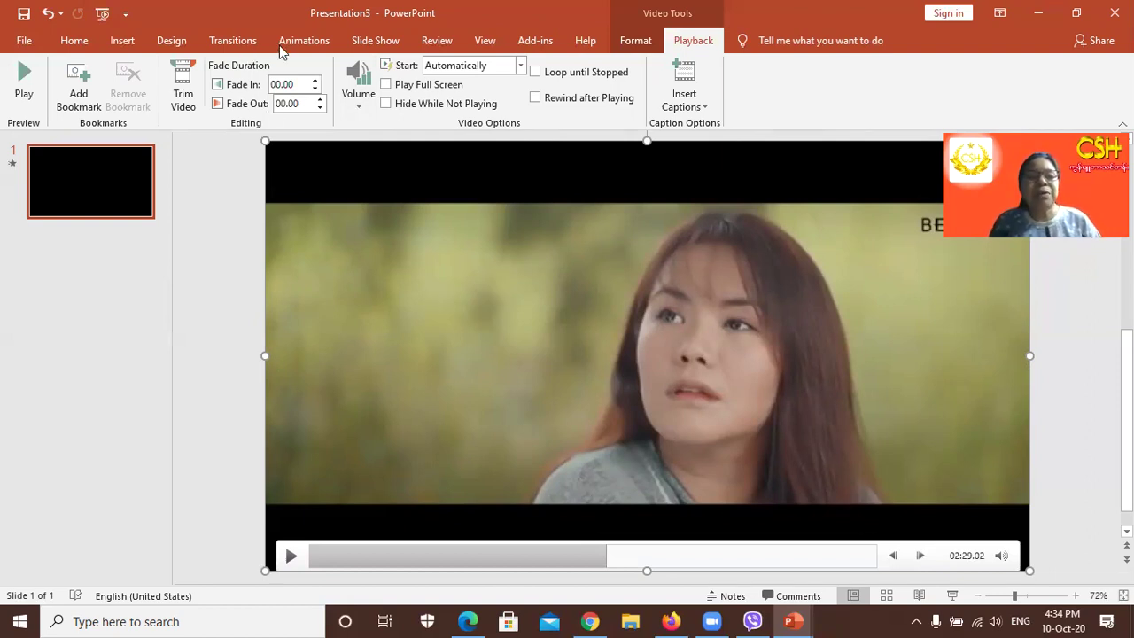
left_click(233, 40)
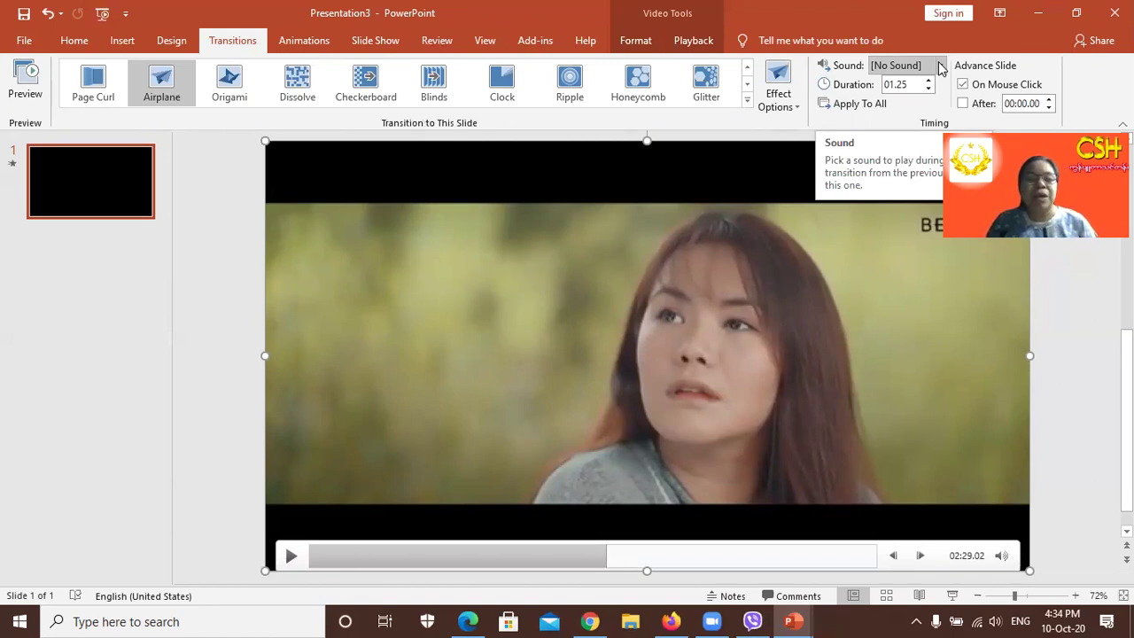
left_click(132, 40)
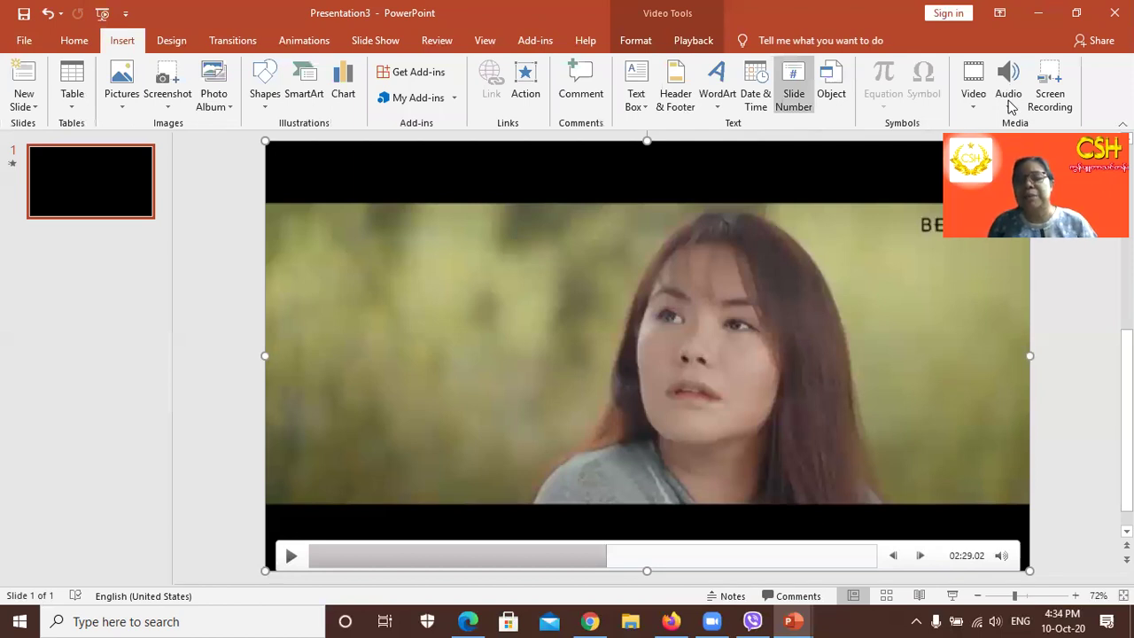
Step: Add the MP3 track from the FFOutput folder to the slide as an audio clip
left_click(1010, 105)
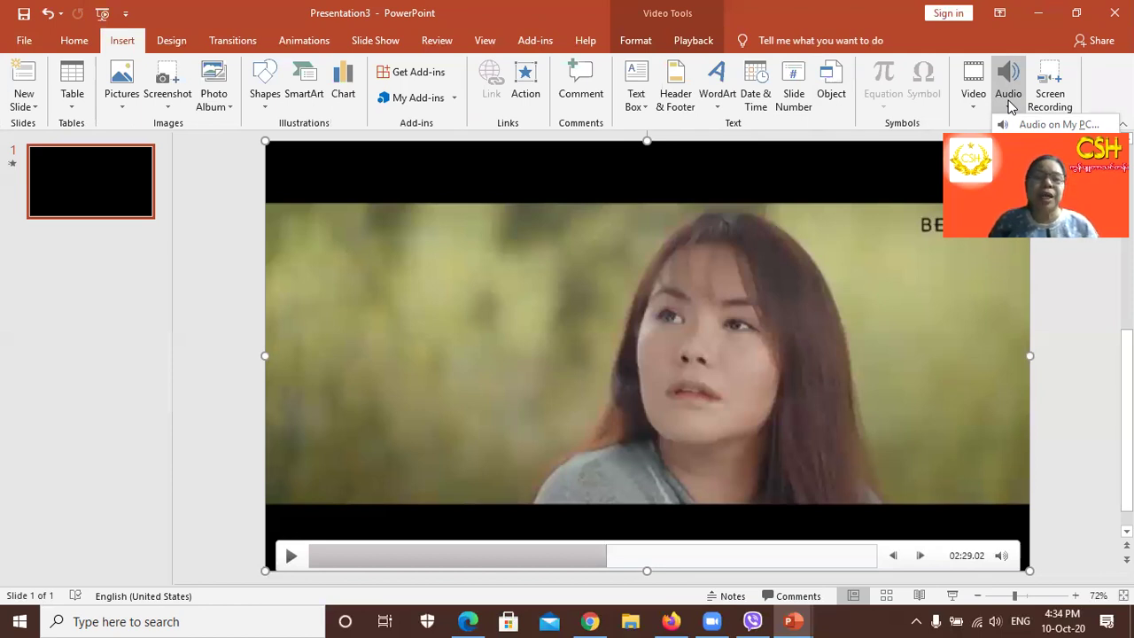
left_click(245, 41)
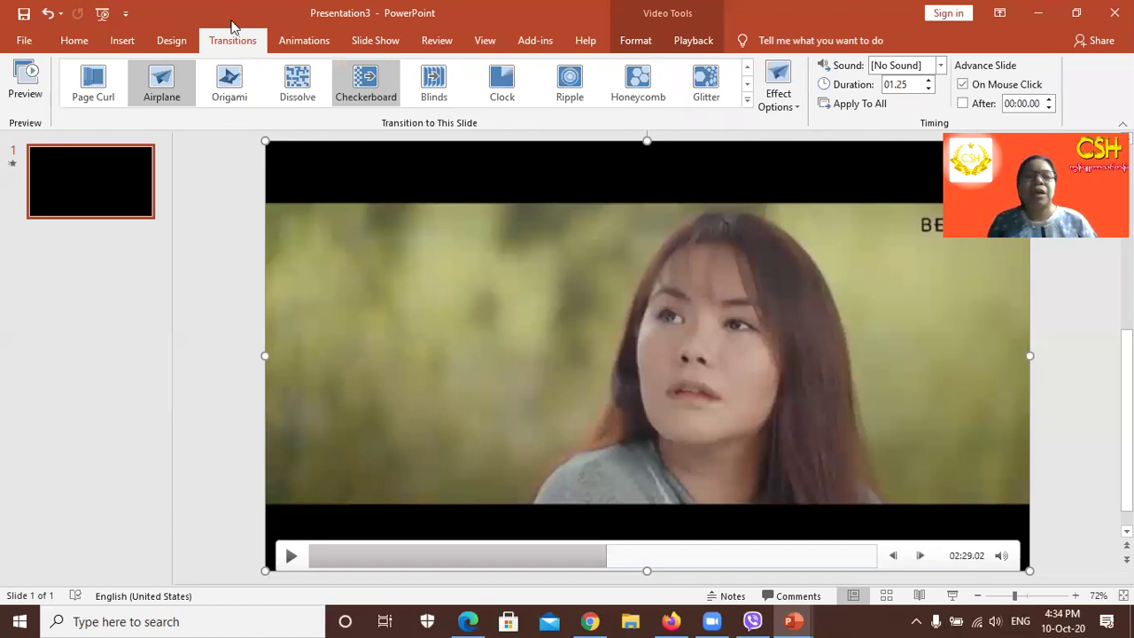
left_click(124, 45)
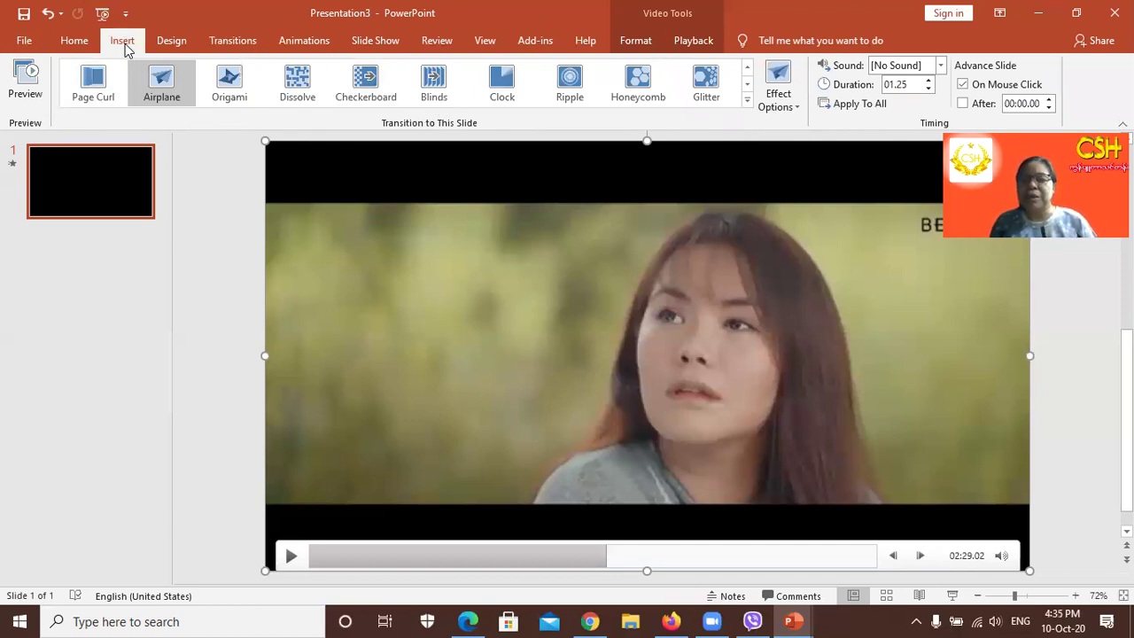
left_click(1007, 104)
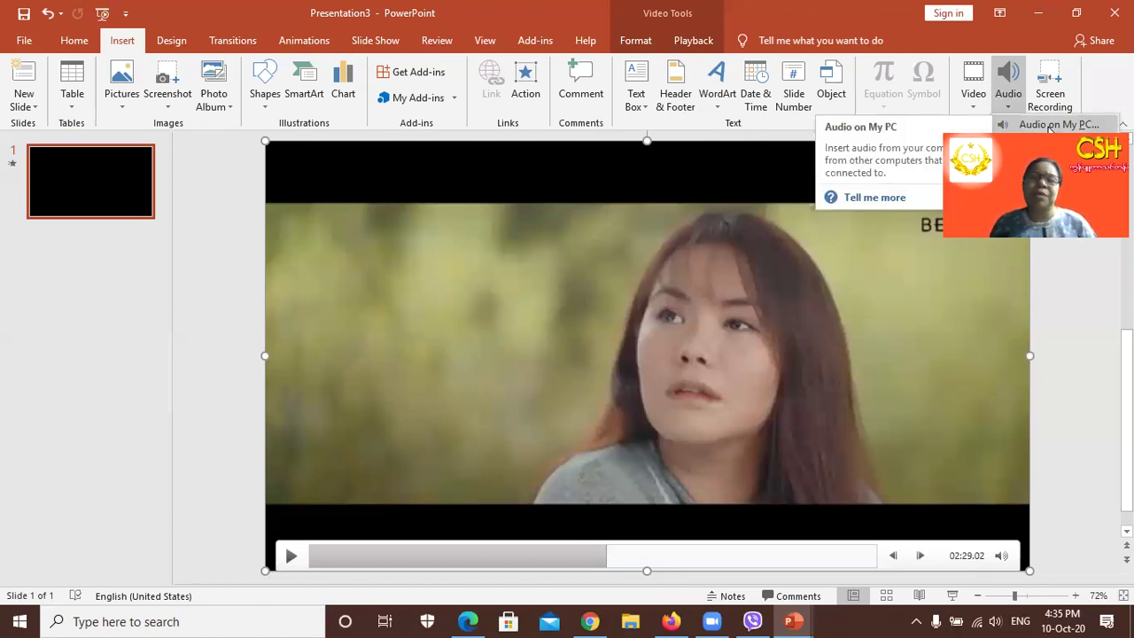
left_click(1050, 125)
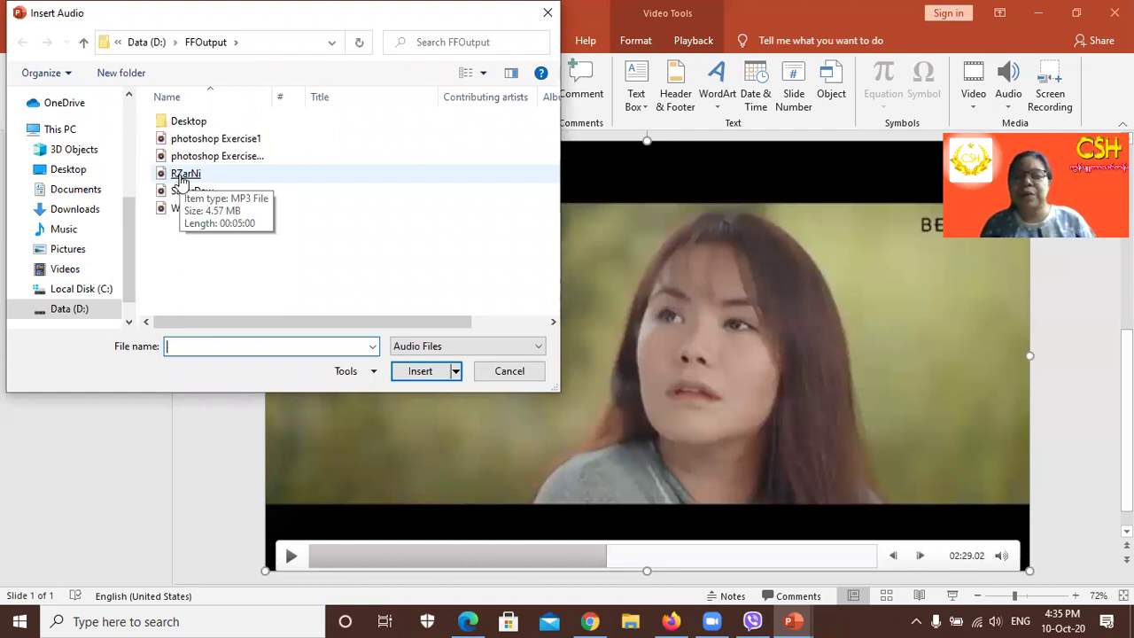
left_click(181, 175)
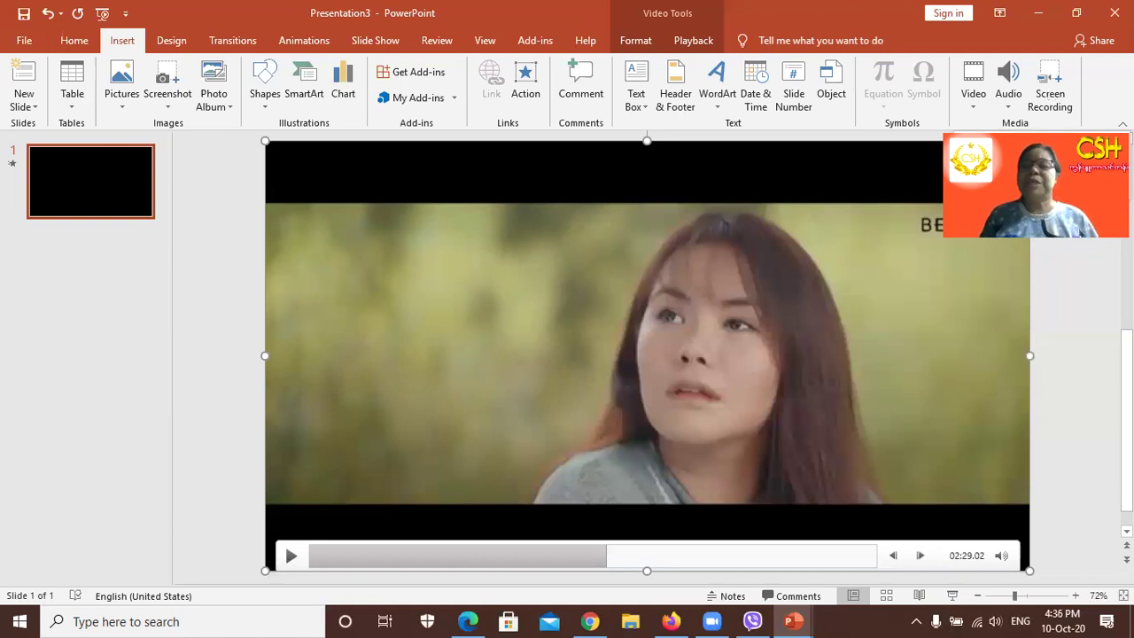
left_click(1009, 108)
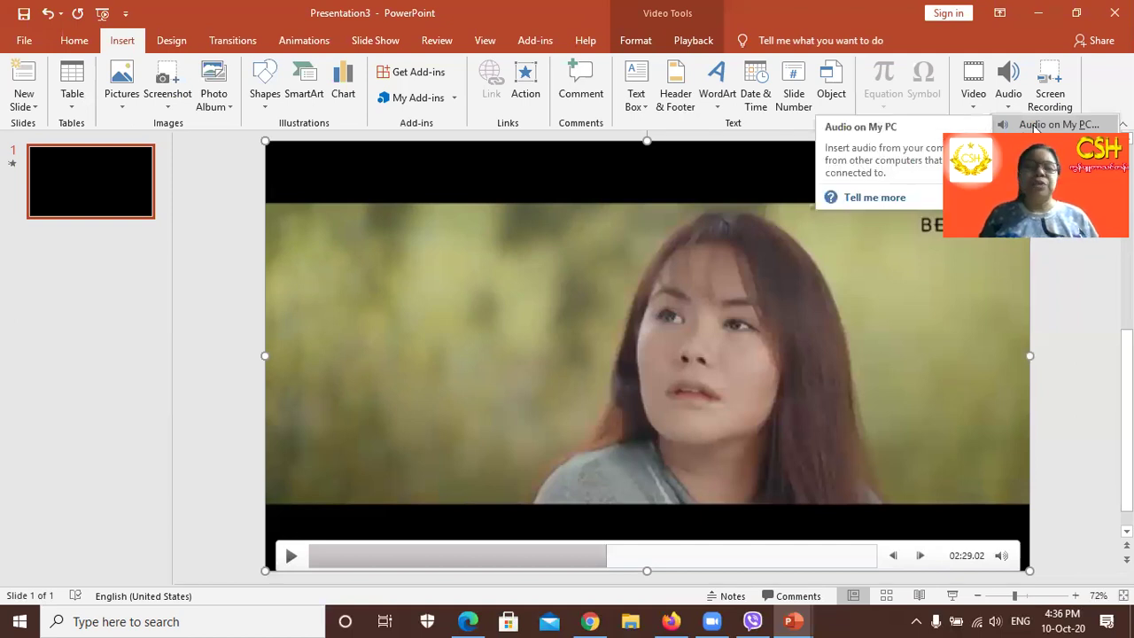
left_click(1034, 126)
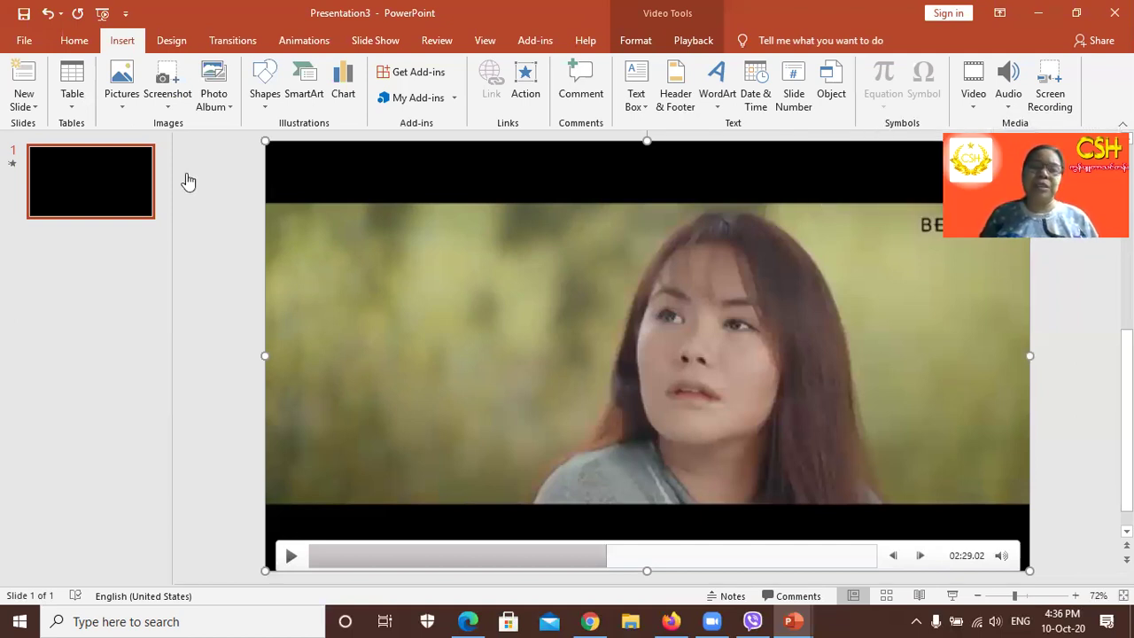
key("Return")
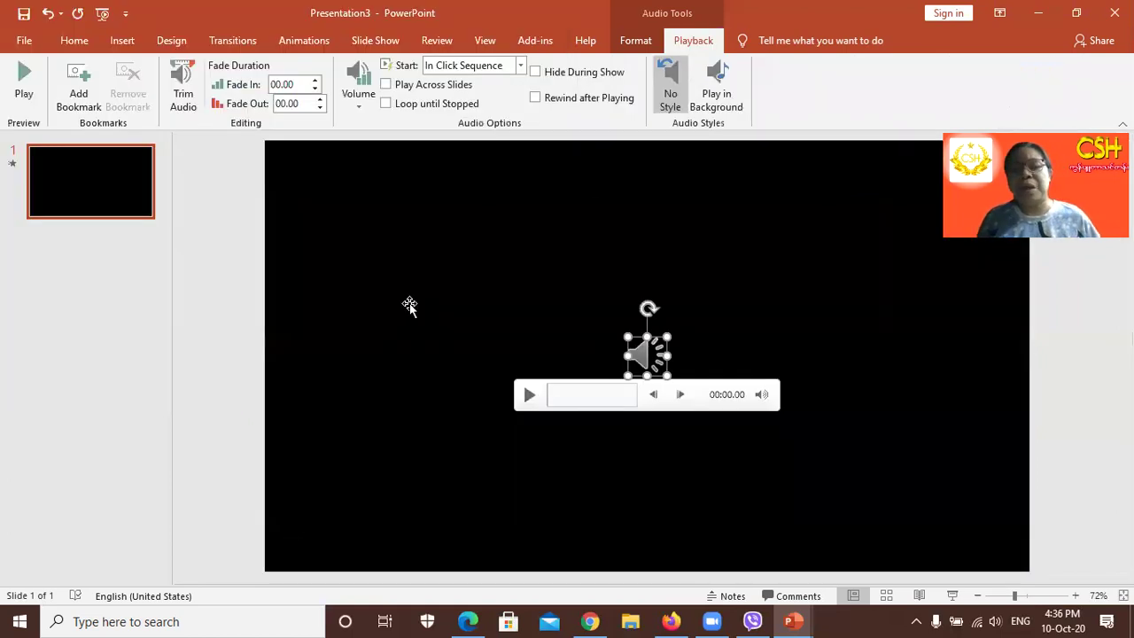
Step: Preview the audio to about 00:07 and leave it with No Style
left_click(529, 395)
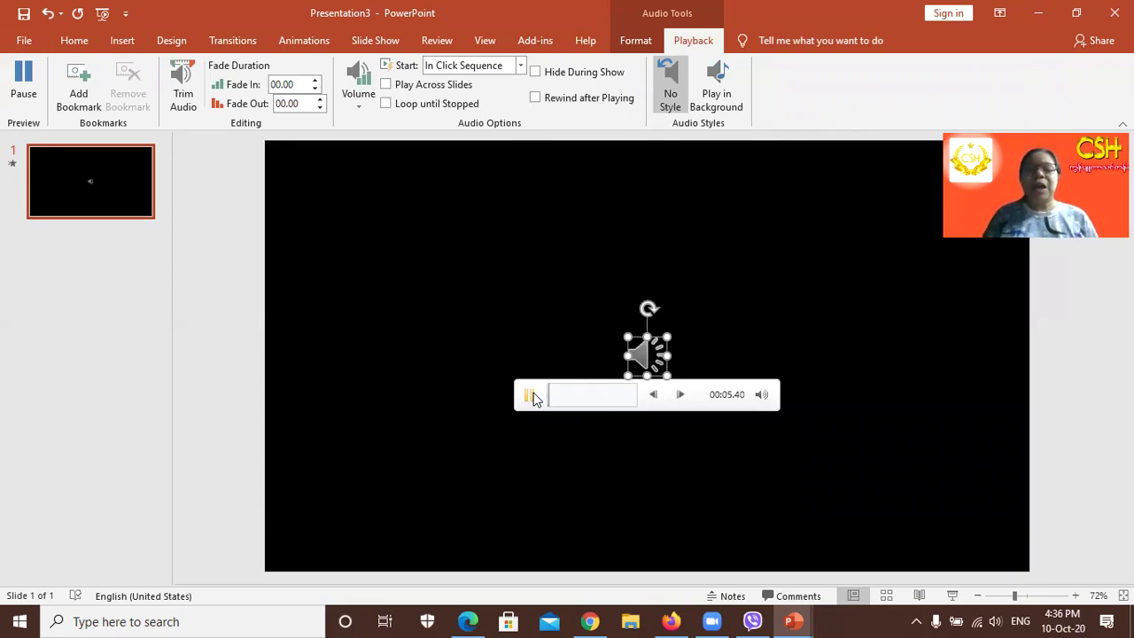
left_click(529, 395)
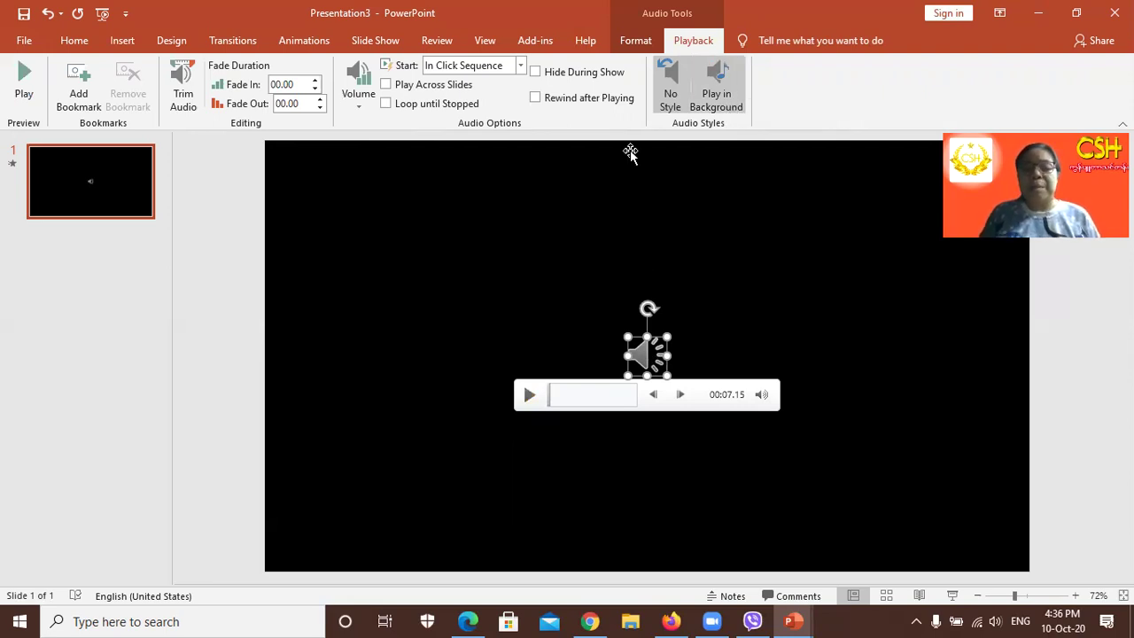
left_click(676, 89)
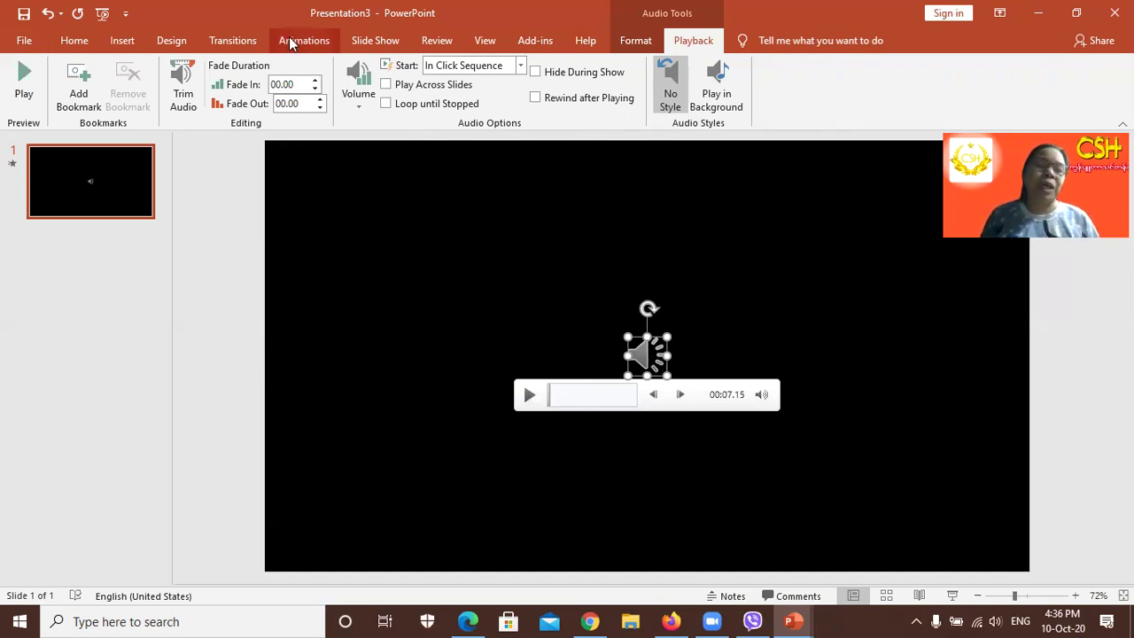
left_click(356, 42)
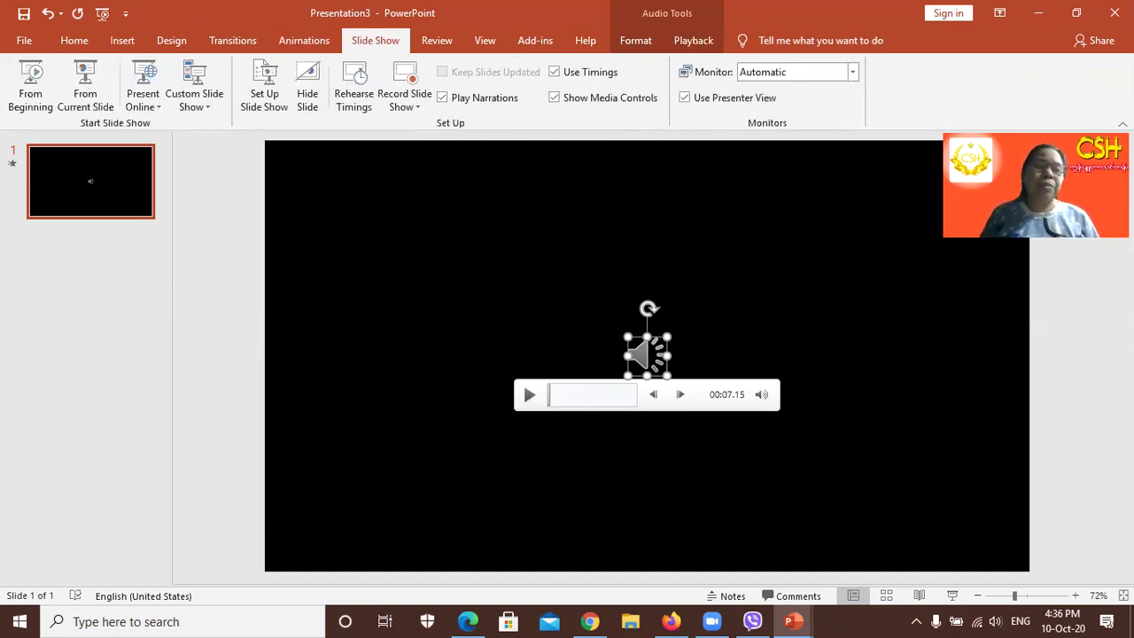
left_click(31, 84)
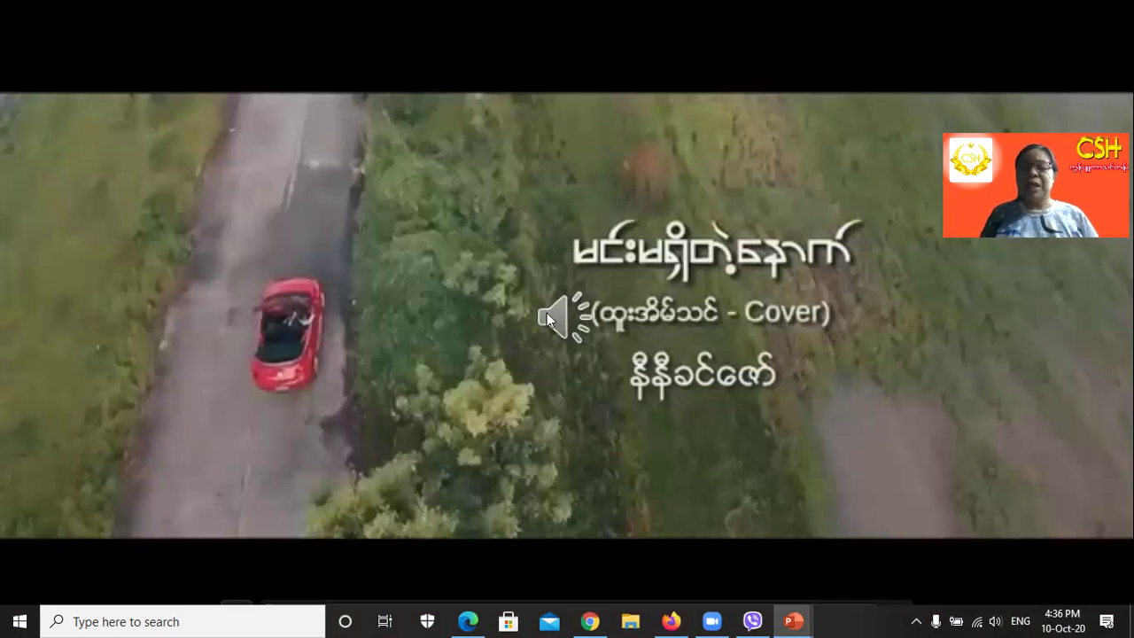
mouse_move(553, 317)
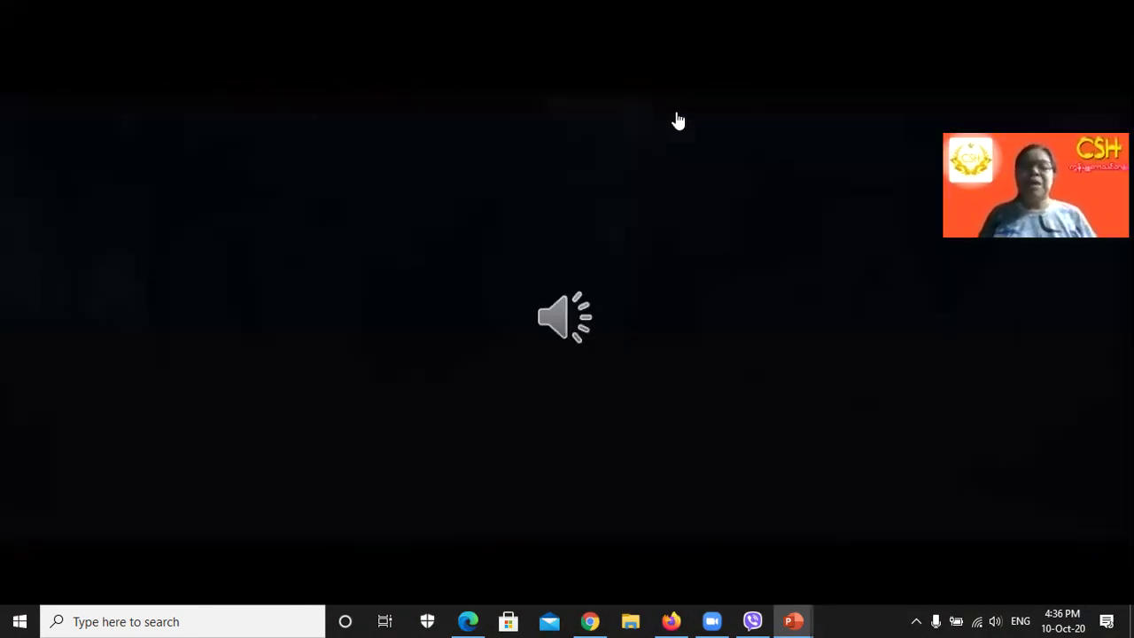
left_click(564, 317)
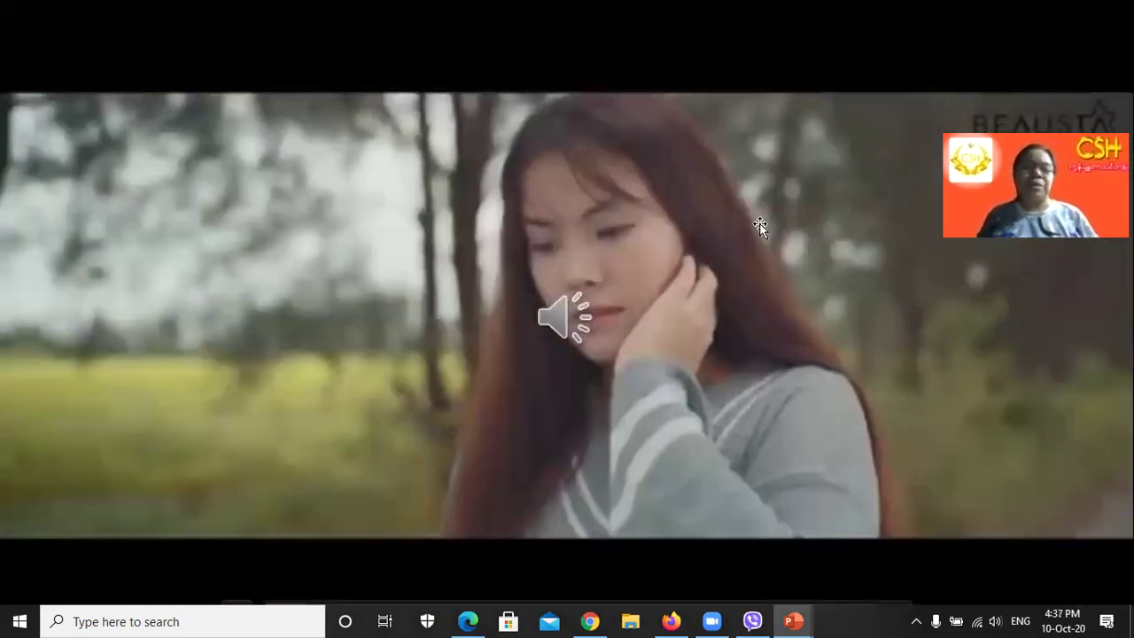
key("Escape")
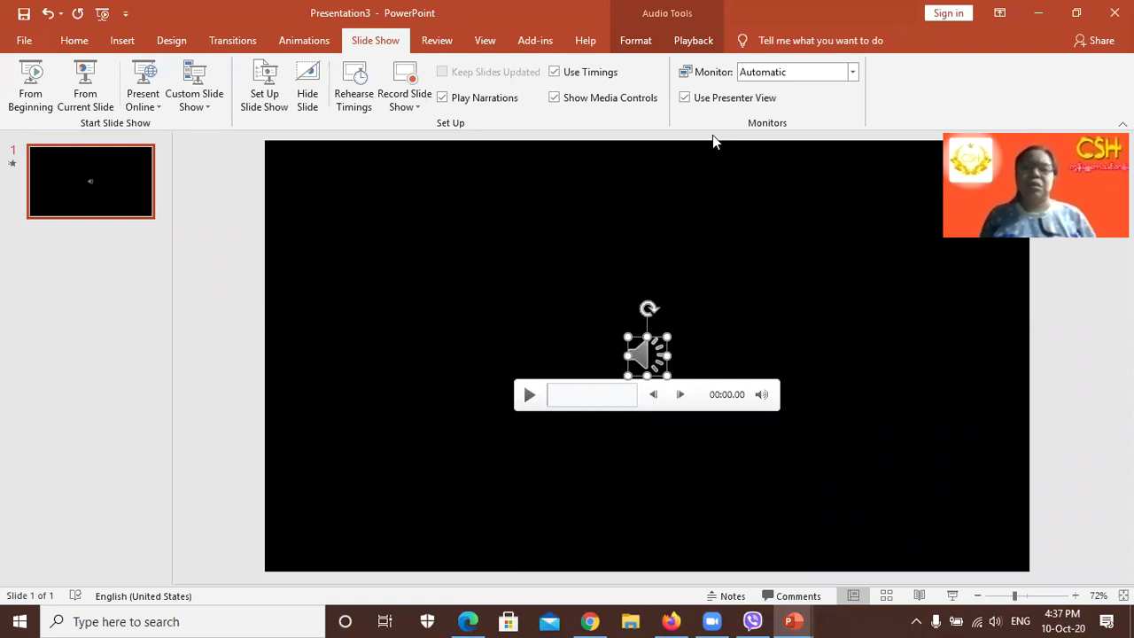
Step: Set the audio to Play in Background, then run the show From Beginning
left_click(687, 44)
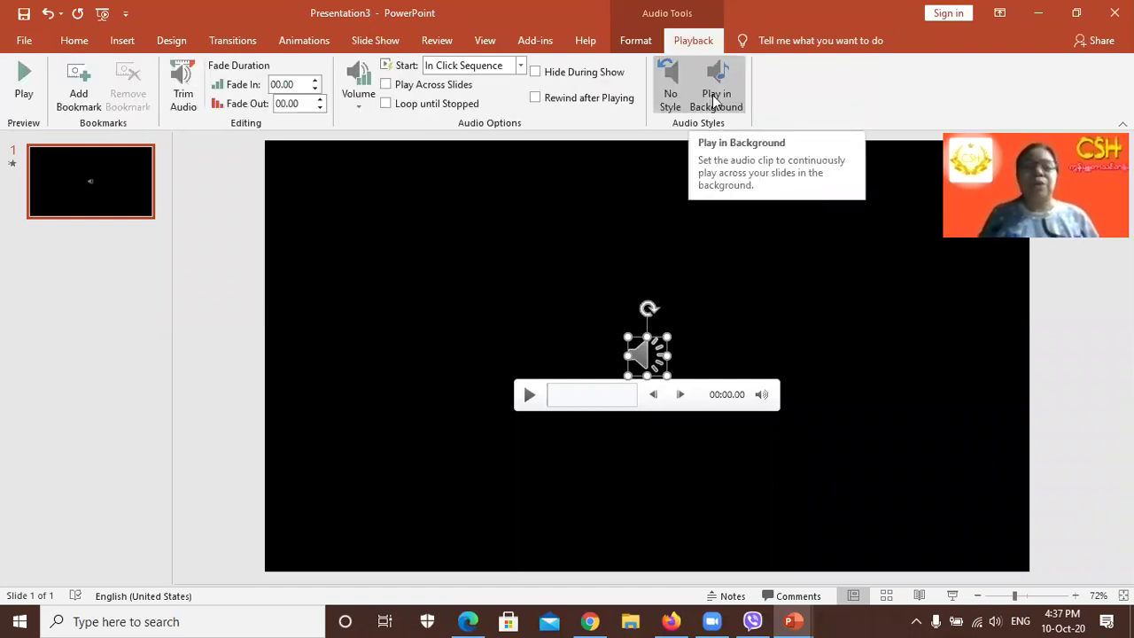
left_click(714, 100)
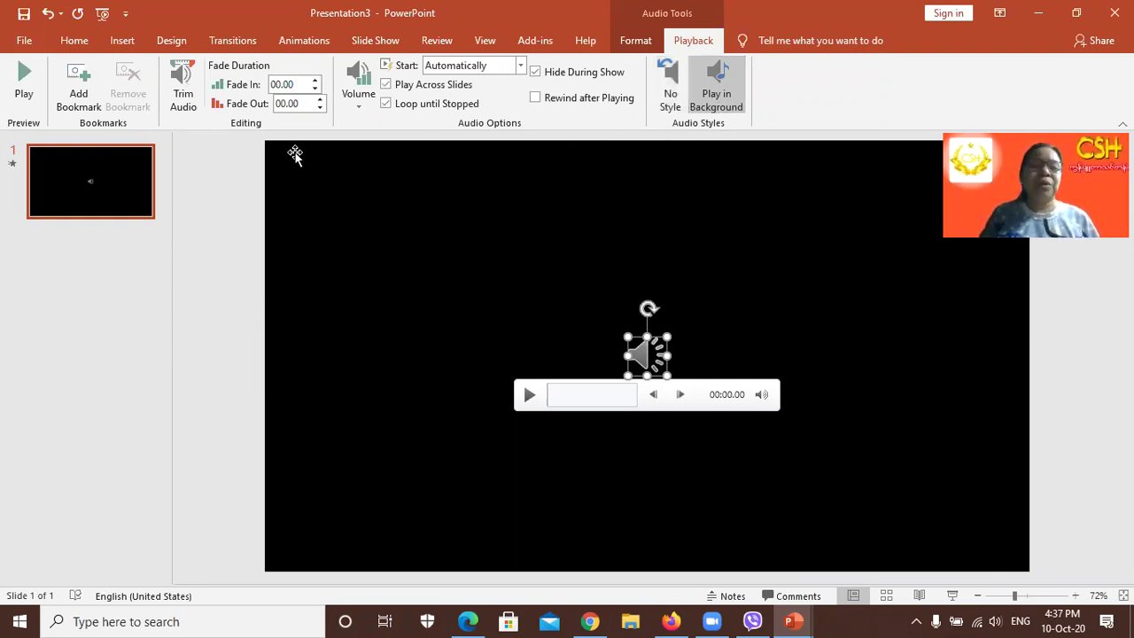
left_click(358, 97)
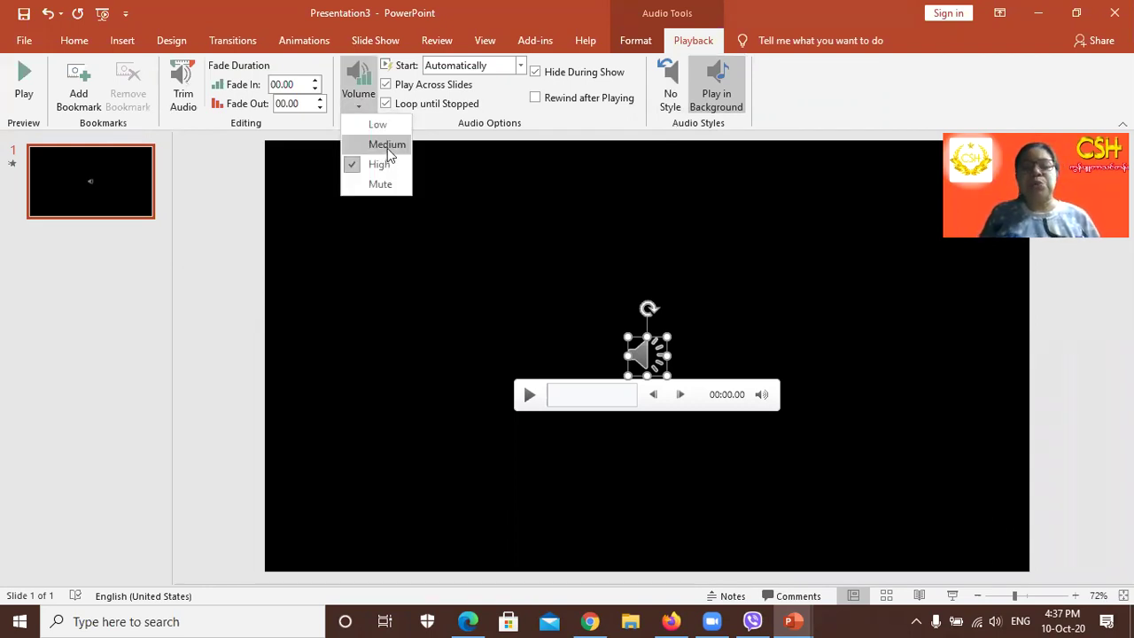
left_click(415, 190)
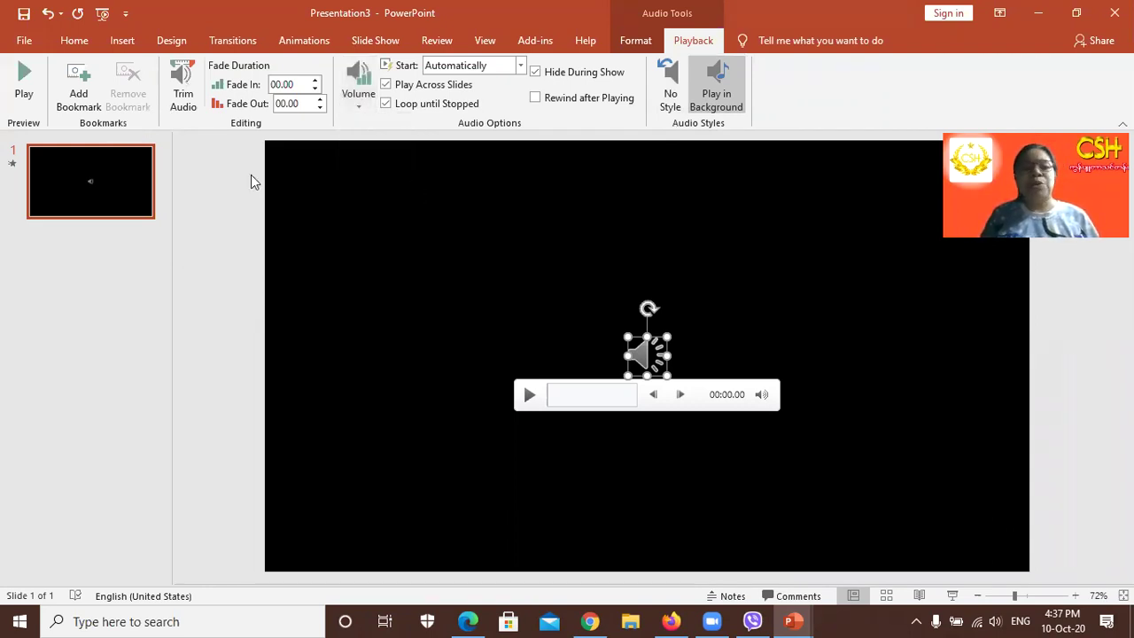
left_click(29, 89)
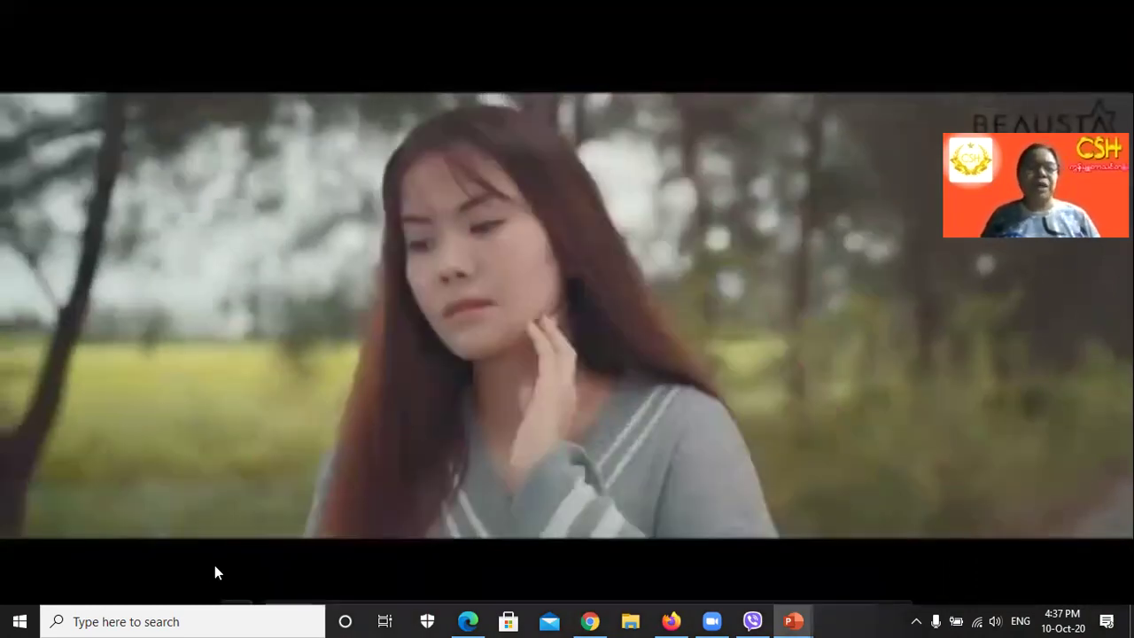
Step: Watch the slide show with background music, then end it with Esc
key("Escape")
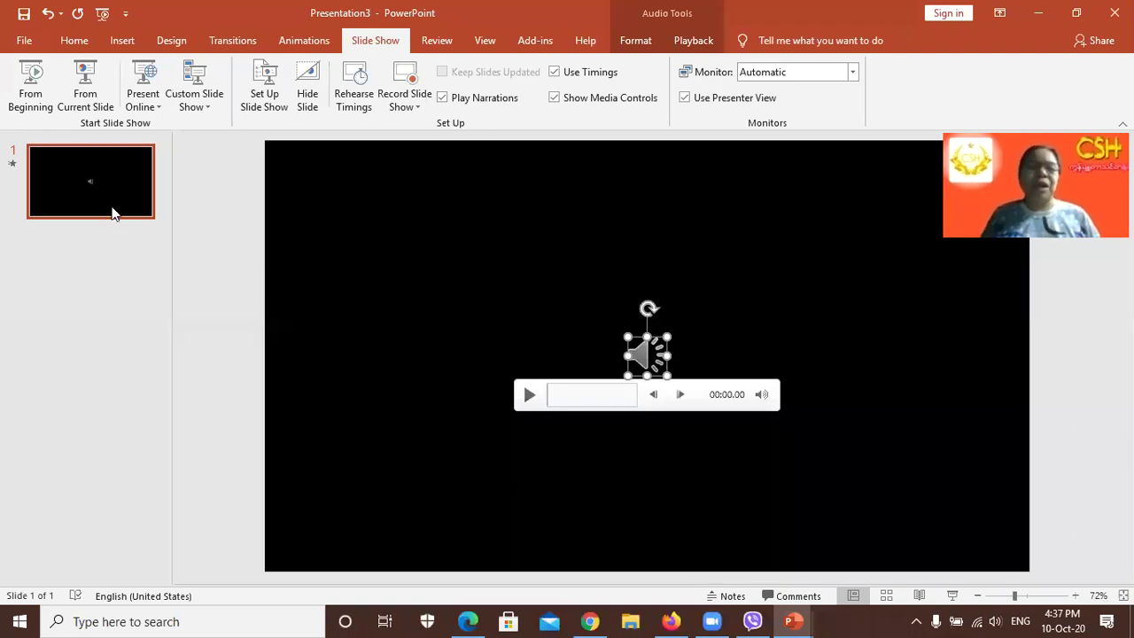
Step: Deselect the audio icon and launch Screen Recording from the Insert tab
left_click(114, 212)
left_click(131, 38)
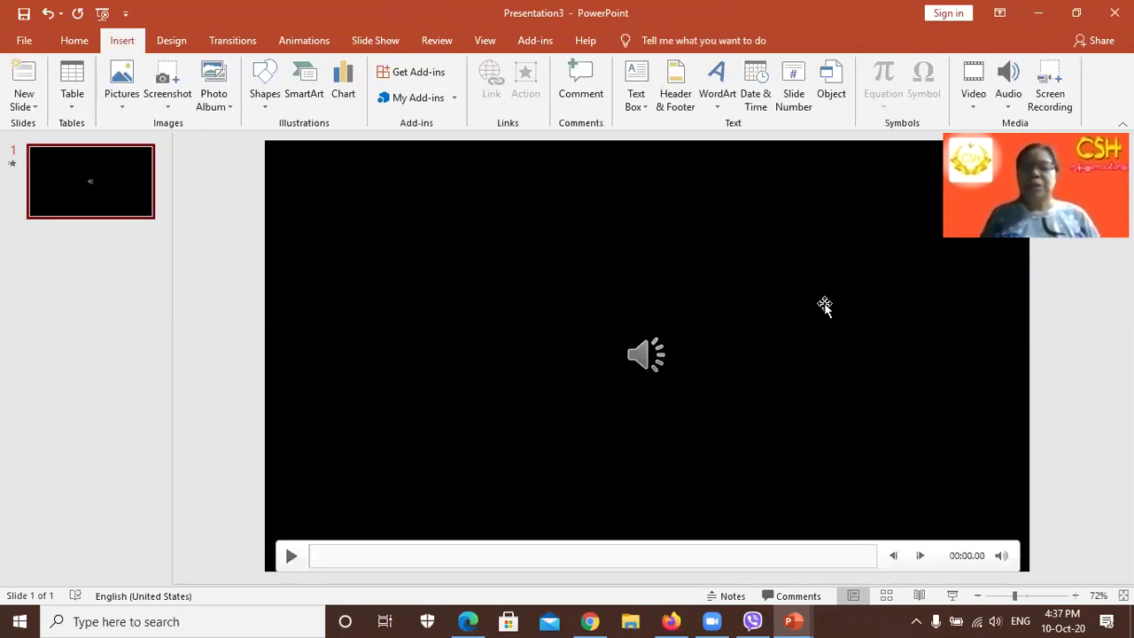
left_click(1054, 98)
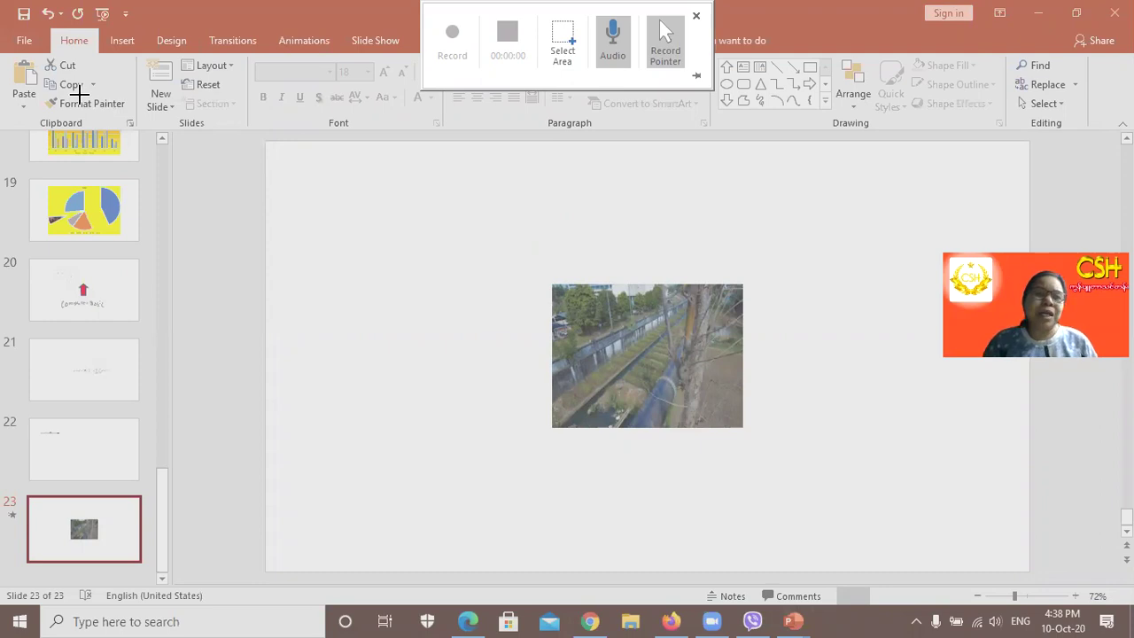
Step: Select the entire screen as the recording area with Windows+Shift+F
left_click_drag(2, 9, 509, 428)
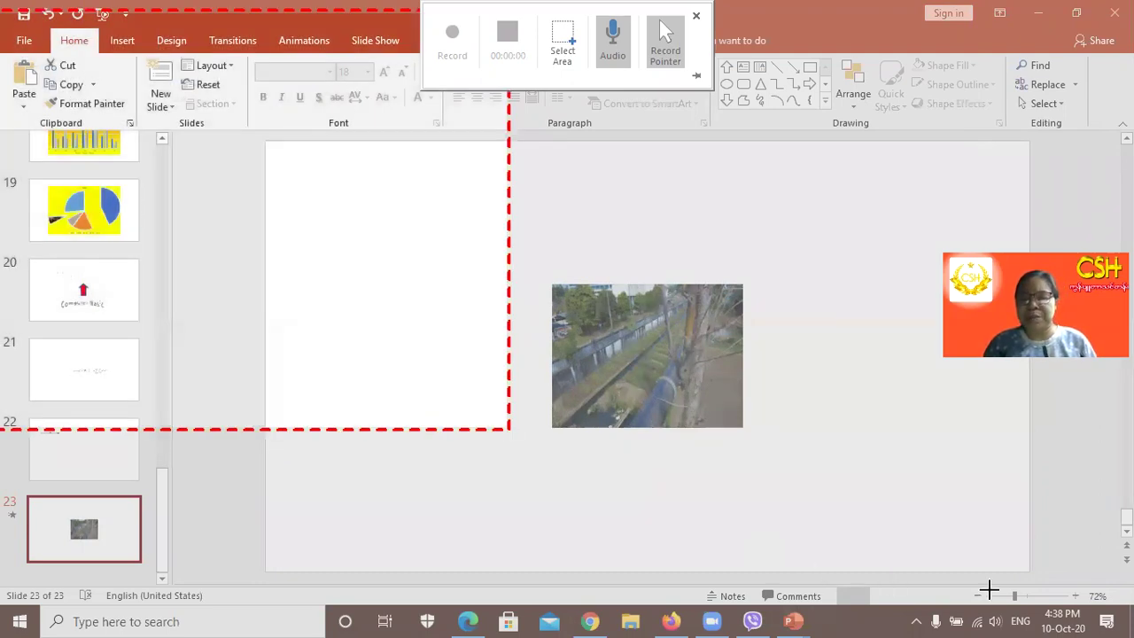
left_click_drag(988, 589, 989, 594)
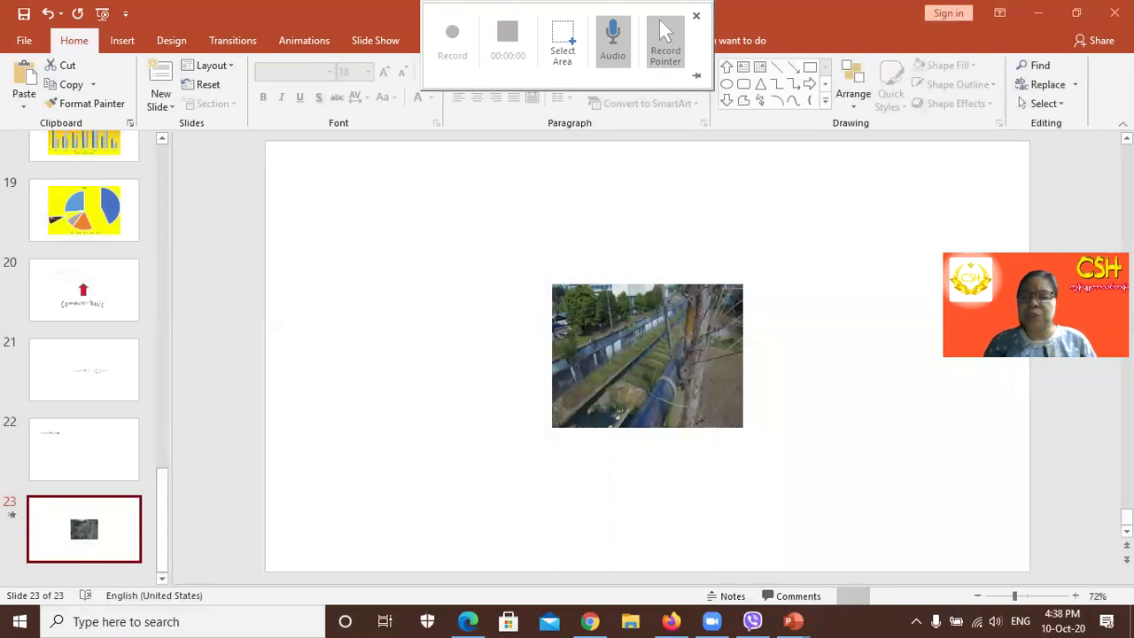
key("super+shift+f")
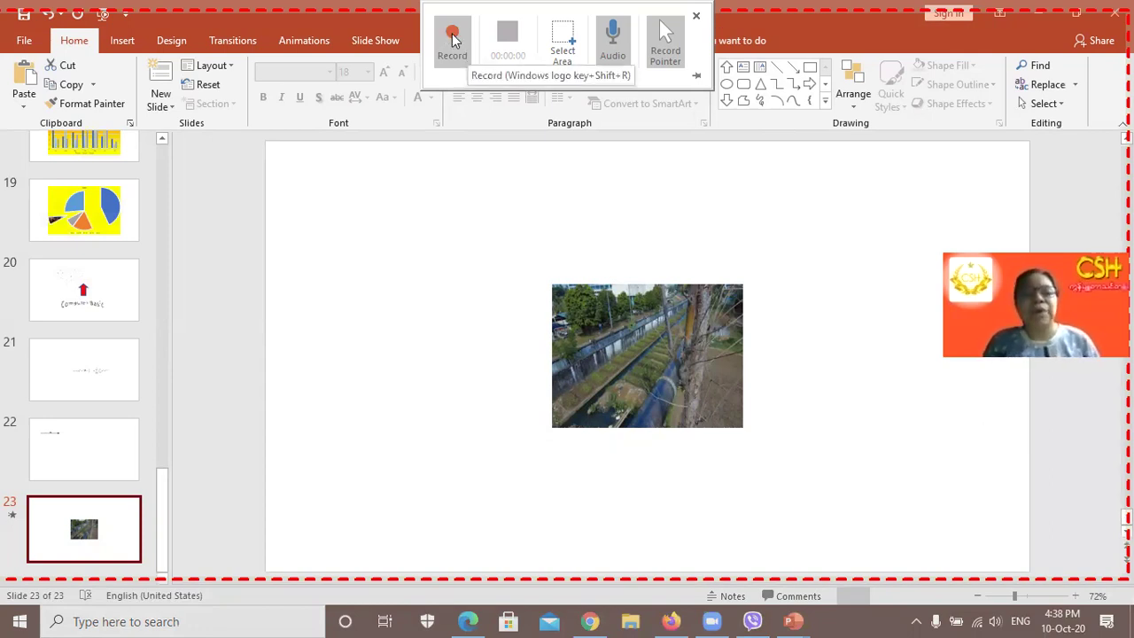
Step: Start recording and browse slides 7, 8, 9, 1 and 3 before landing on slide 5
left_click(453, 38)
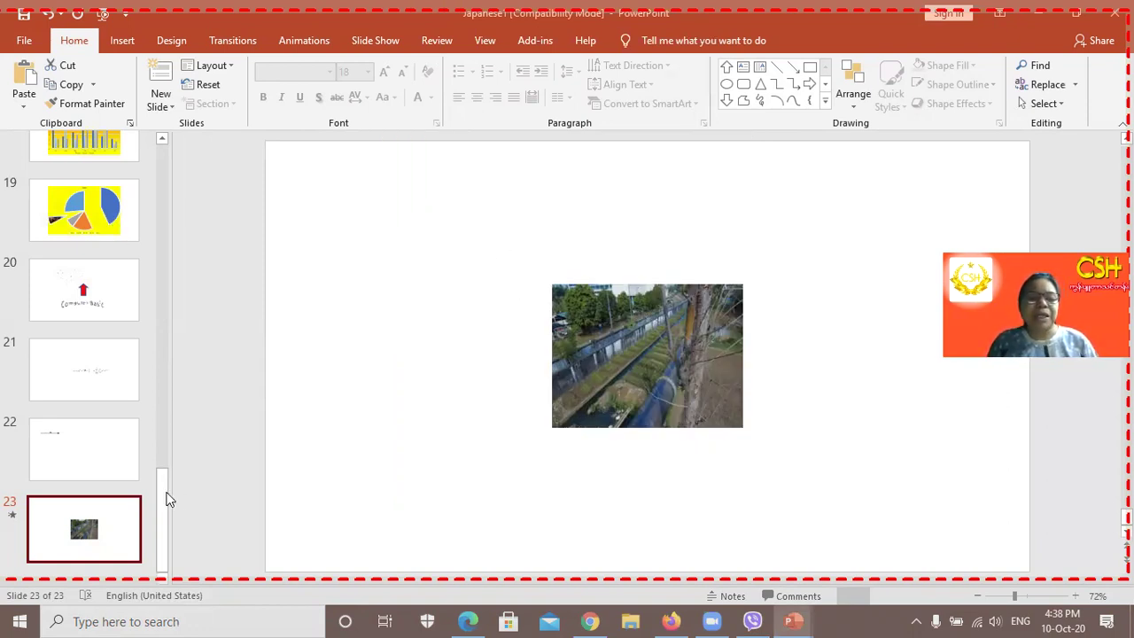
scroll(167, 276, "up", 10)
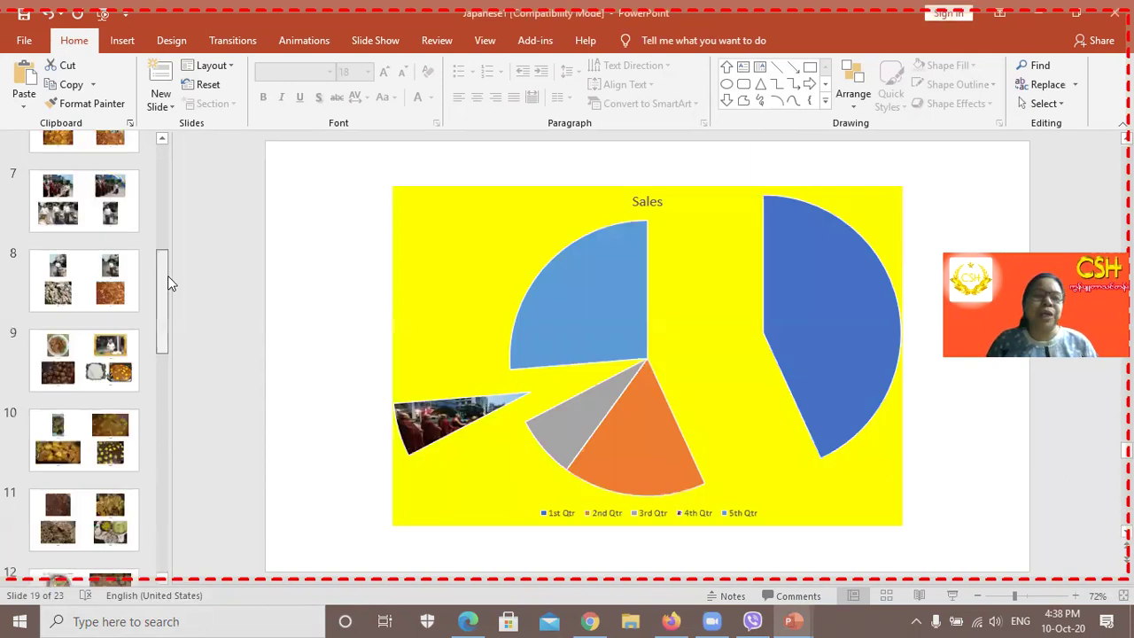
left_click(110, 211)
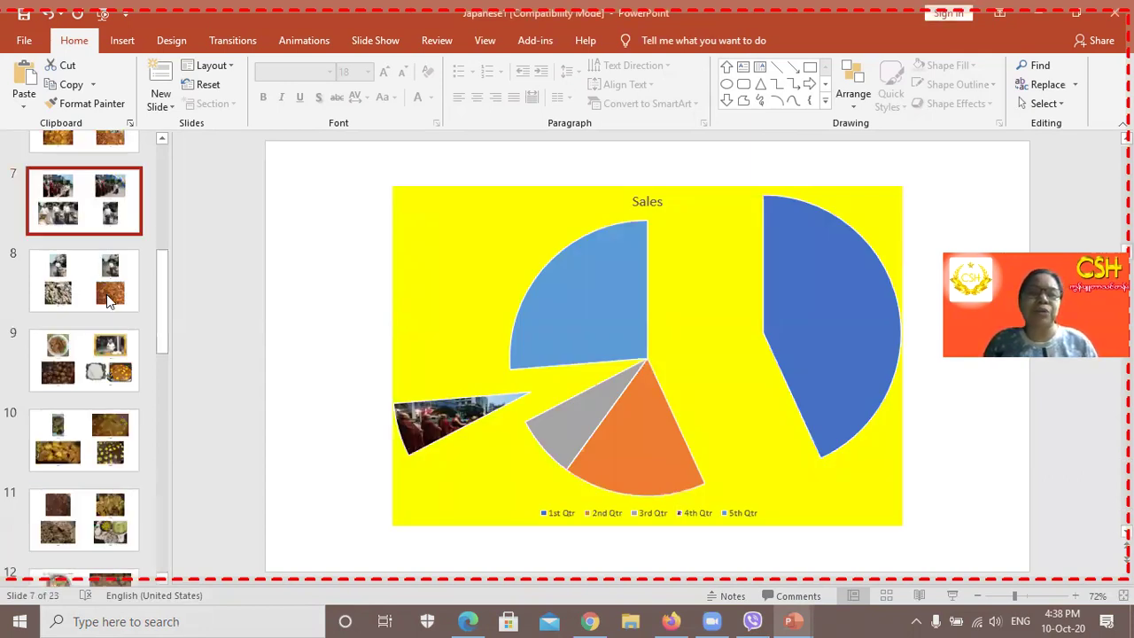
left_click(108, 292)
left_click(108, 368)
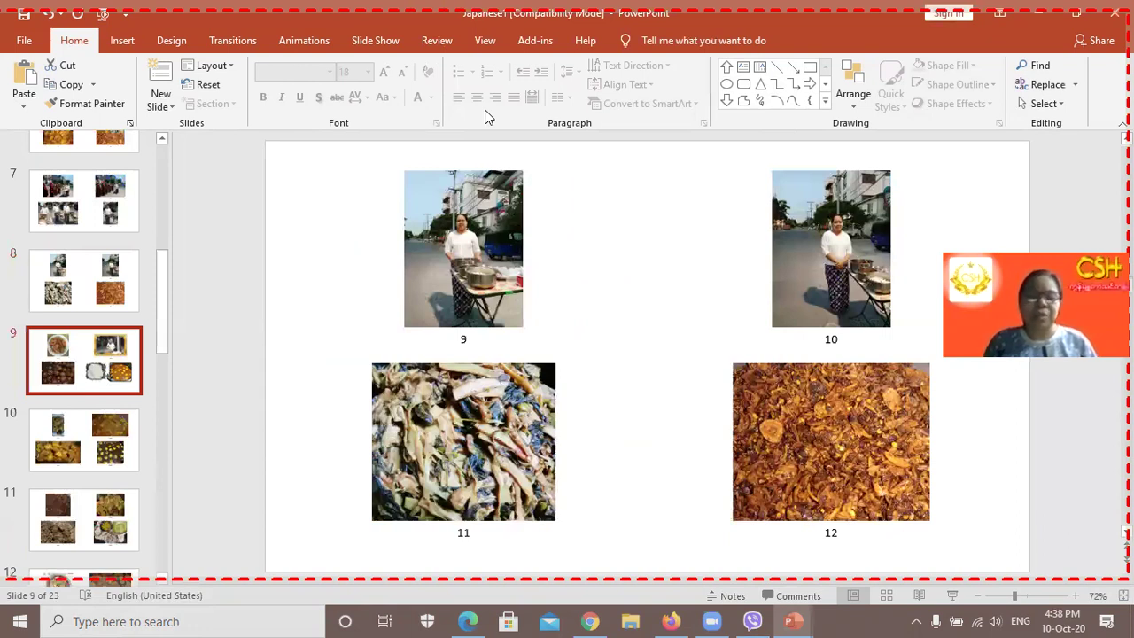
left_click(79, 294)
key("Up")
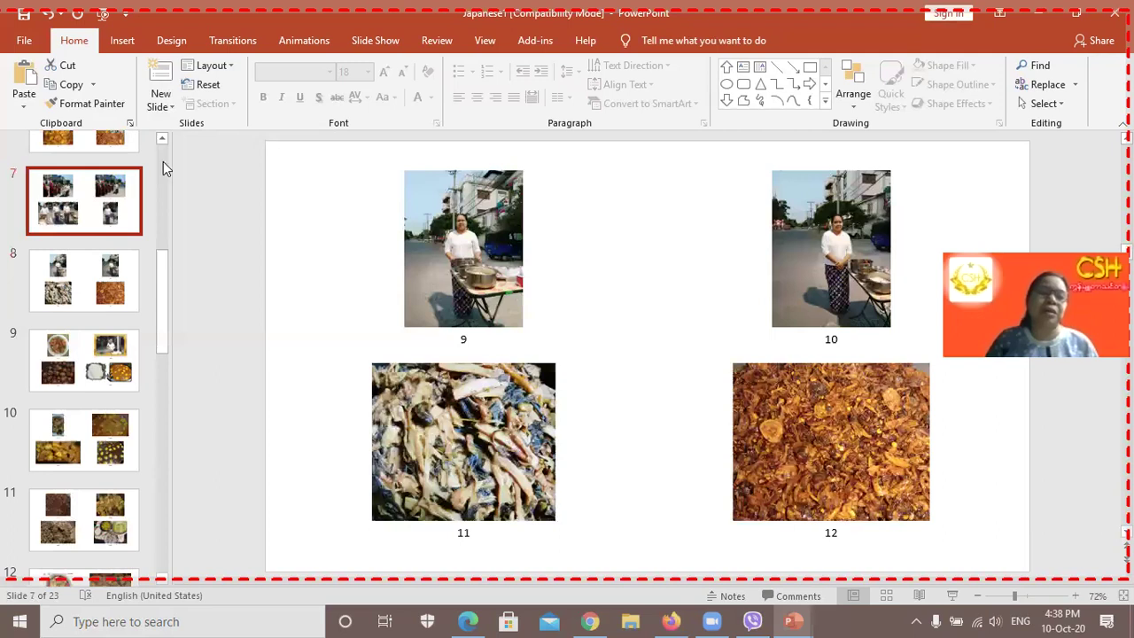
scroll(163, 164, "up", 5)
left_click(111, 193)
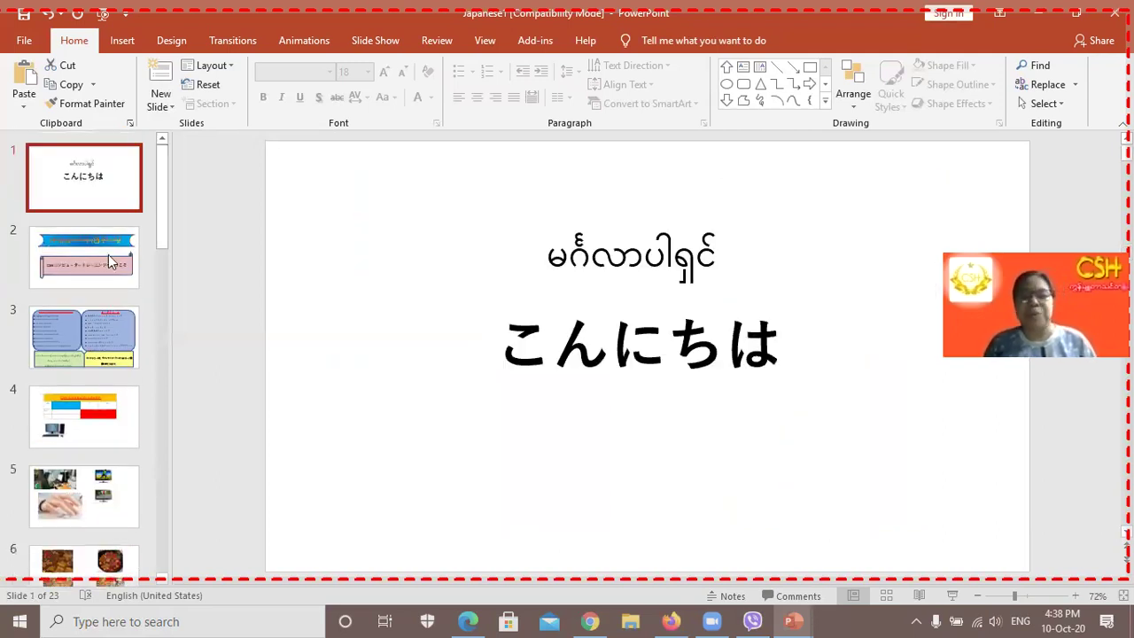
left_click(106, 370)
key("Down")
key("Down")
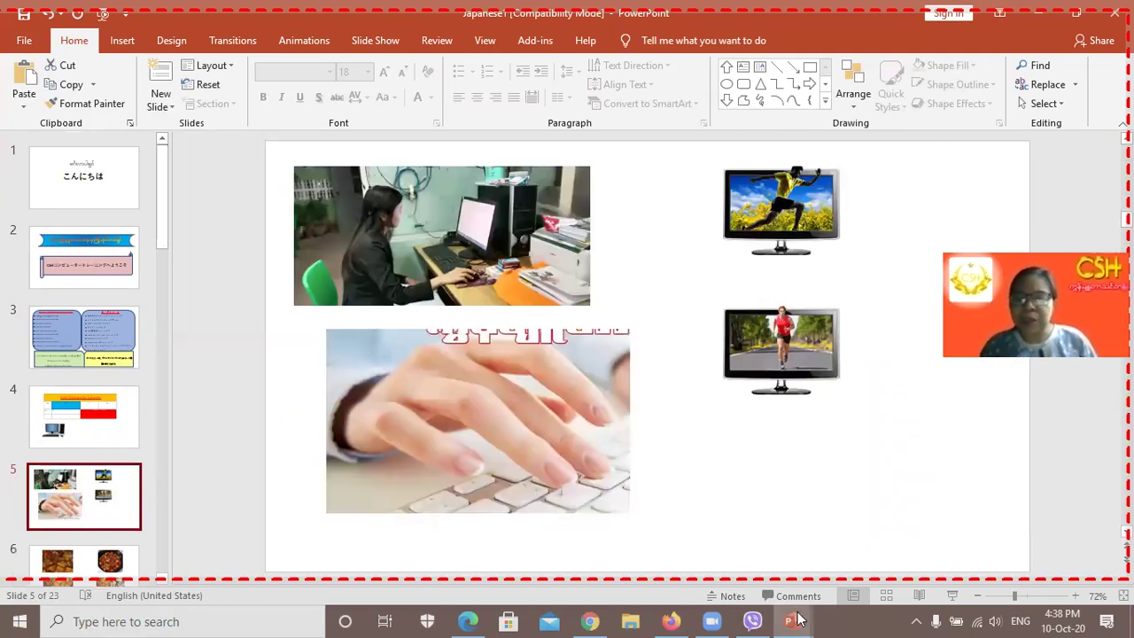
Step: Close the Settings window and stop the screen recording to insert the clip
mouse_move(800, 620)
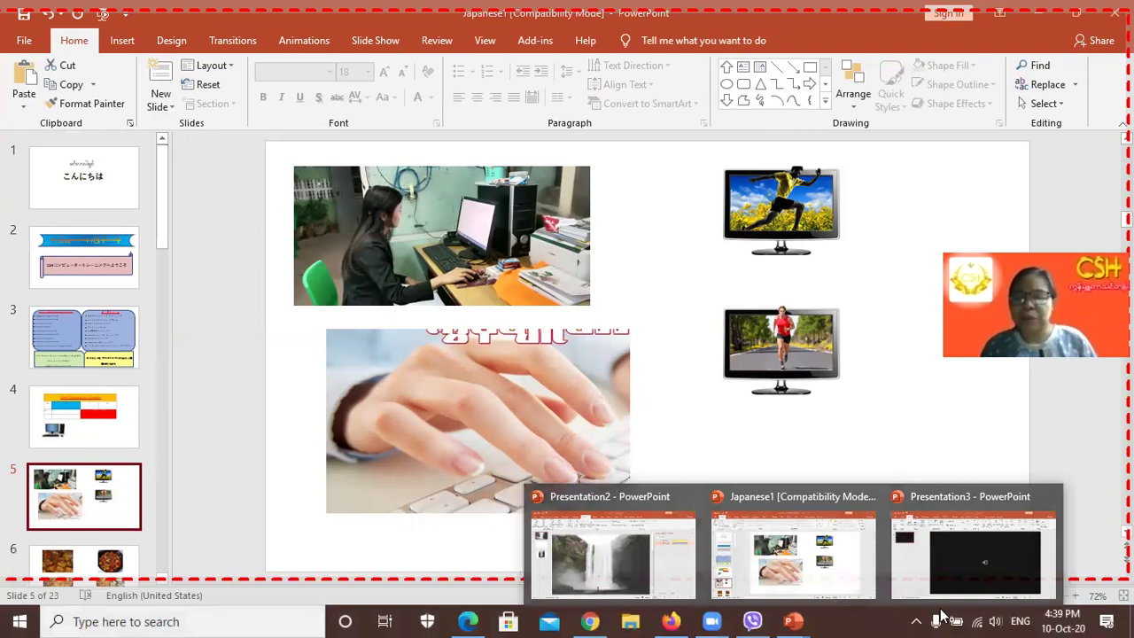
left_click(937, 620)
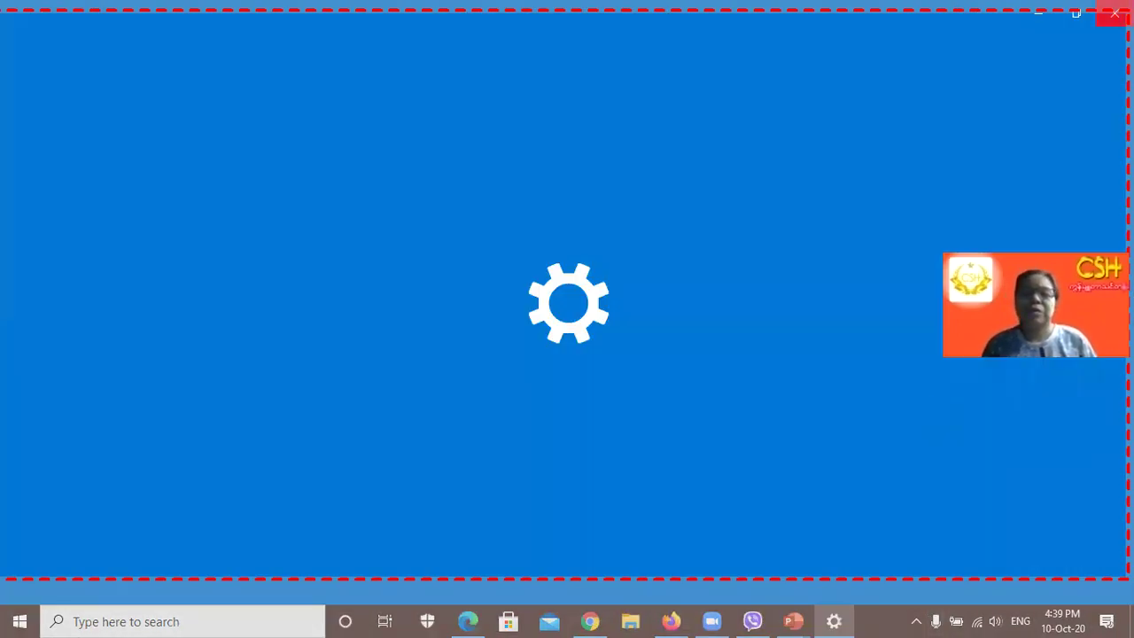
left_click(1114, 12)
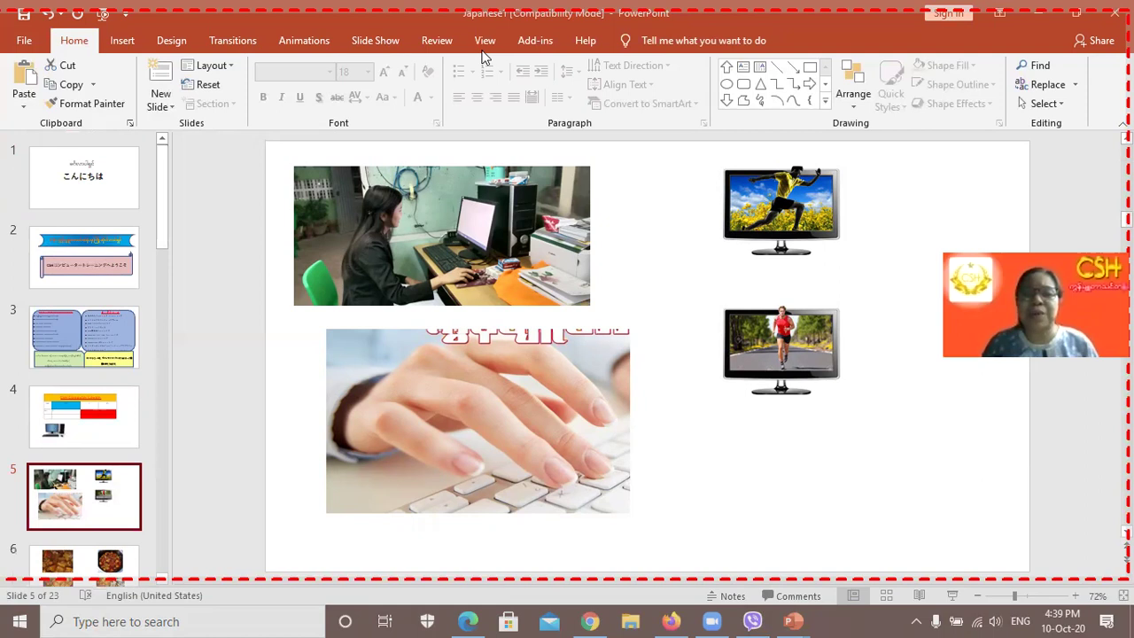
mouse_move(531, 54)
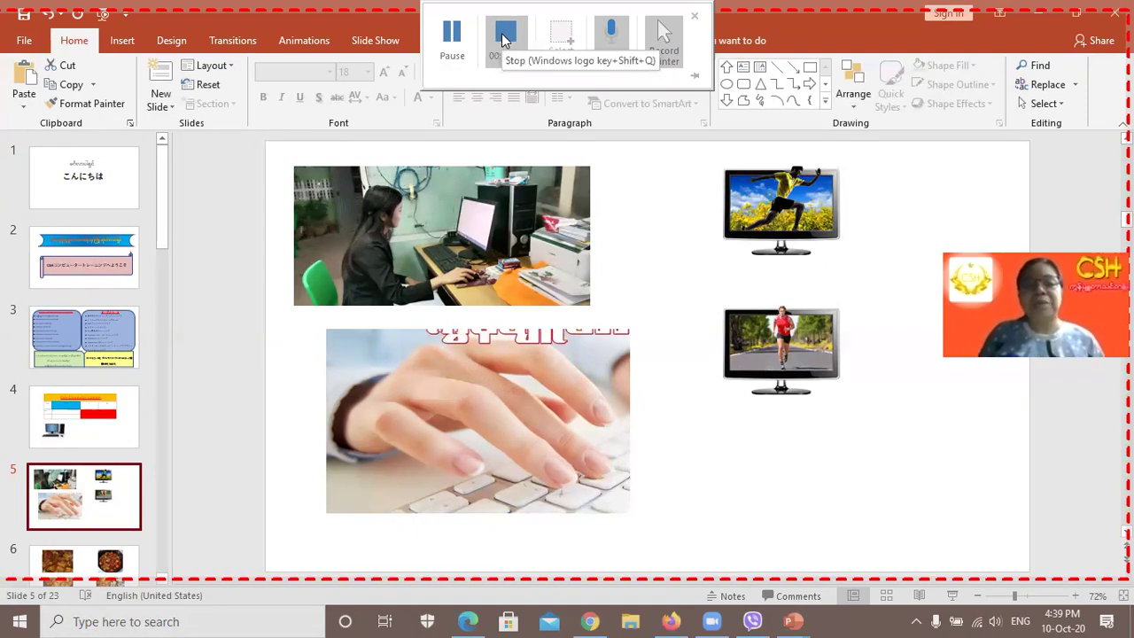
left_click(503, 37)
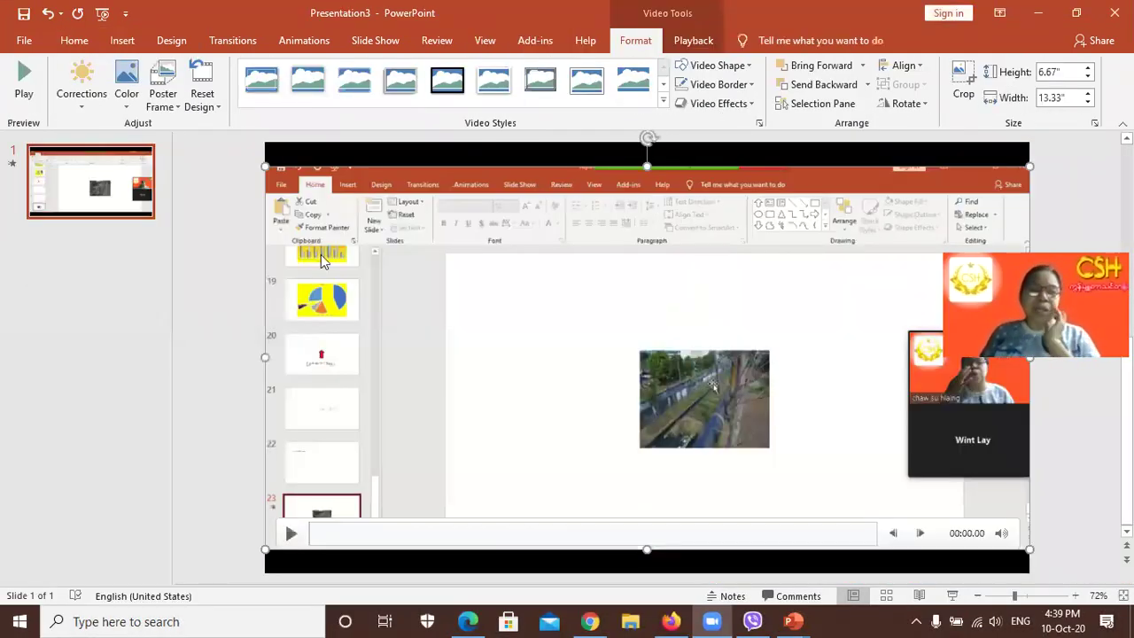
Step: Select the inserted screen recording and play it to about 00:34, then click off it
left_click(103, 173)
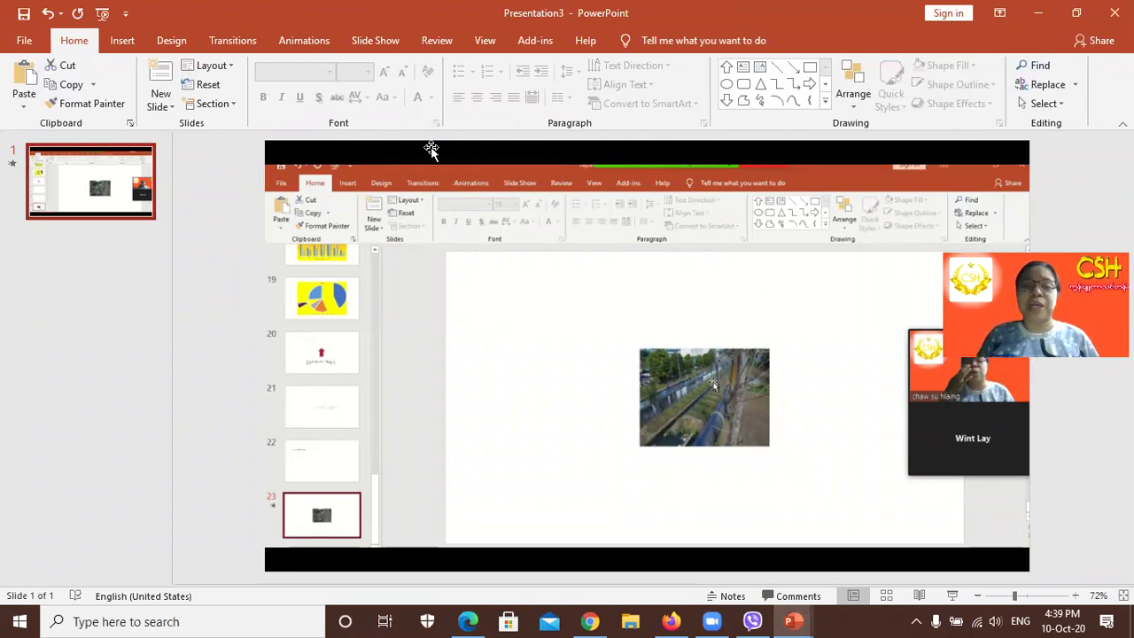
mouse_move(285, 518)
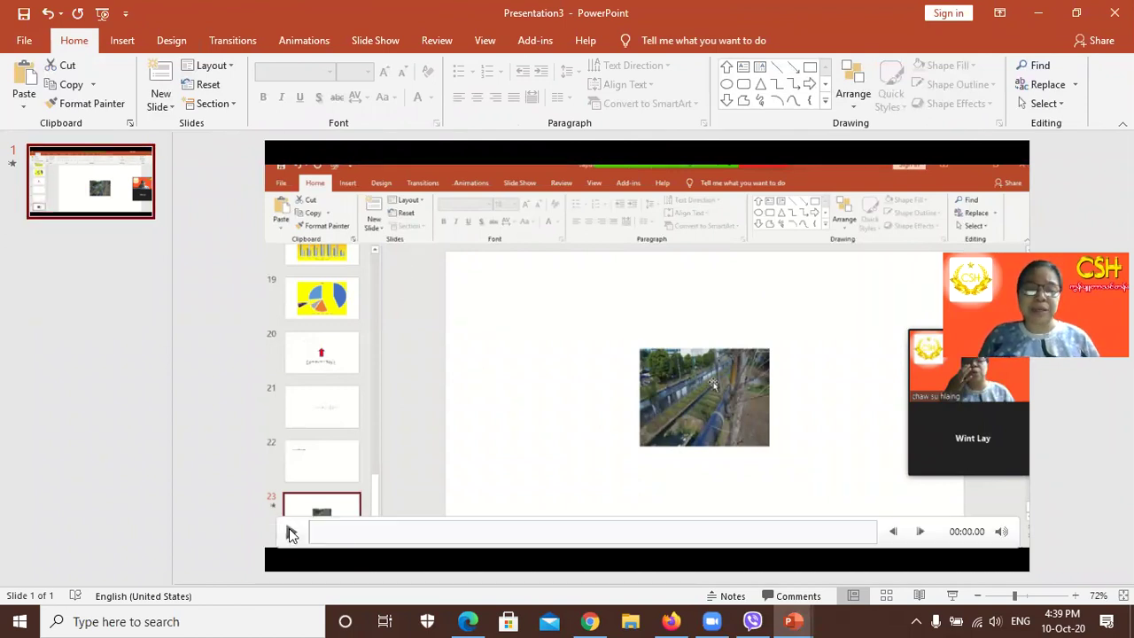
left_click(290, 529)
left_click(291, 530)
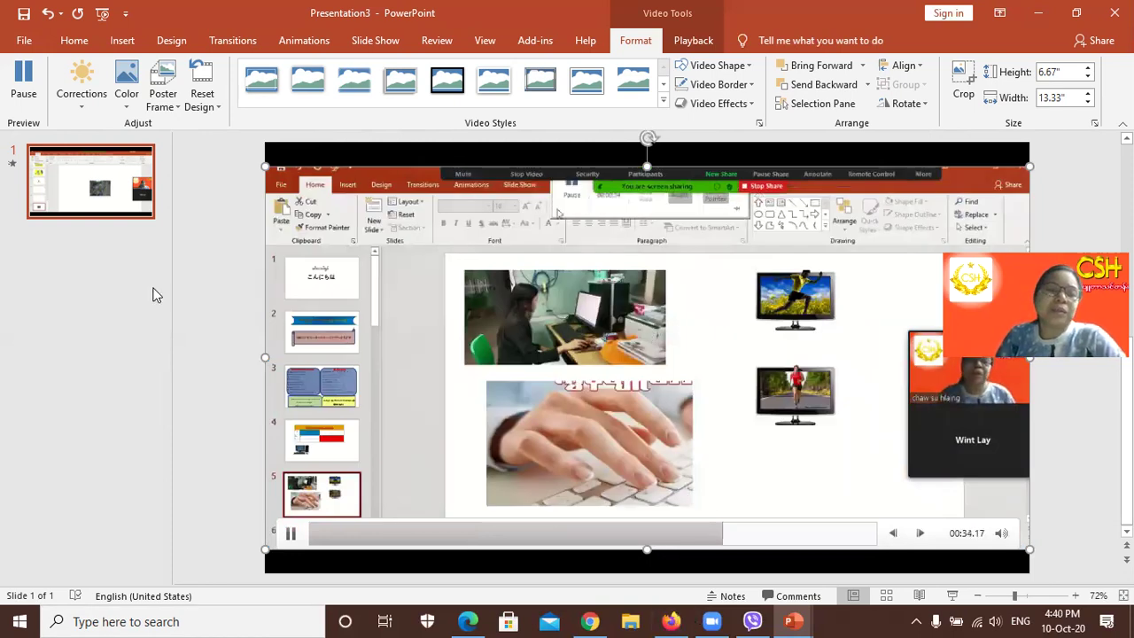
left_click(279, 440)
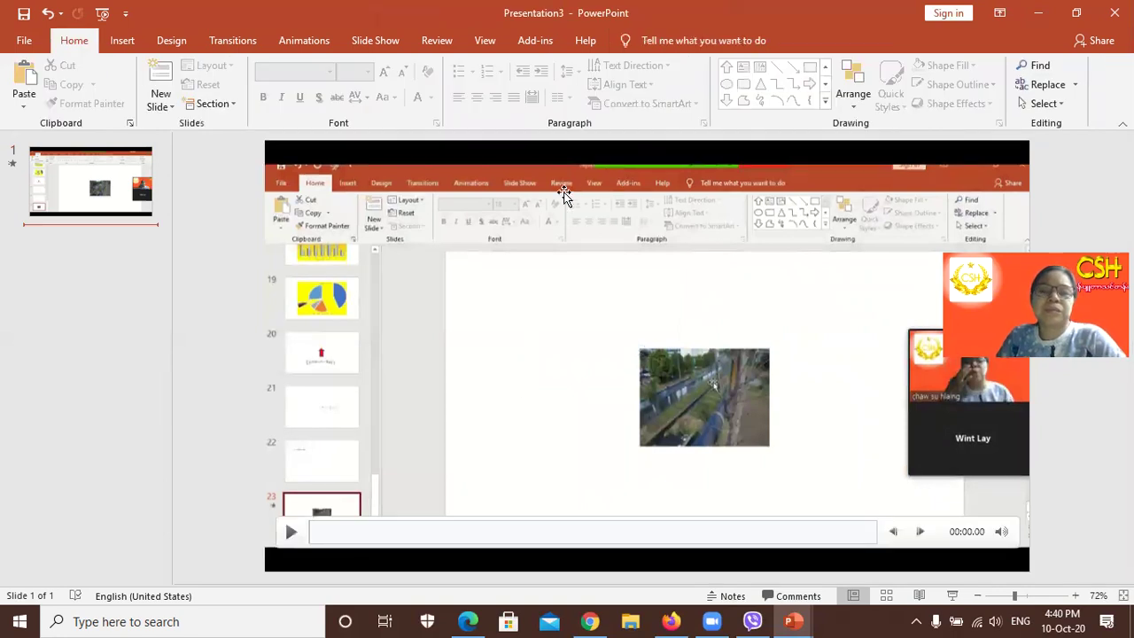
left_click(565, 165)
right_click(565, 165)
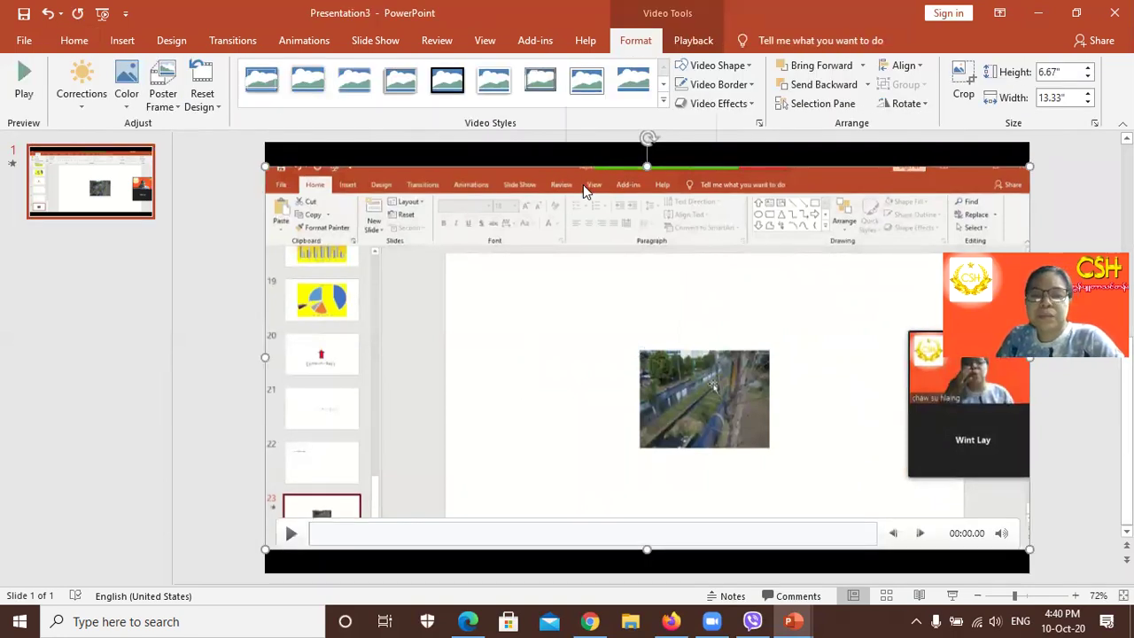
left_click(536, 465)
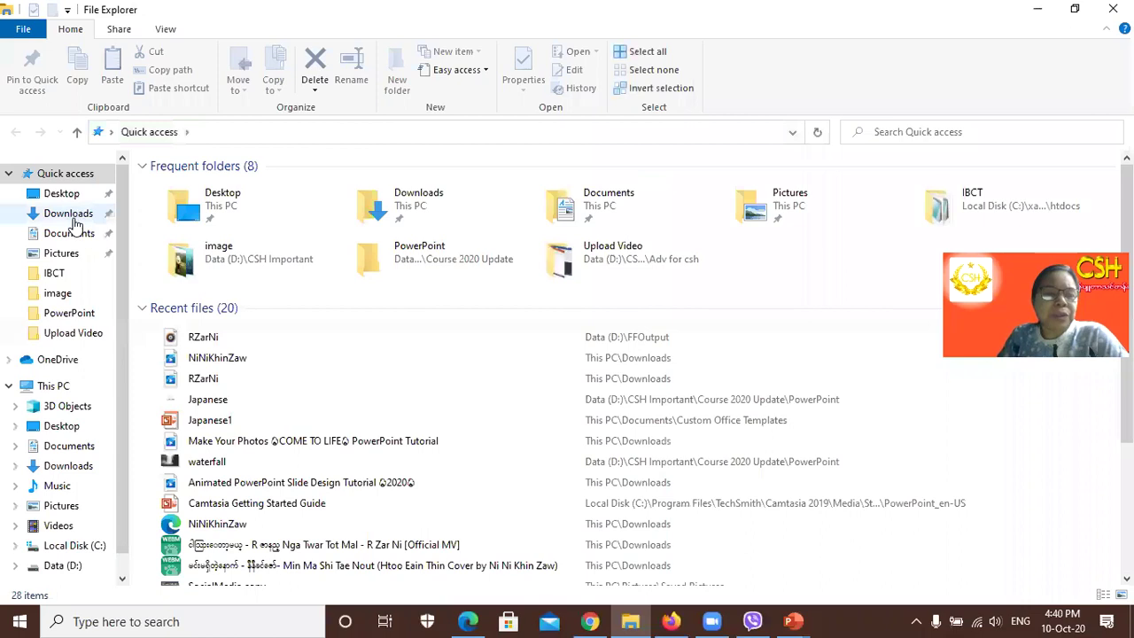
Step: Browse the Upload Video, Documents and Downloads folders, selecting the Zoom folder and the RZarNi video
left_click(74, 334)
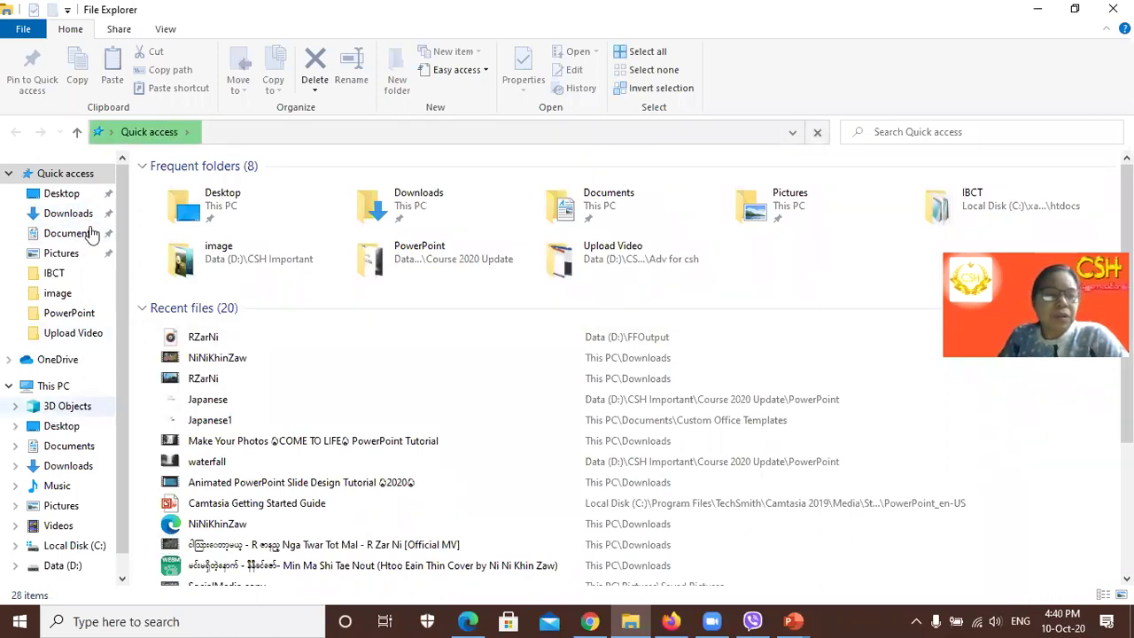
left_click(71, 234)
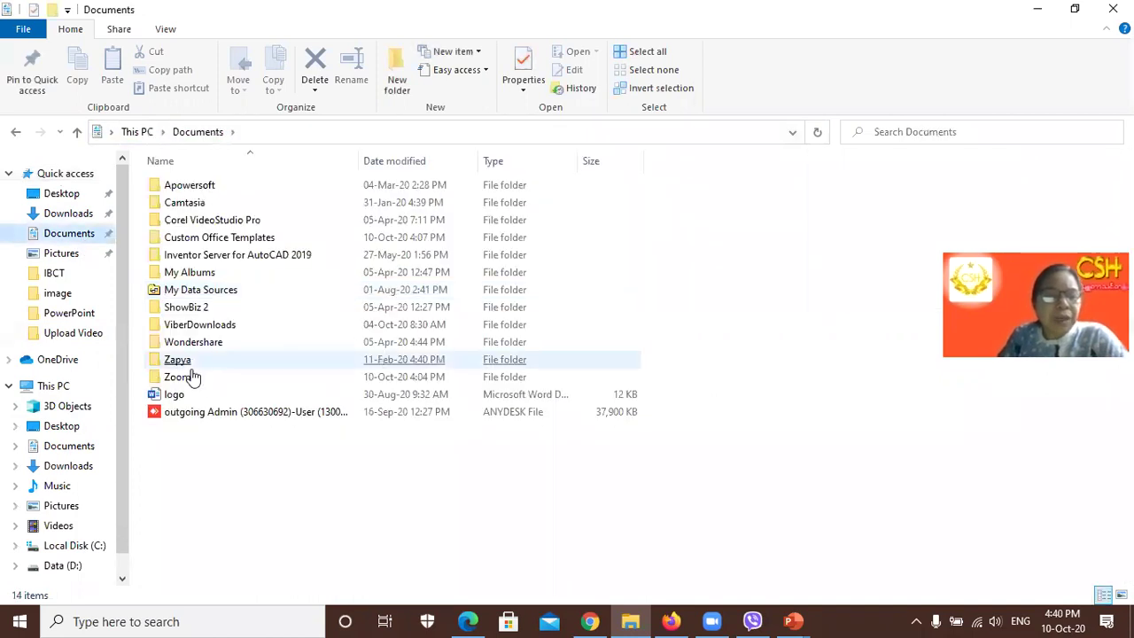
left_click(193, 376)
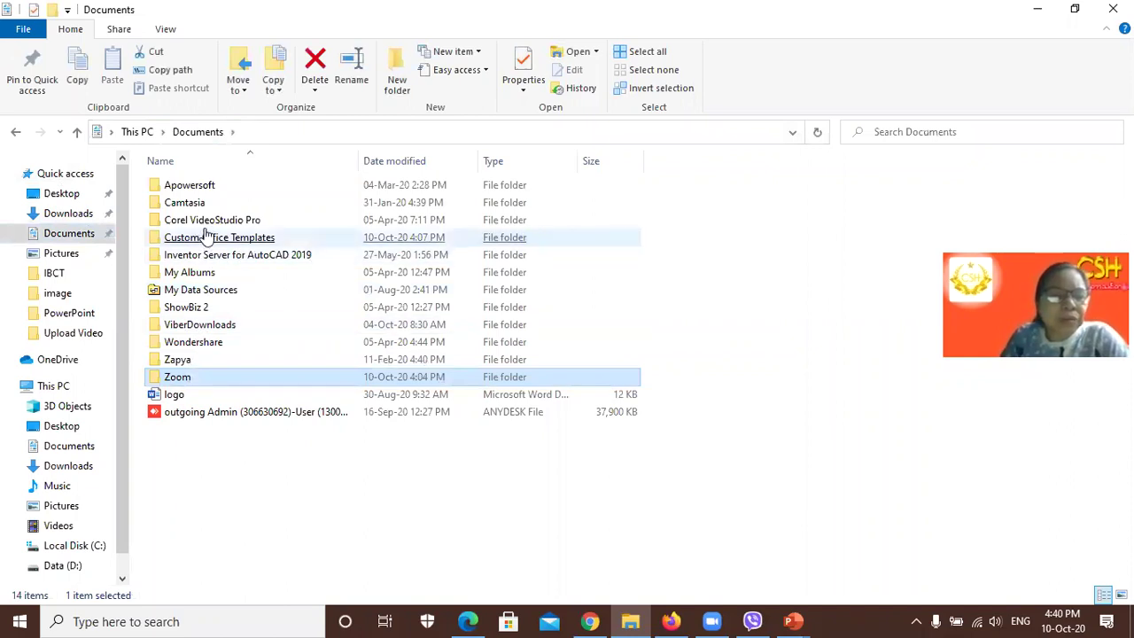
type("co")
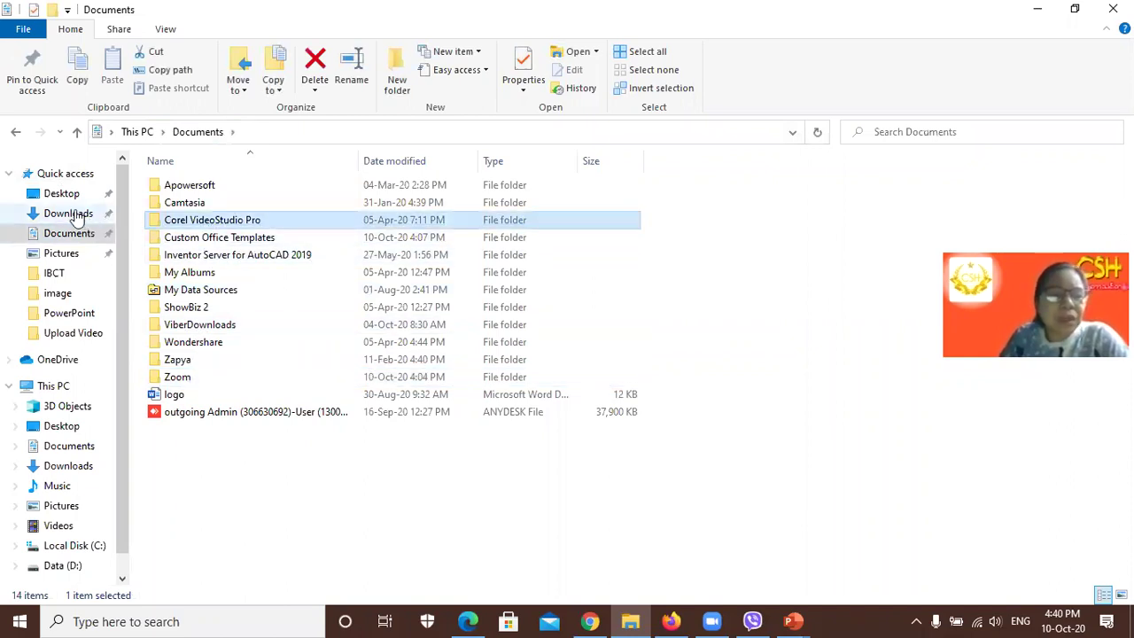
left_click(78, 214)
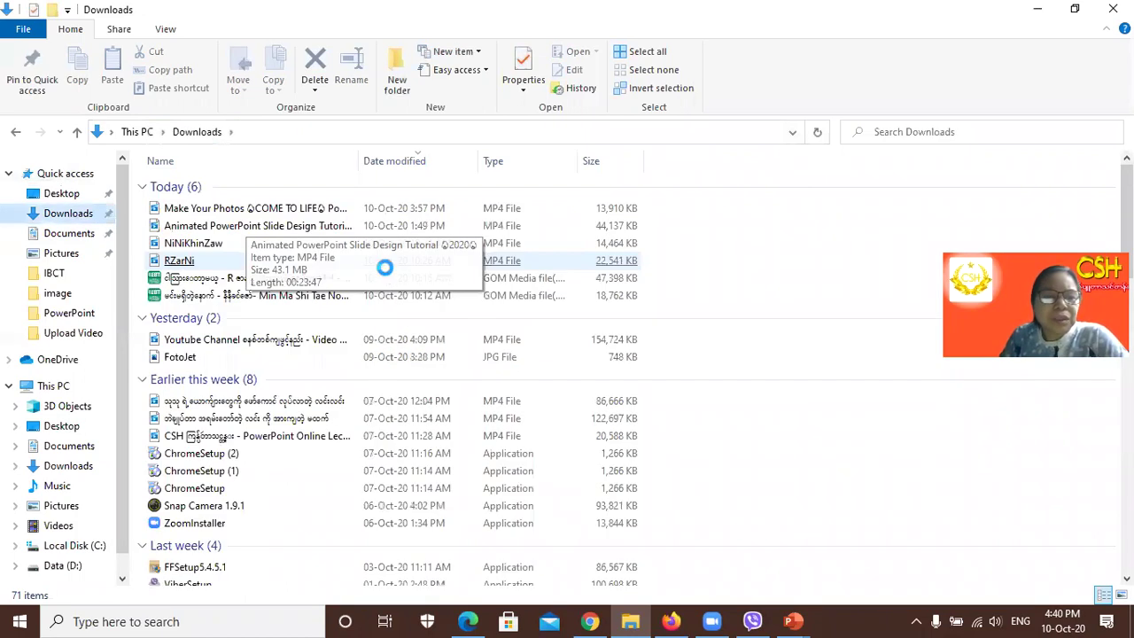
left_click(384, 263)
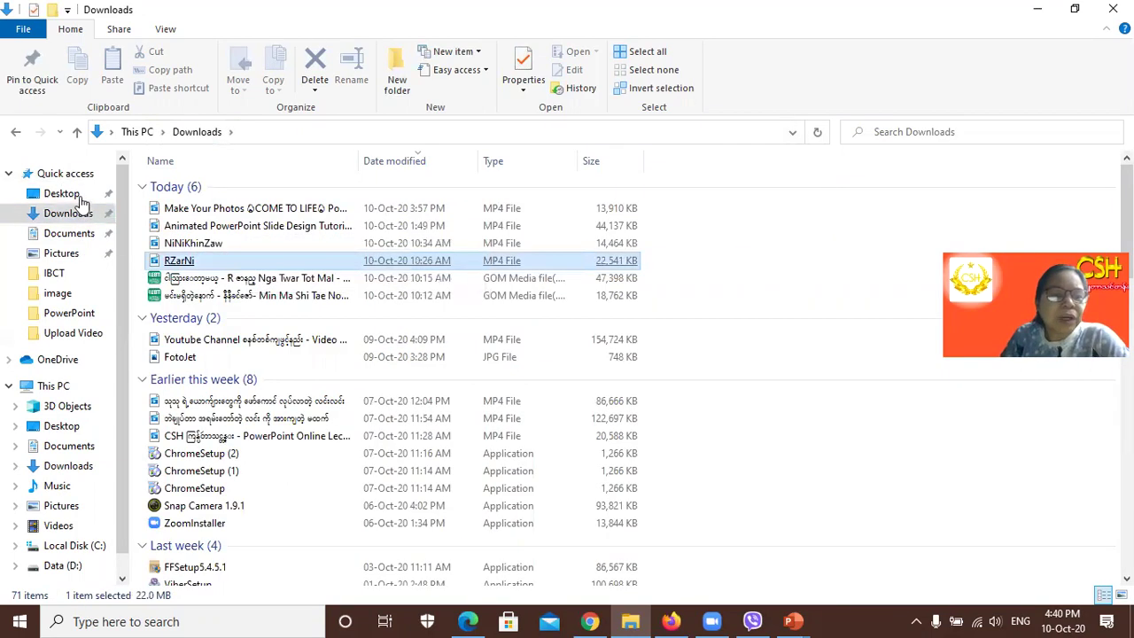
Step: Open the PowerPoint course folder, then bring Presentation3 back to the front
left_click(86, 316)
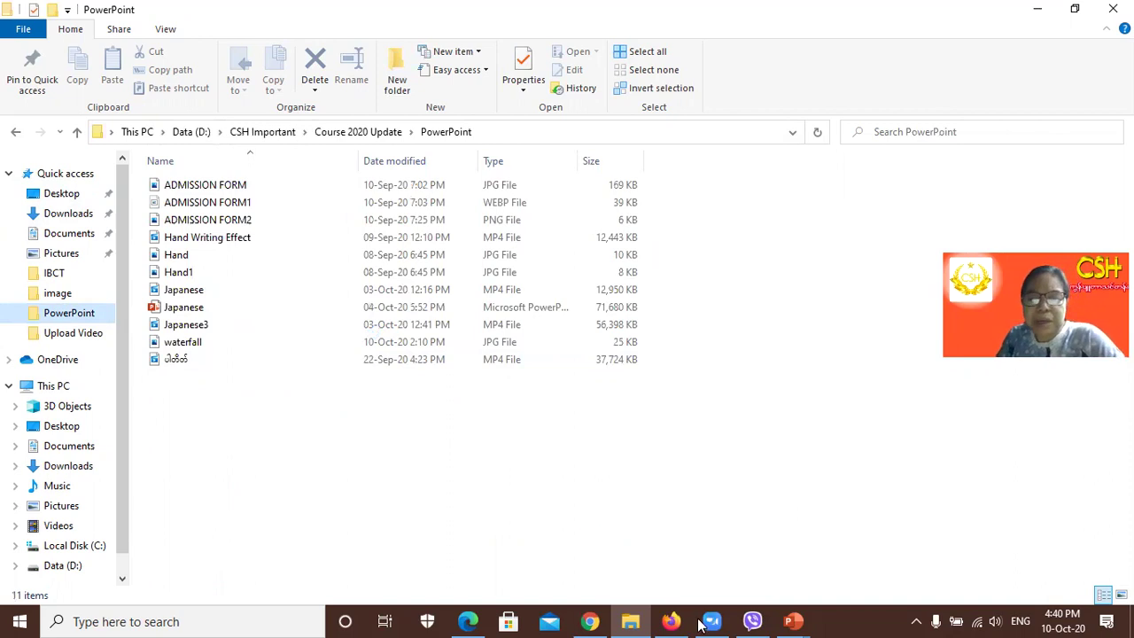
left_click(793, 621)
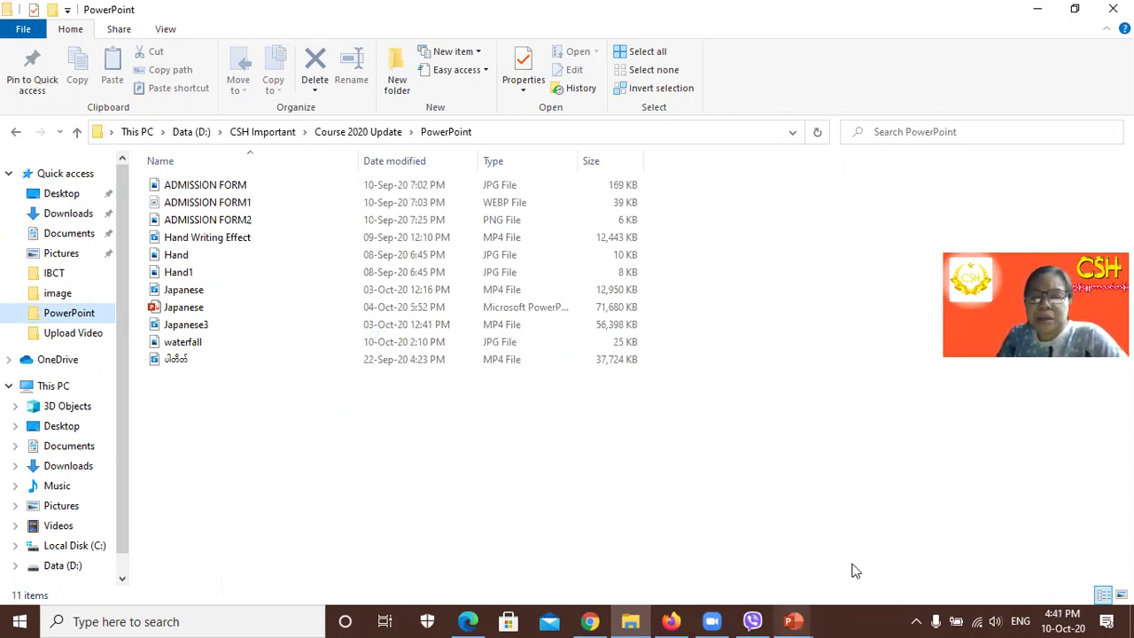
left_click(946, 554)
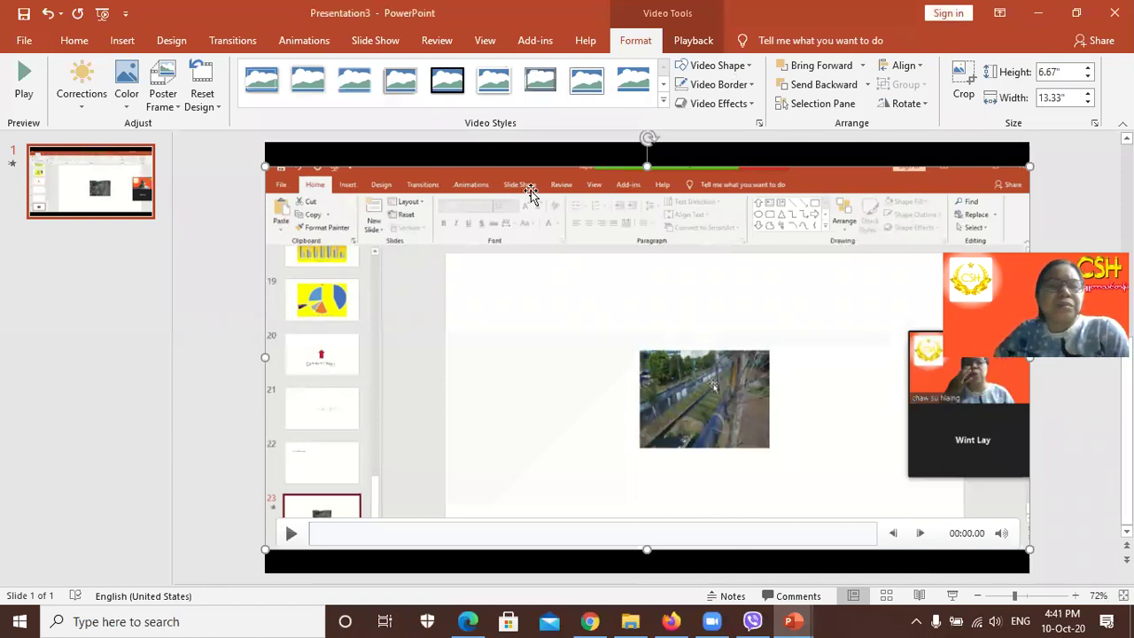
Step: Clear the selection of the video and slide 1 without changes, then return to File Explorer
left_click(98, 165)
key("shift+F10")
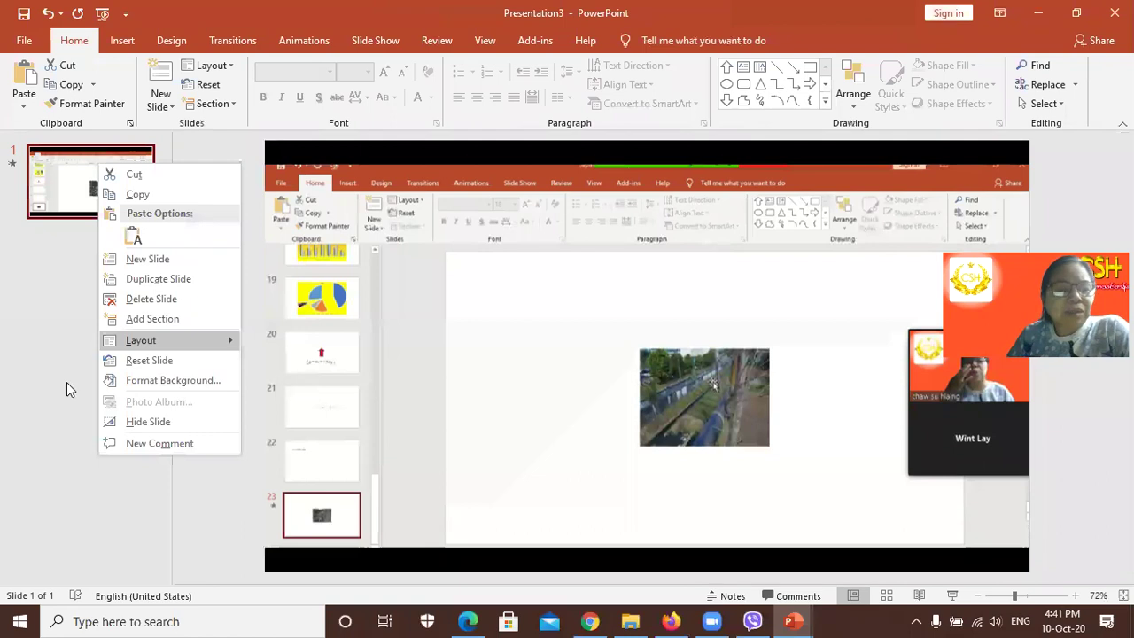
left_click(63, 378)
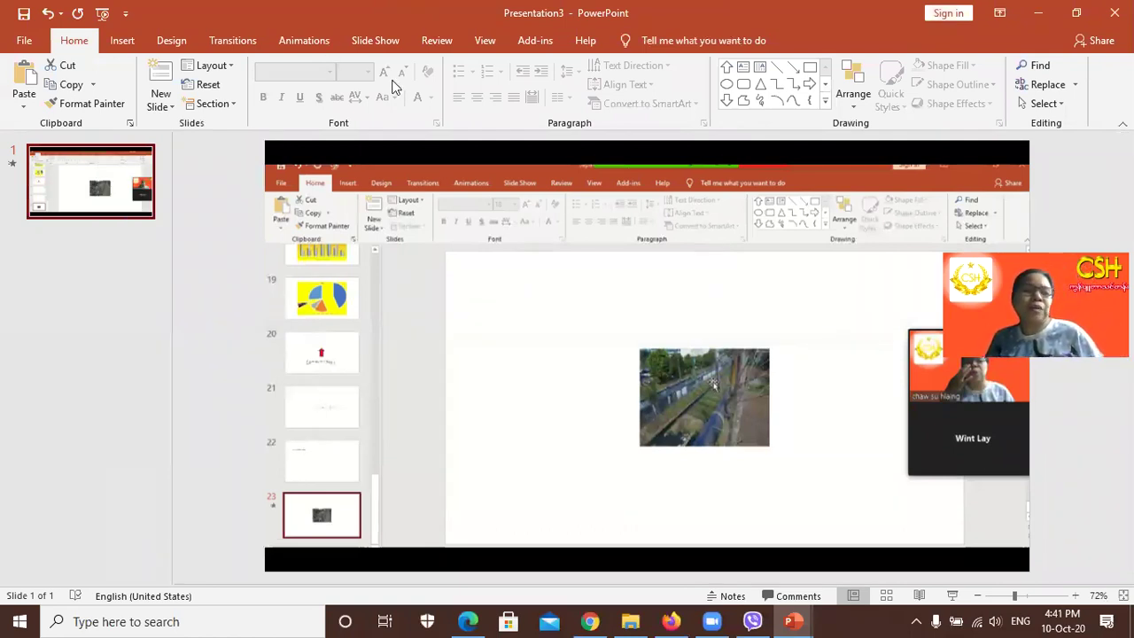
left_click(95, 423)
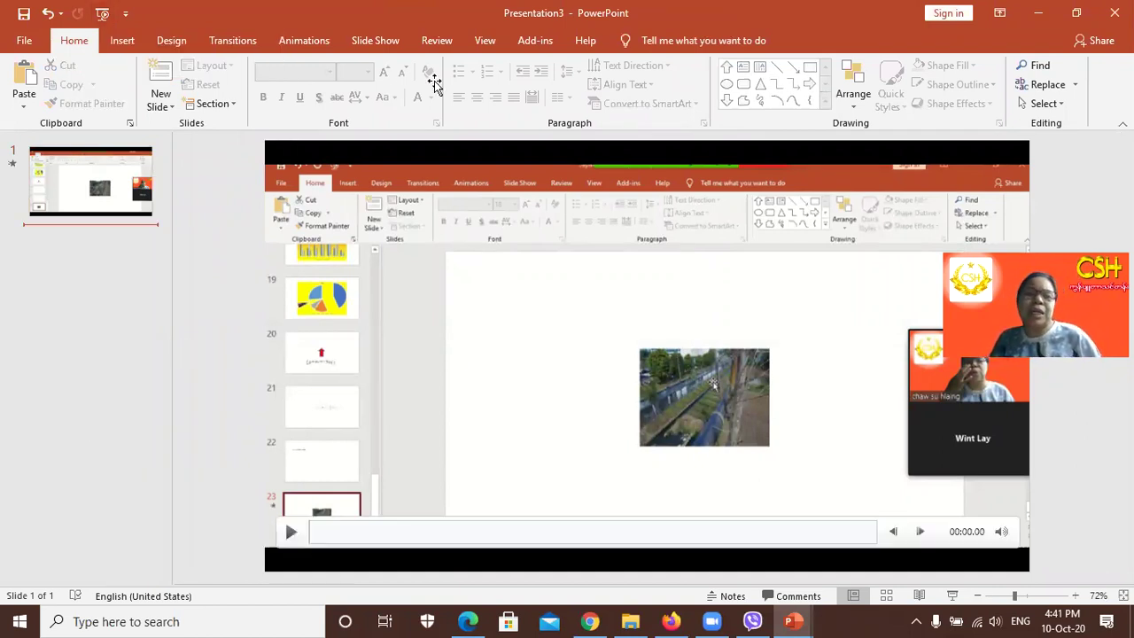
left_click(633, 620)
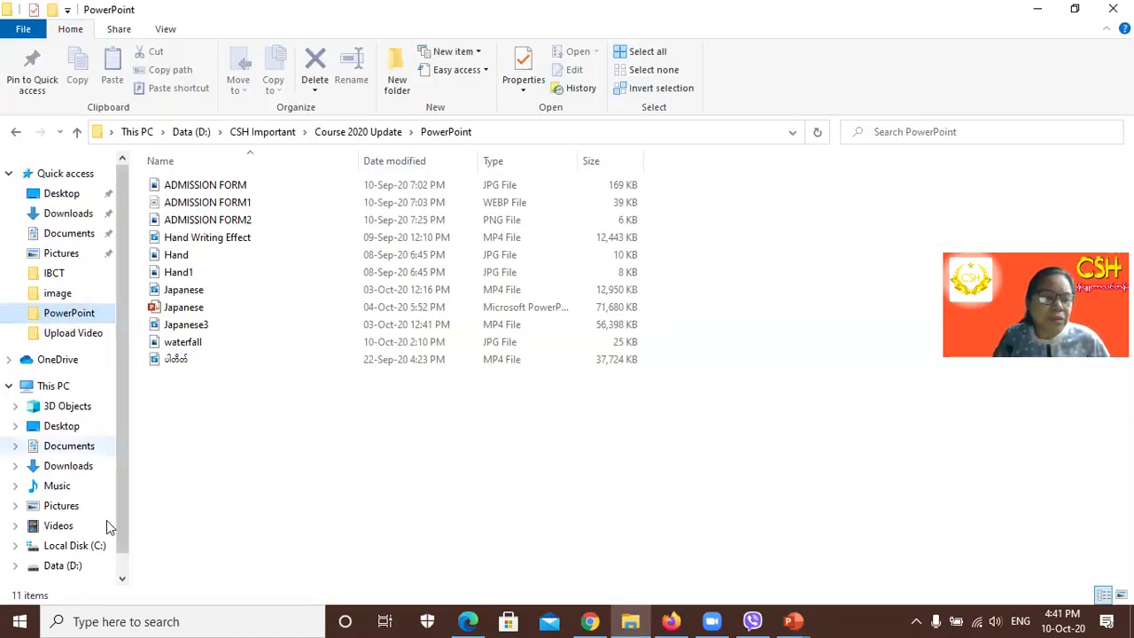
Step: Look inside the Videos, Captures and MEmu Video folders, then go back to Videos
scroll(115, 530, "down", 1)
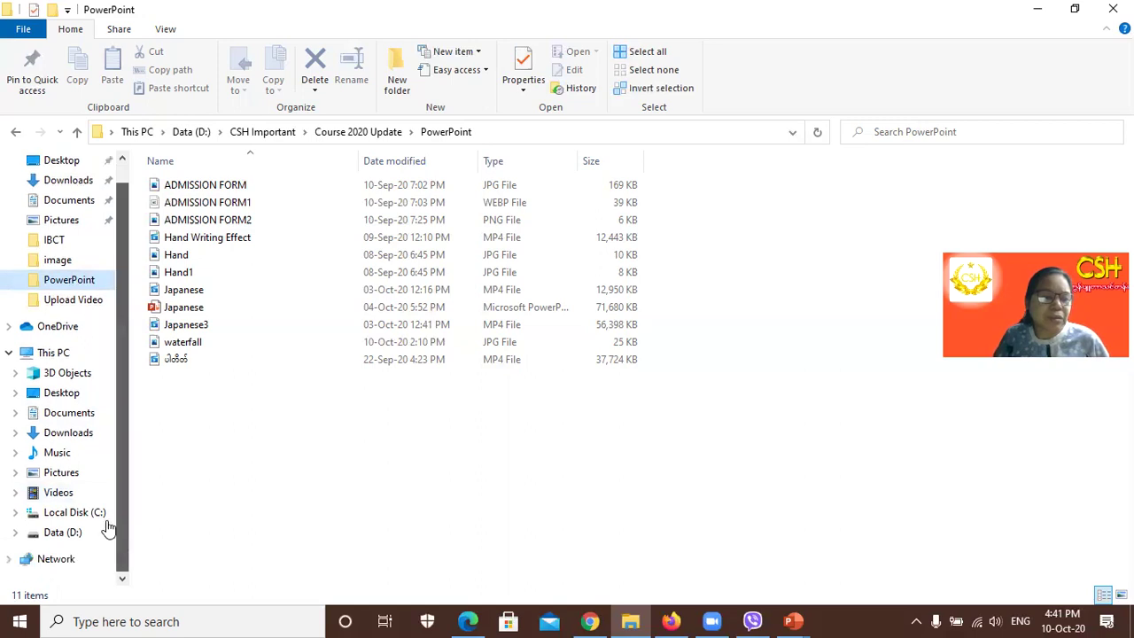
left_click(70, 491)
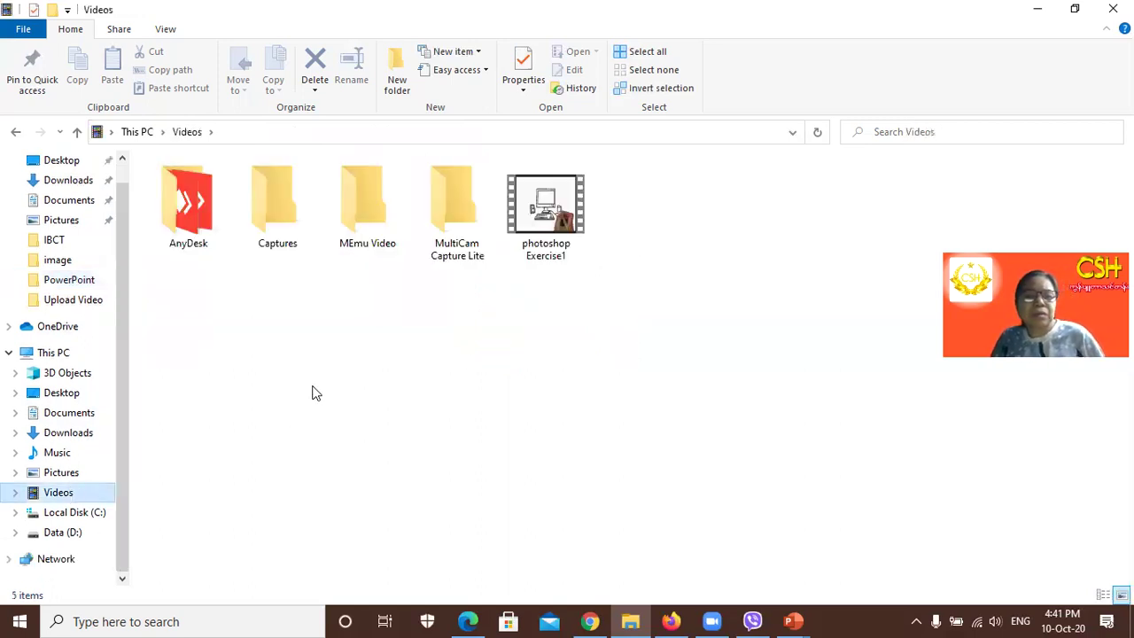
left_click(288, 212)
double_click(288, 212)
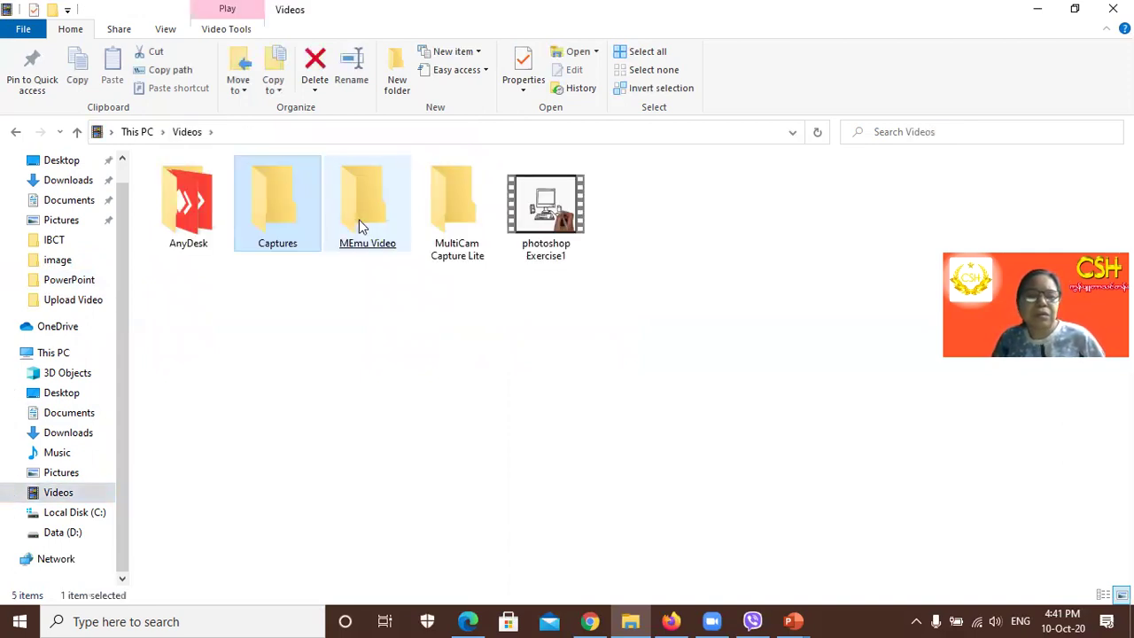
double_click(360, 222)
left_click(186, 133)
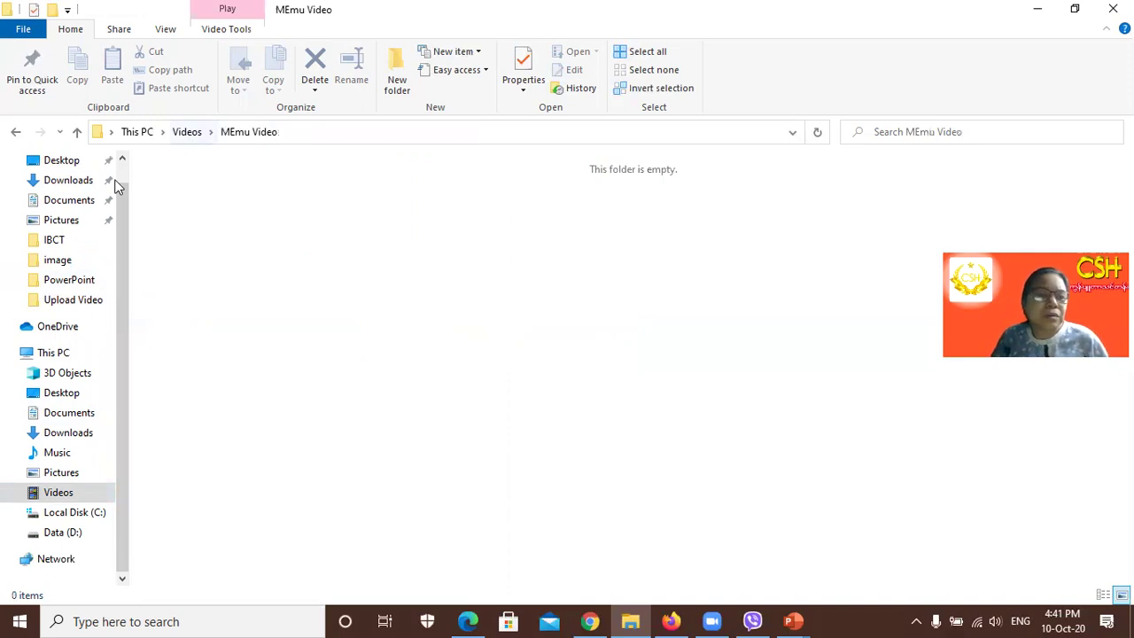
Step: Check Downloads with the ChromeSetup (2) installer, then open Videos from This PC
left_click(69, 181)
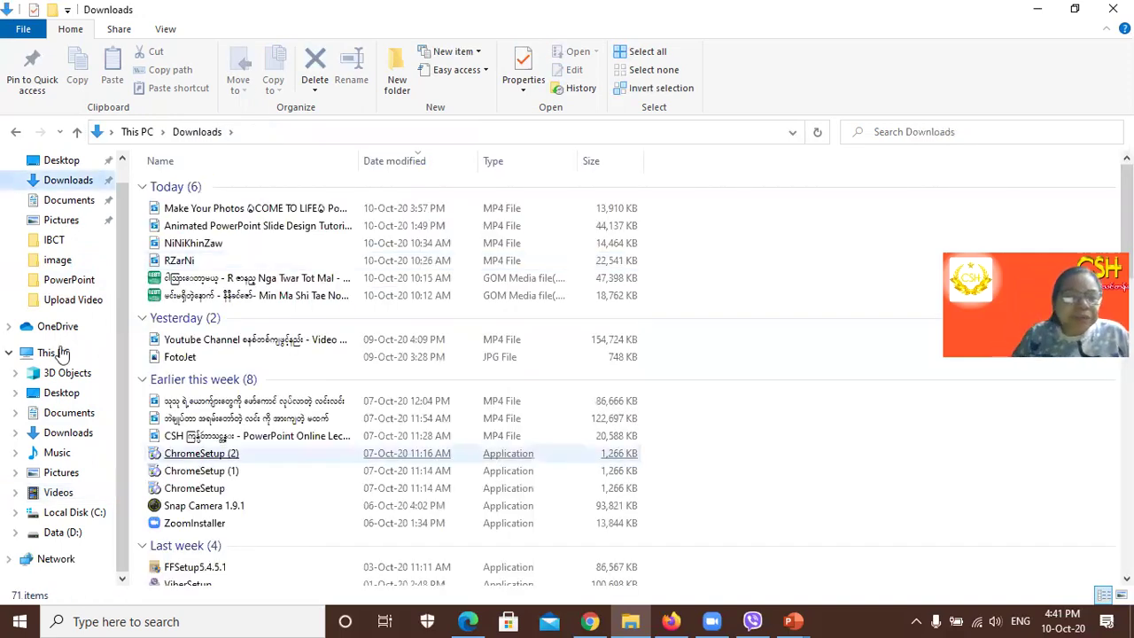
left_click(360, 460)
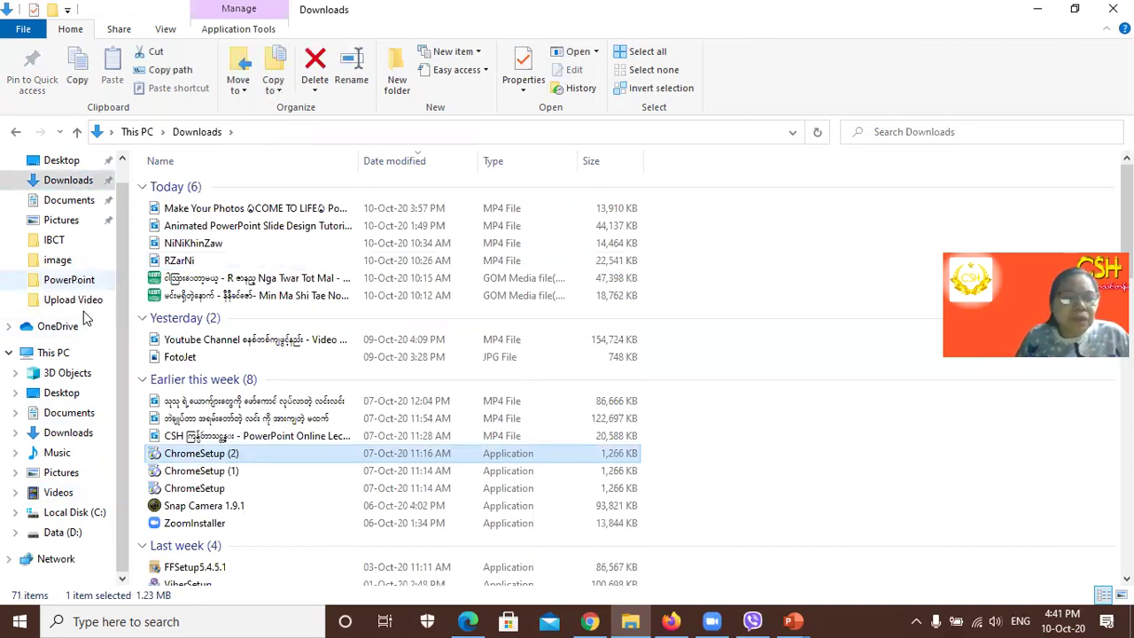
left_click(69, 354)
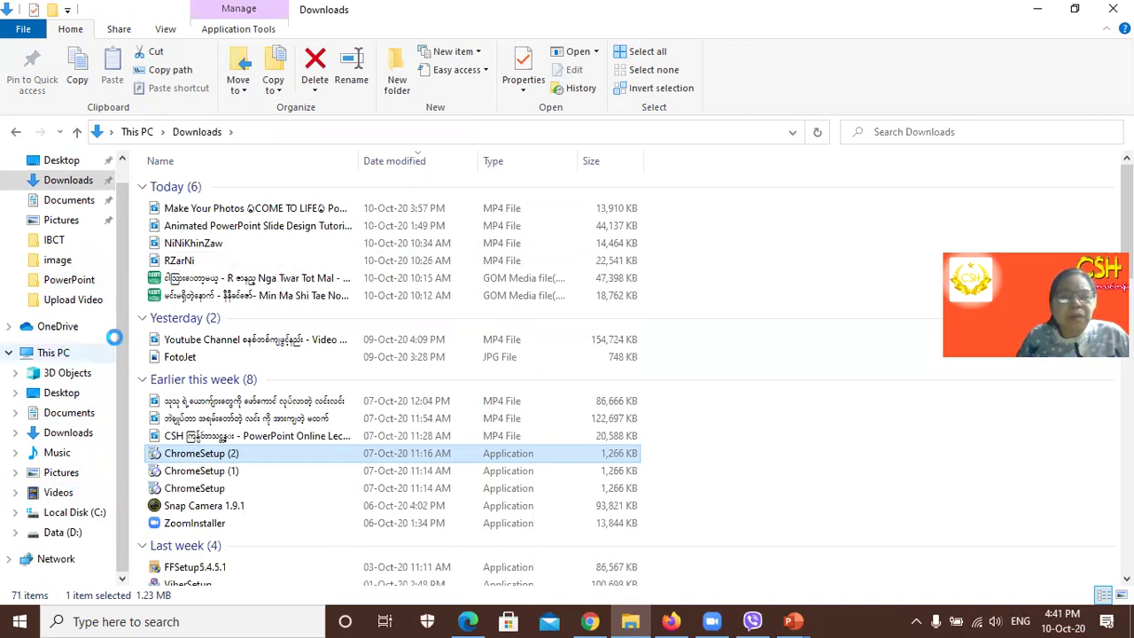
left_click(789, 212)
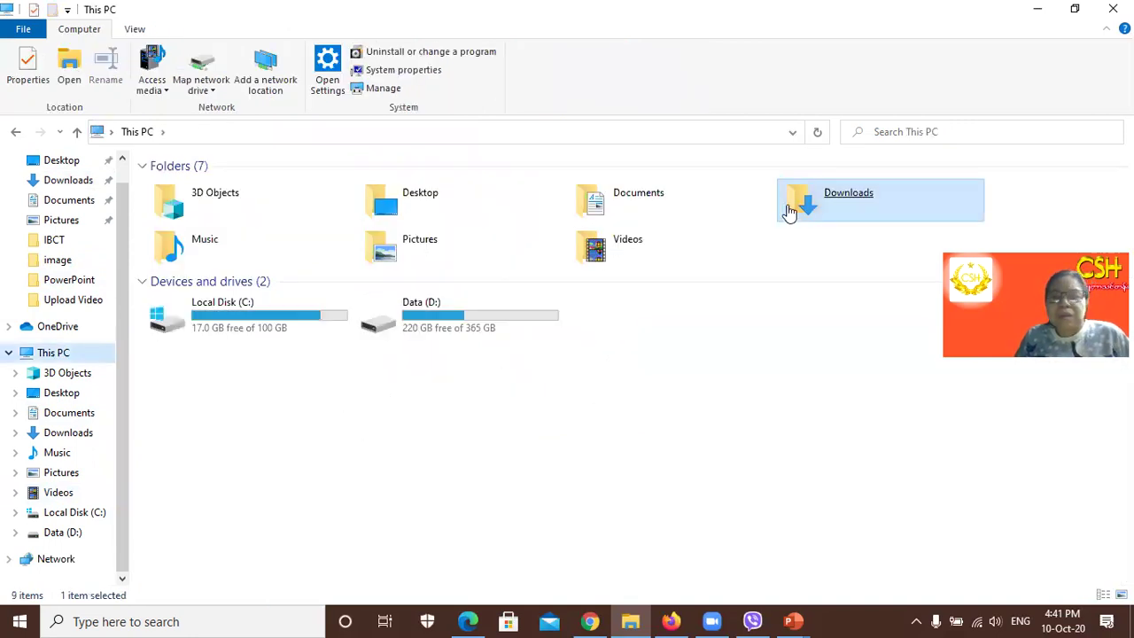
left_click(617, 256)
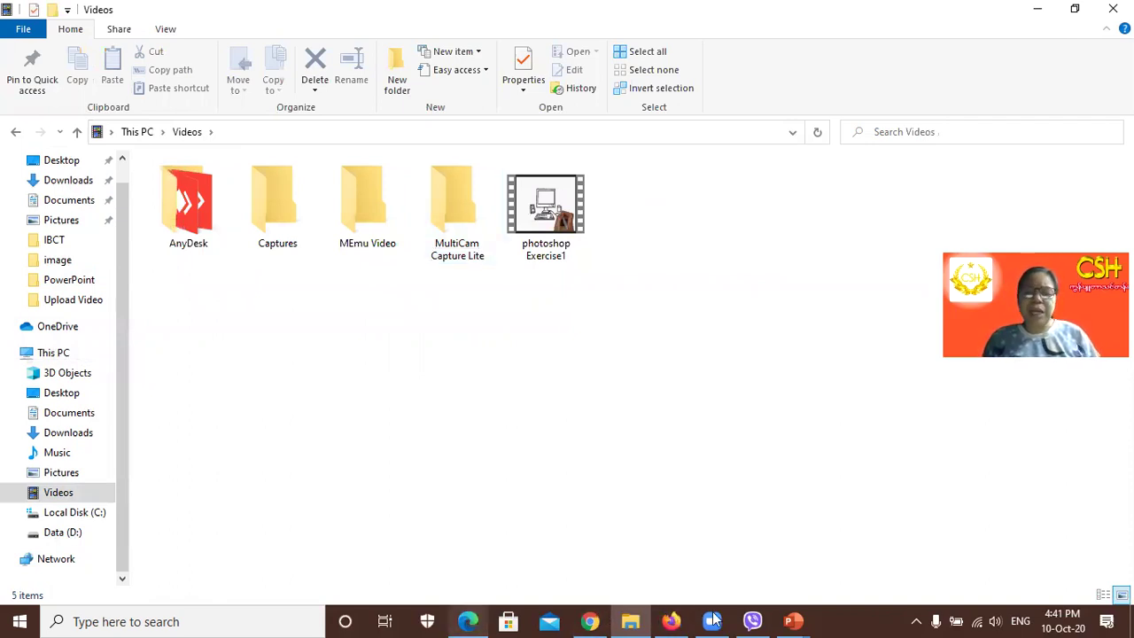
Step: Bring Presentation3 back from Firefox, select its recorded video and show the Insert commands
mouse_move(713, 620)
mouse_move(671, 614)
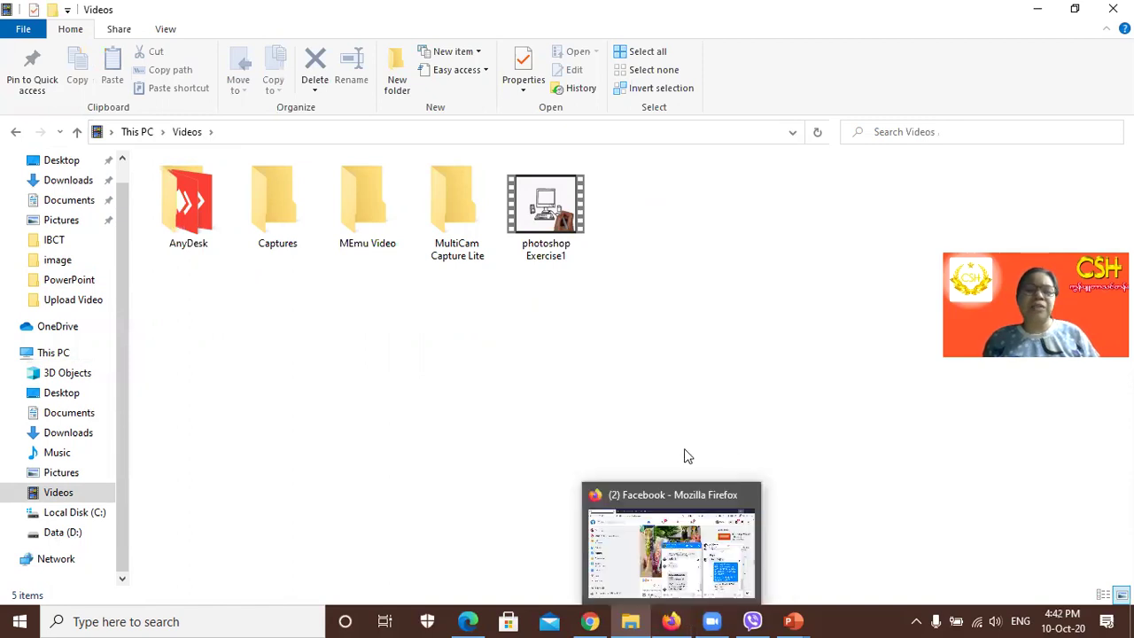
left_click(749, 505)
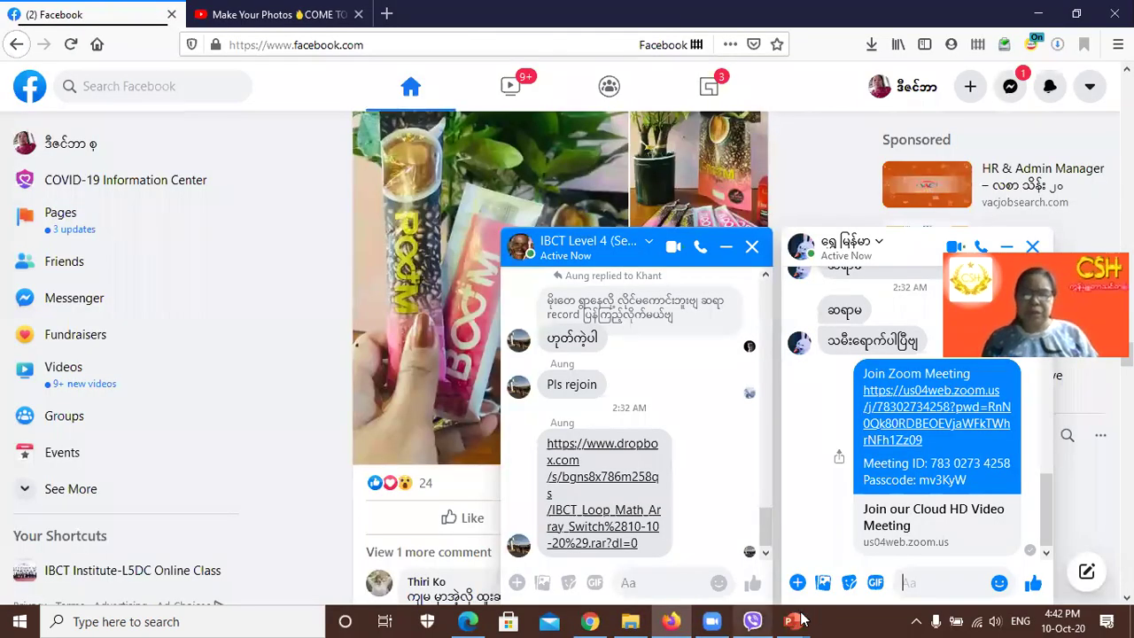
mouse_move(802, 619)
left_click(930, 567)
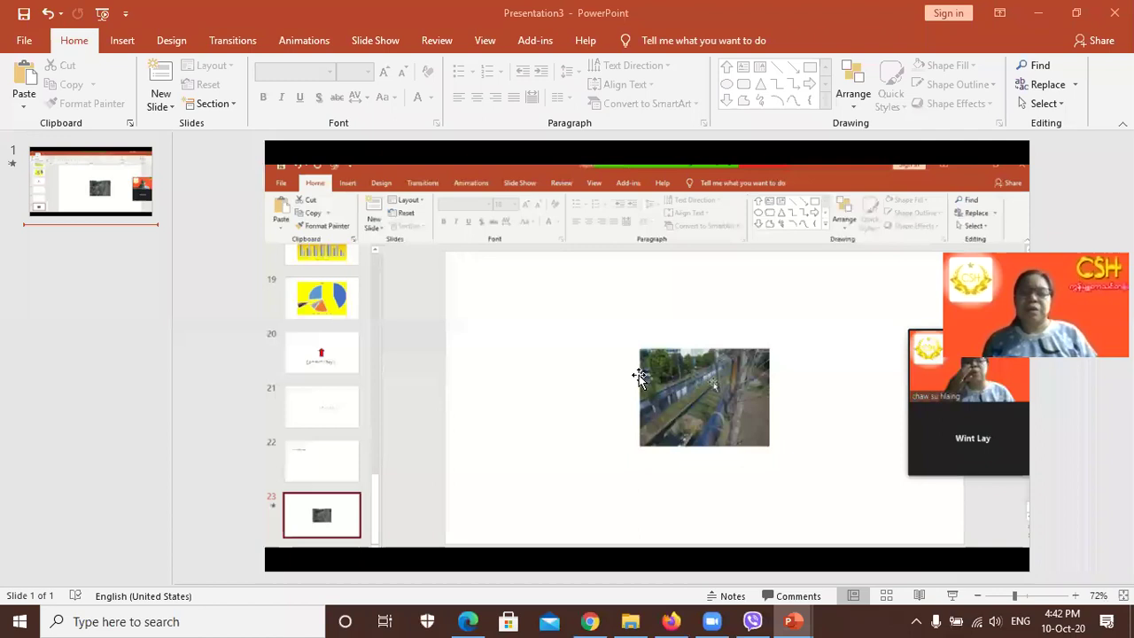
left_click(669, 357)
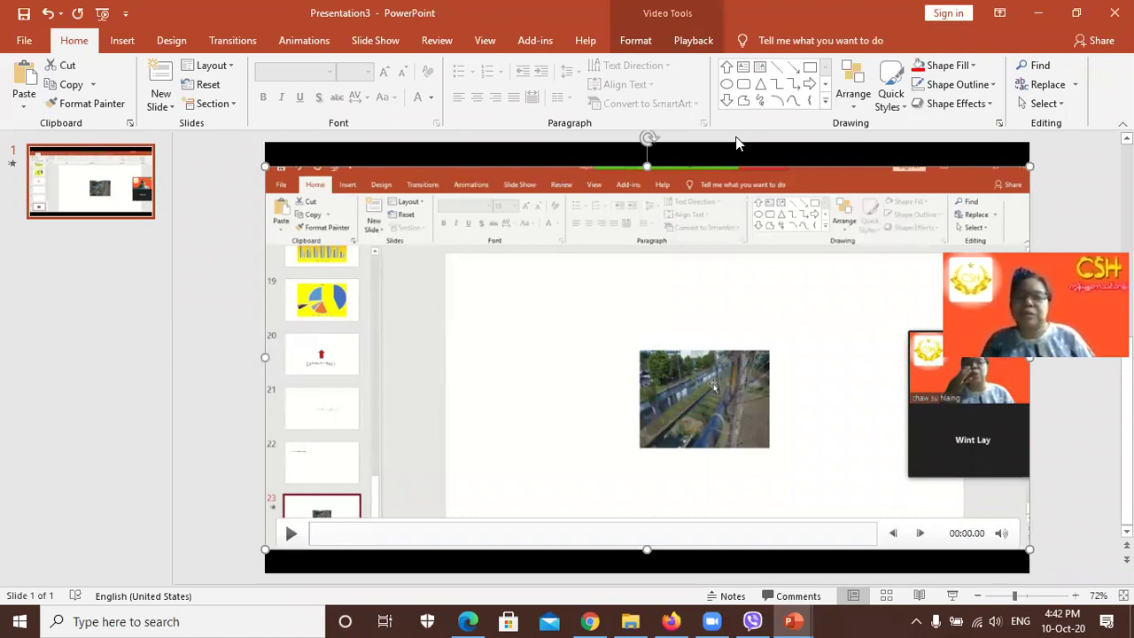
left_click(129, 44)
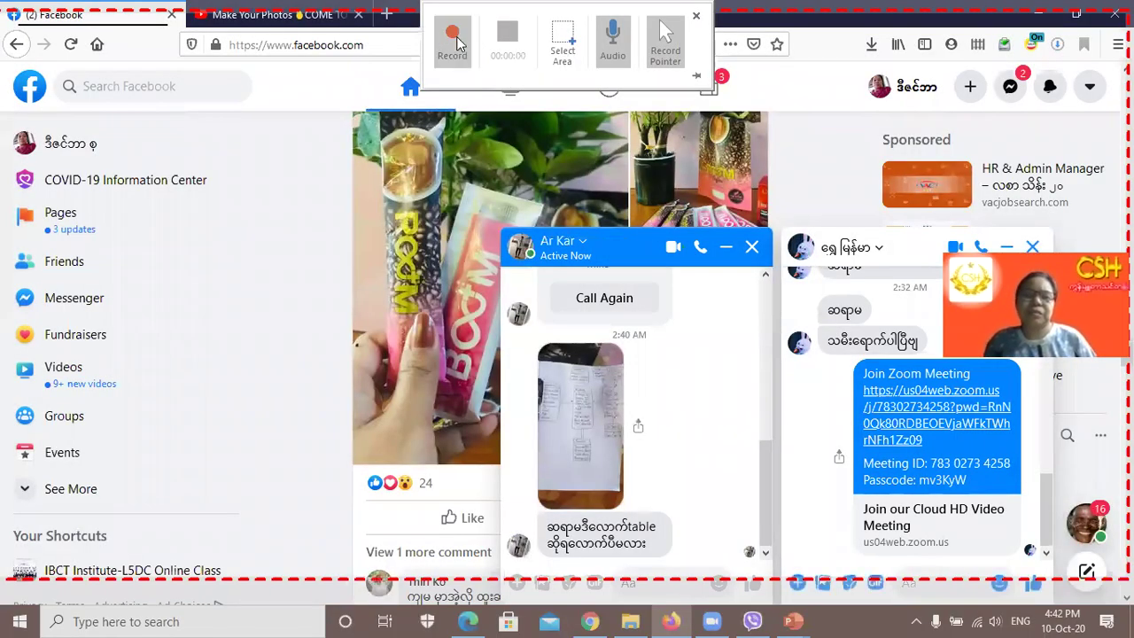
Step: Capture a 22-second screen recording while switching windows, then stop so it lands on the slide as a video
left_click(455, 40)
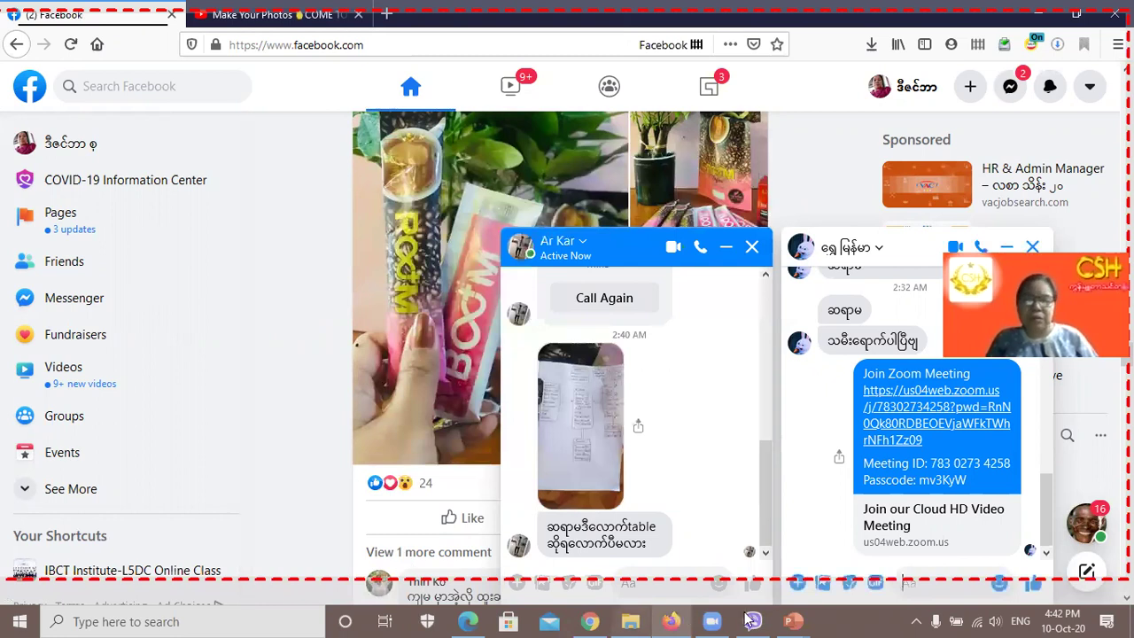
mouse_move(791, 620)
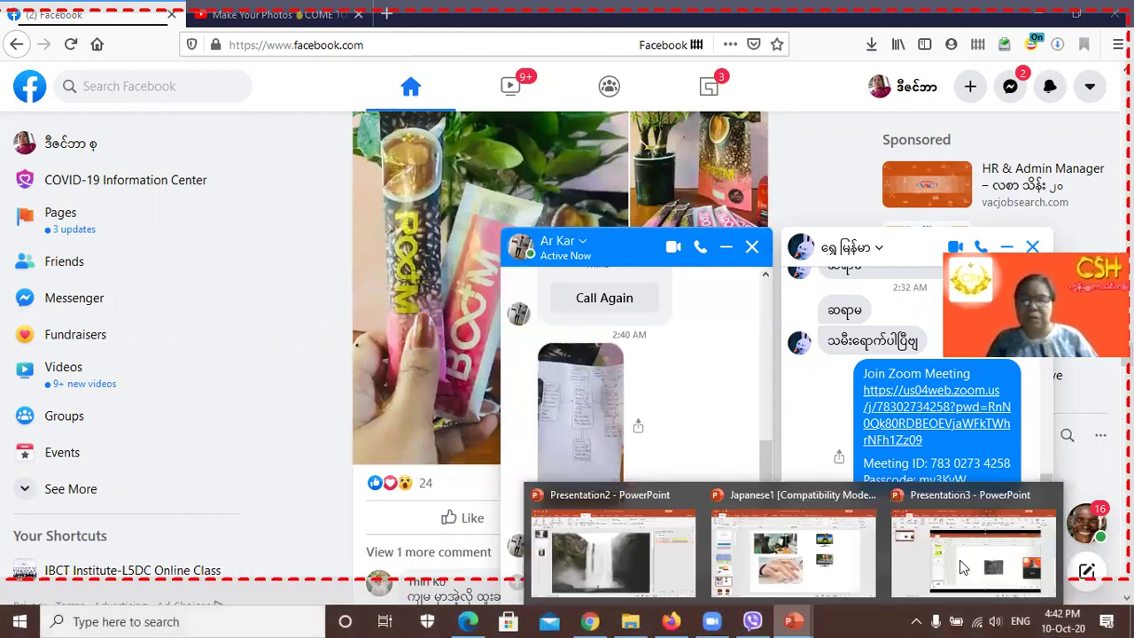
left_click(973, 549)
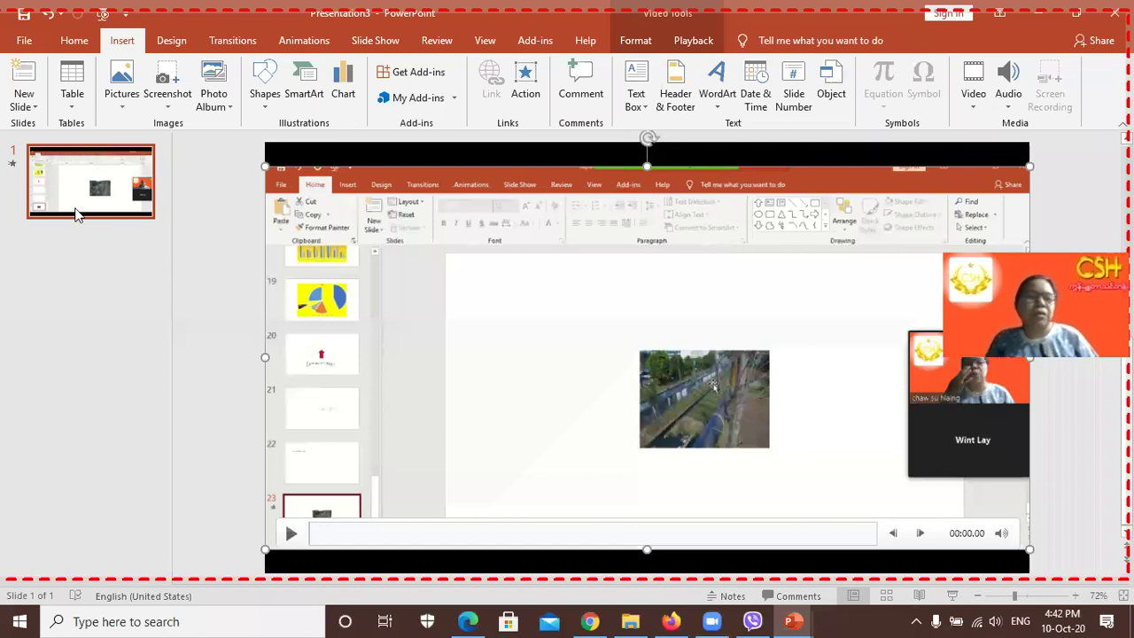
left_click(24, 46)
key("Escape")
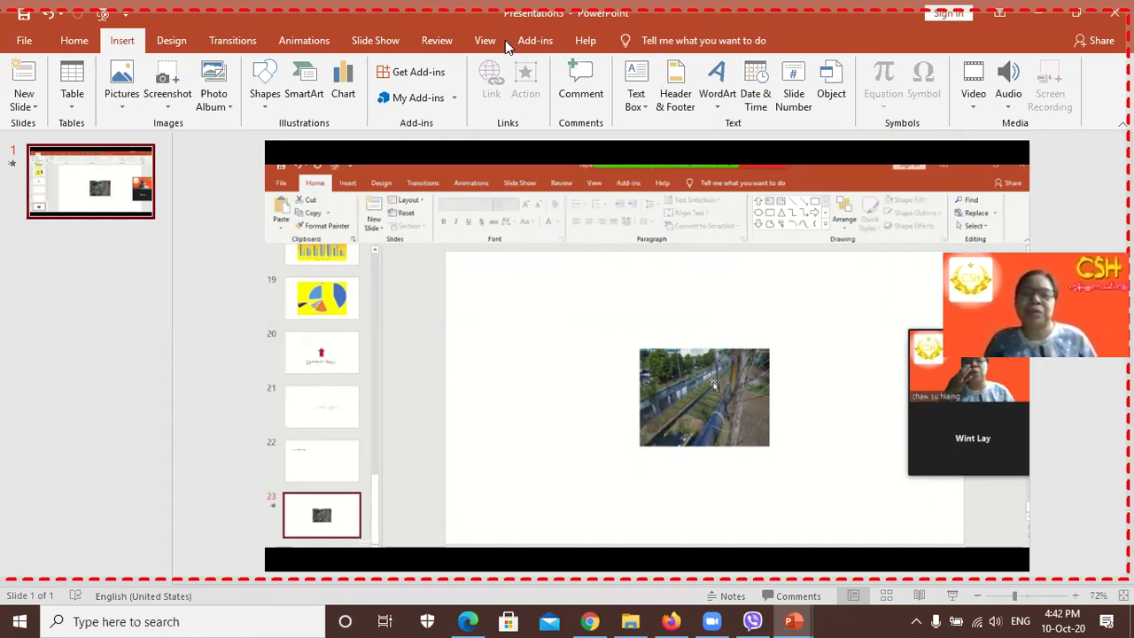
left_click(465, 36)
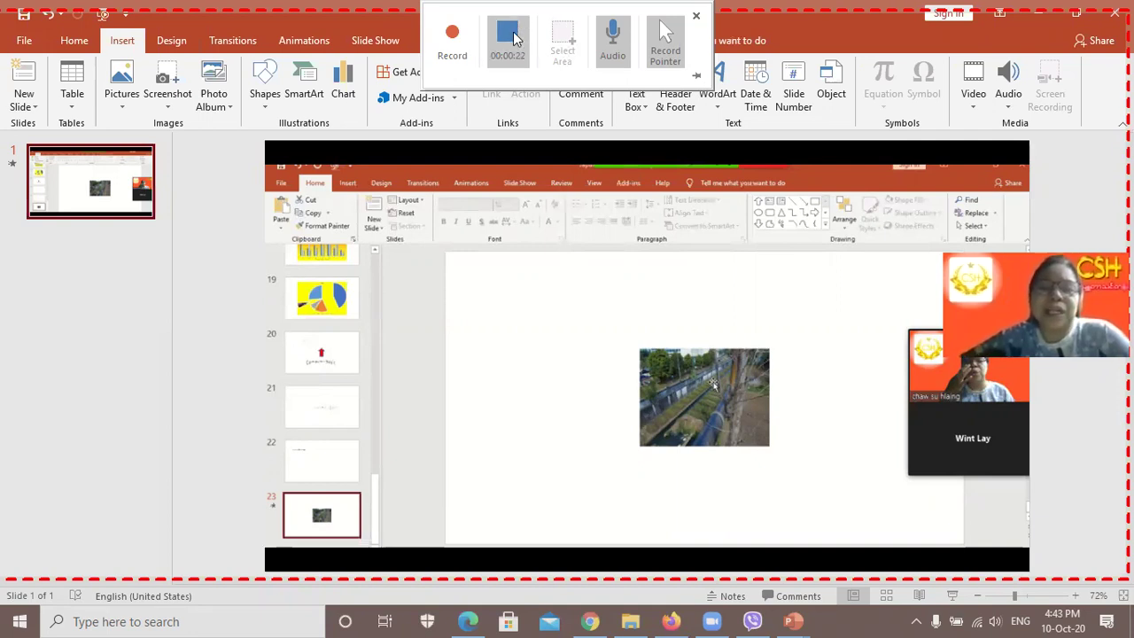
left_click(512, 33)
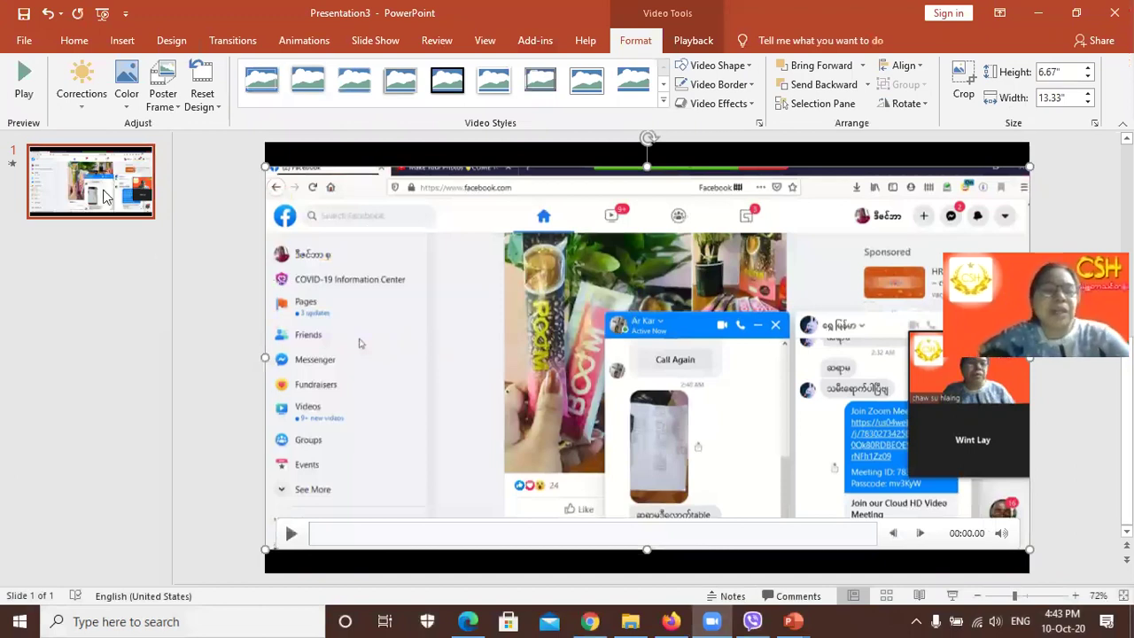
Step: Deselect the video, select slide 1, then switch via File Explorer to the Japanese1 presentation
left_click(109, 306)
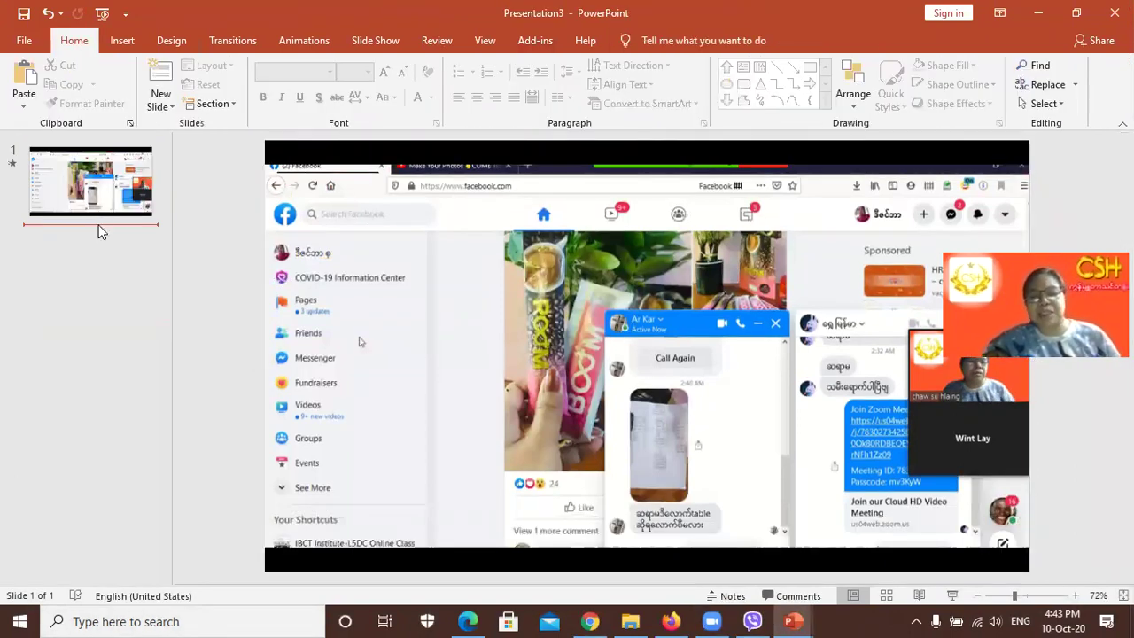
left_click(102, 213)
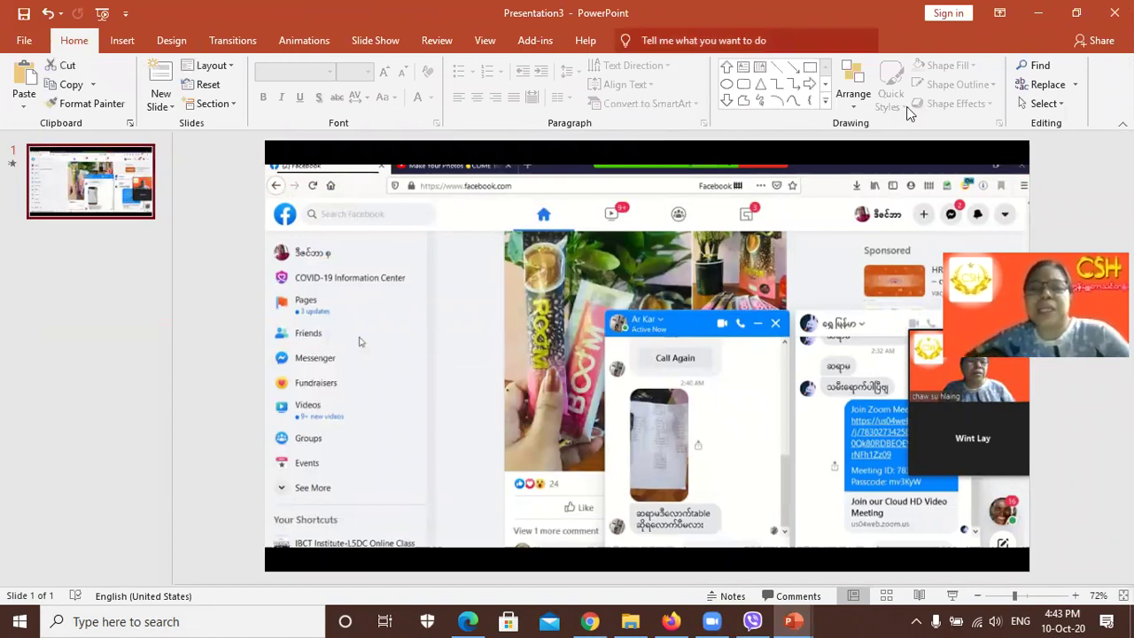
left_click(630, 621)
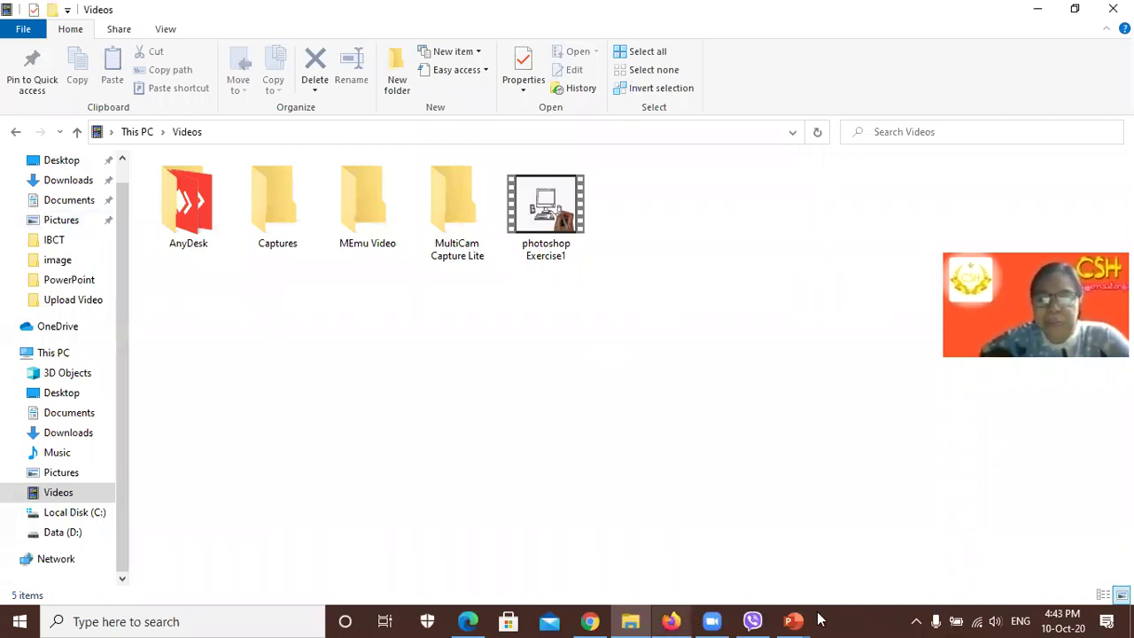
mouse_move(797, 620)
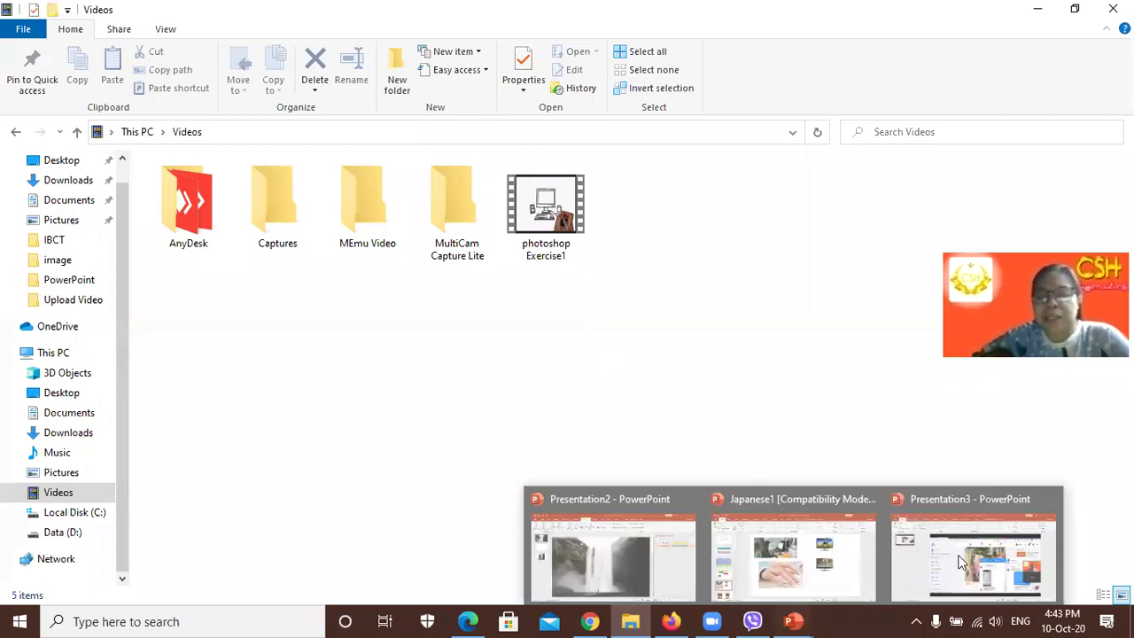
left_click(830, 560)
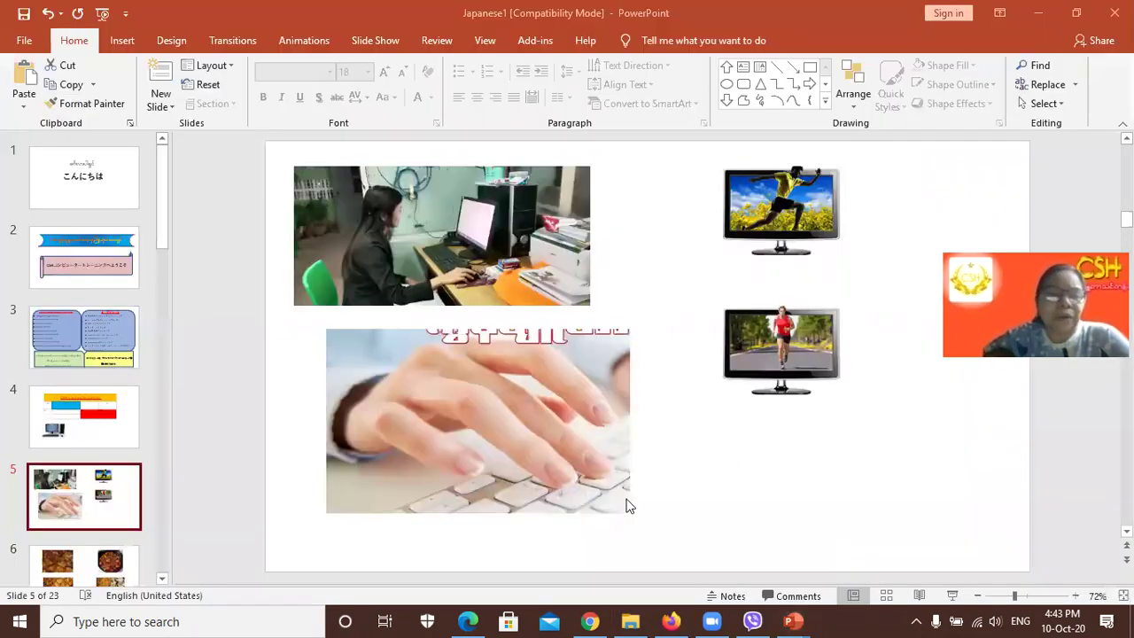
Step: Show the Insert commands in Japanese1, scroll the thumbnails and open title slide 1
left_click(122, 40)
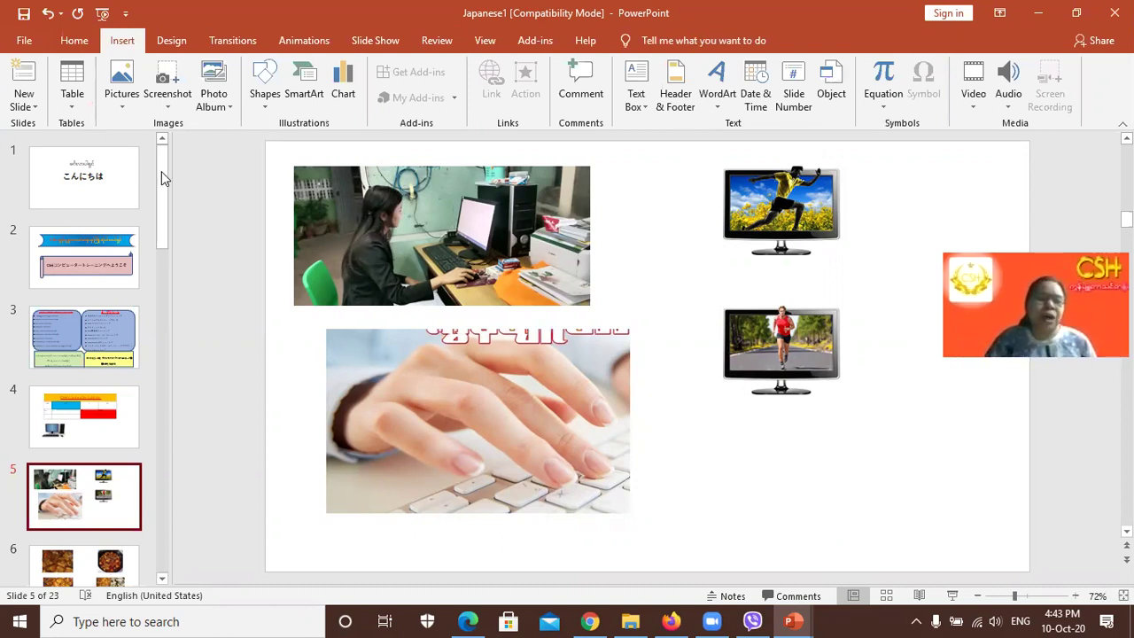
scroll(161, 171, "down", 2)
scroll(175, 218, "down", 1)
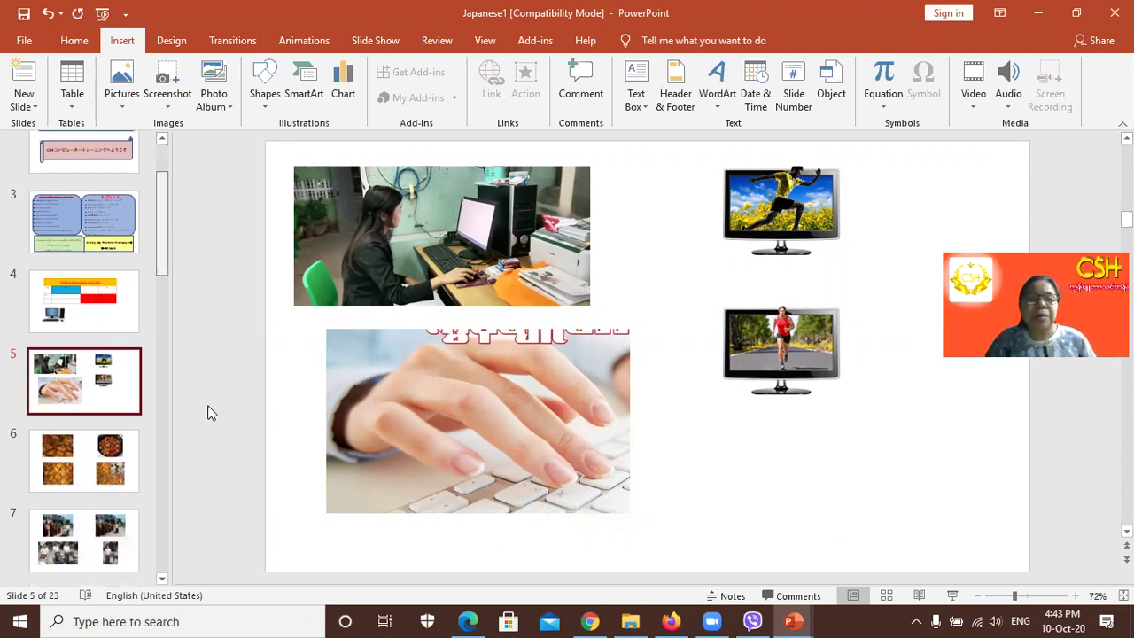
scroll(180, 218, "down", 10)
scroll(163, 178, "up", 12)
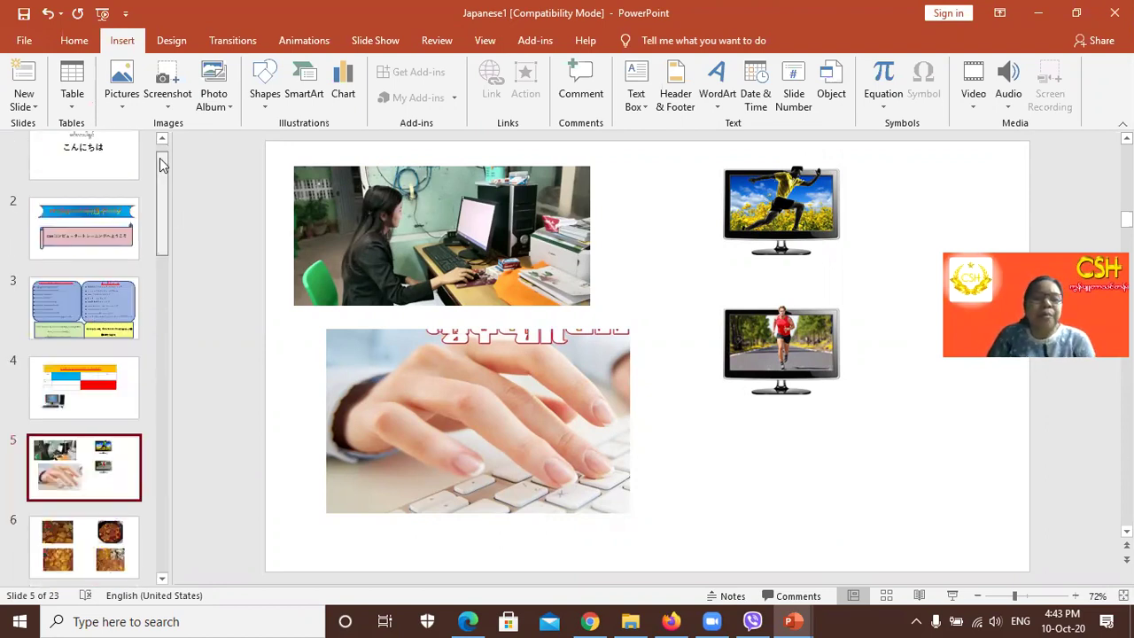
scroll(161, 164, "up", 1)
left_click(119, 176)
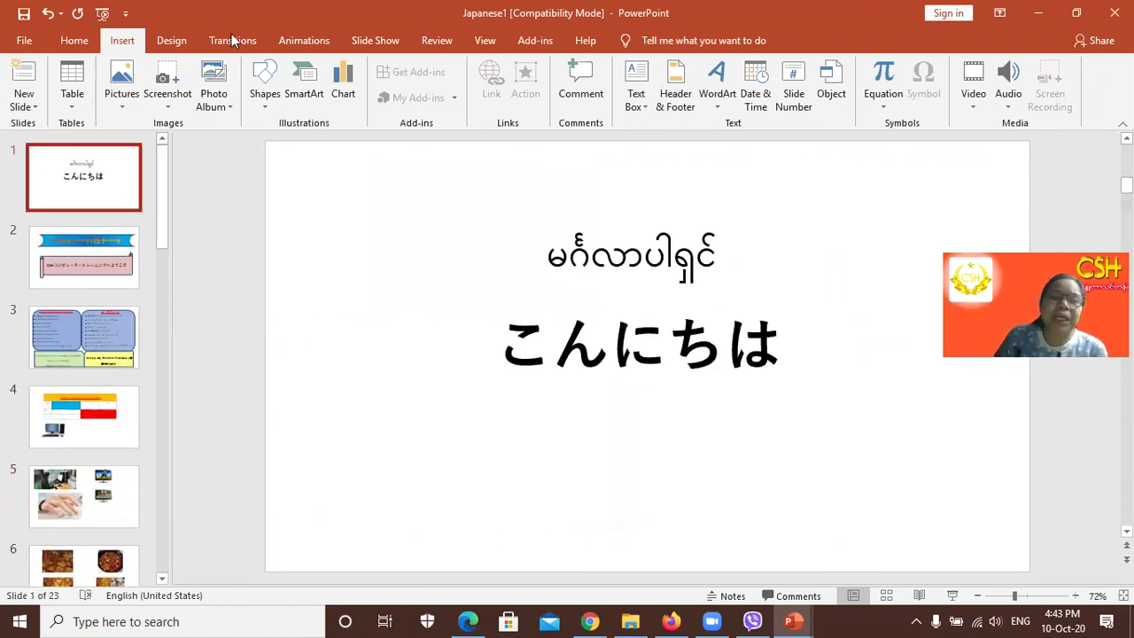
Step: On the Animations tab, select the Burmese greeting text box and expand the full effects gallery
left_click(312, 41)
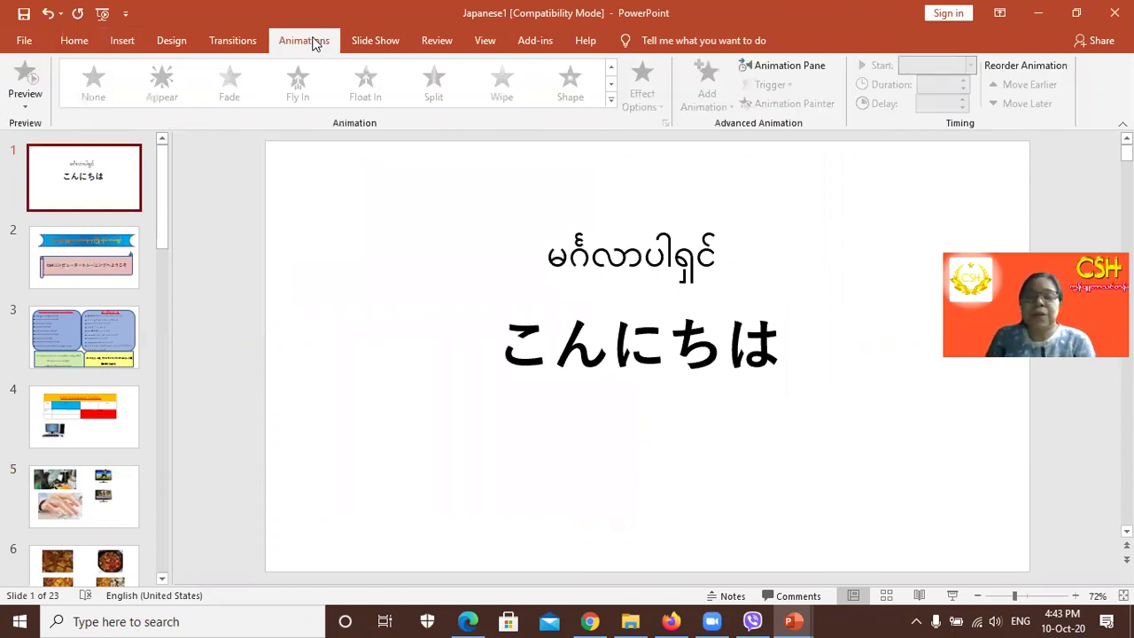
left_click(224, 40)
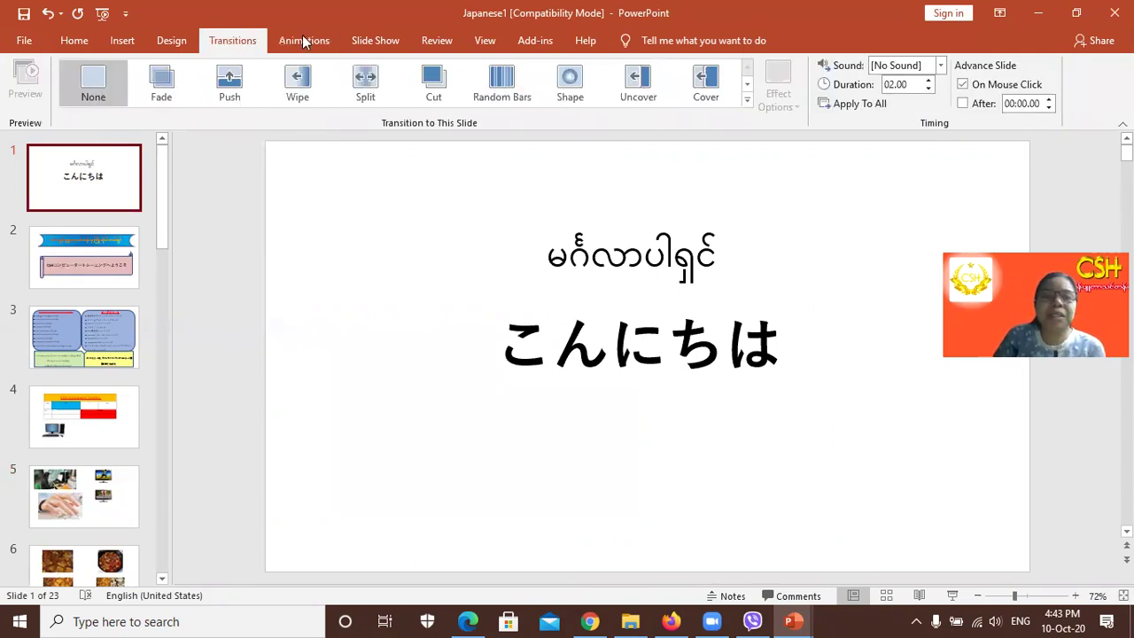
key("alt+a")
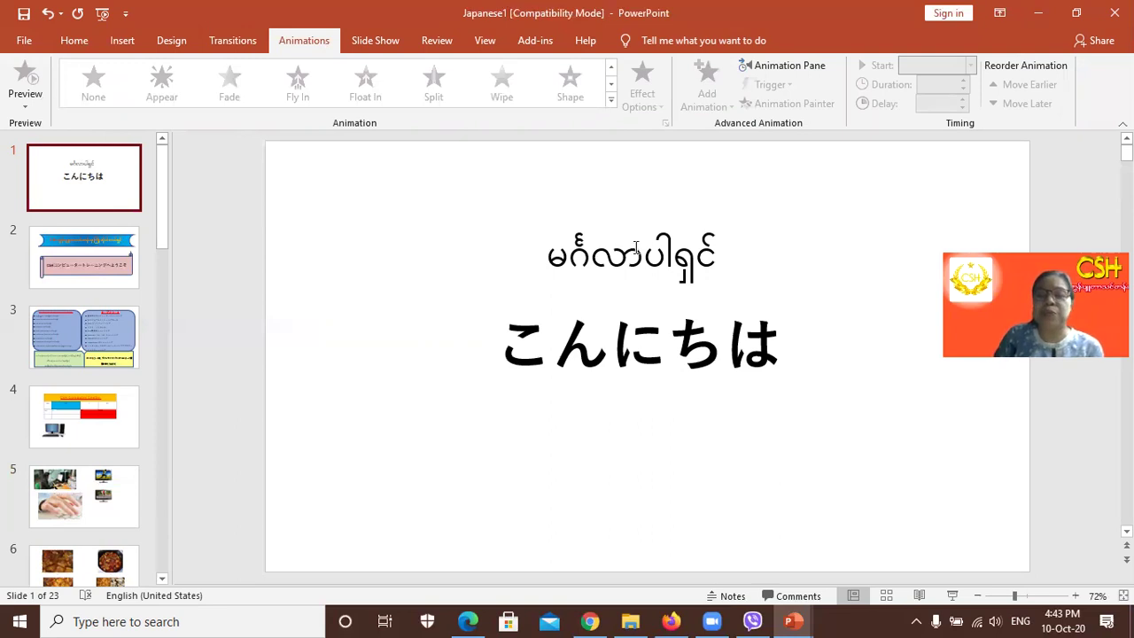
left_click(630, 253)
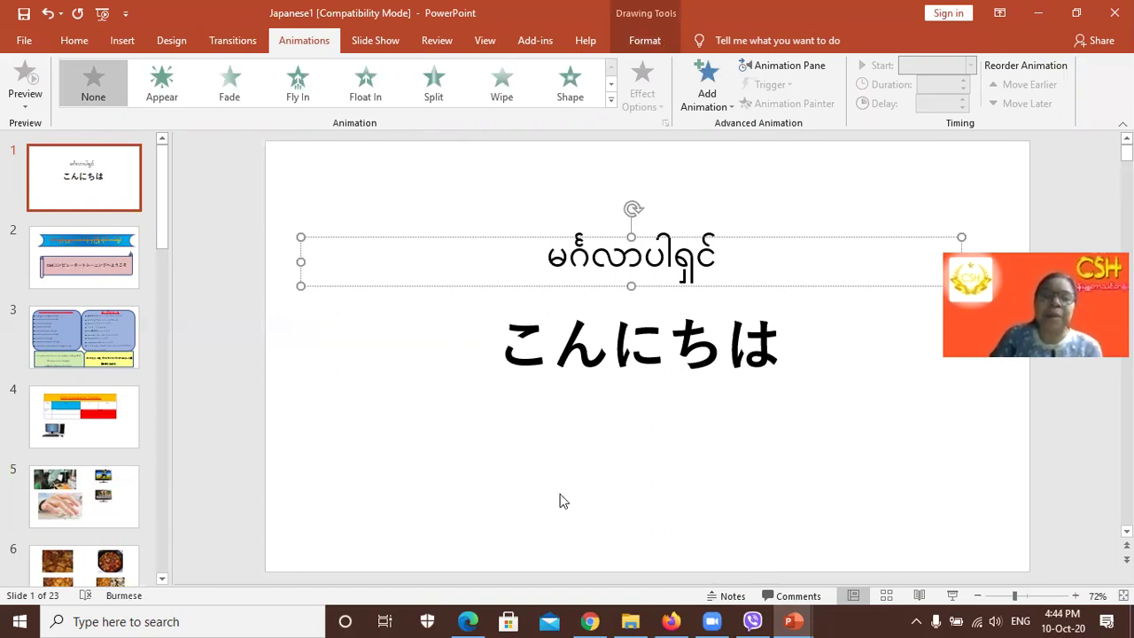
left_click(354, 265)
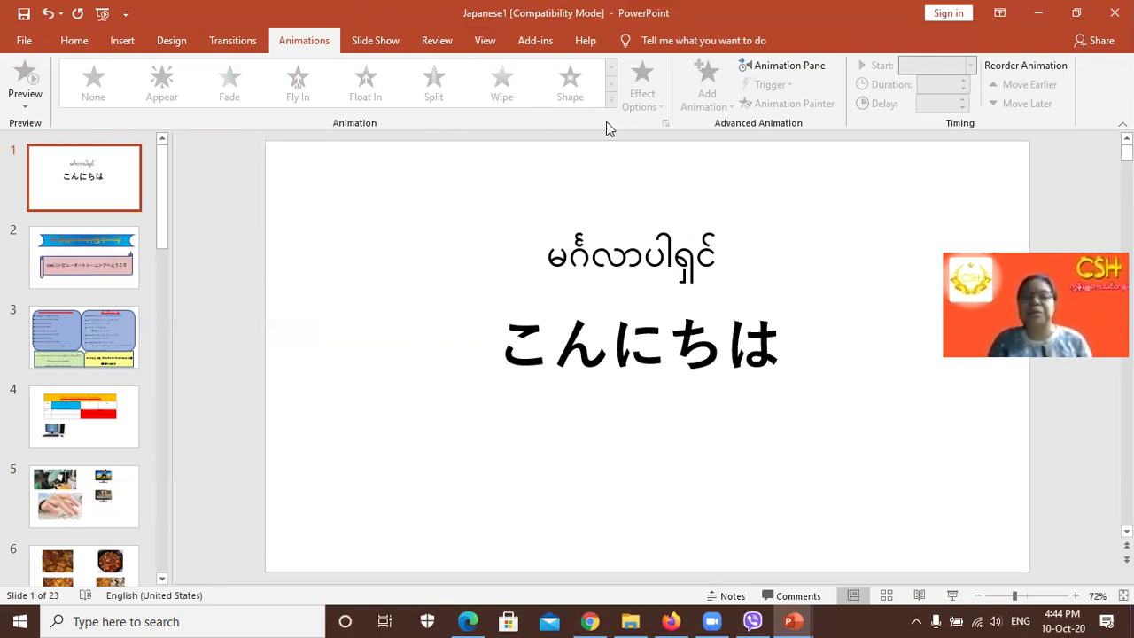
left_click(651, 252)
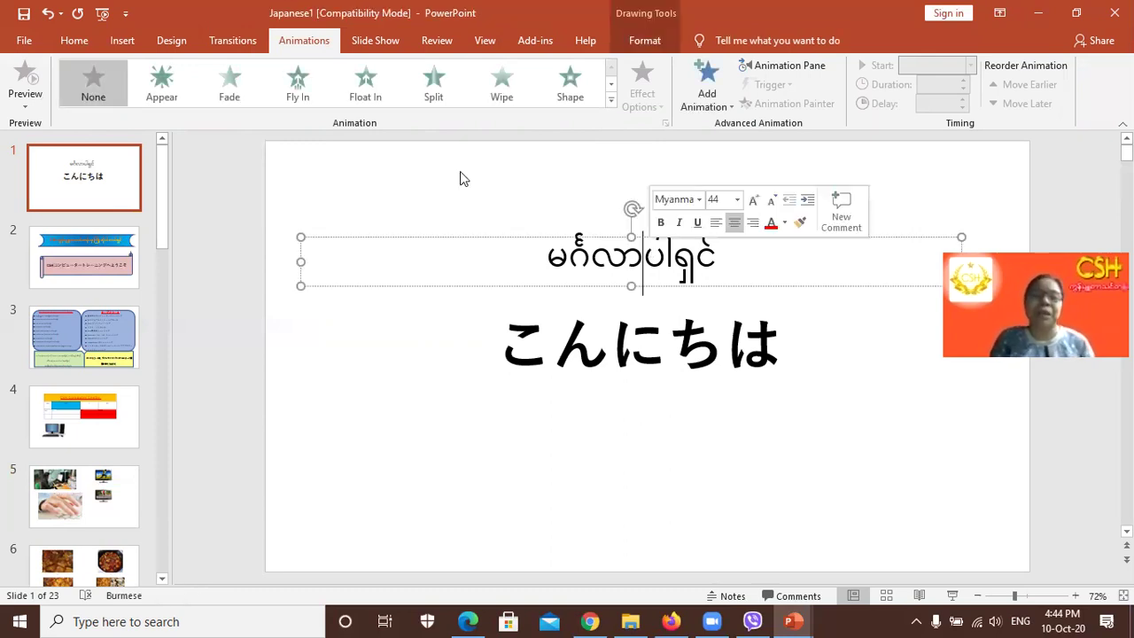
left_click(611, 102)
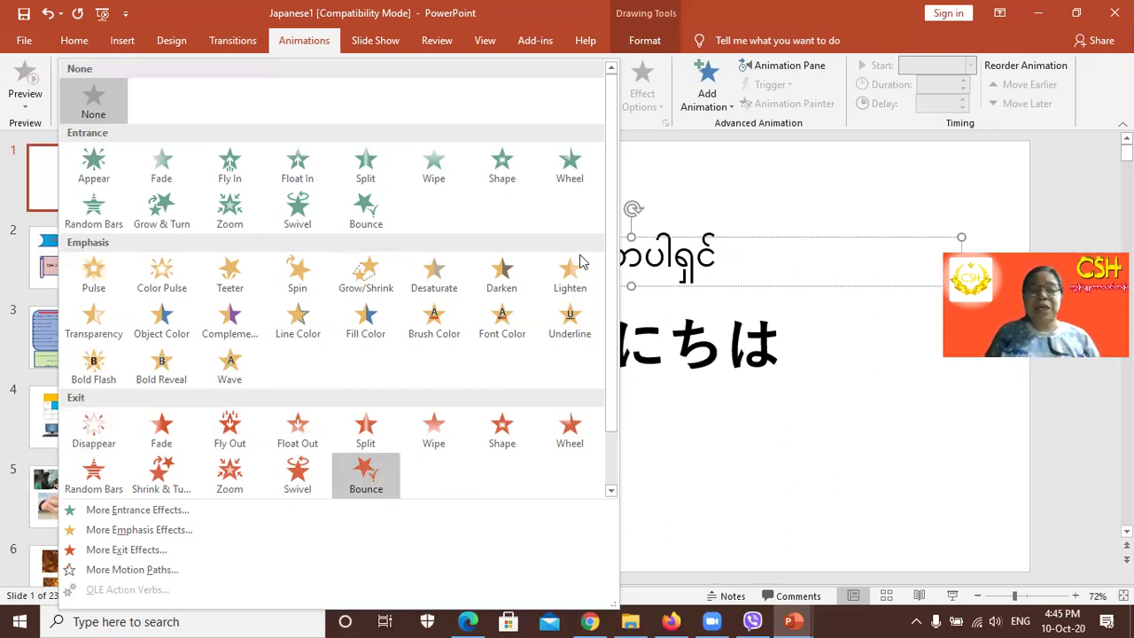
Step: Open More Entrance Effects for the Burmese greeting and choose the Zoom entrance effect
scroll(617, 255, "down", 1)
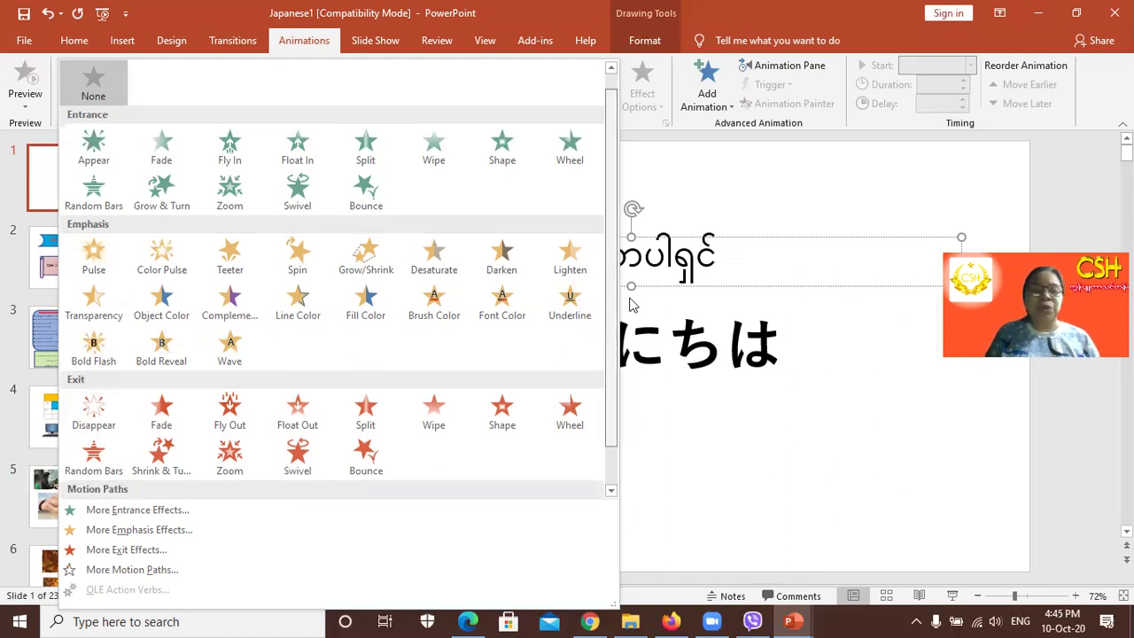
scroll(634, 326, "down", 1)
scroll(625, 257, "up", 1)
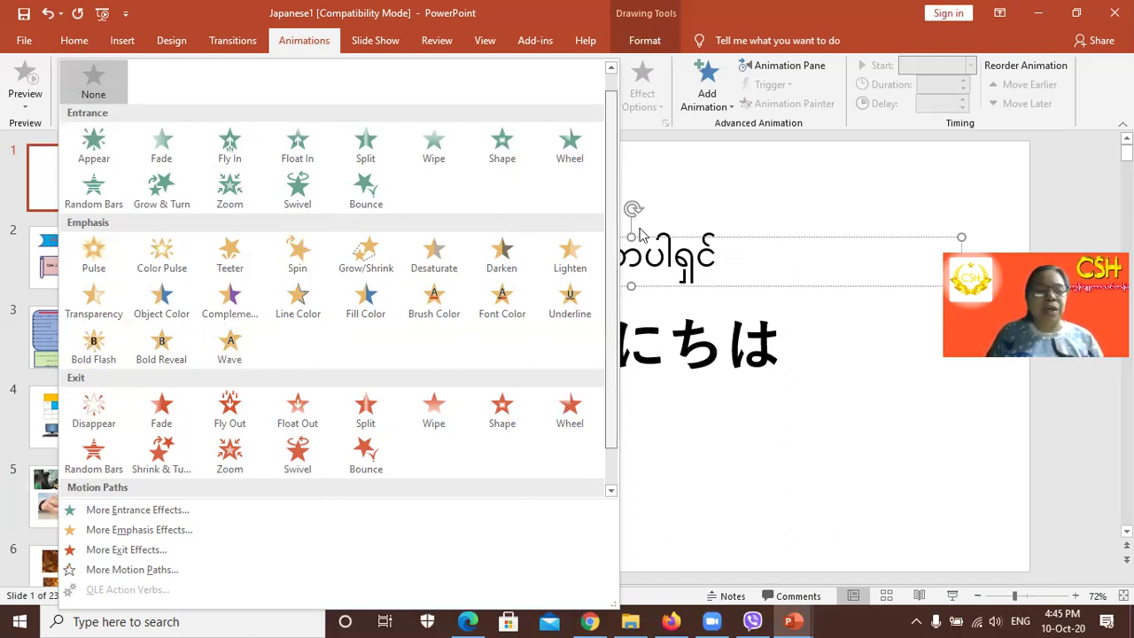
scroll(650, 266, "down", 1)
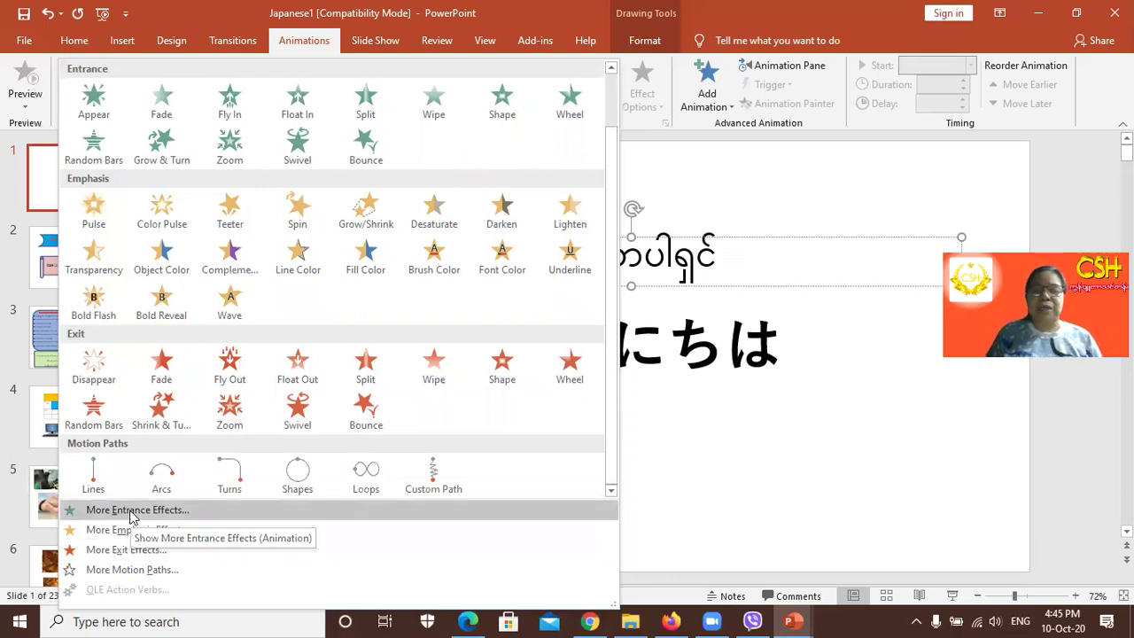
left_click(131, 510)
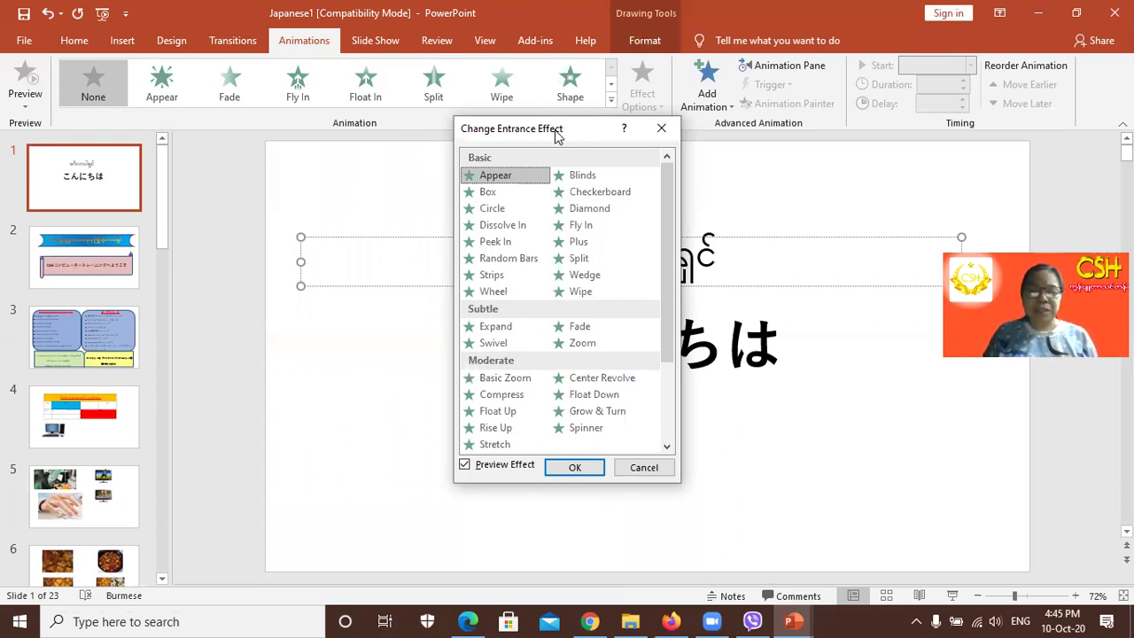
double_click(582, 350)
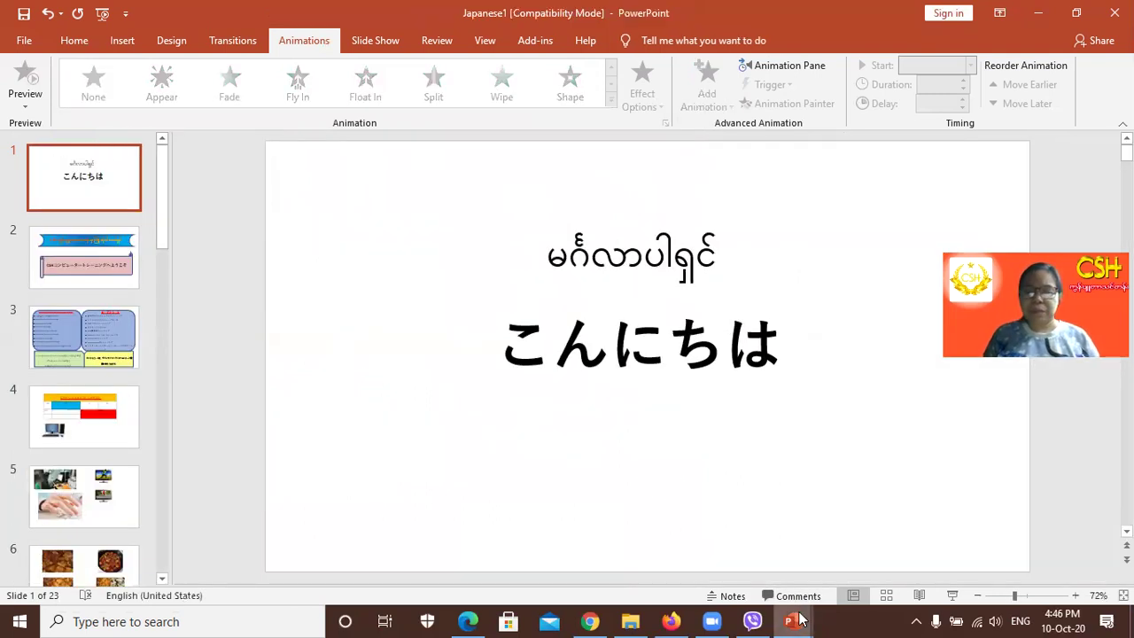
Step: Close the Presentation3 window with Don't Save after backing out of the Save As dialog
left_click(799, 620)
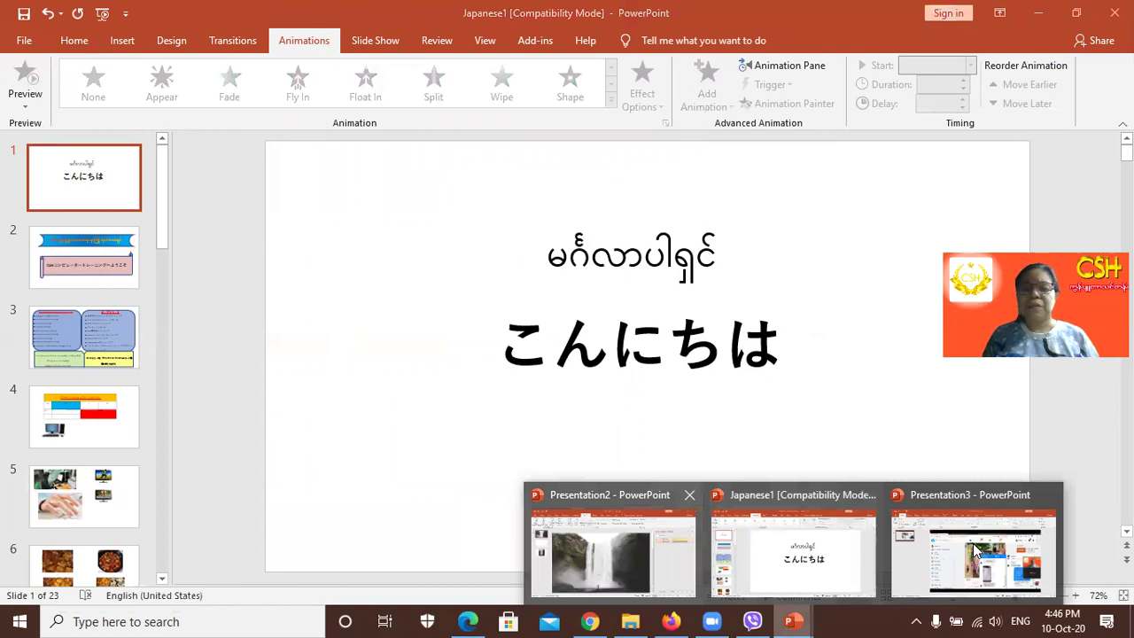
left_click(970, 550)
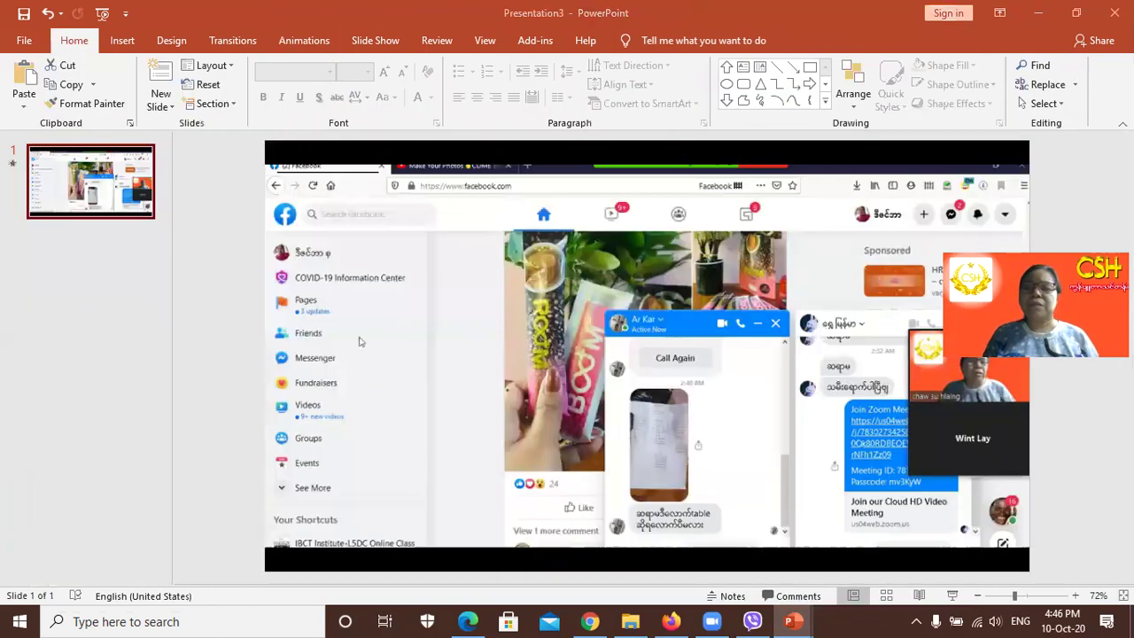
key("alt+F4")
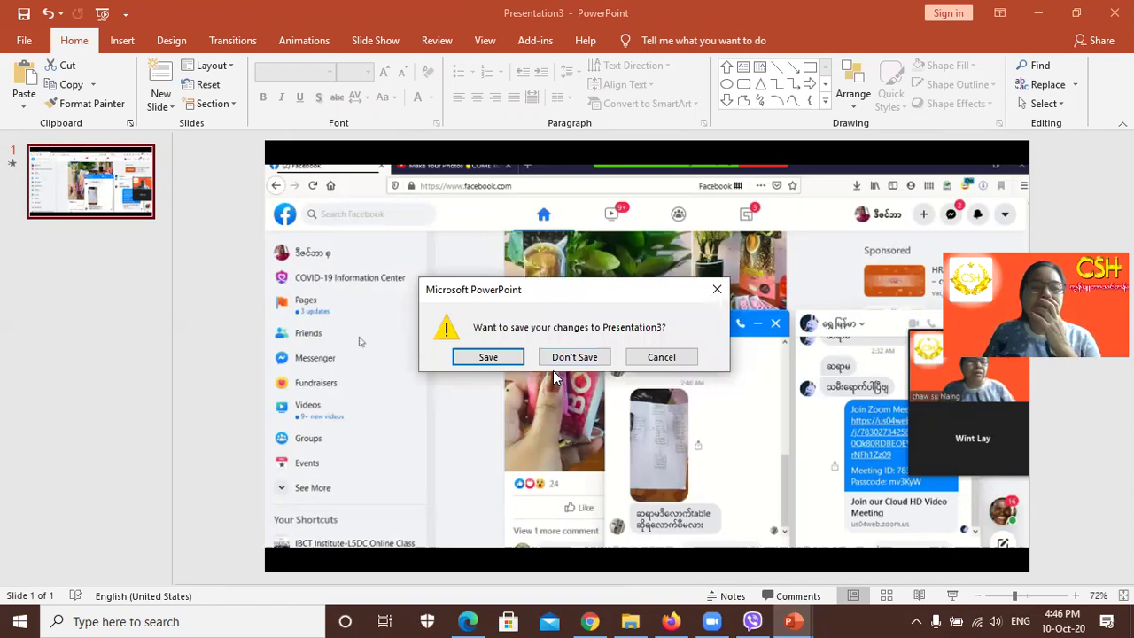
left_click(506, 359)
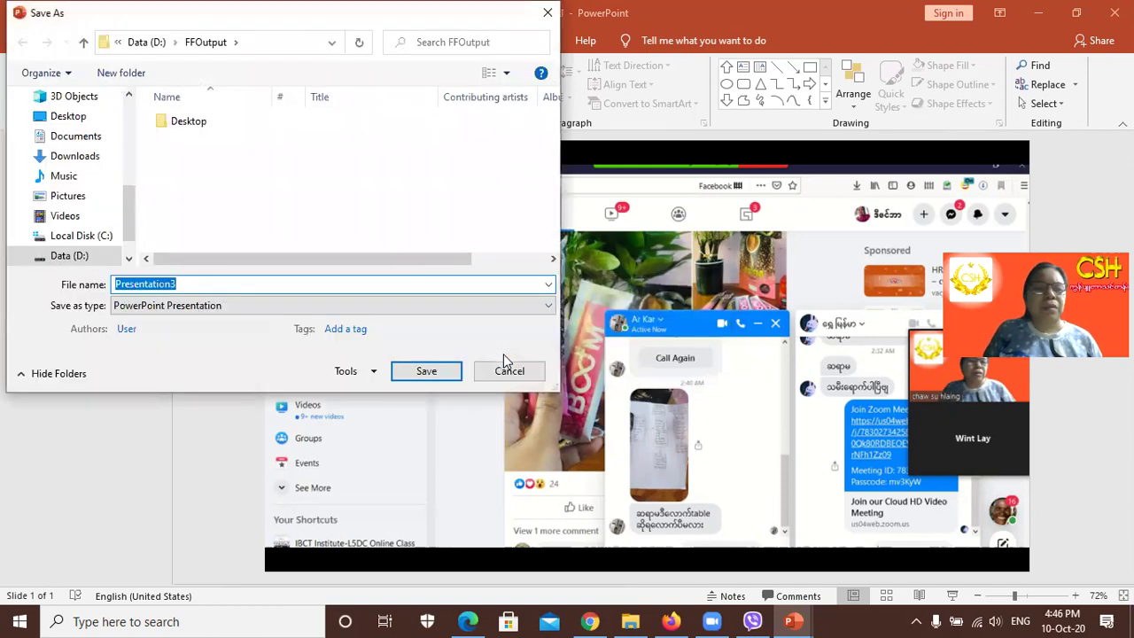
left_click(508, 373)
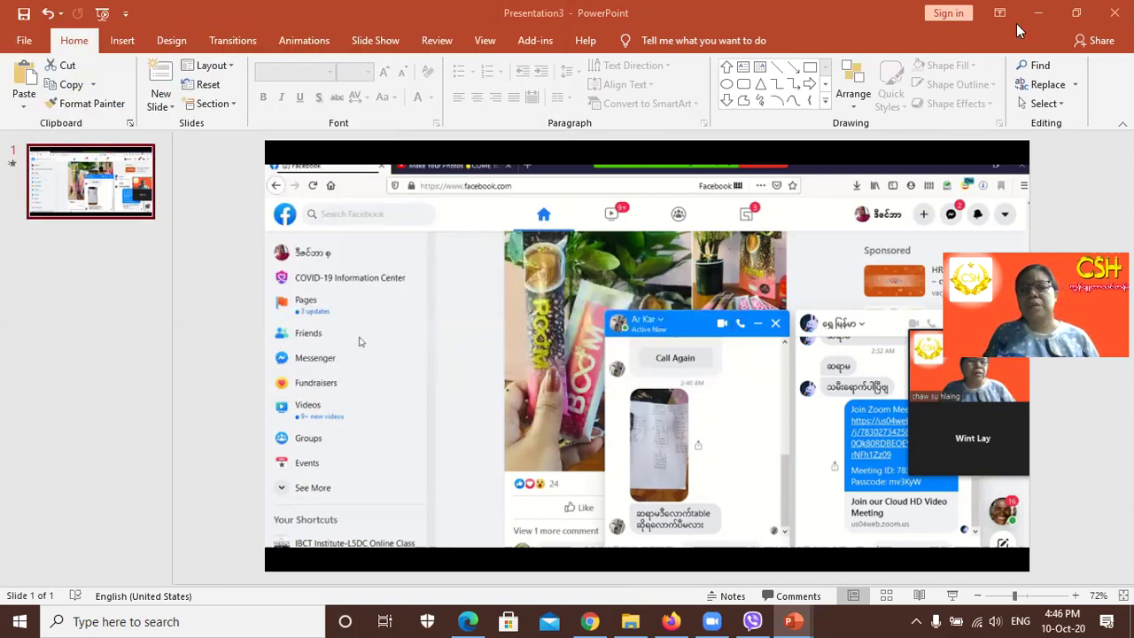
key("ctrl+w")
left_click(547, 360)
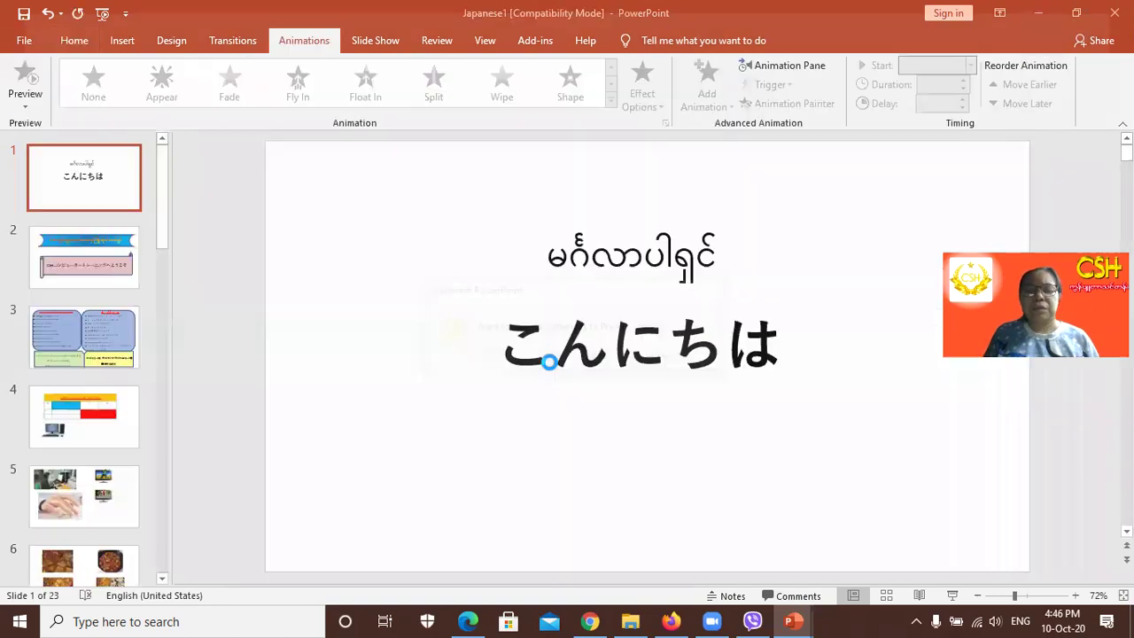
Step: Open the full entrance effects list for the Burmese title and preview Circle, Plus, Wedge, Wipe and Boomerang
left_click(590, 252)
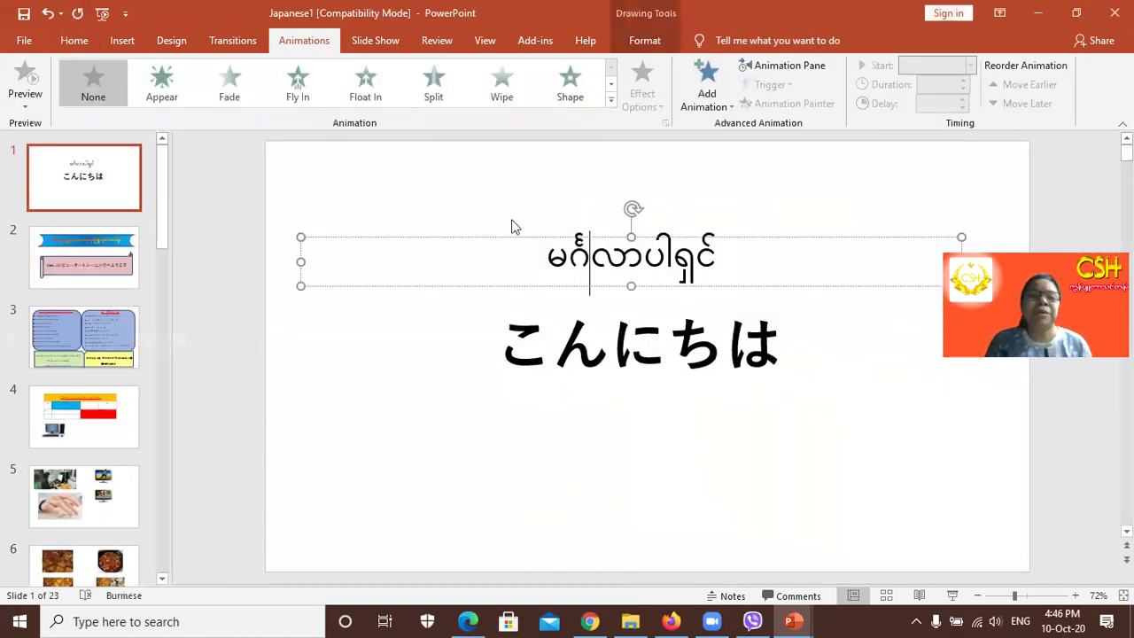
left_click(610, 101)
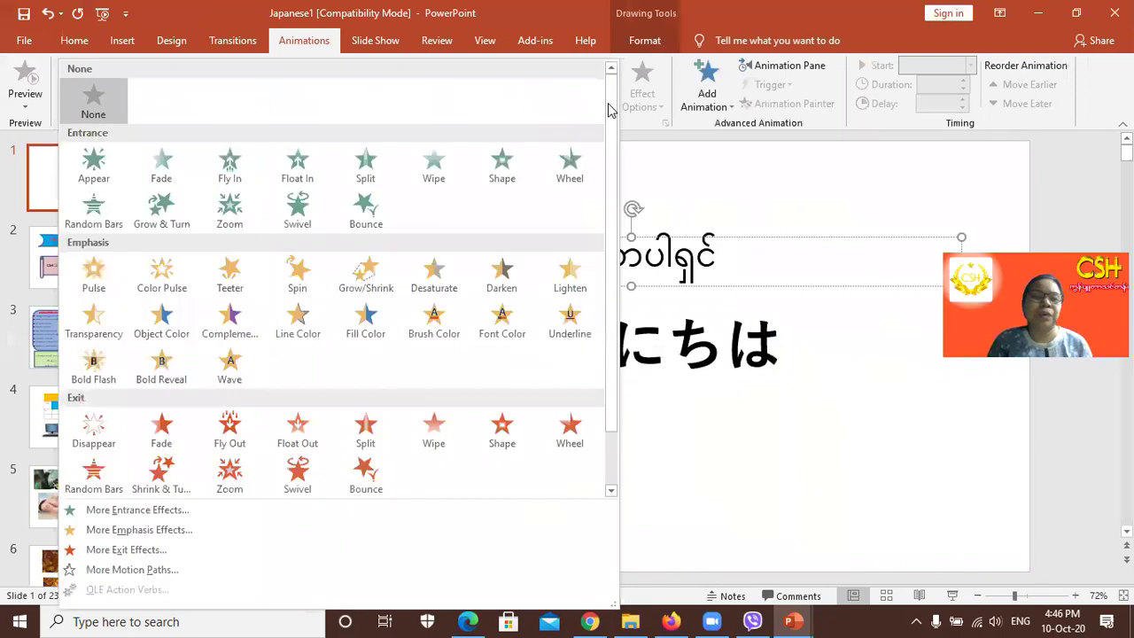
left_click(165, 510)
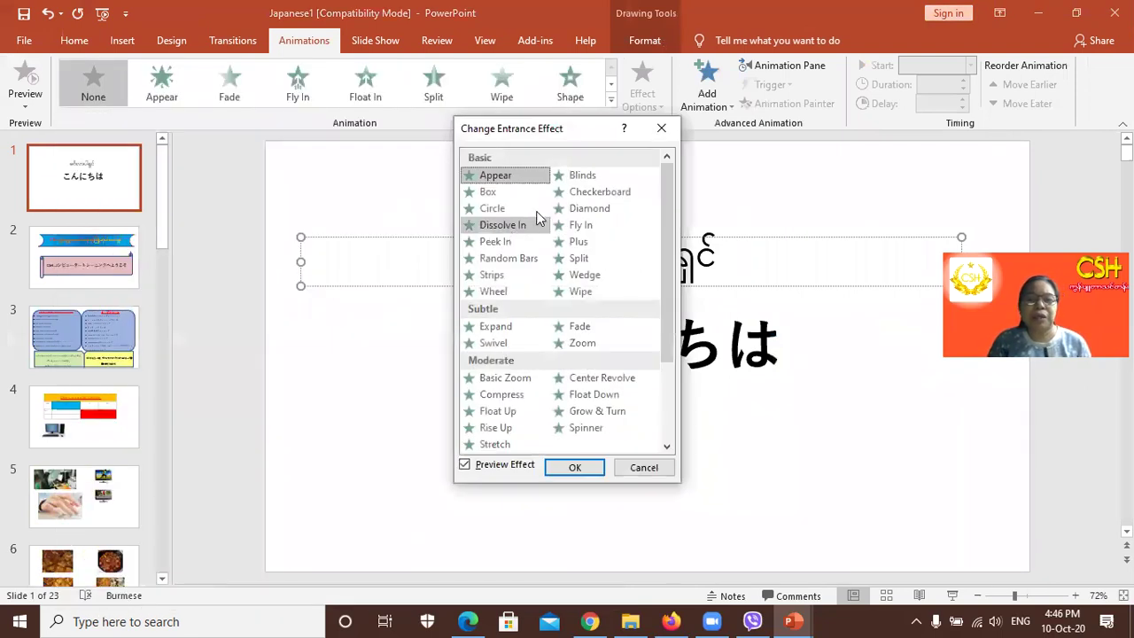
left_click(501, 209)
left_click_drag(581, 135, 341, 146)
left_click(346, 254)
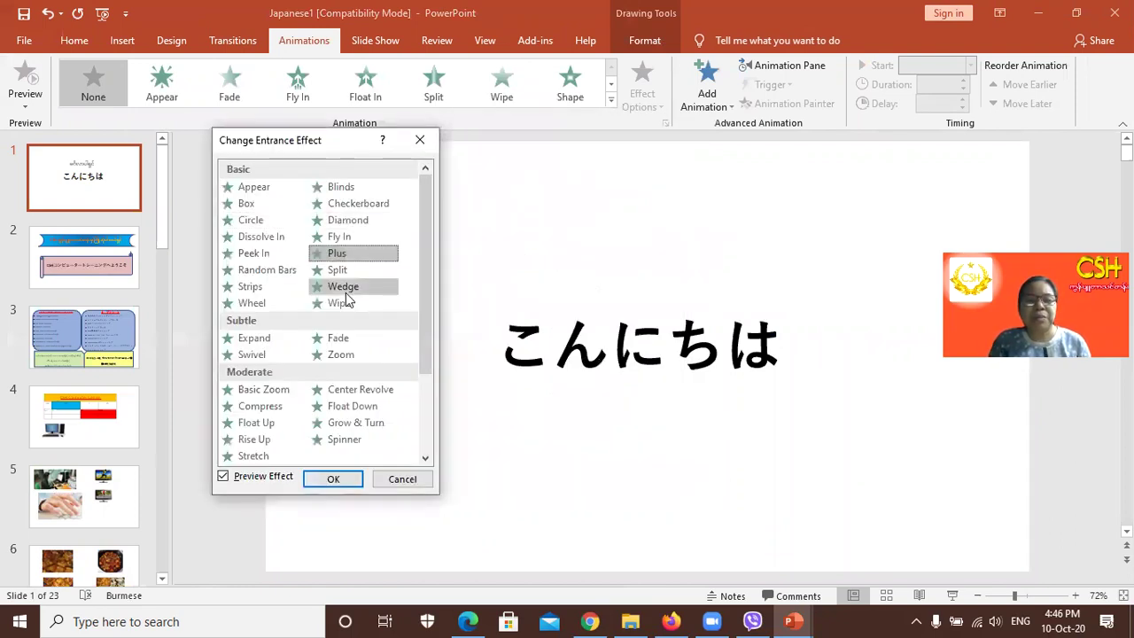
left_click(347, 292)
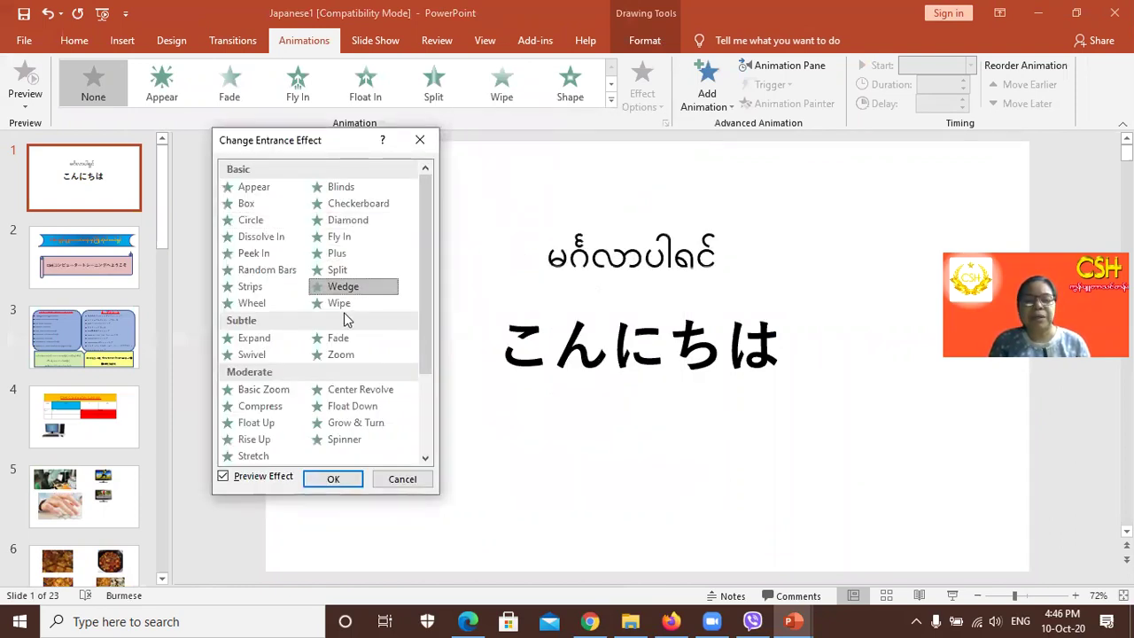
left_click(343, 307)
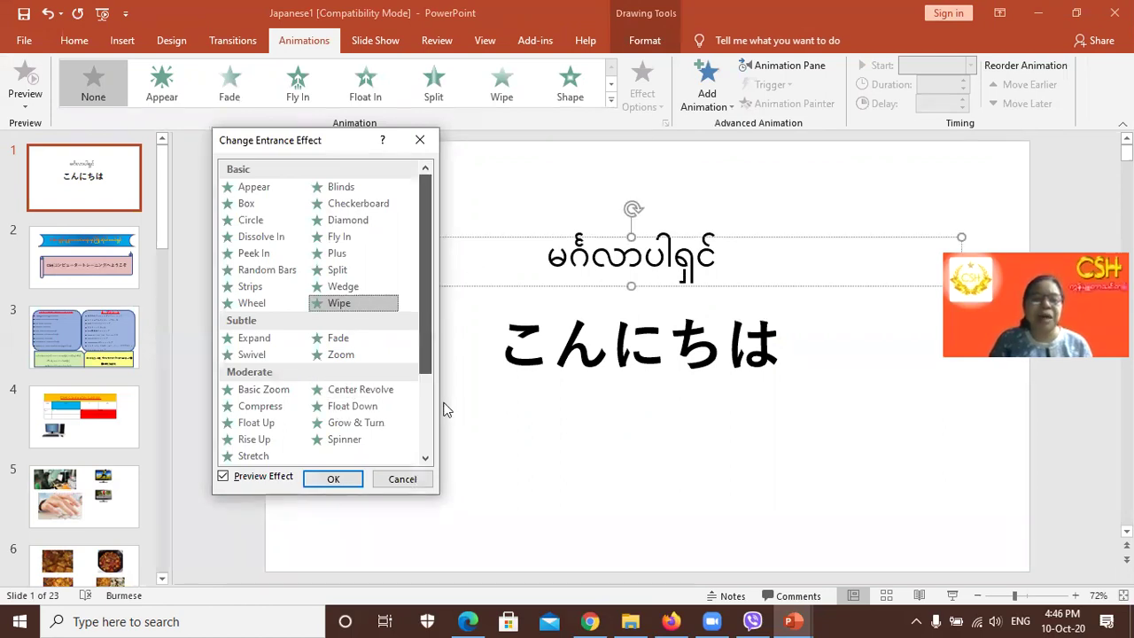
scroll(355, 376, "down", 2)
left_click(355, 377)
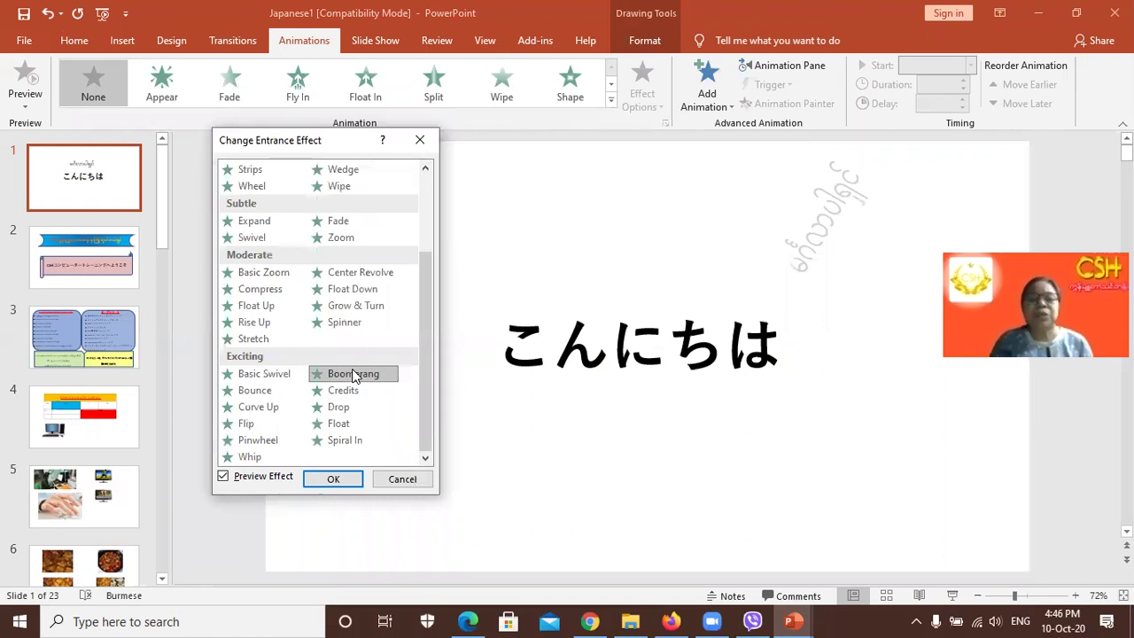
Step: Preview Bounce, Drop, Float, Spiral In, Pinwheel, Grow & Turn and Float Down on the title
left_click(269, 389)
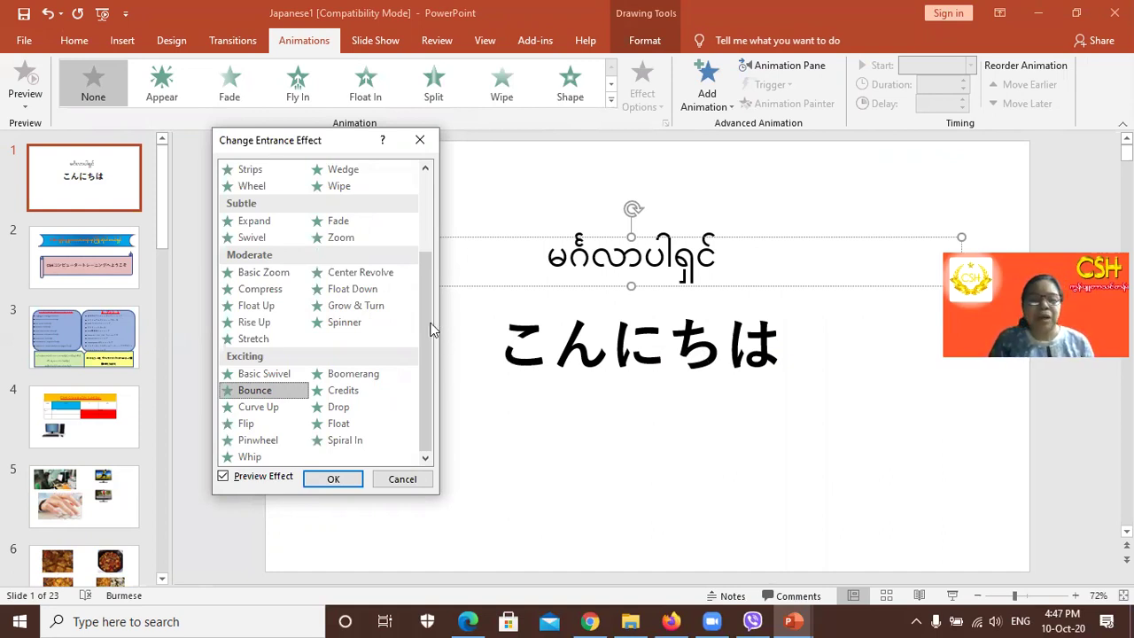
left_click(341, 409)
left_click(339, 425)
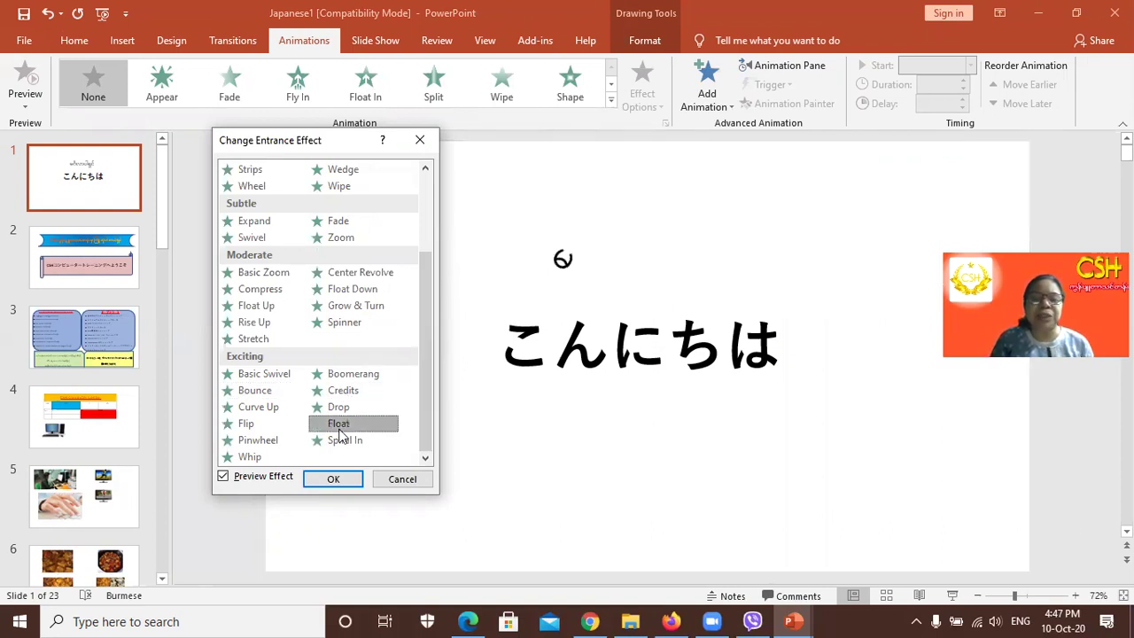
left_click(343, 439)
left_click(274, 441)
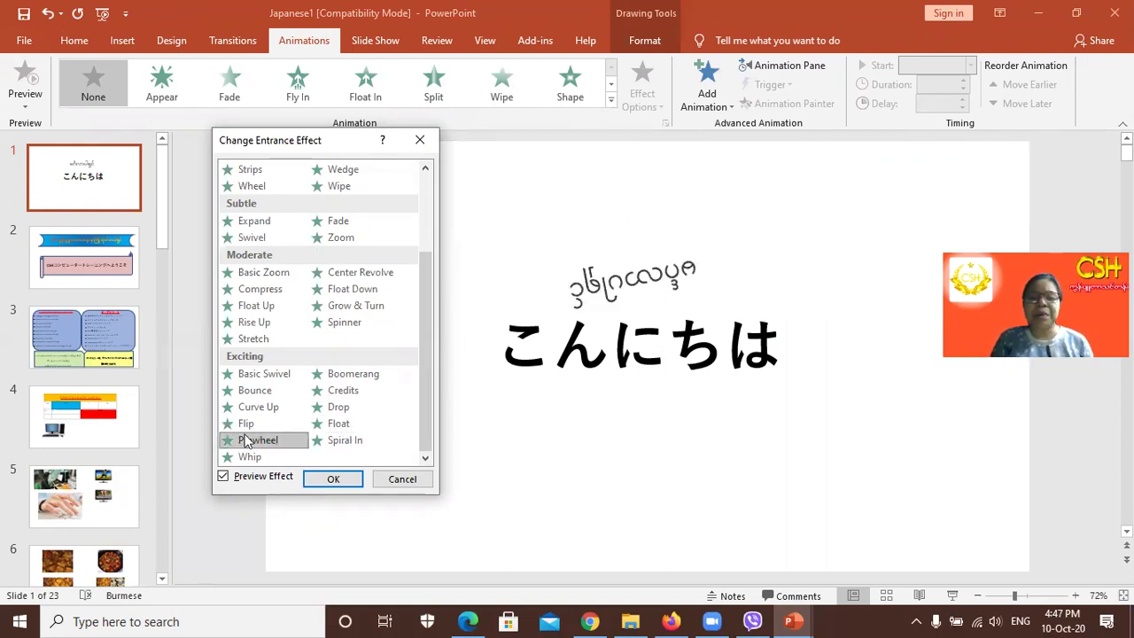
left_click(244, 395)
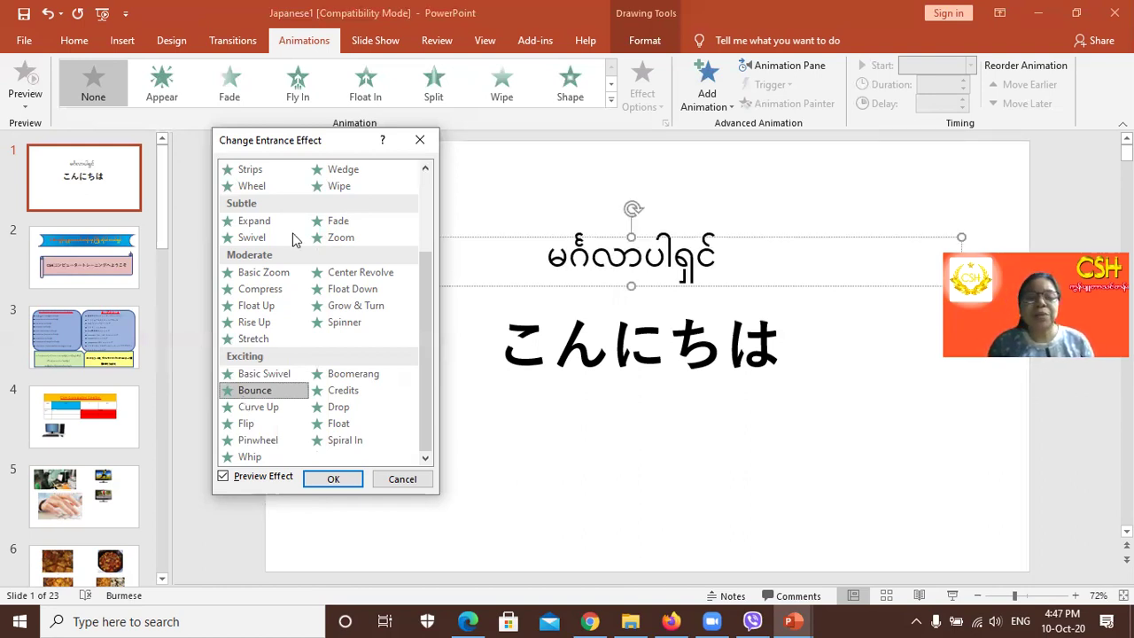
left_click(344, 411)
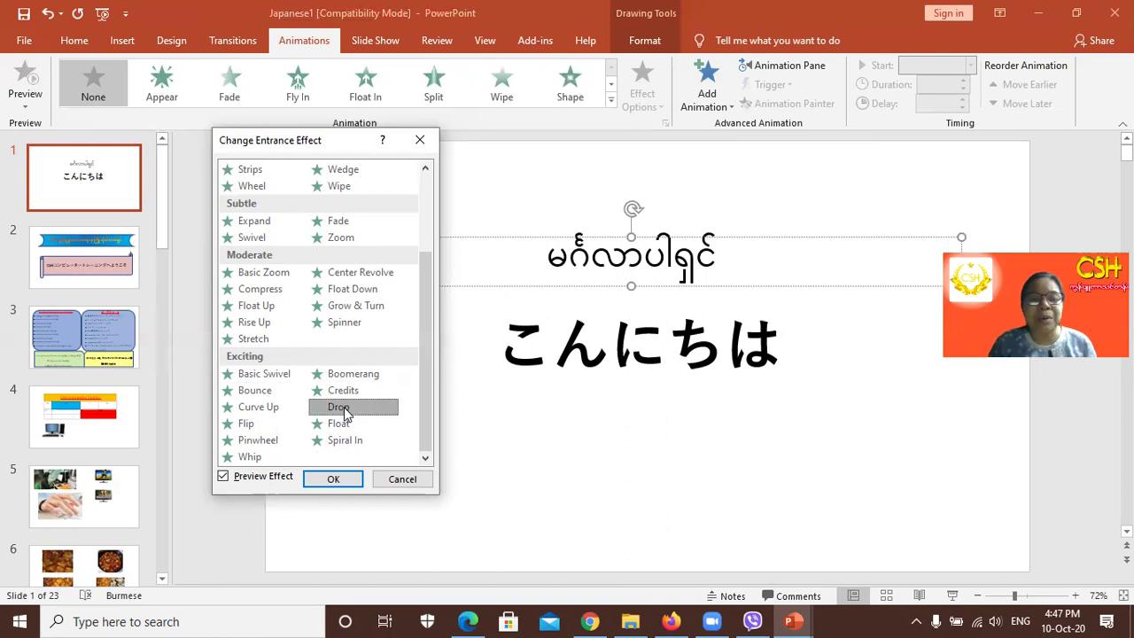
left_click(365, 294)
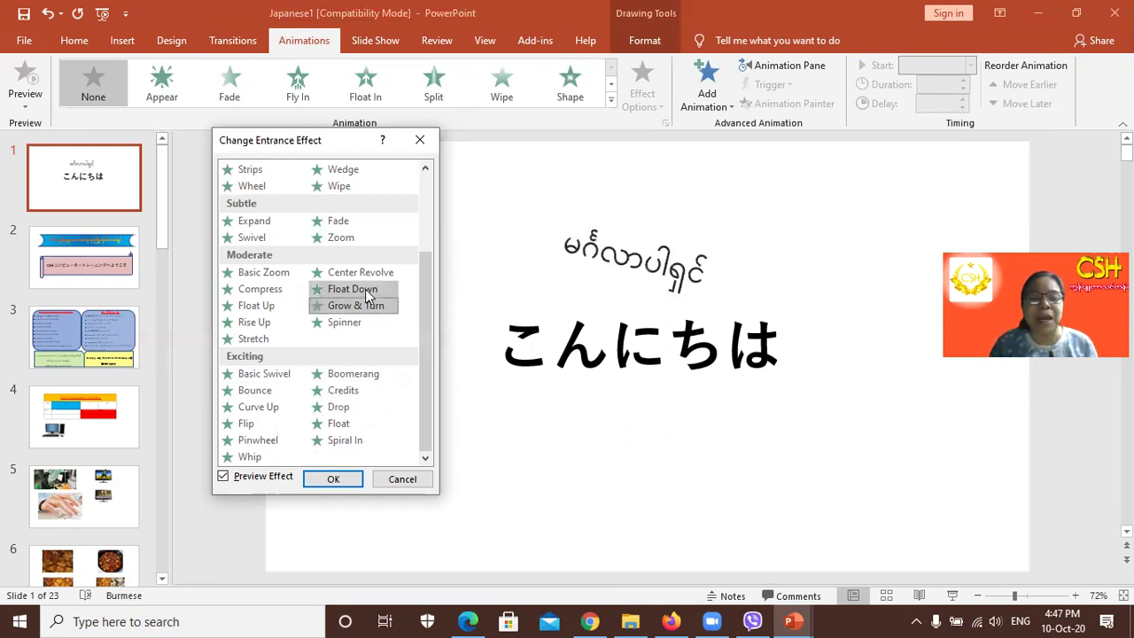
left_click(374, 291)
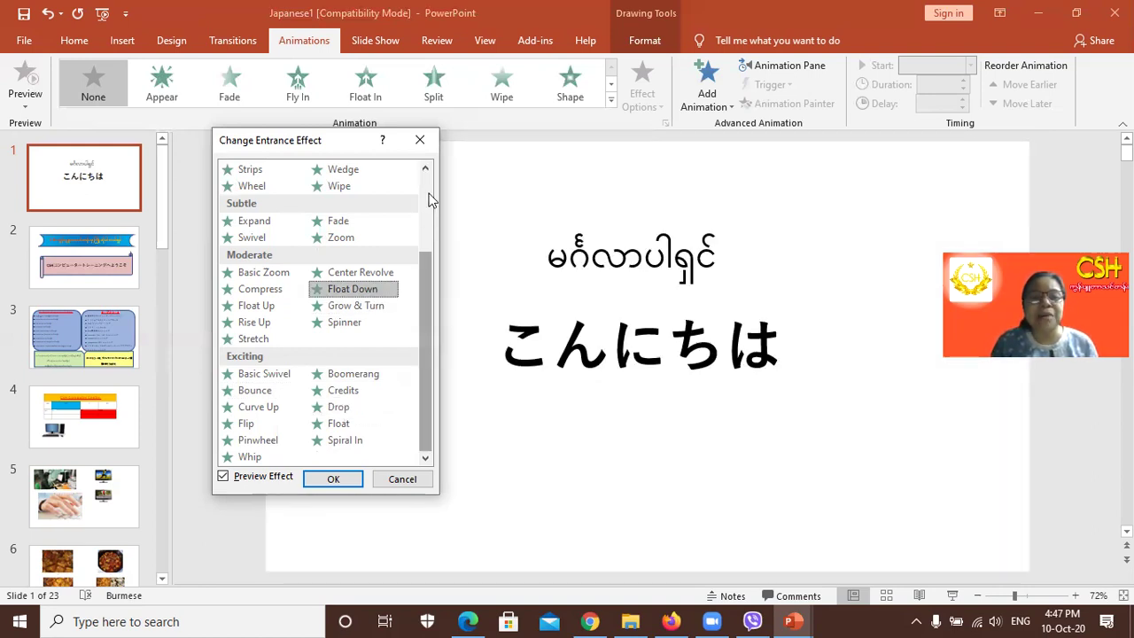
Step: Preview Checkerboard, Dissolve In, Random Bars, Basic Zoom and Float Up, then select Bounce
scroll(375, 210, "up", 3)
left_click(374, 208)
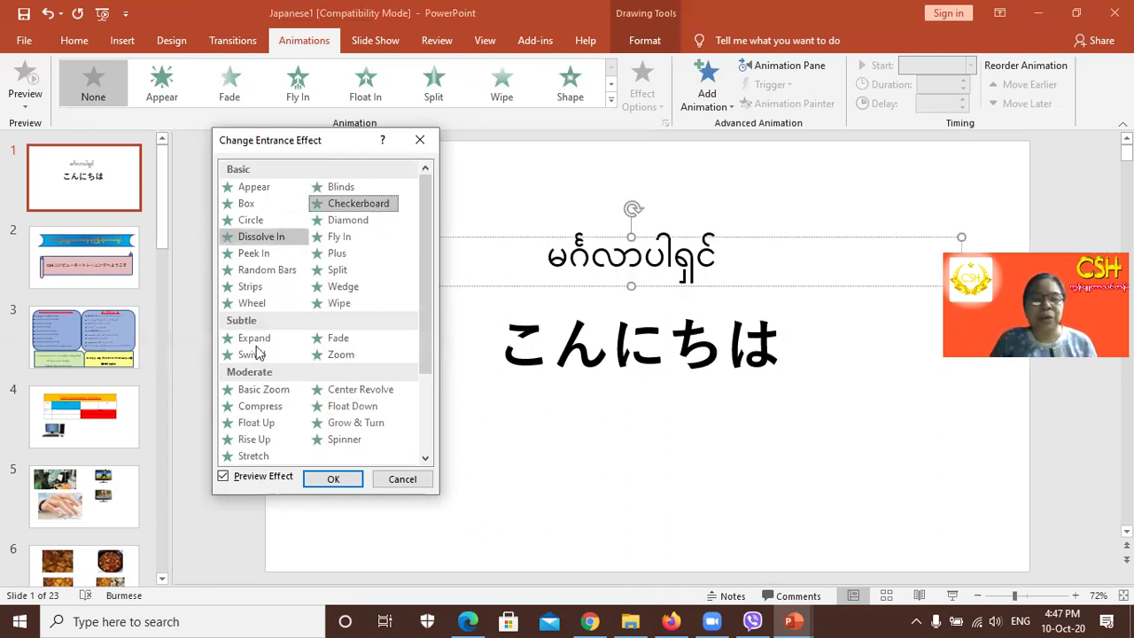
left_click(260, 237)
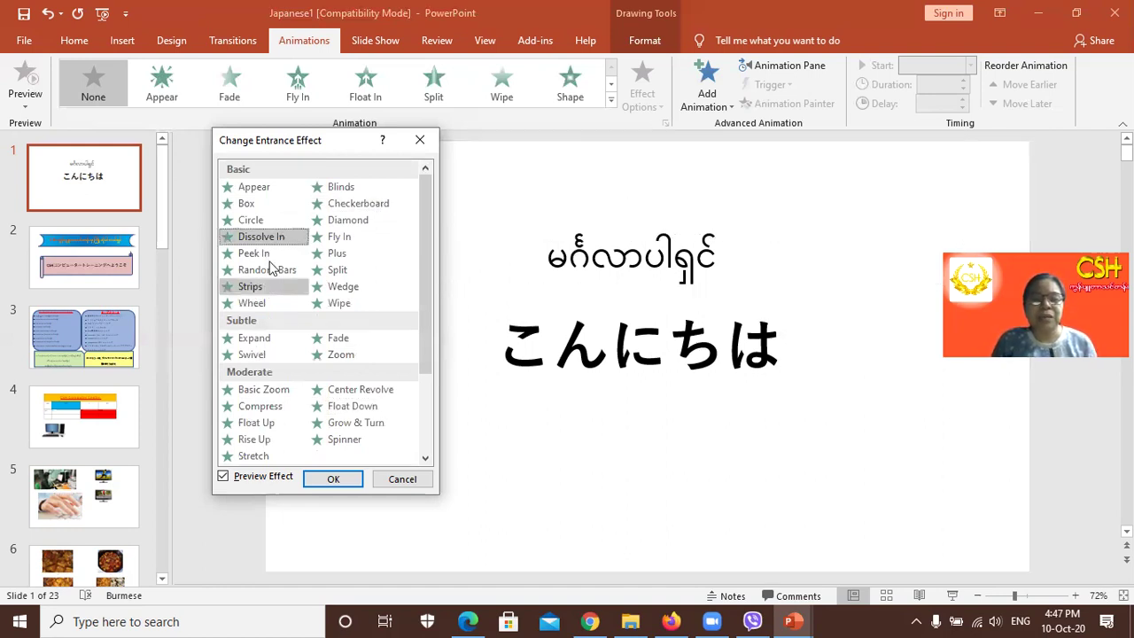
left_click(271, 269)
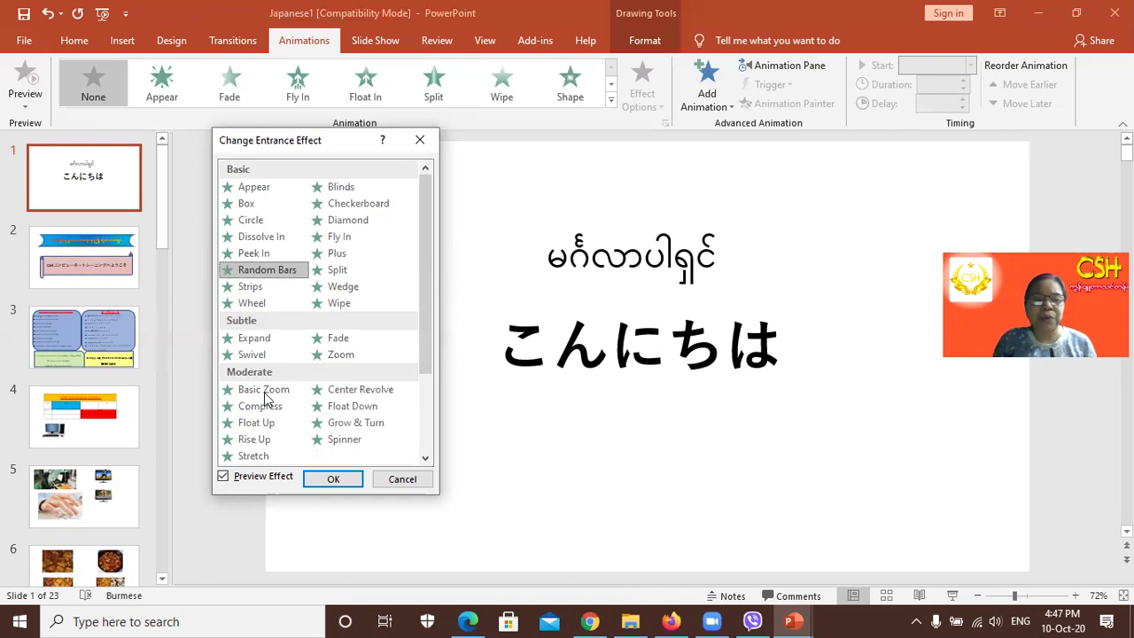
left_click(264, 392)
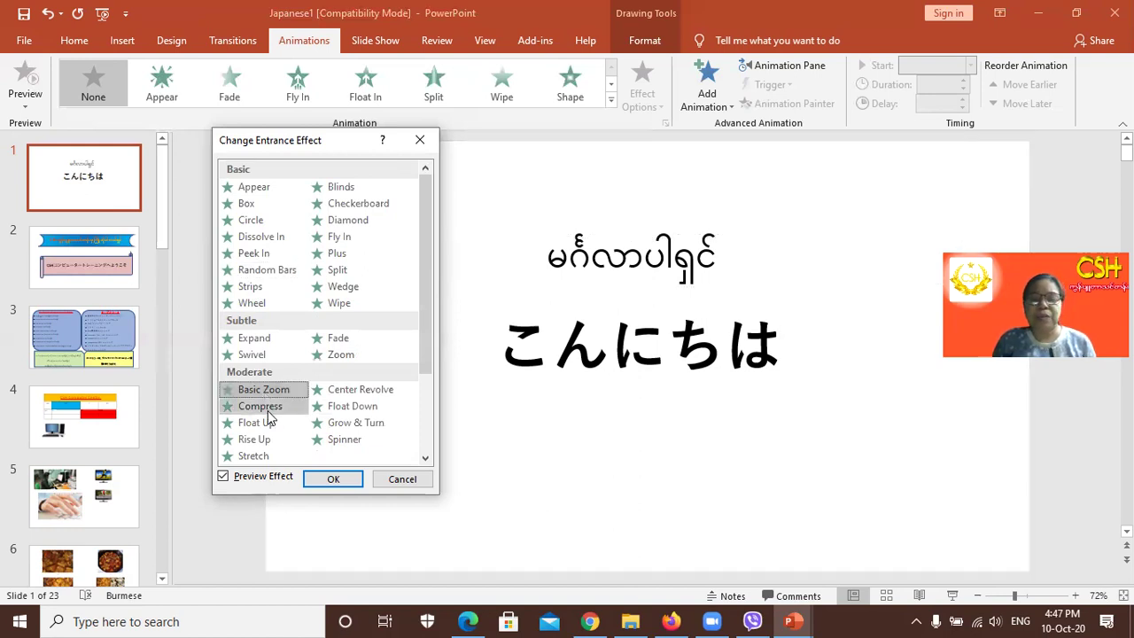
left_click(271, 425)
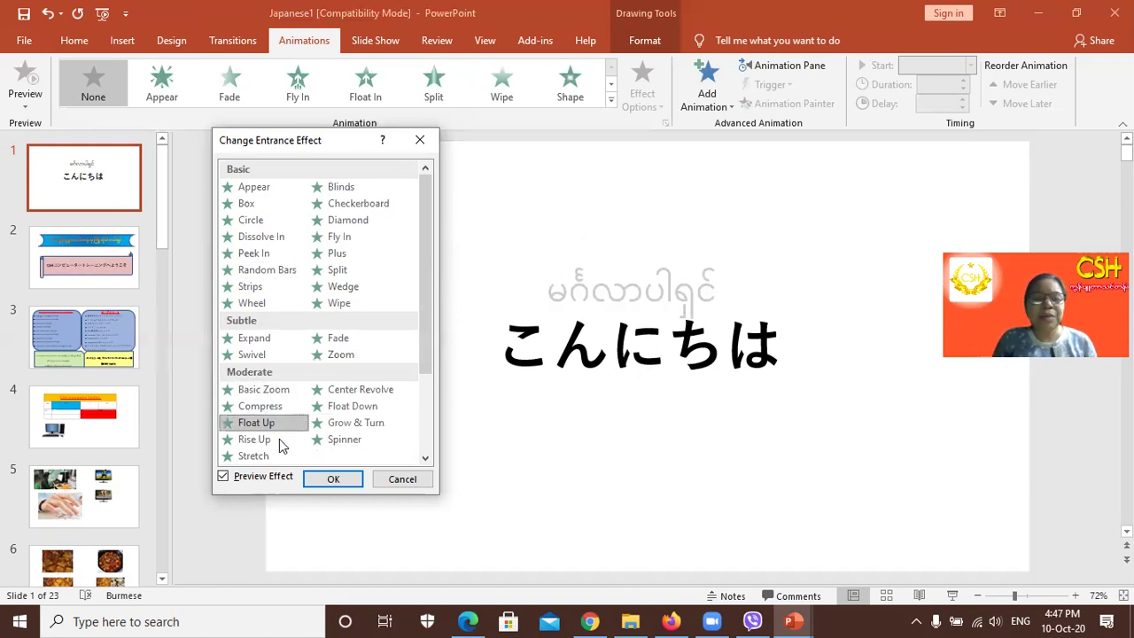
scroll(429, 412, "down", 3)
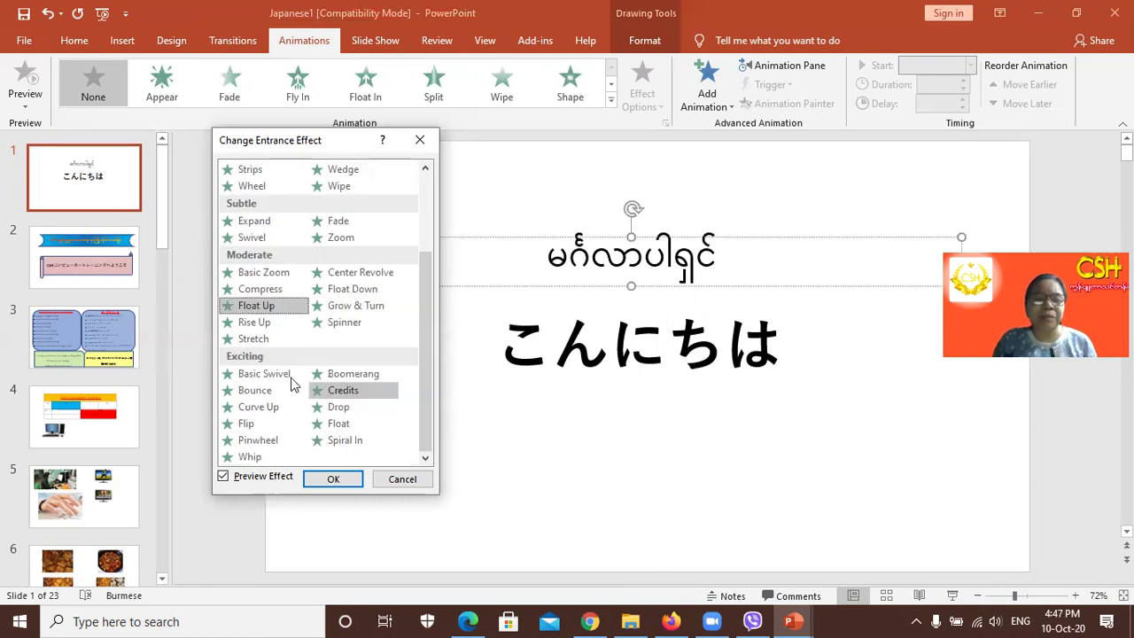
left_click(266, 390)
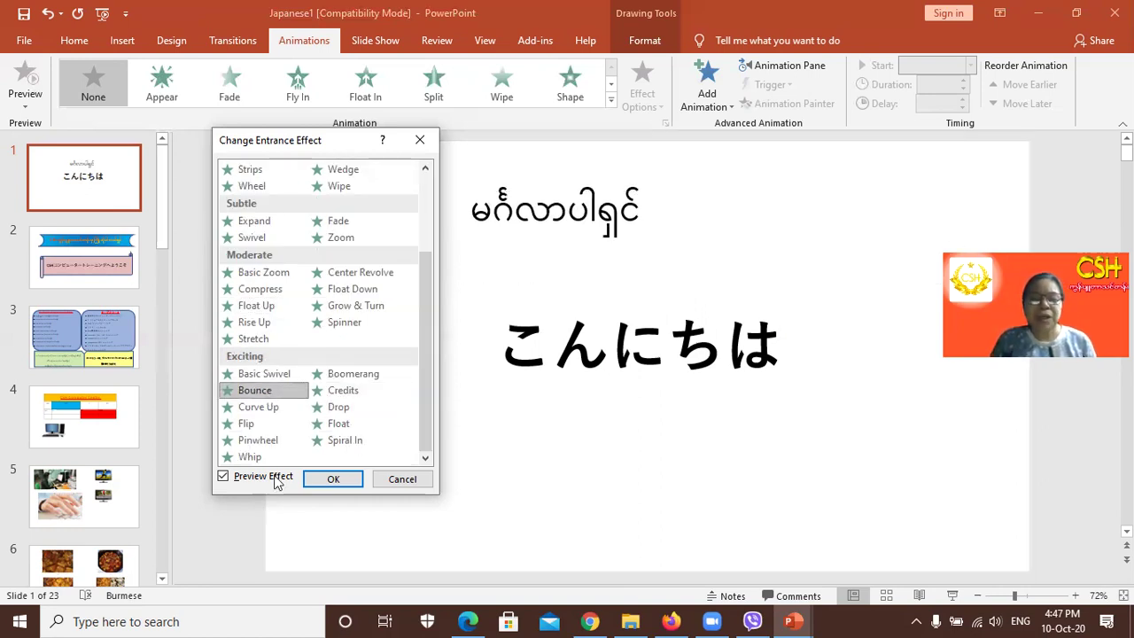
Step: Apply Bounce to the Burmese title line and open the Animation Pane
left_click(328, 480)
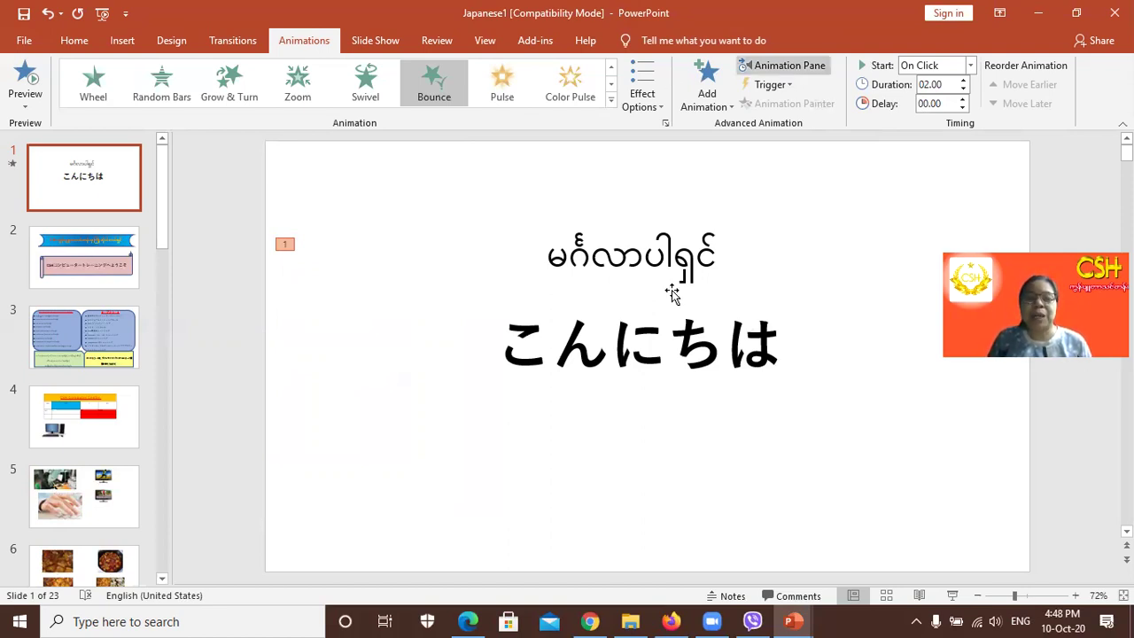
left_click(815, 68)
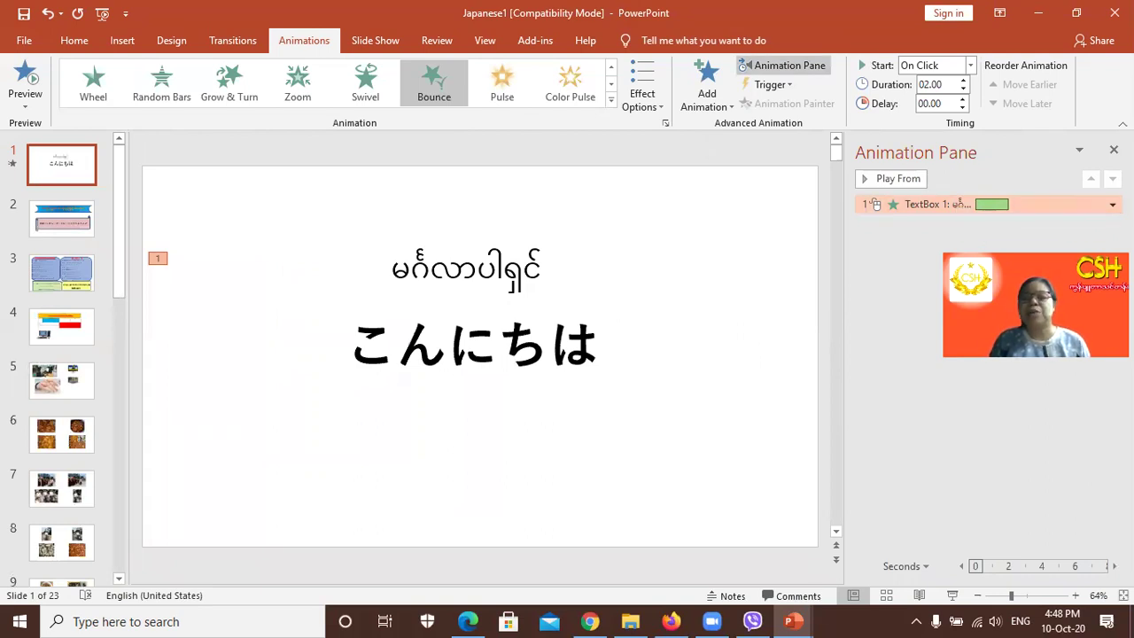
left_click(1113, 149)
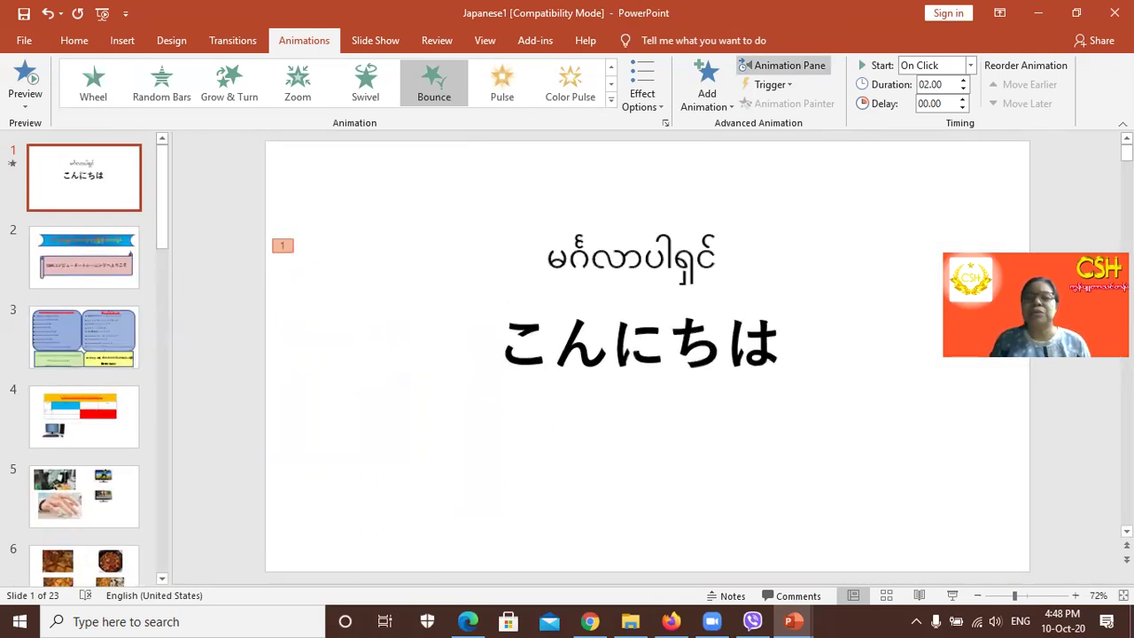
left_click(808, 69)
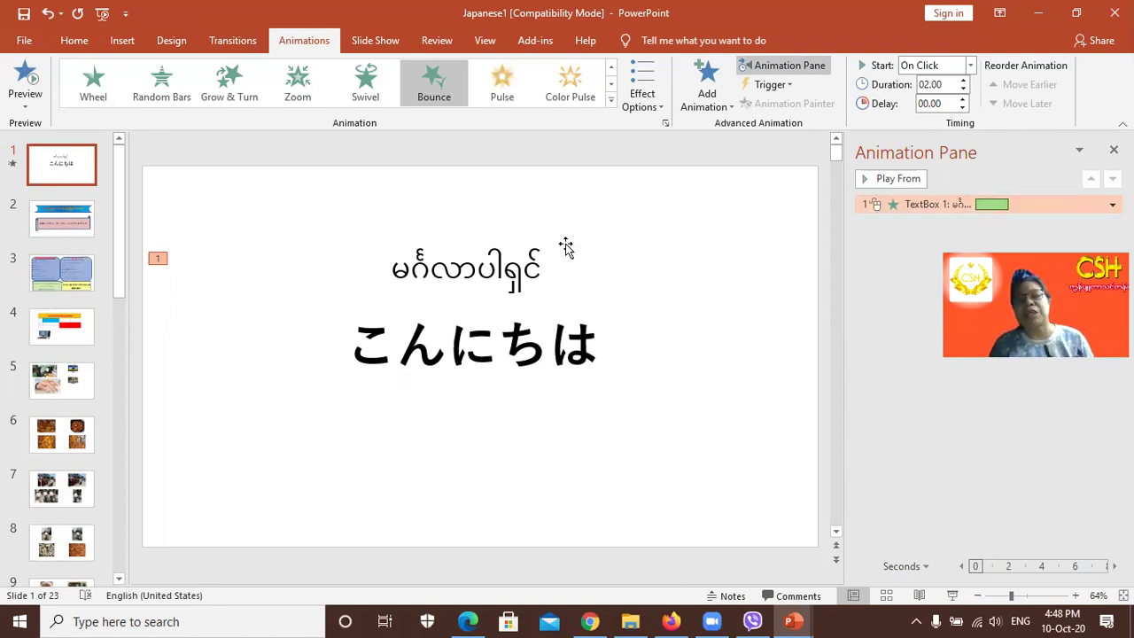
Step: Set the Bounce to start With Previous, nudge its duration, and play it from the Animation Pane
left_click(971, 66)
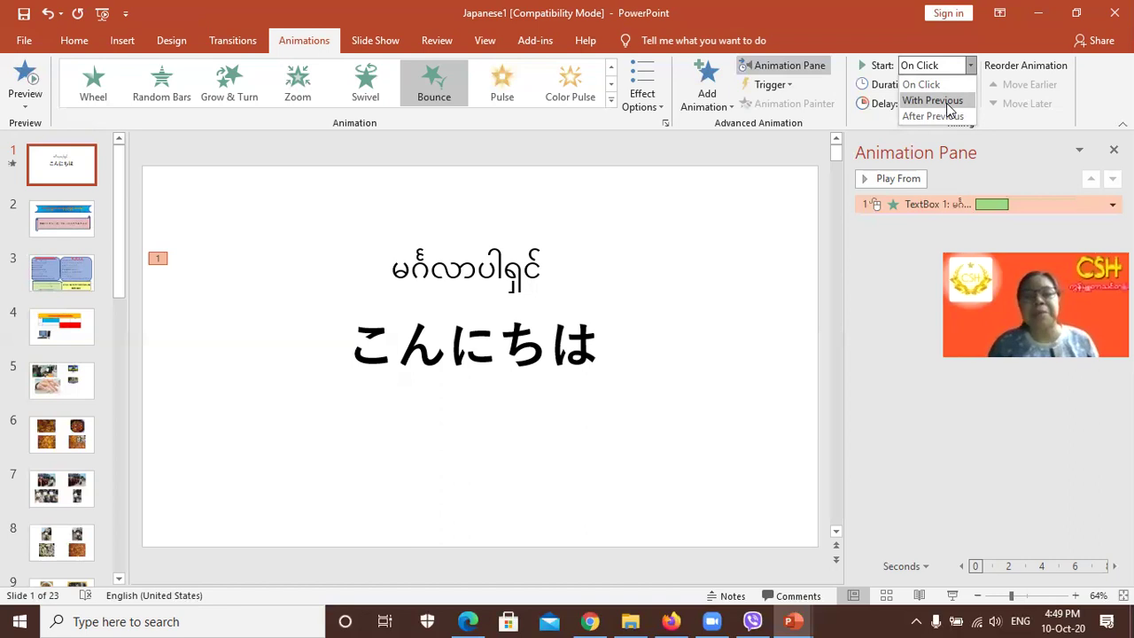
left_click(946, 102)
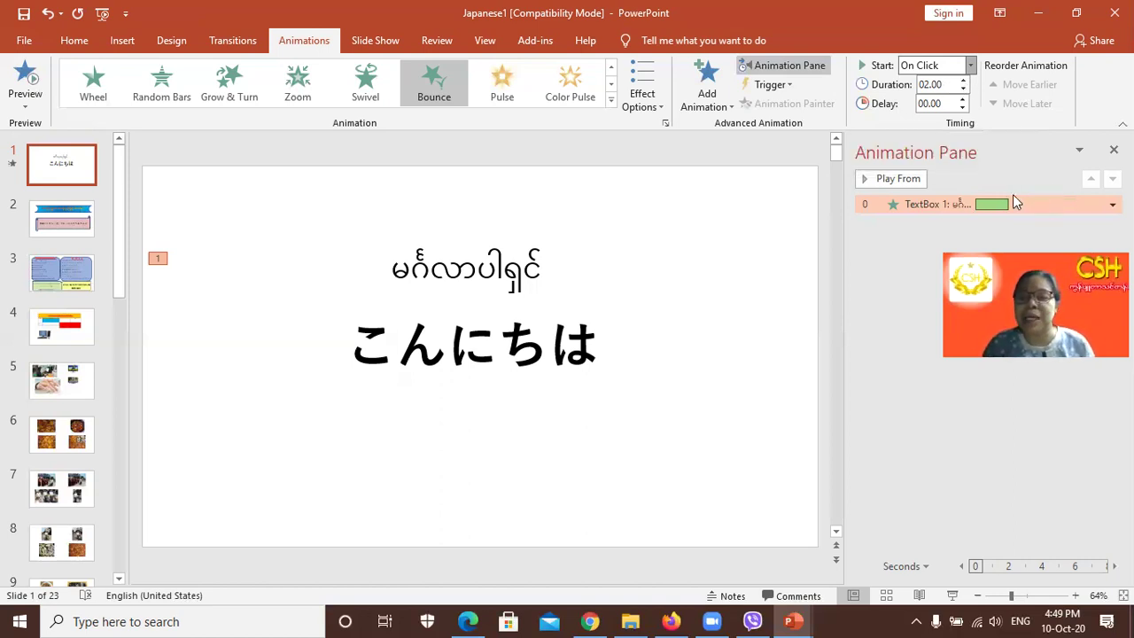
left_click(962, 81)
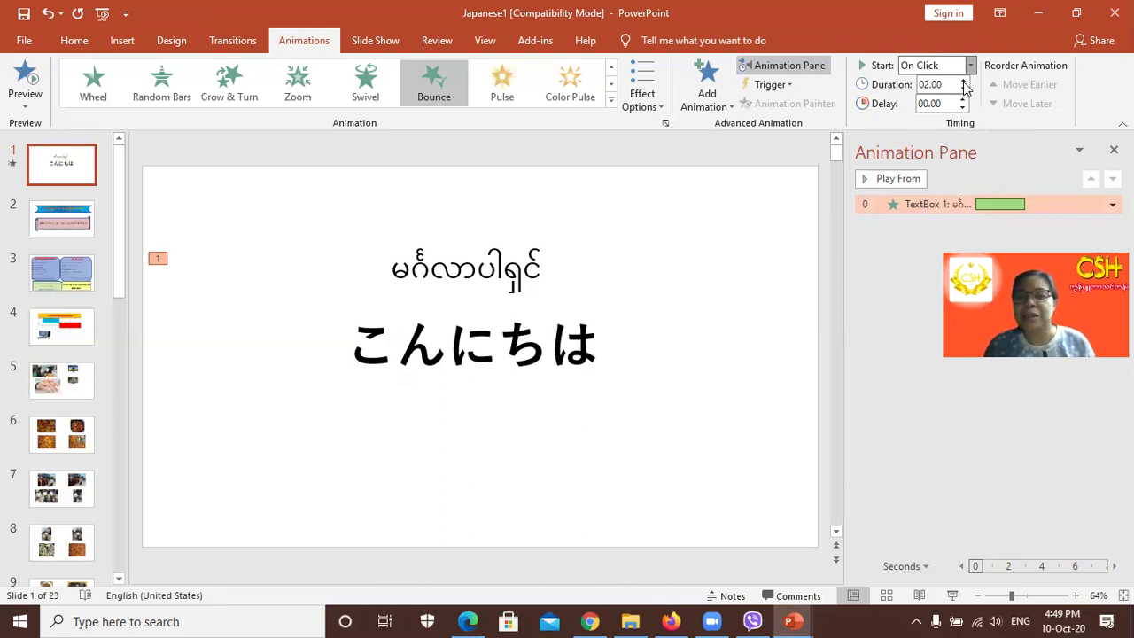
left_click(962, 80)
left_click(964, 88)
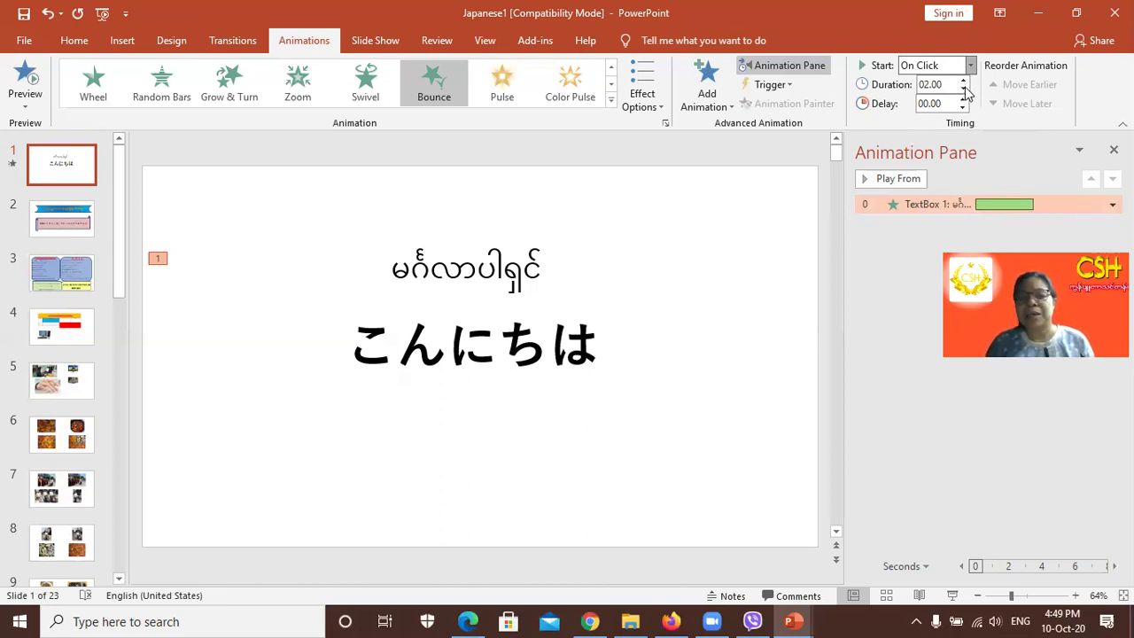
left_click(964, 88)
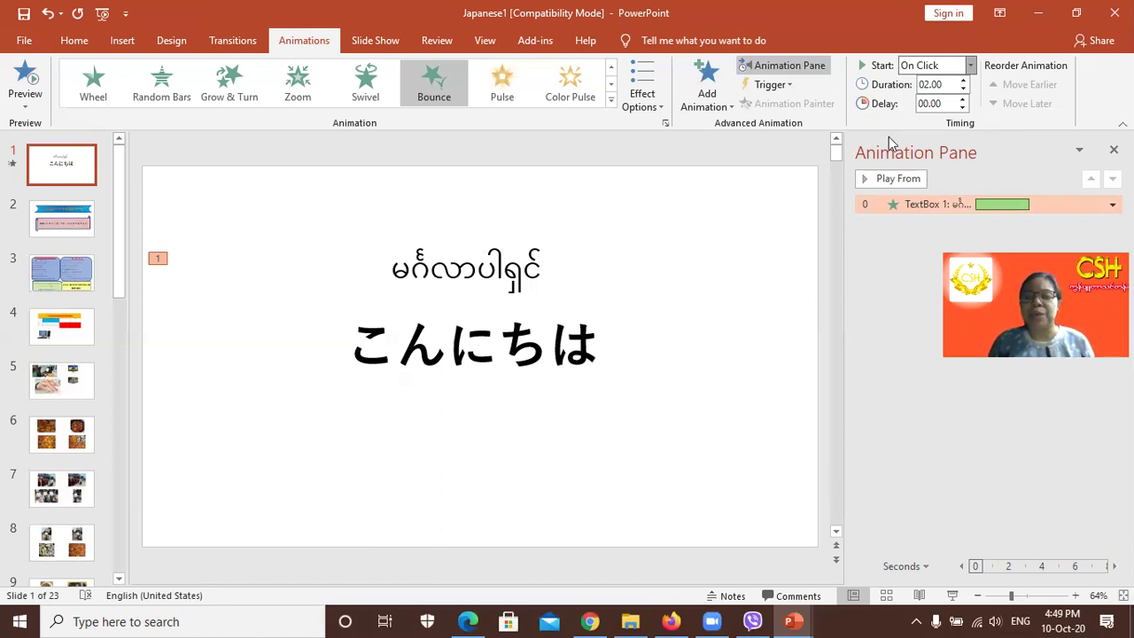
left_click(887, 181)
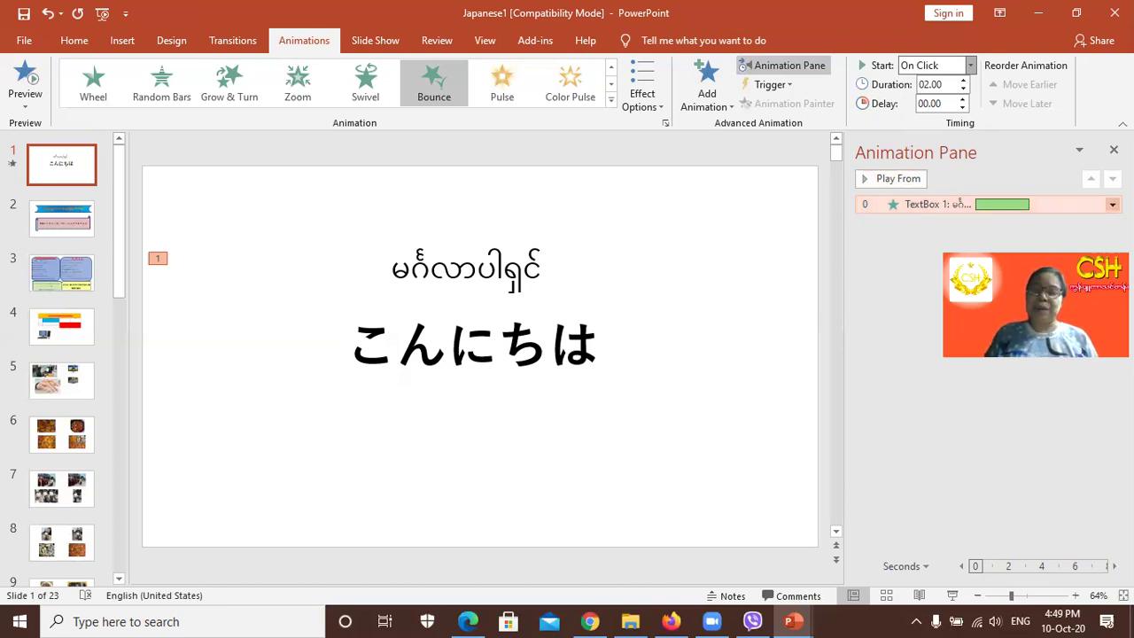
Step: Open and cancel the Bounce effect options, then reselect the Burmese text box for a 03.25 duration
left_click(1112, 203)
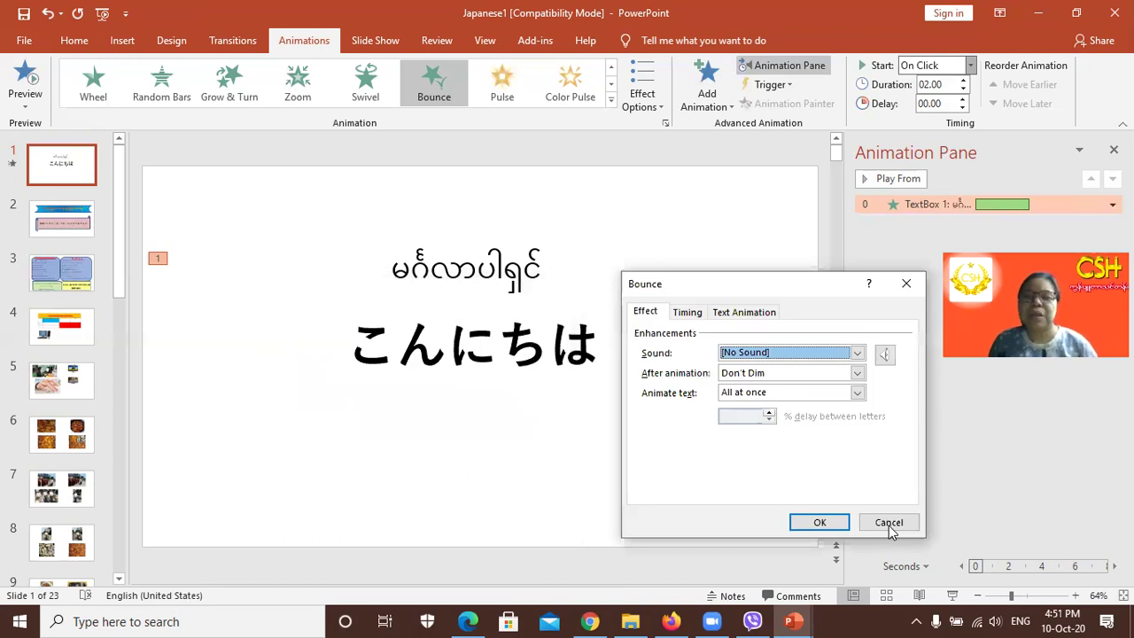
left_click(888, 523)
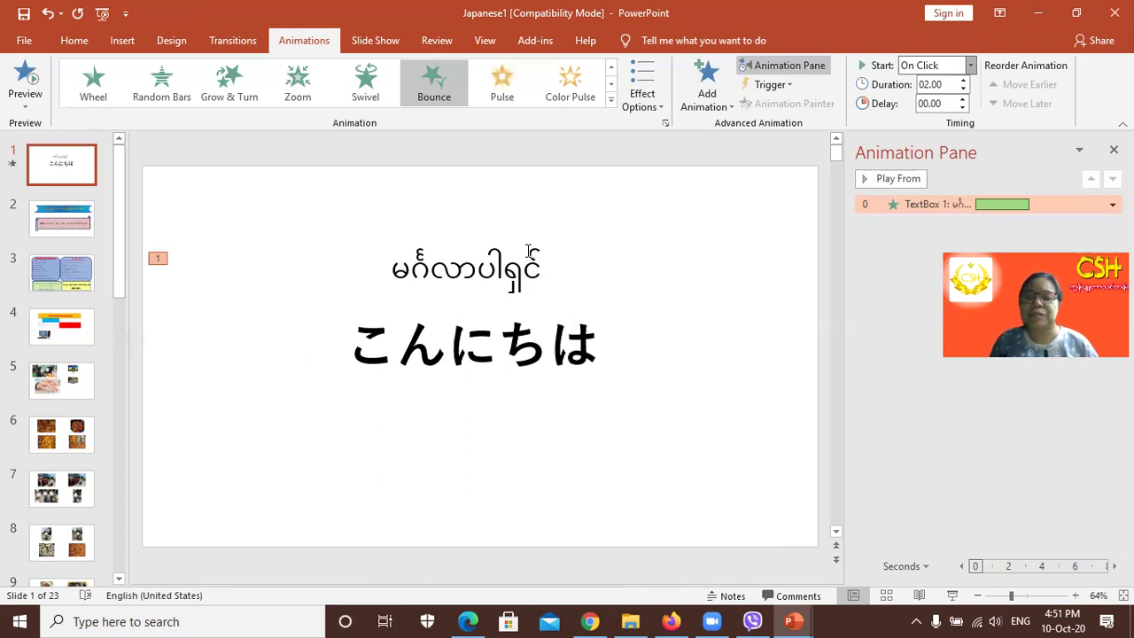
left_click(528, 251)
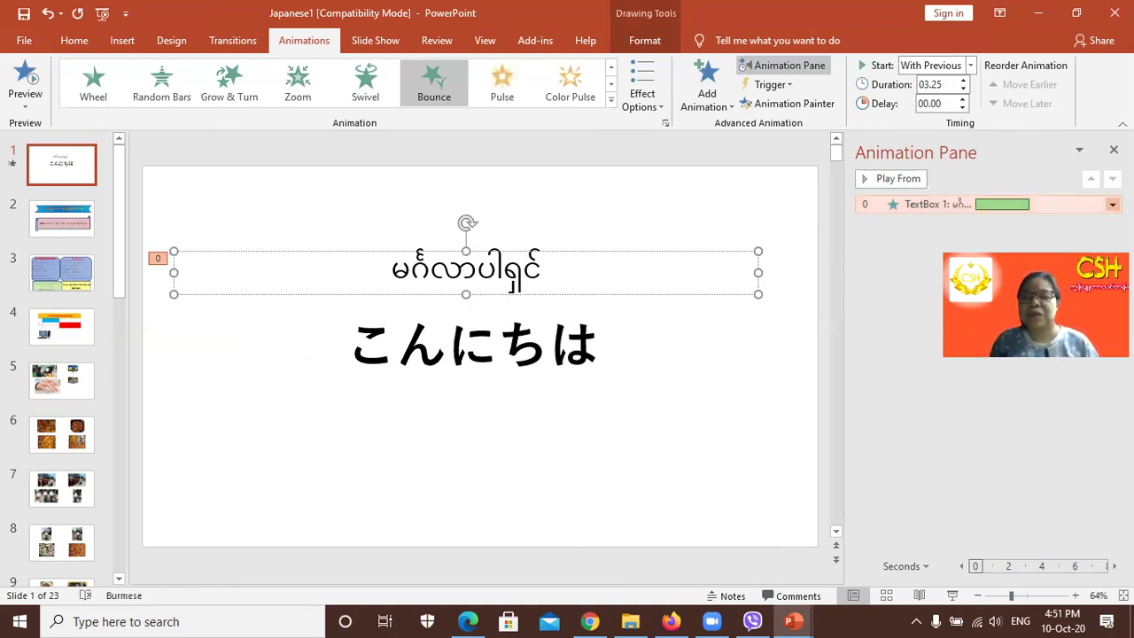
Step: In the Bounce effect options, set the sound to Camera at maximum volume
left_click(1112, 203)
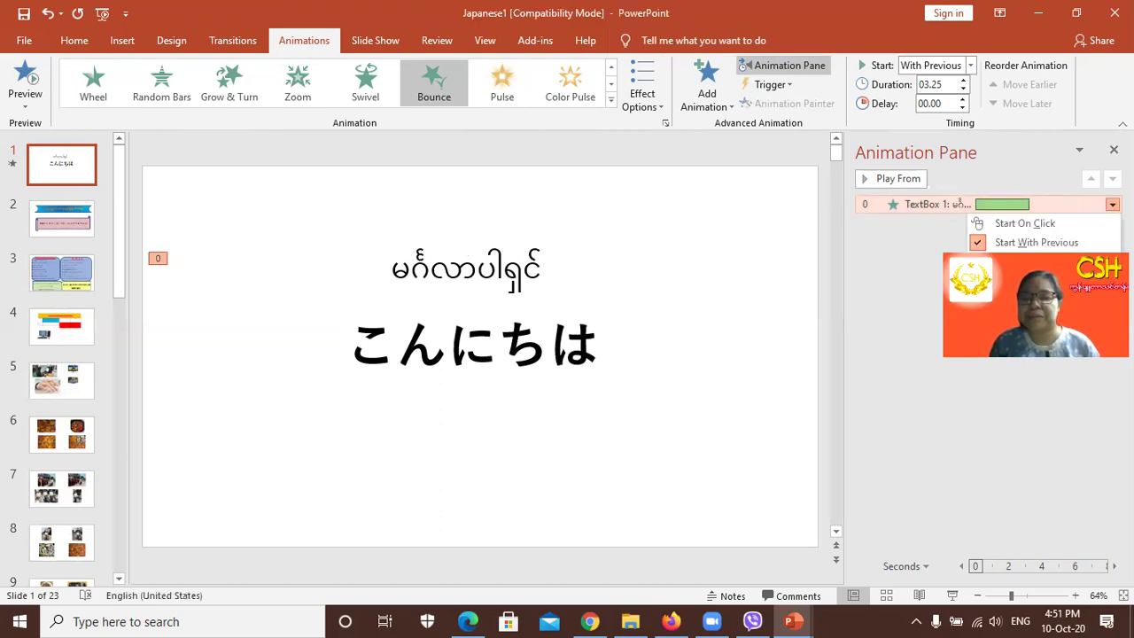
key("e")
left_click(856, 295)
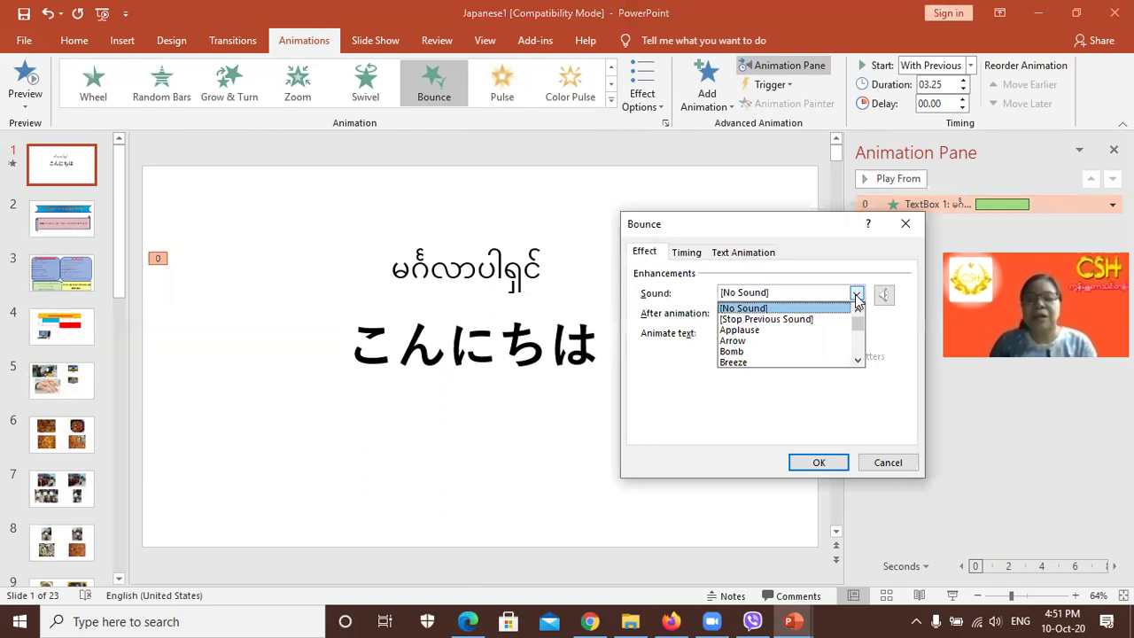
left_click(728, 341)
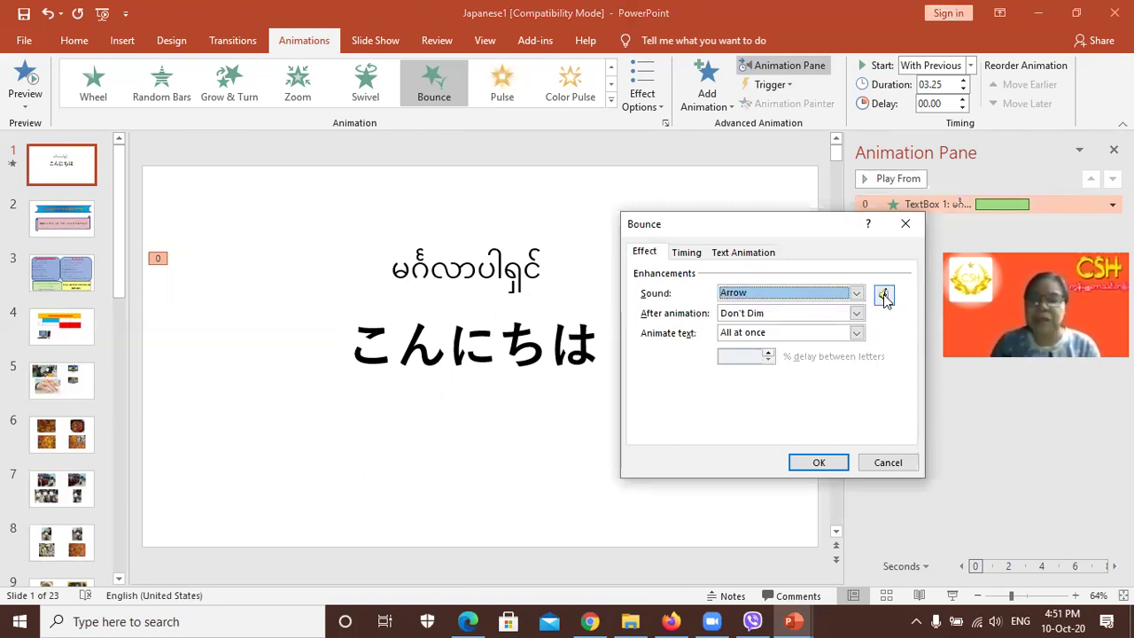
left_click(883, 295)
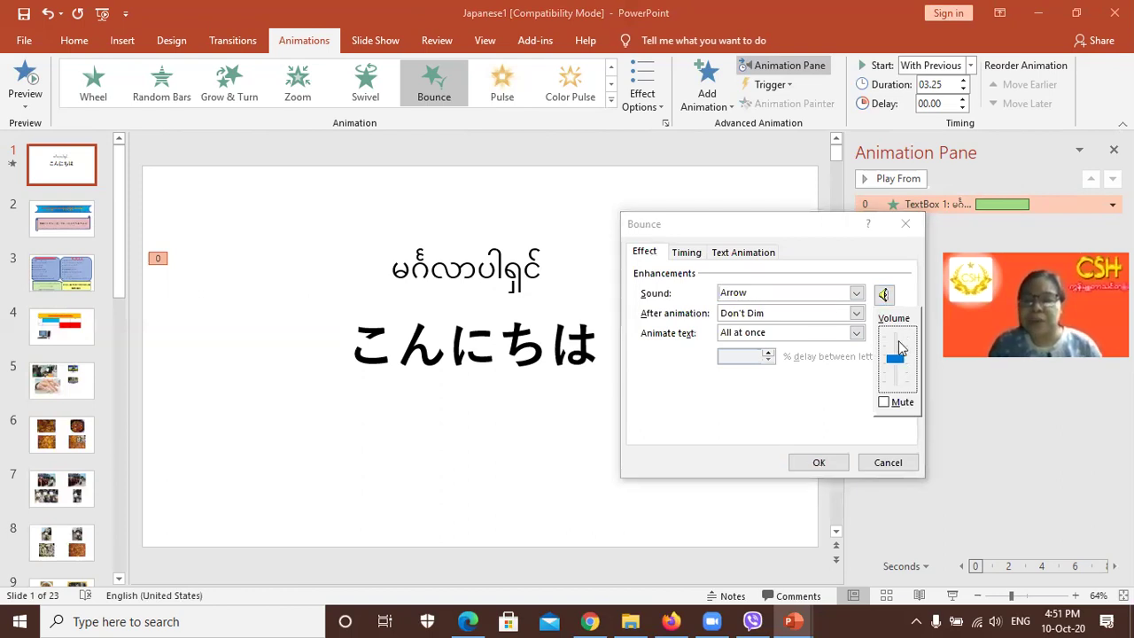
left_click(904, 341)
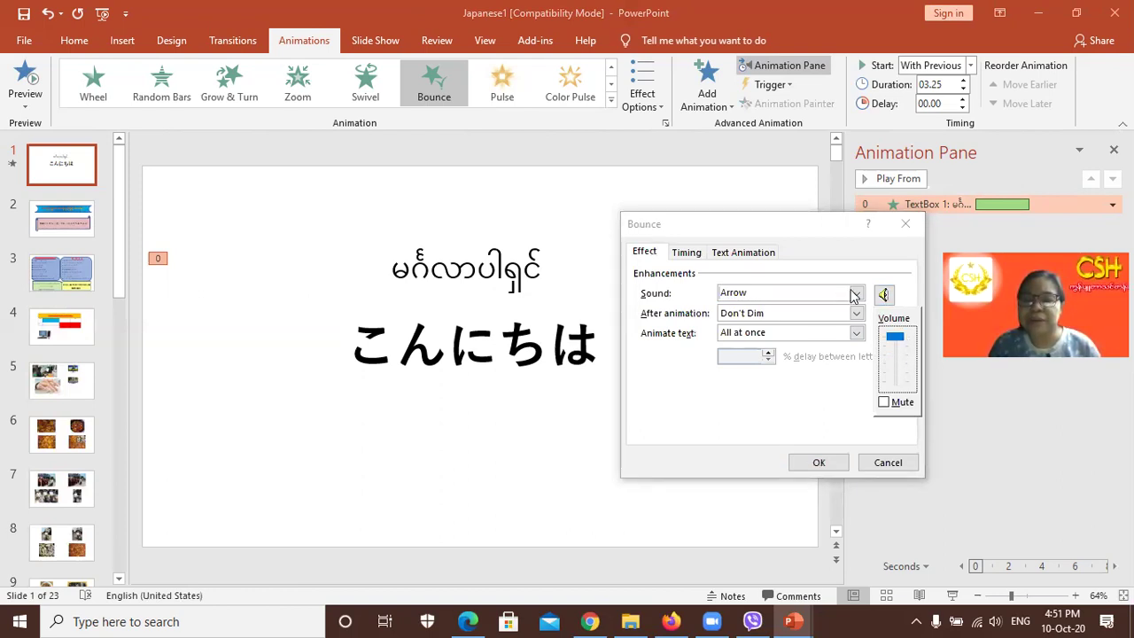
left_click(830, 293)
left_click(787, 317)
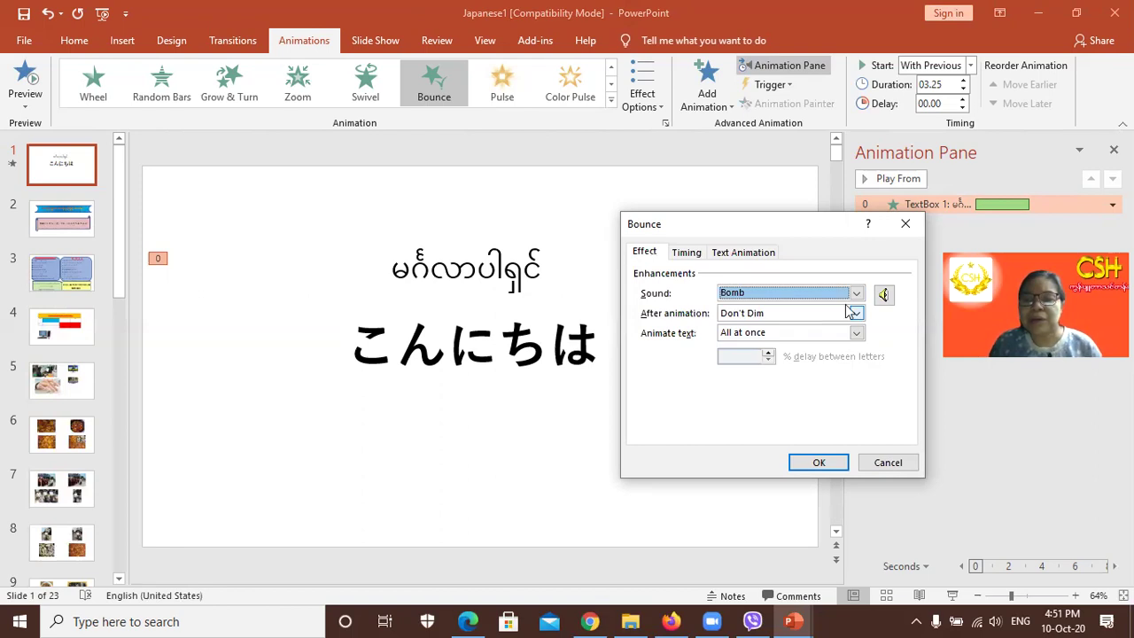
left_click(857, 293)
left_click(738, 330)
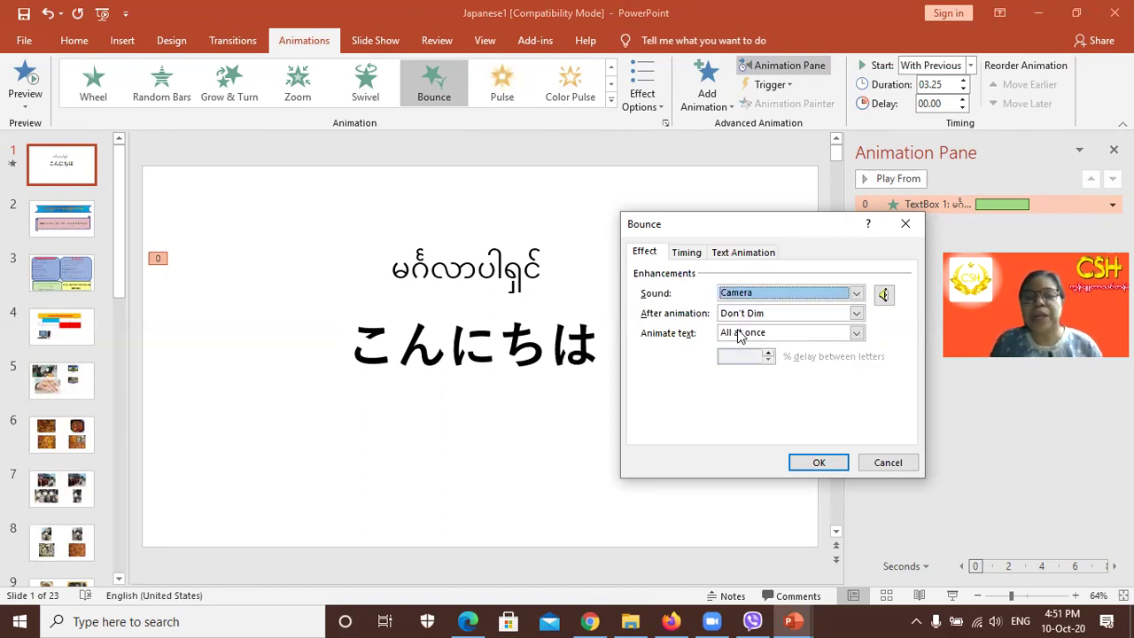
Step: Dim the text to blue after animation, animate it by letter, and apply
left_click(857, 315)
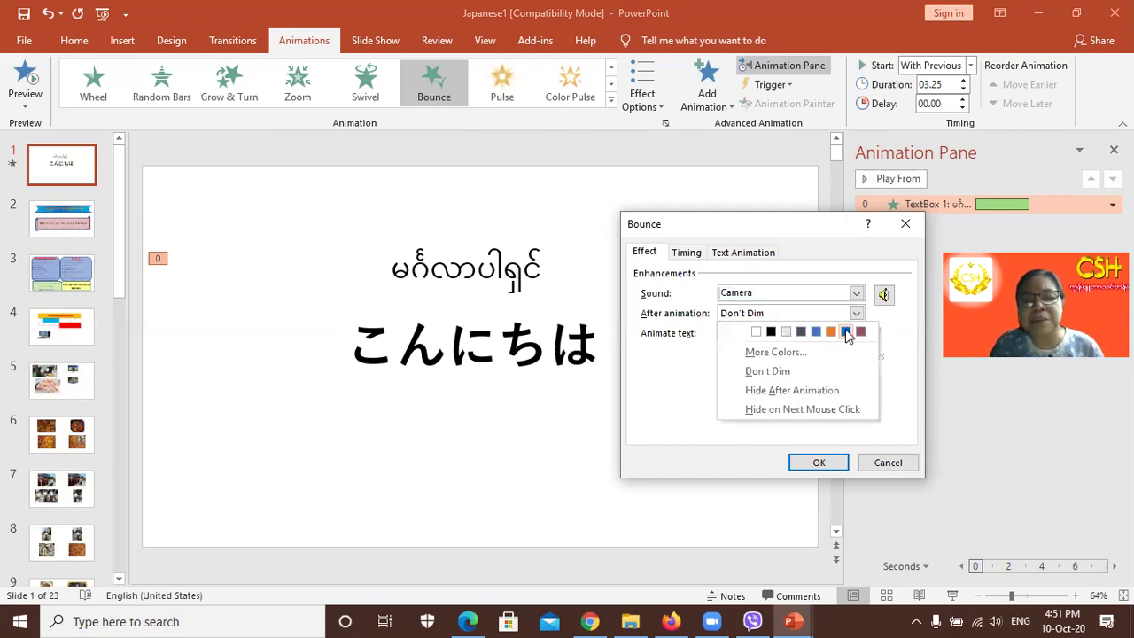
left_click(845, 332)
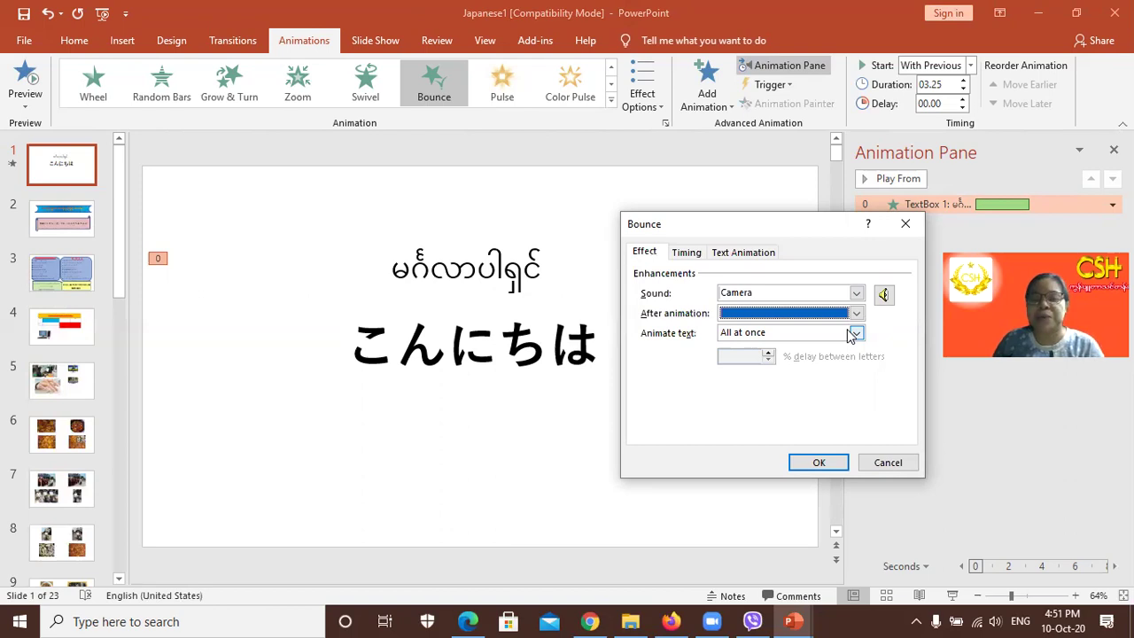
left_click(857, 334)
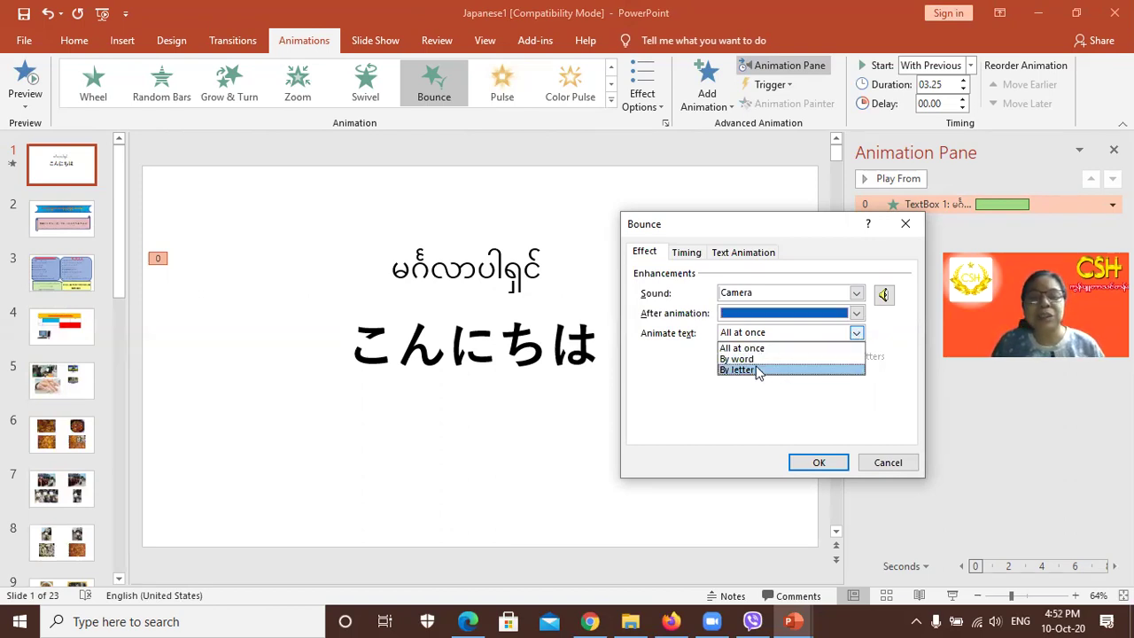
left_click(813, 446)
left_click(818, 463)
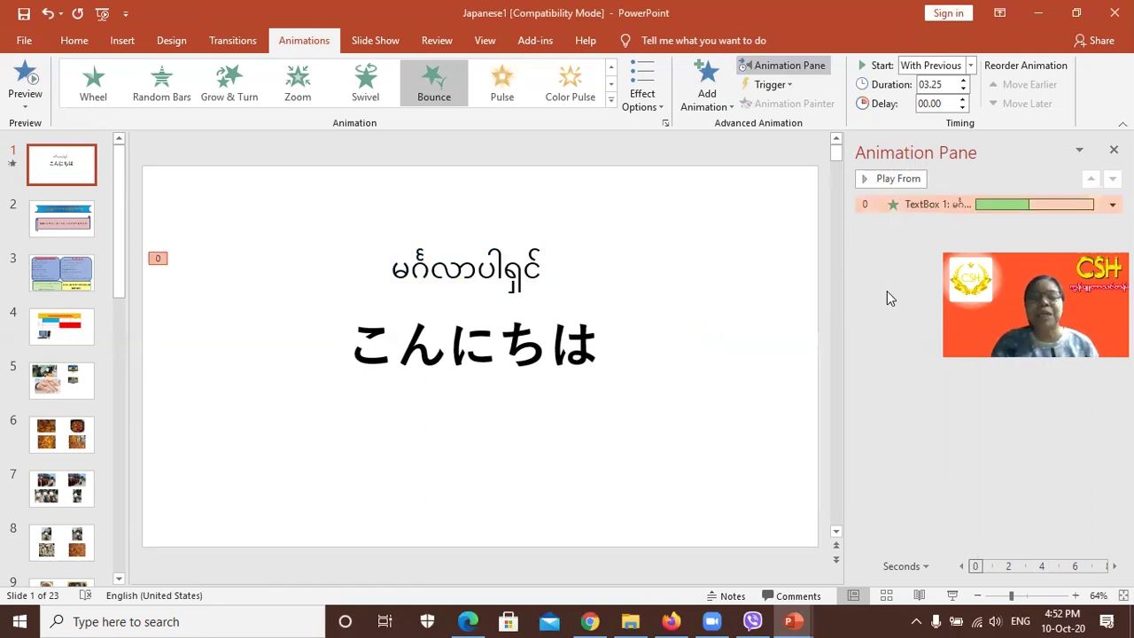
Step: Play the title animation, then reopen the Bounce Effect Options
left_click(896, 179)
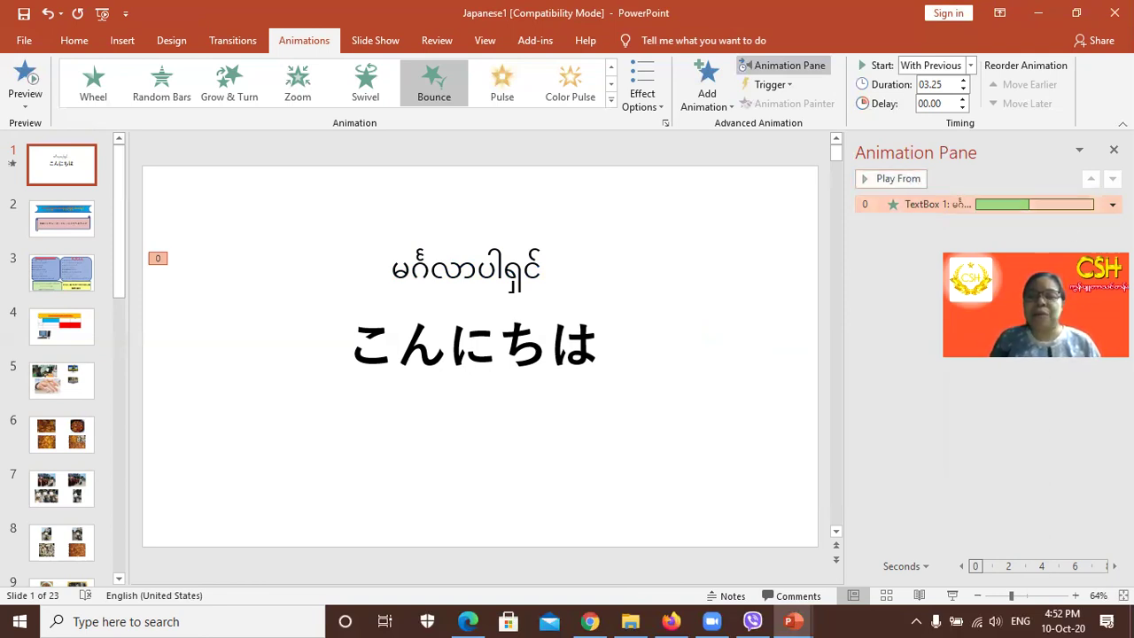
left_click(1111, 205)
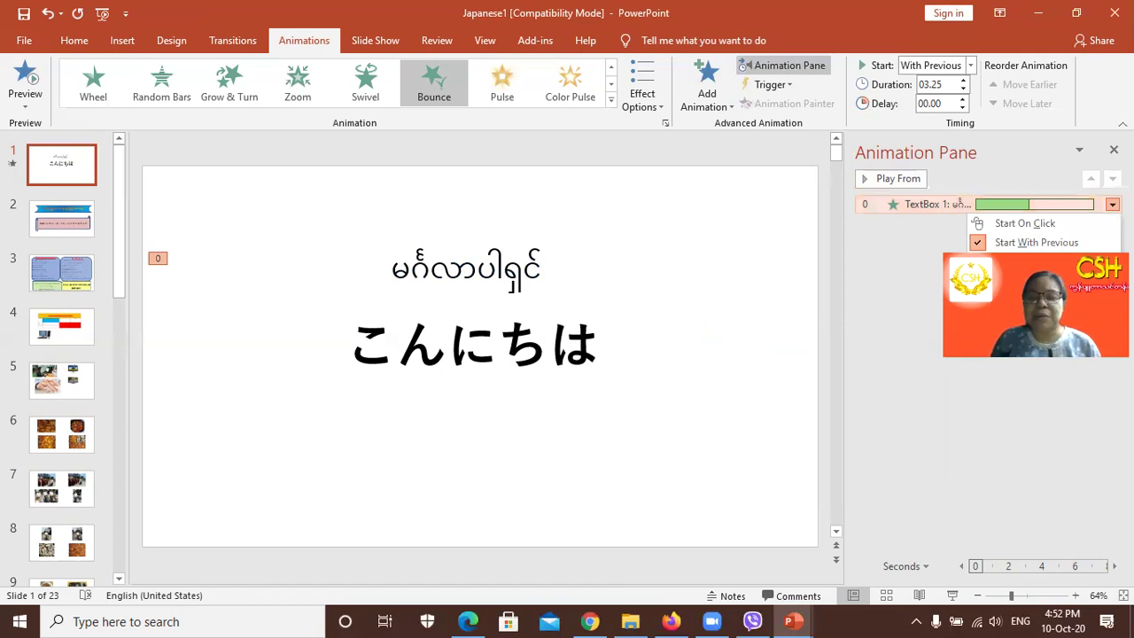
key("e")
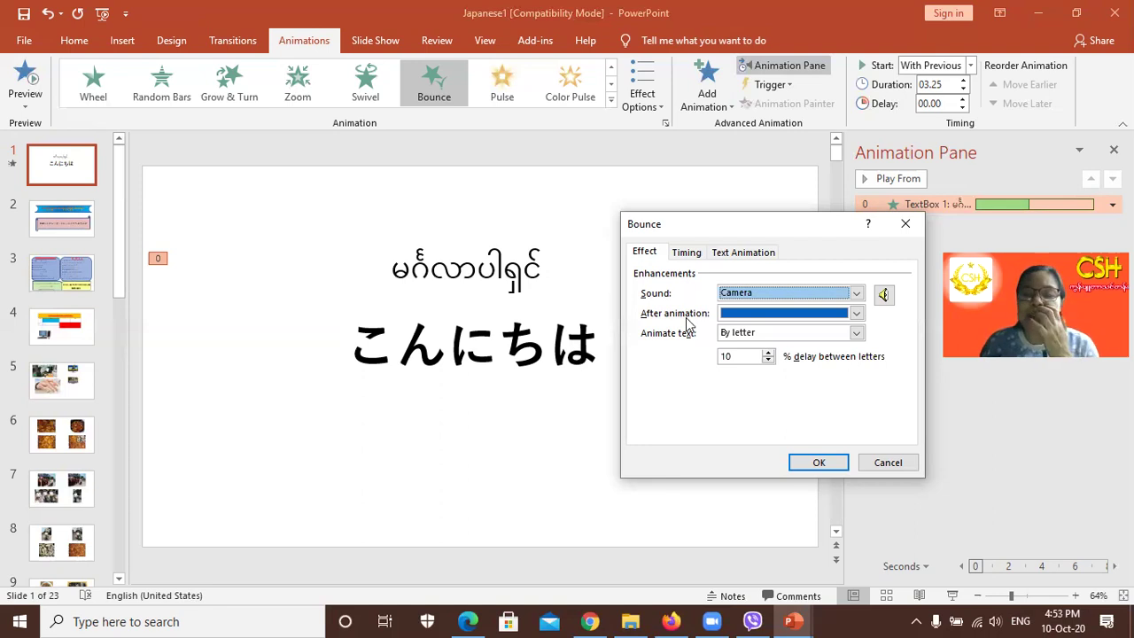
Step: Set the Bounce animation's Repeat to 3 on the Timing tab
left_click(686, 253)
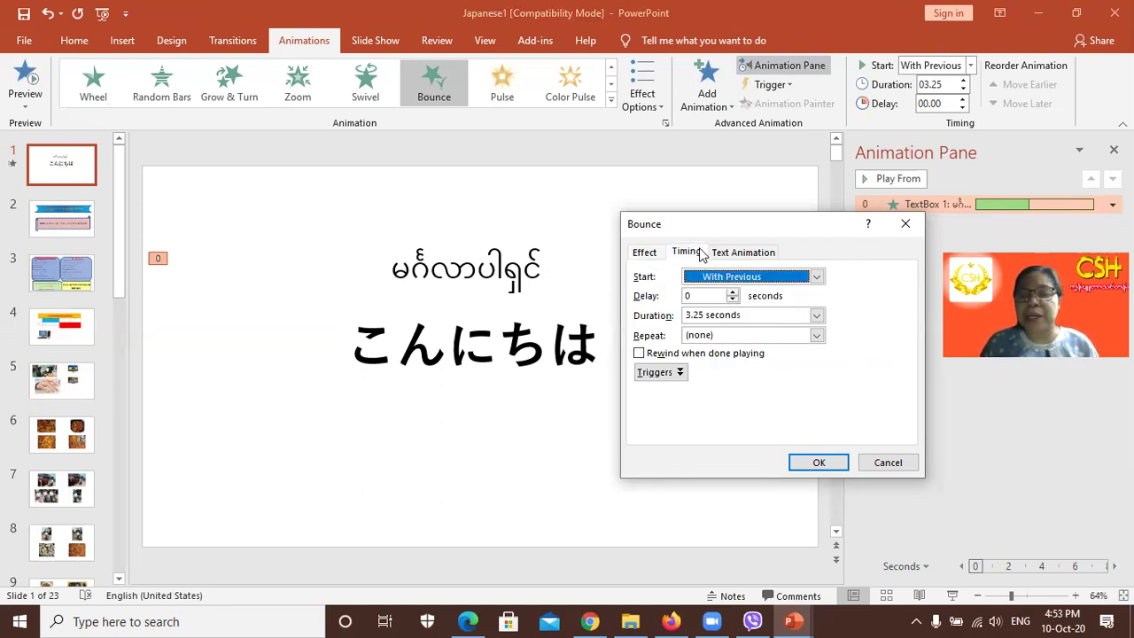
left_click(816, 337)
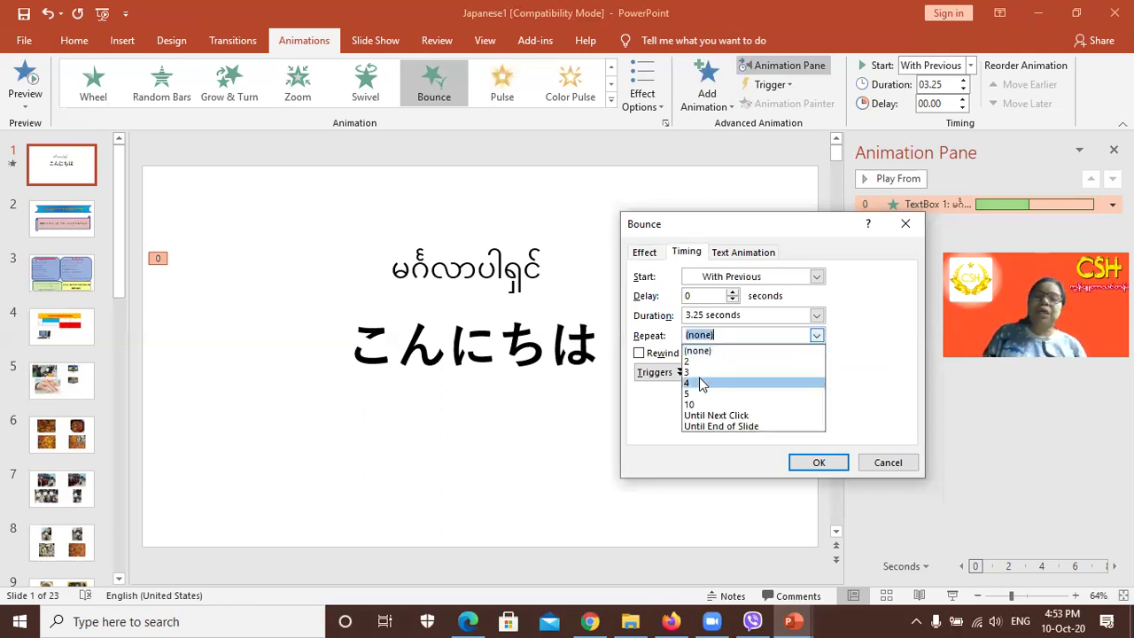
left_click(699, 373)
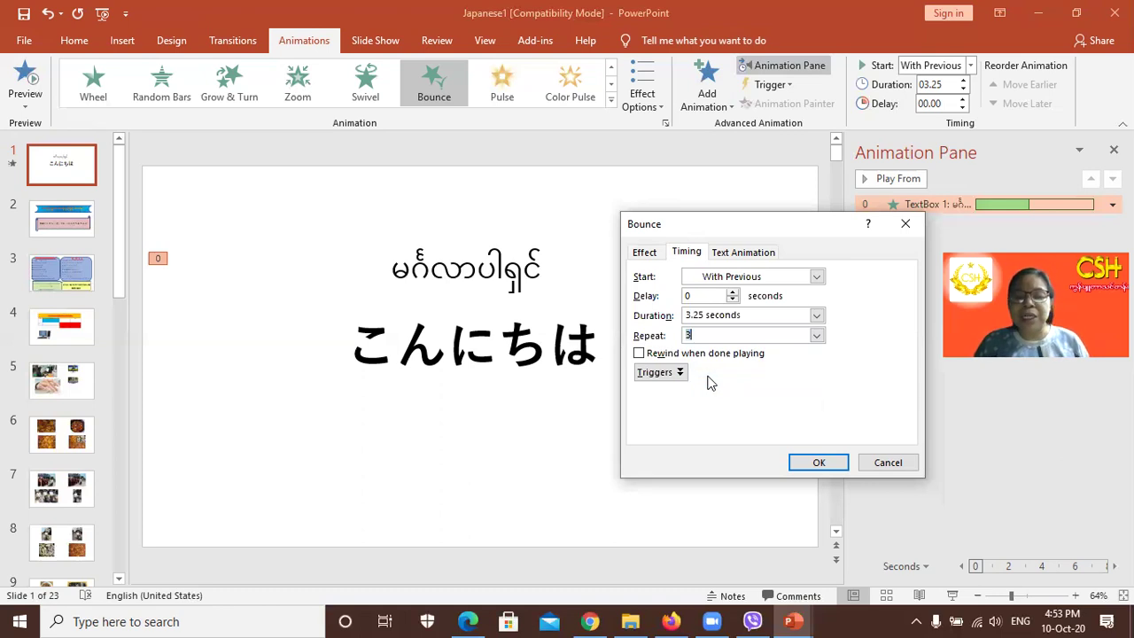
left_click(813, 337)
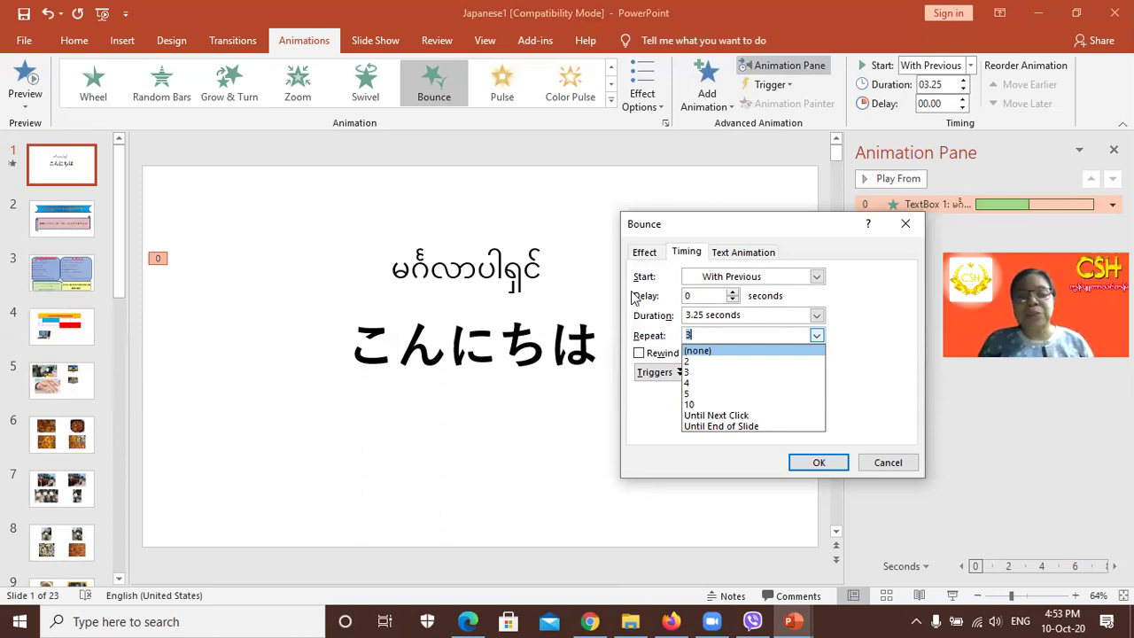
Step: Raise the Bounce start delay to 2 seconds and apply to preview it
left_click(731, 298)
left_click(731, 292)
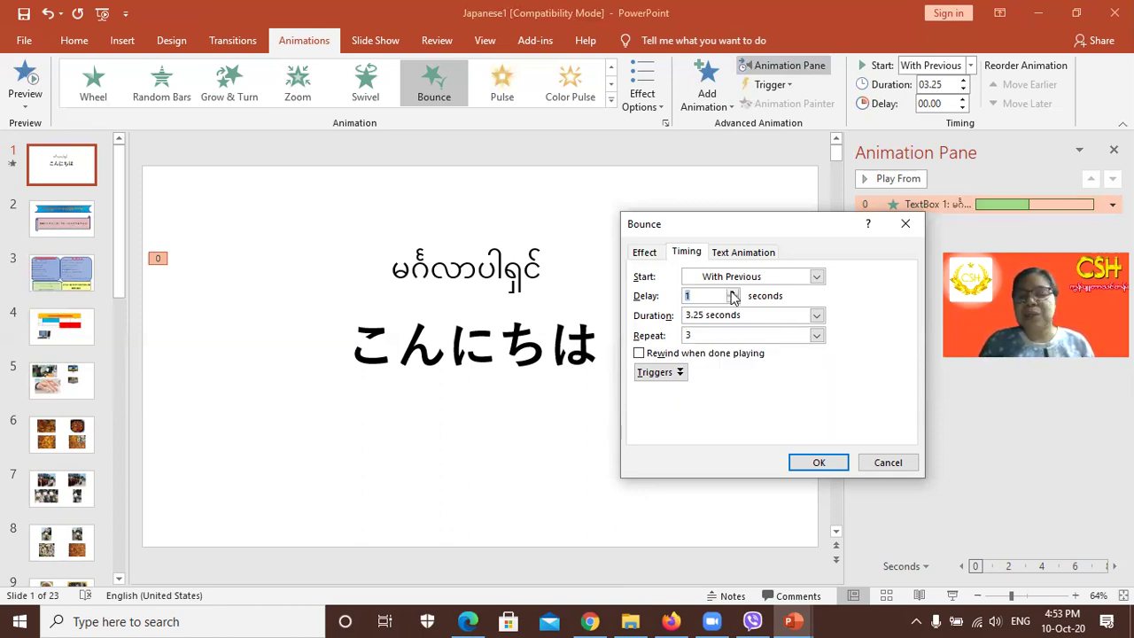
left_click(732, 294)
left_click(732, 293)
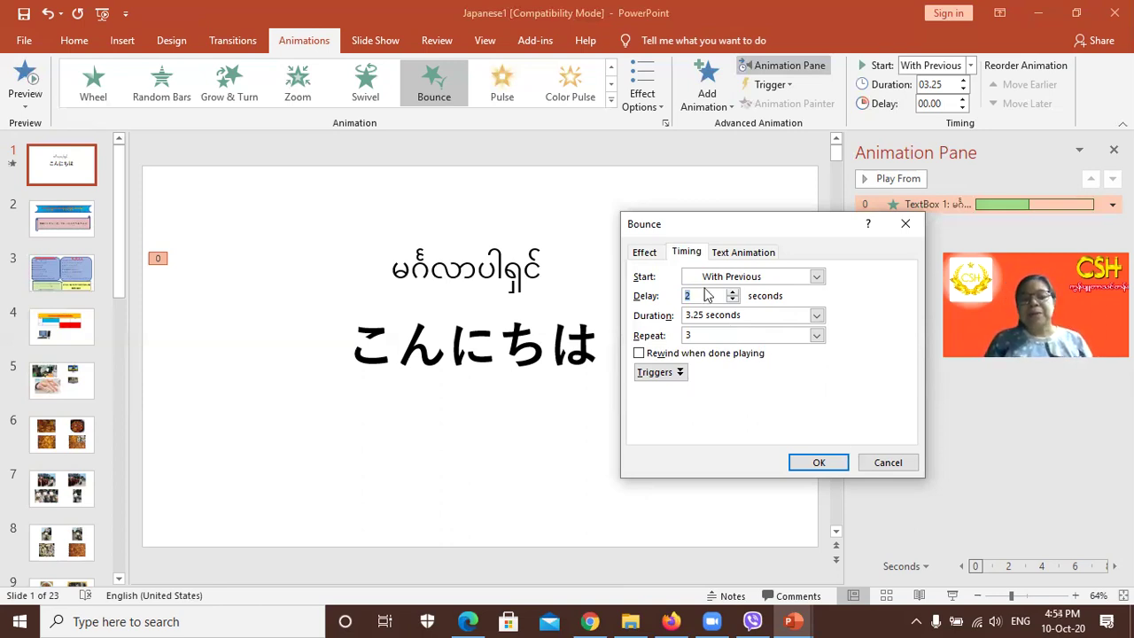
left_click(819, 463)
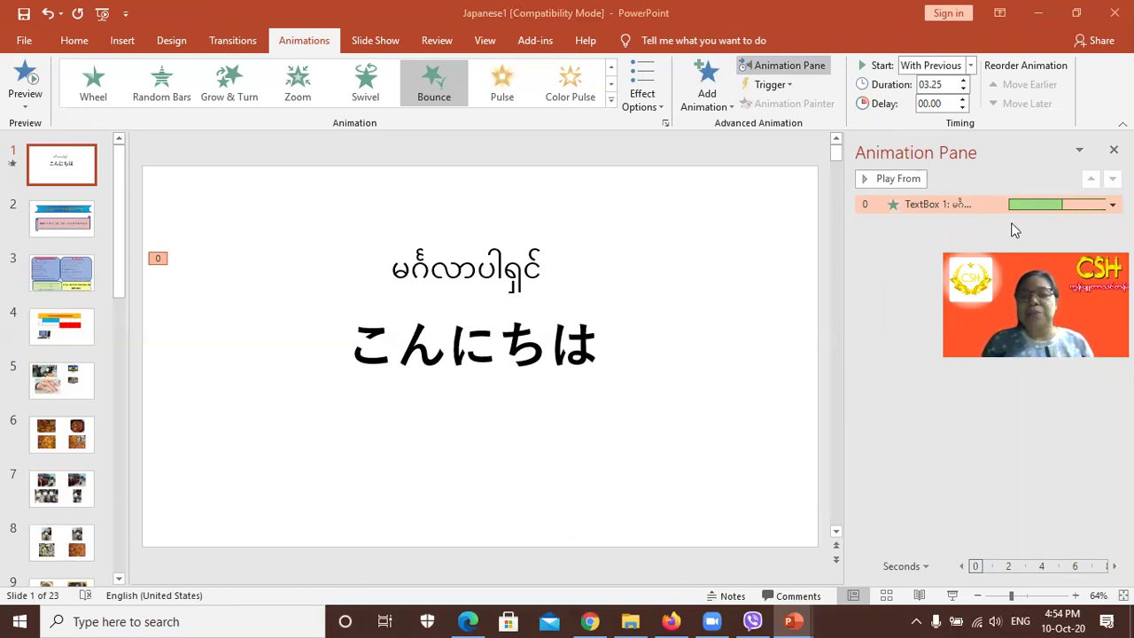
Step: Set the Bounce sound to Other Sound using an audio file from the FFOutput folder
left_click(1111, 204)
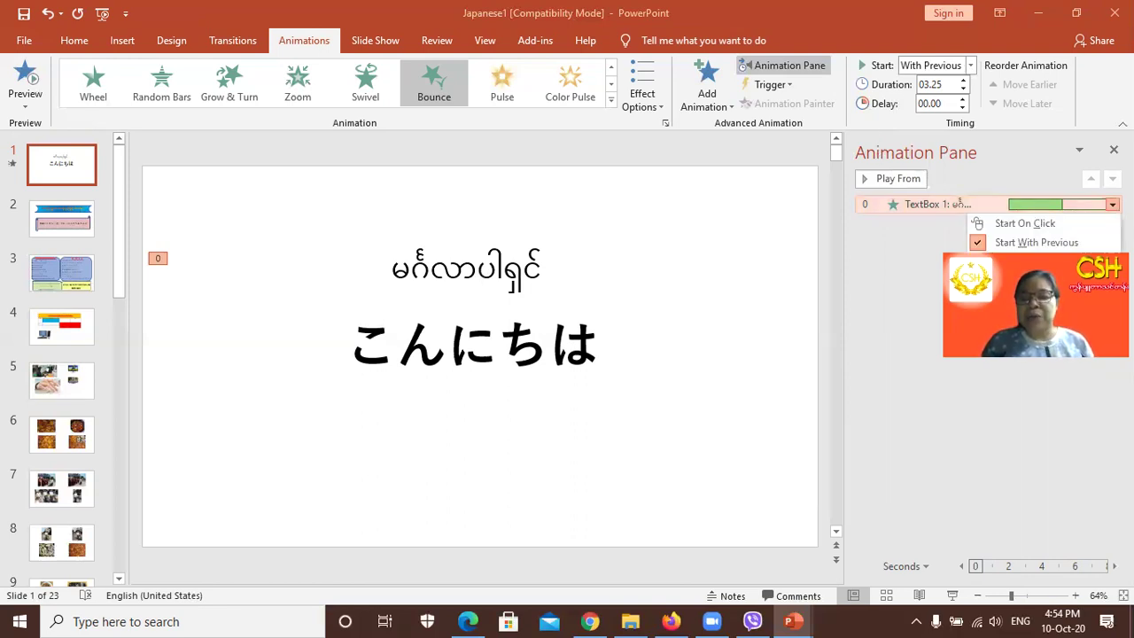
left_click(1027, 281)
left_click(855, 292)
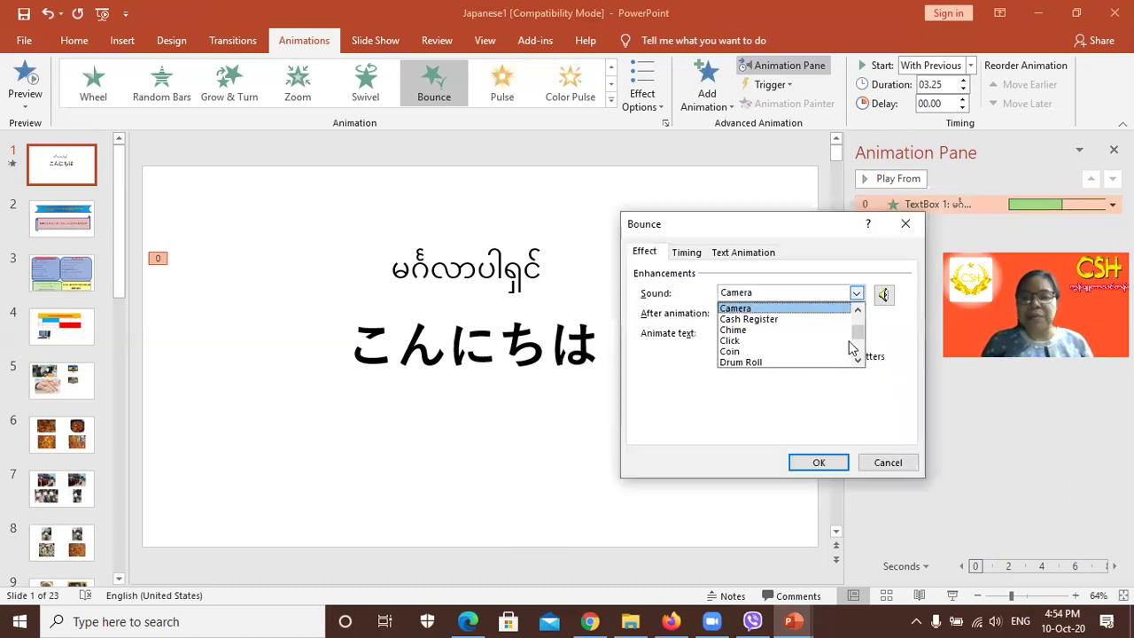
scroll(856, 351, "down", 5)
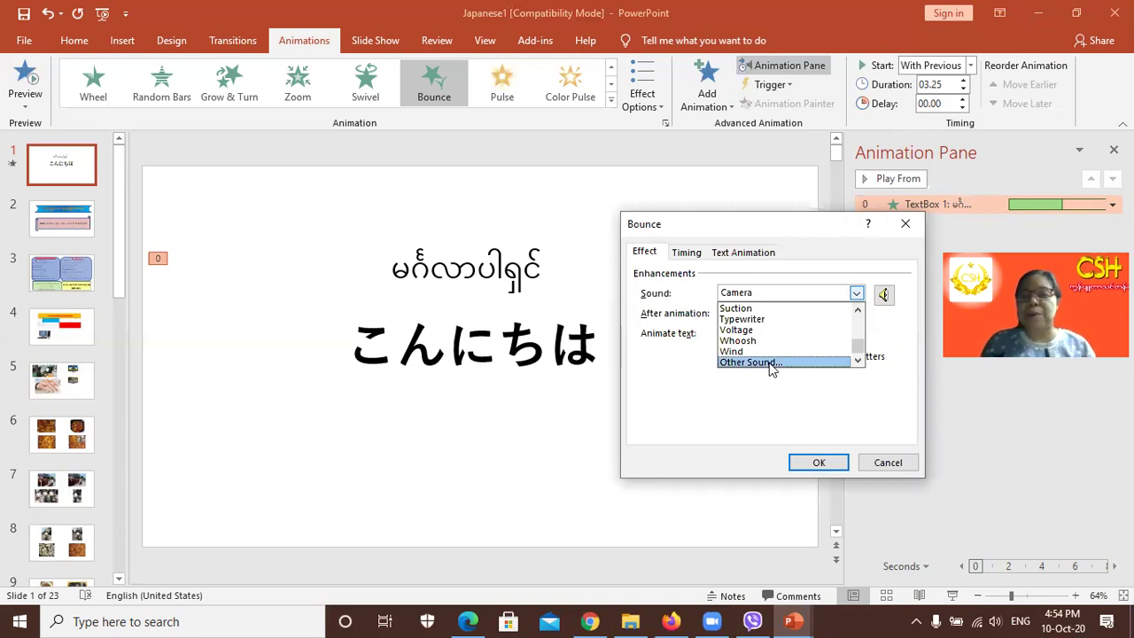
left_click(769, 363)
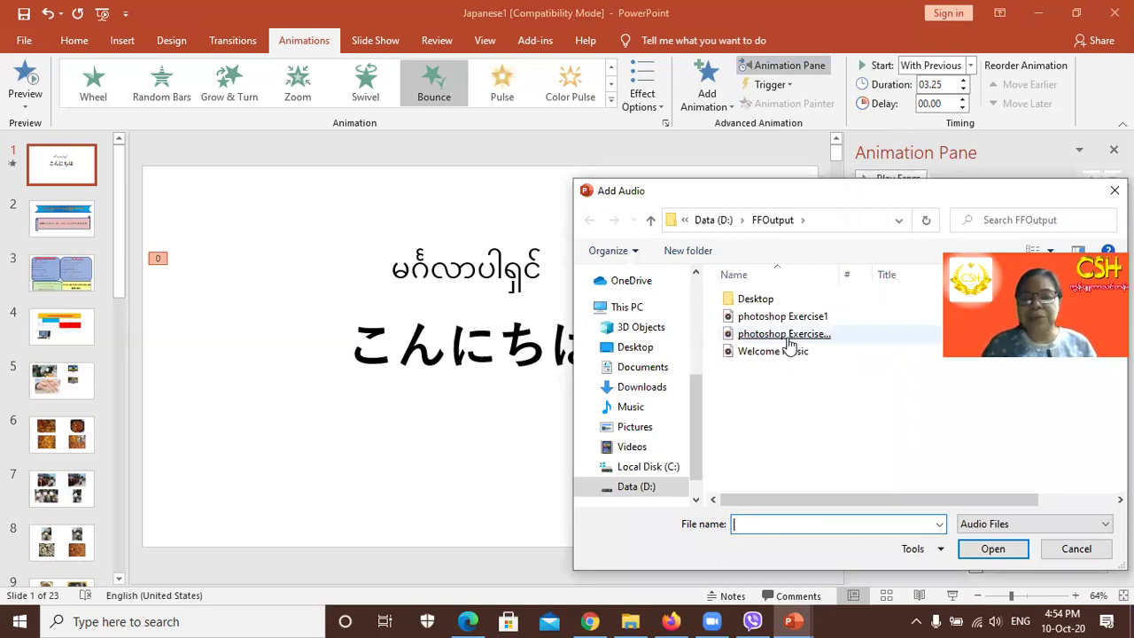
double_click(787, 337)
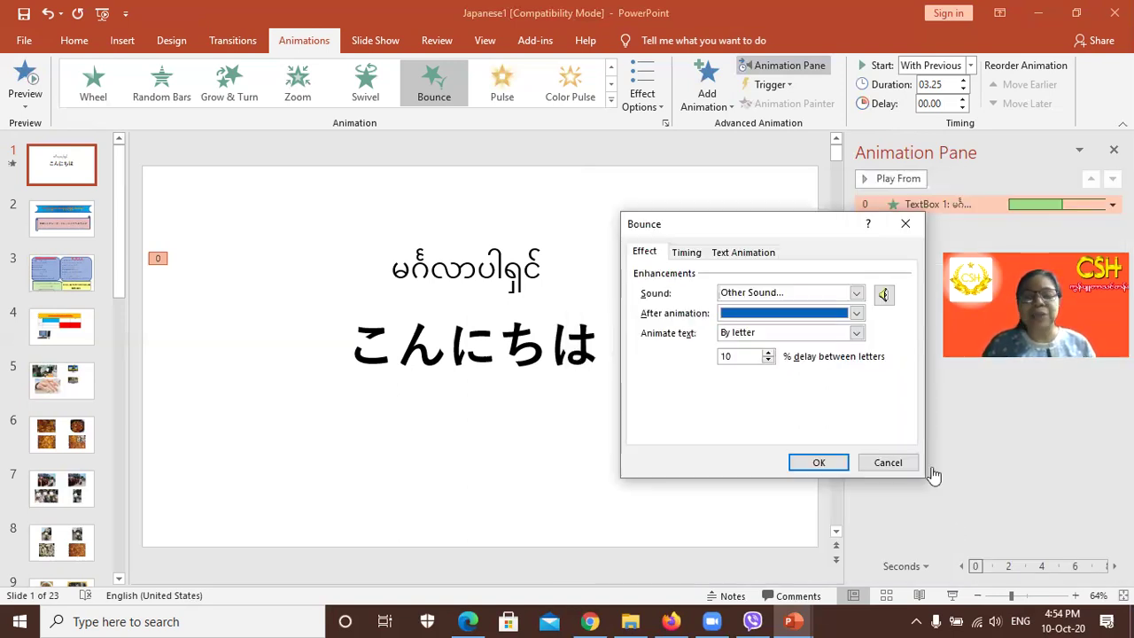
left_click(806, 462)
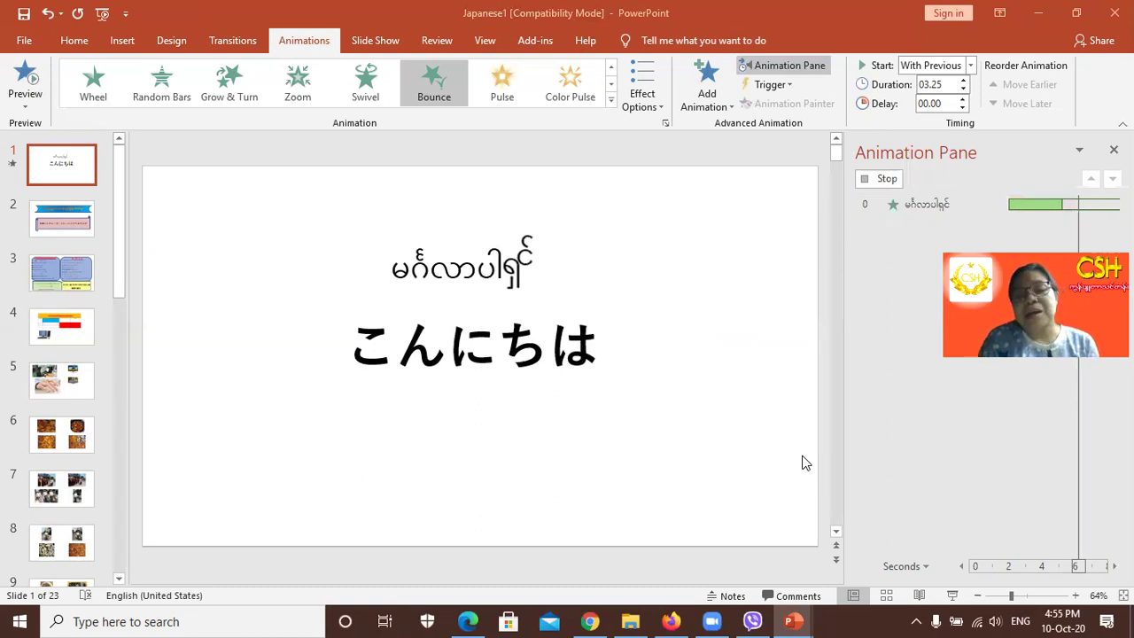
left_click(888, 178)
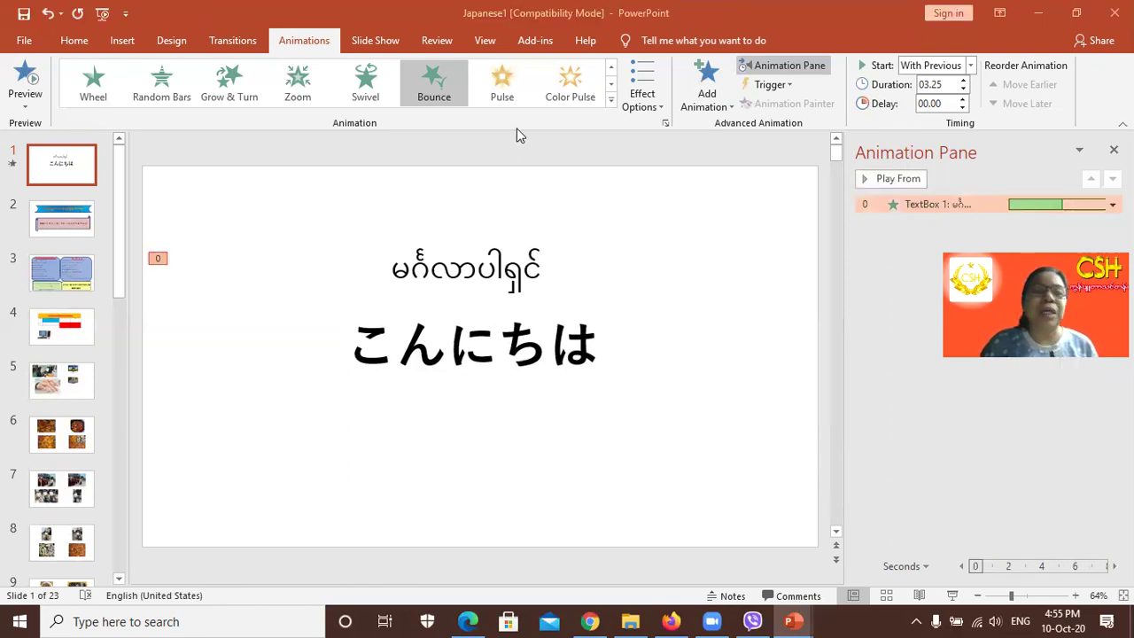
left_click(245, 46)
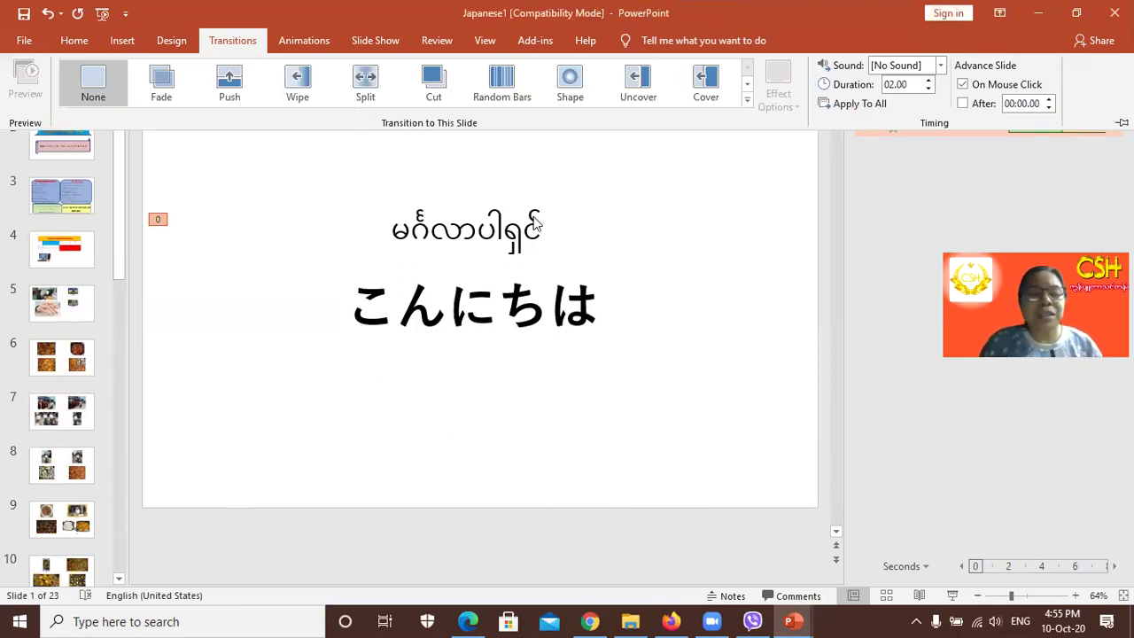
Step: Compare the greetings' animations and show the Burmese text's Bounce timing with a 02.00 delay
left_click(506, 228)
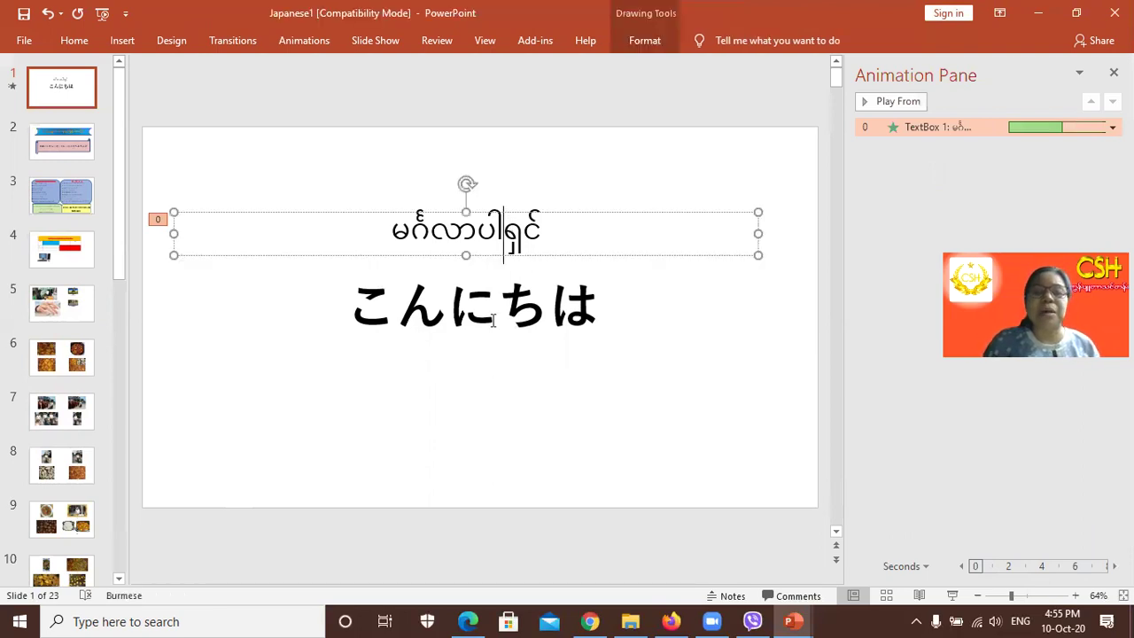
left_click(493, 321)
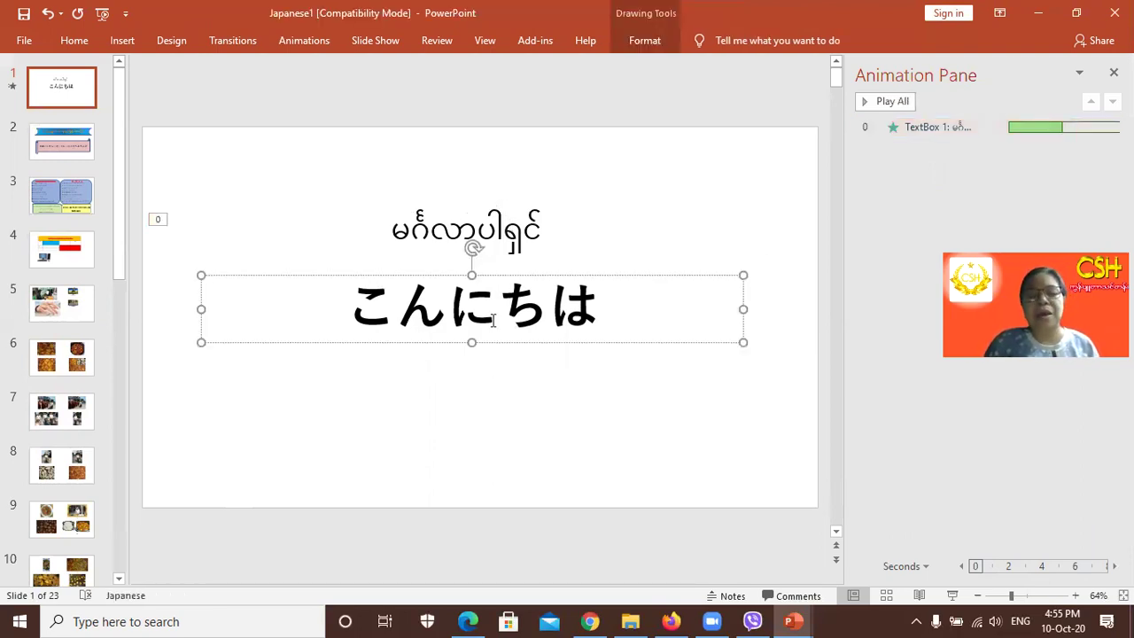
left_click(316, 42)
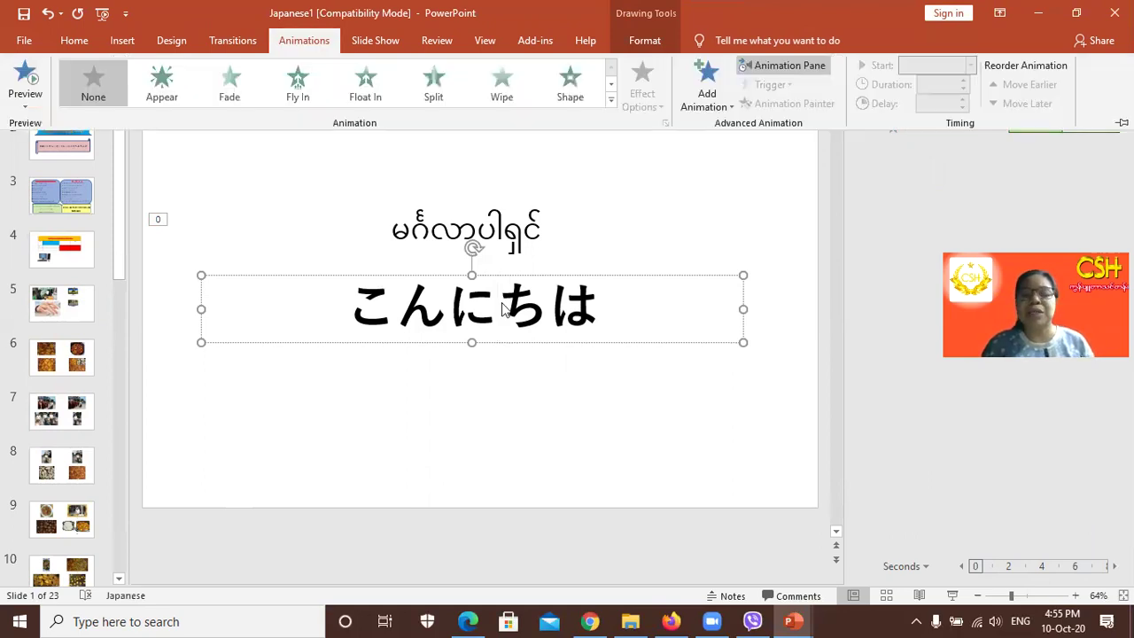
left_click(521, 228)
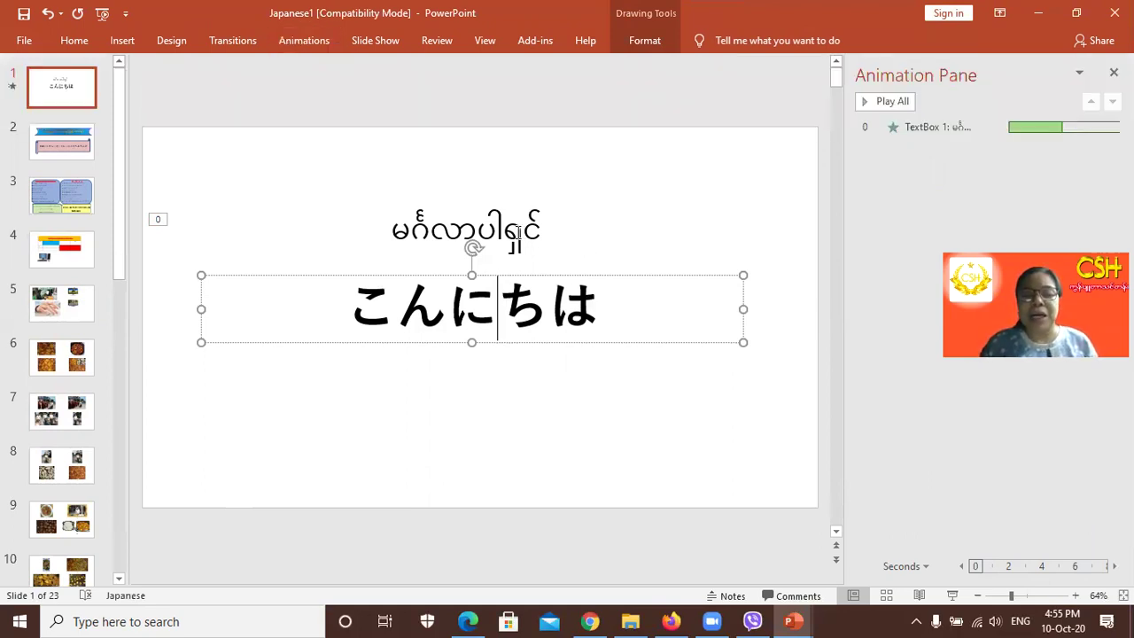
left_click(523, 230)
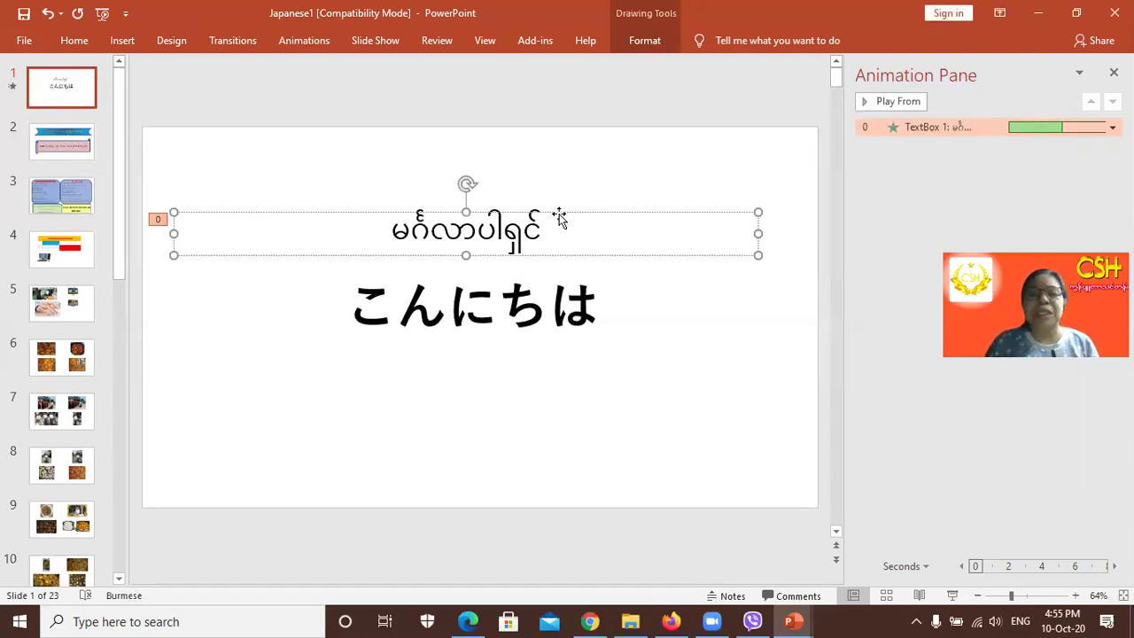
left_click(299, 44)
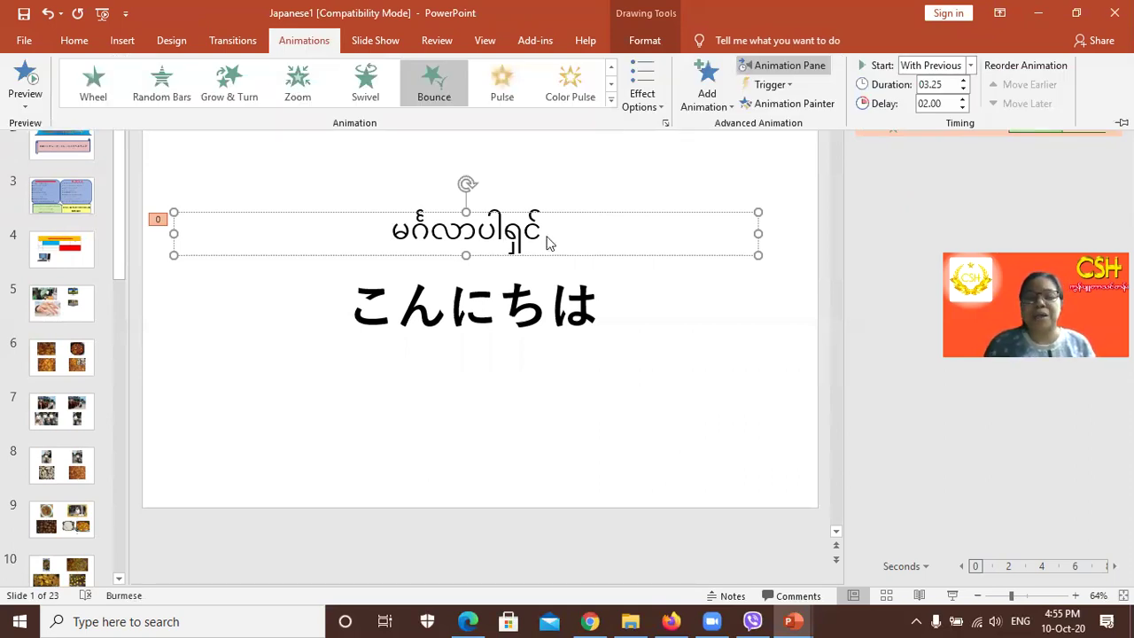
left_click(718, 115)
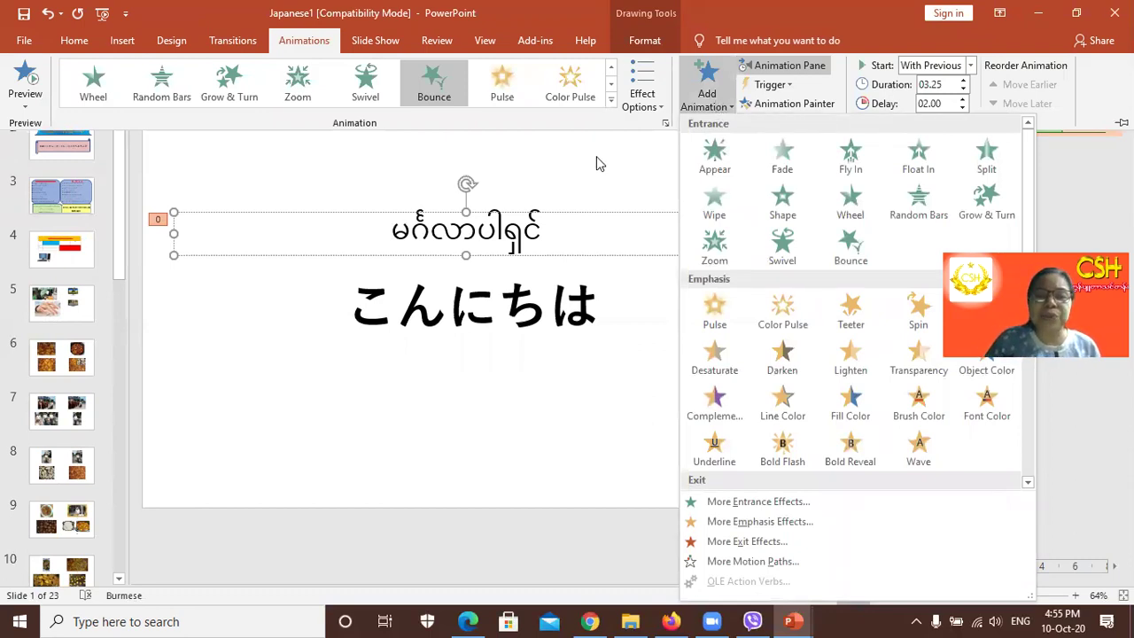
left_click(572, 88)
left_click(571, 84)
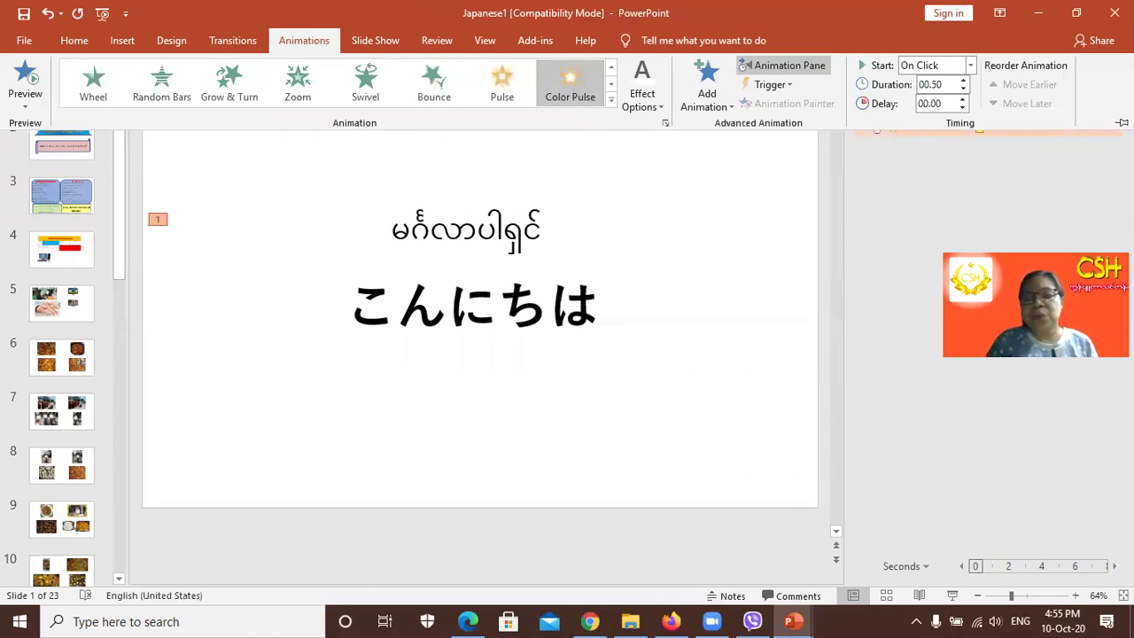
left_click(969, 132)
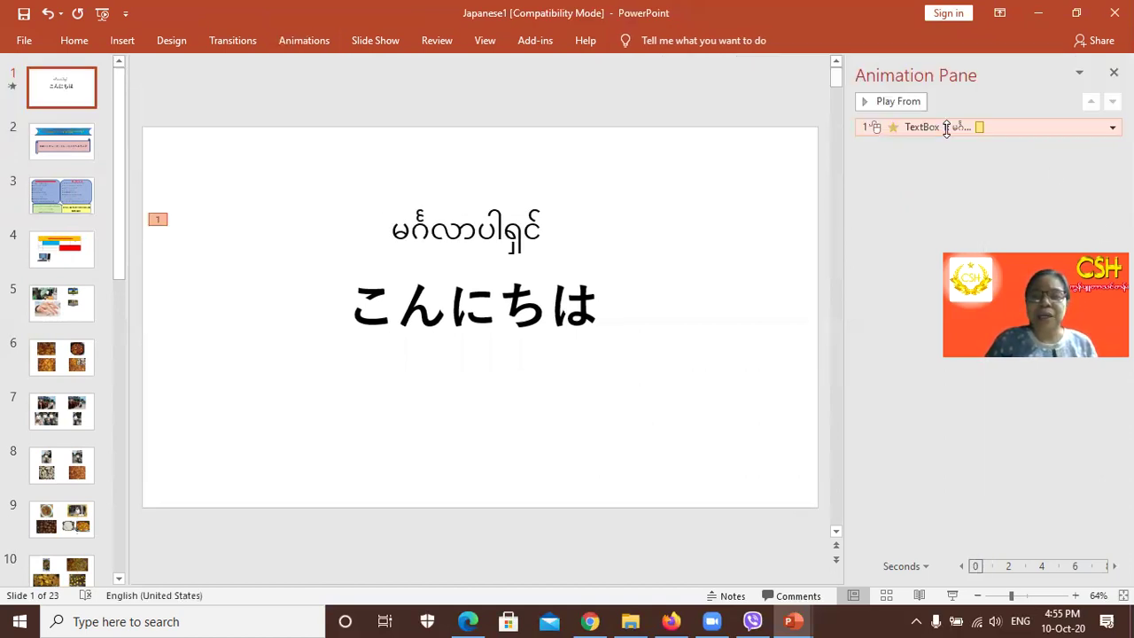
left_click(884, 106)
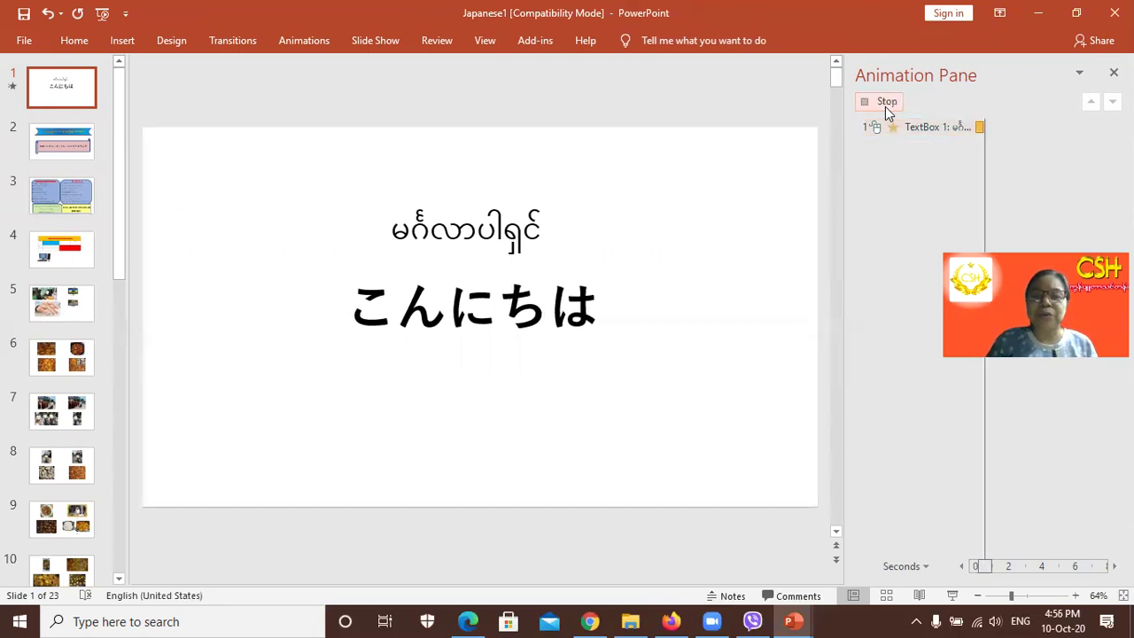
left_click(884, 106)
left_click(291, 42)
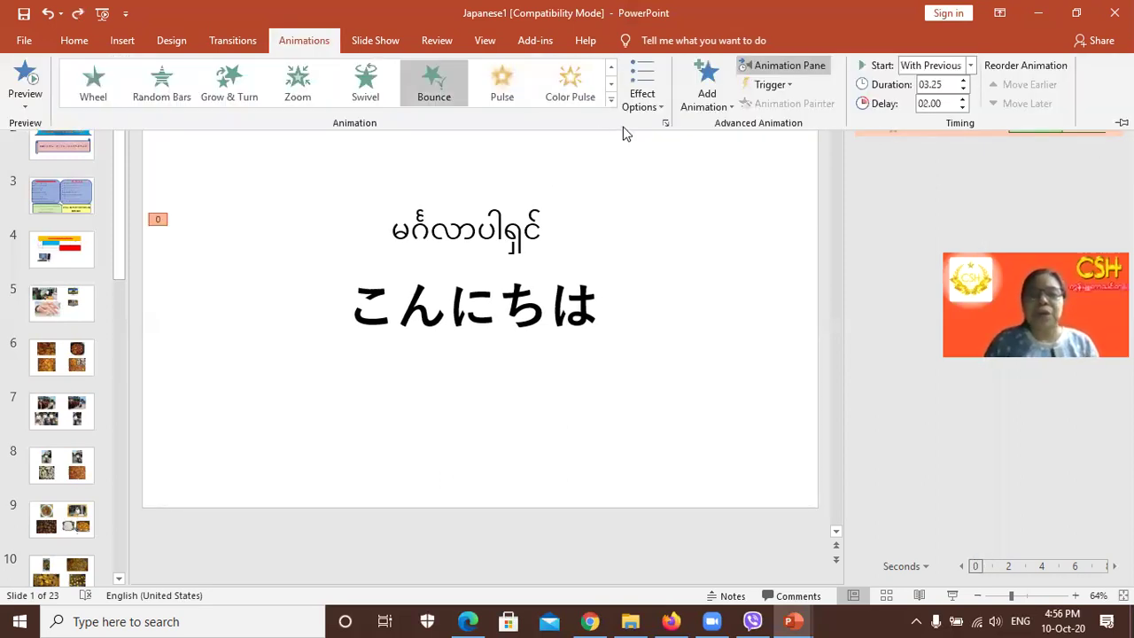
Step: Add a Zoom entrance effect to the Burmese text from More Entrance Effects
left_click(702, 102)
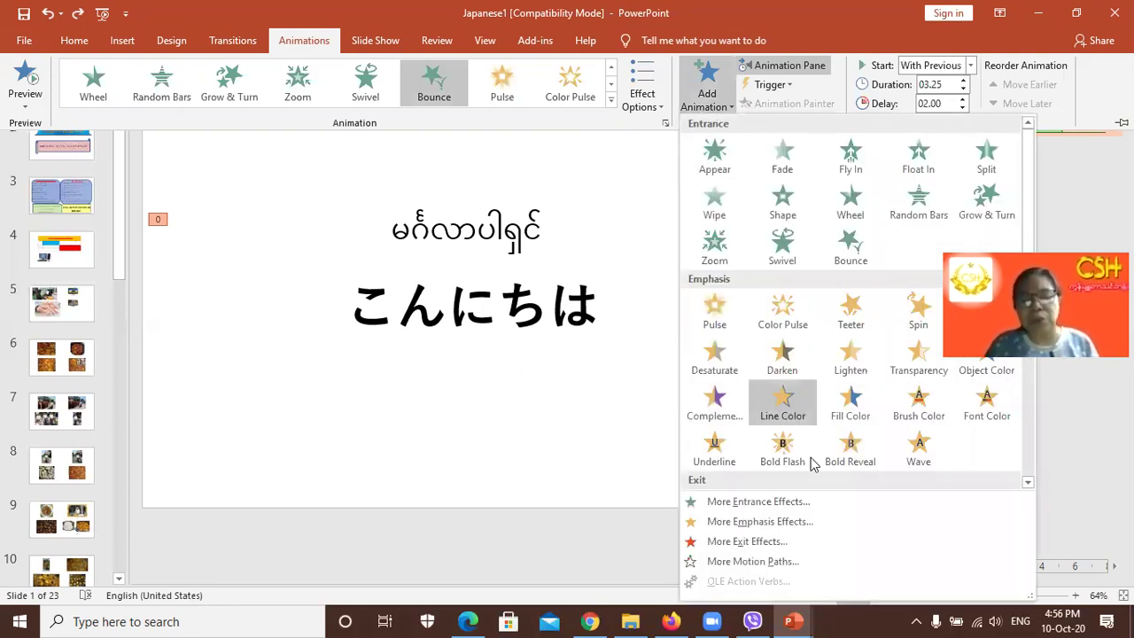
left_click(793, 503)
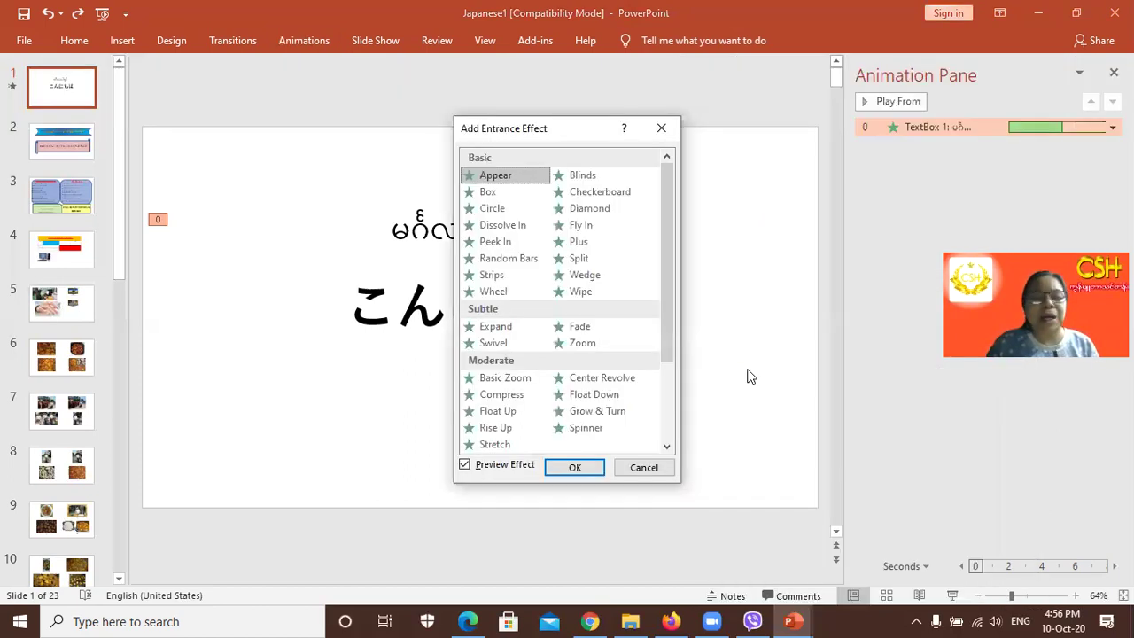
left_click(604, 340)
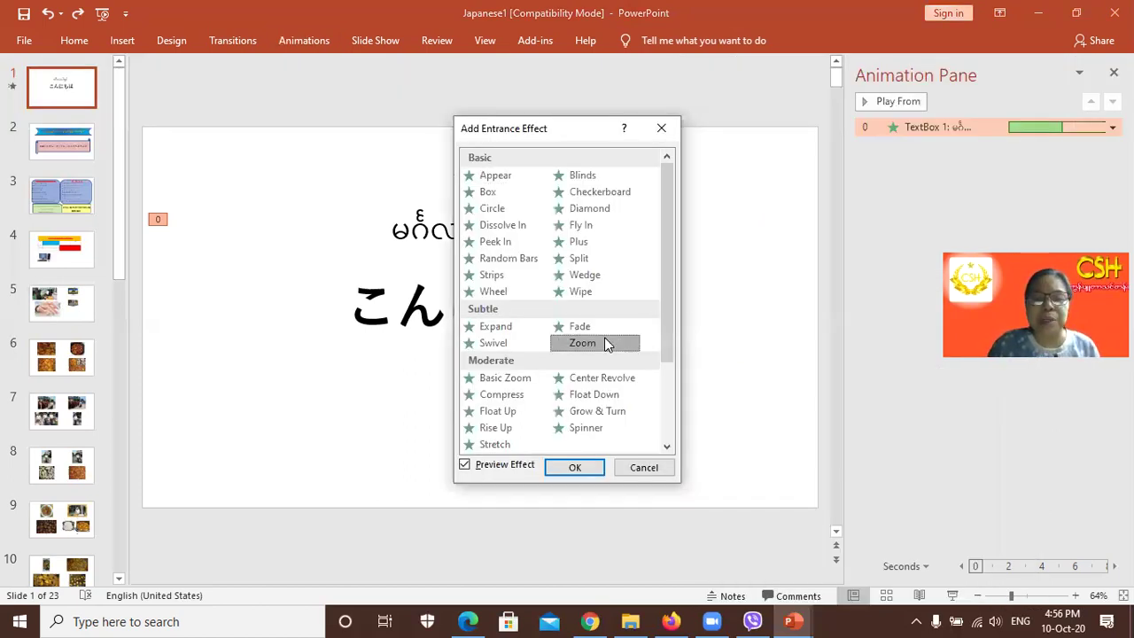
left_click(577, 469)
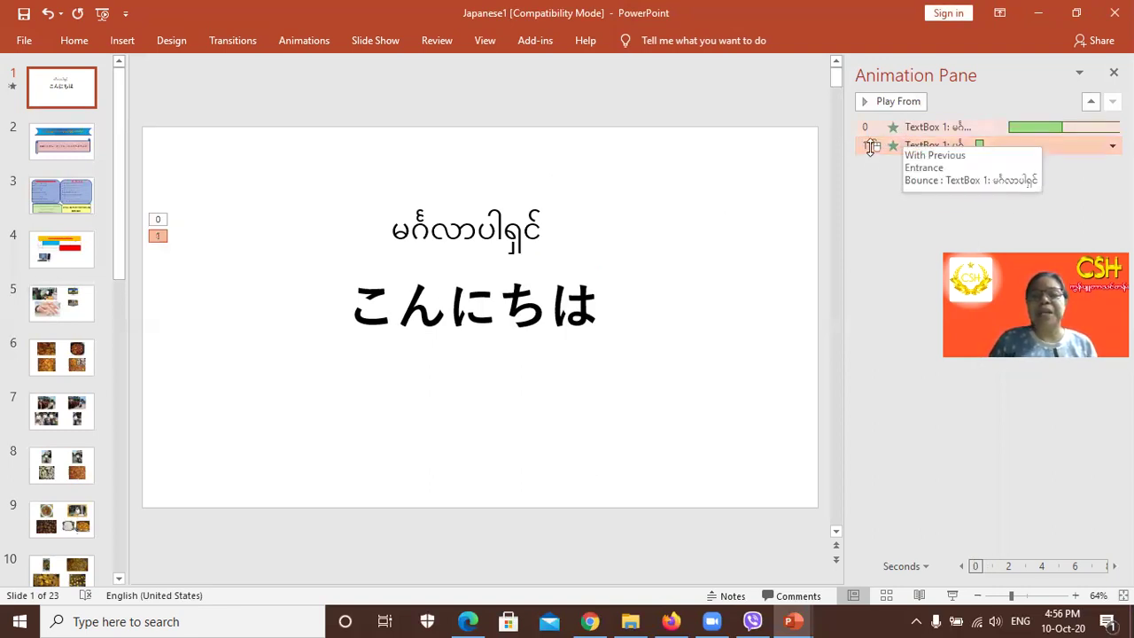
Step: Set the added Zoom animation to start After Previous and collapse the ribbon
left_click(300, 38)
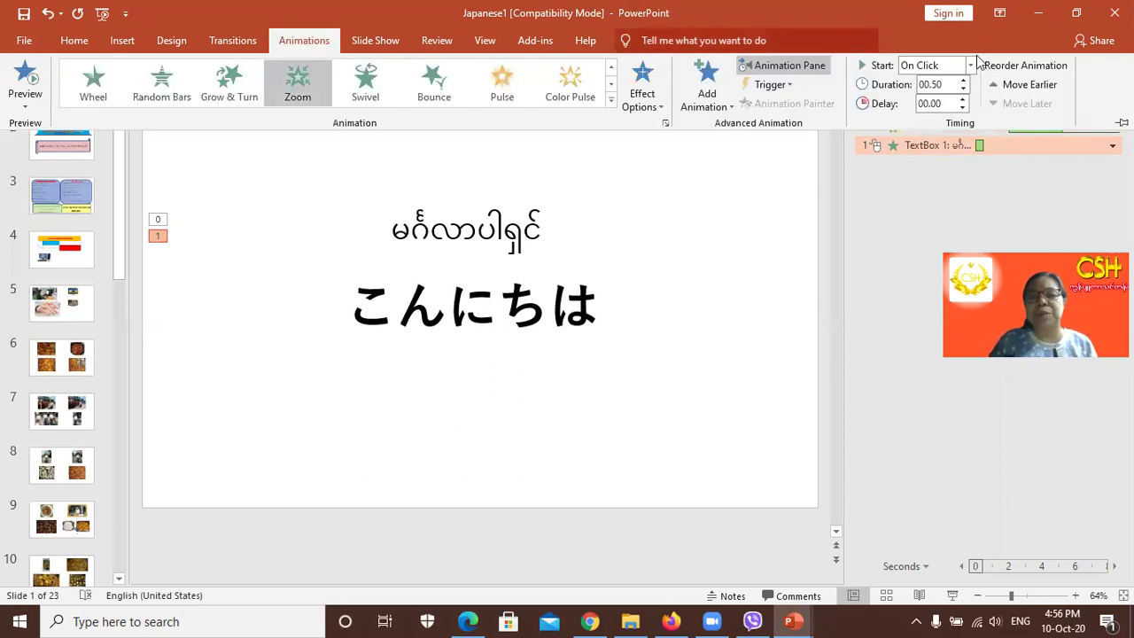
left_click(970, 65)
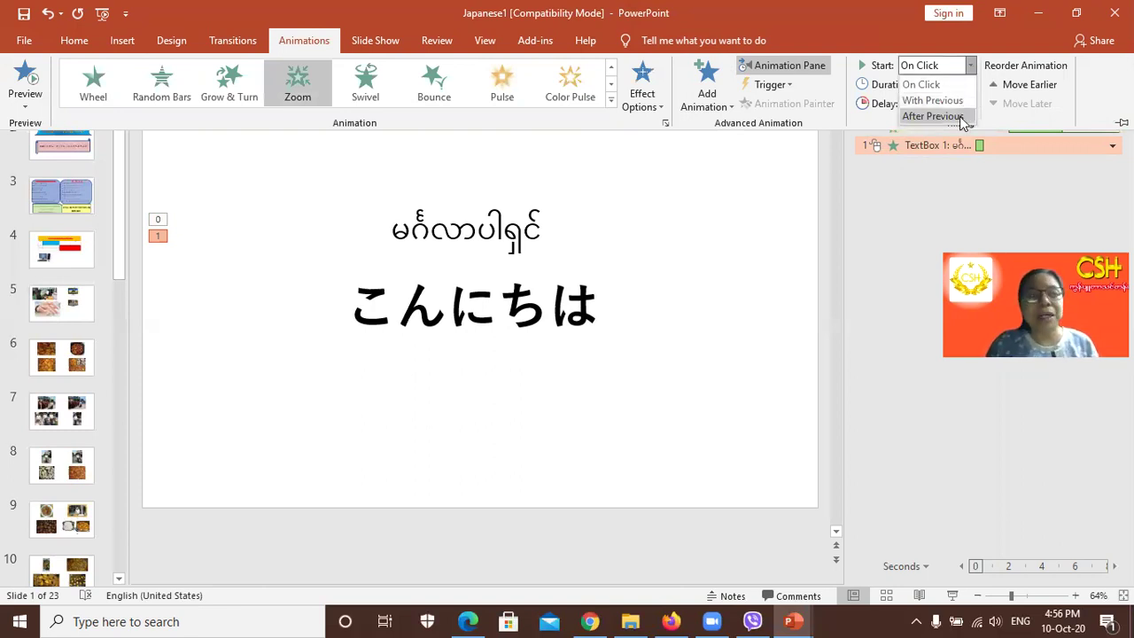
left_click(932, 116)
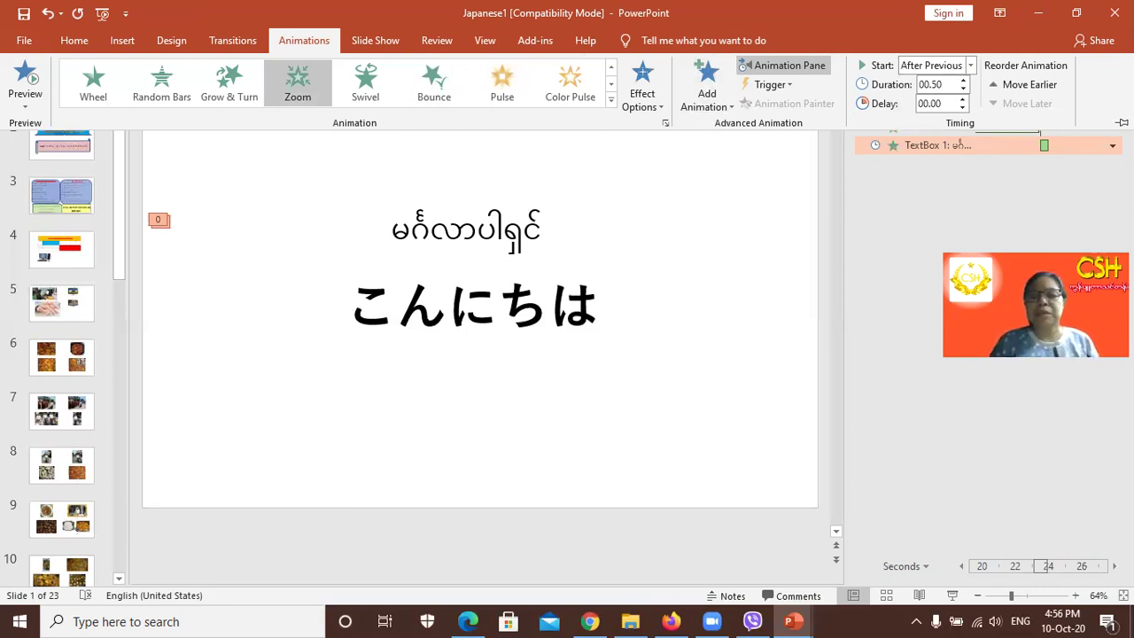
key("ctrl+F1")
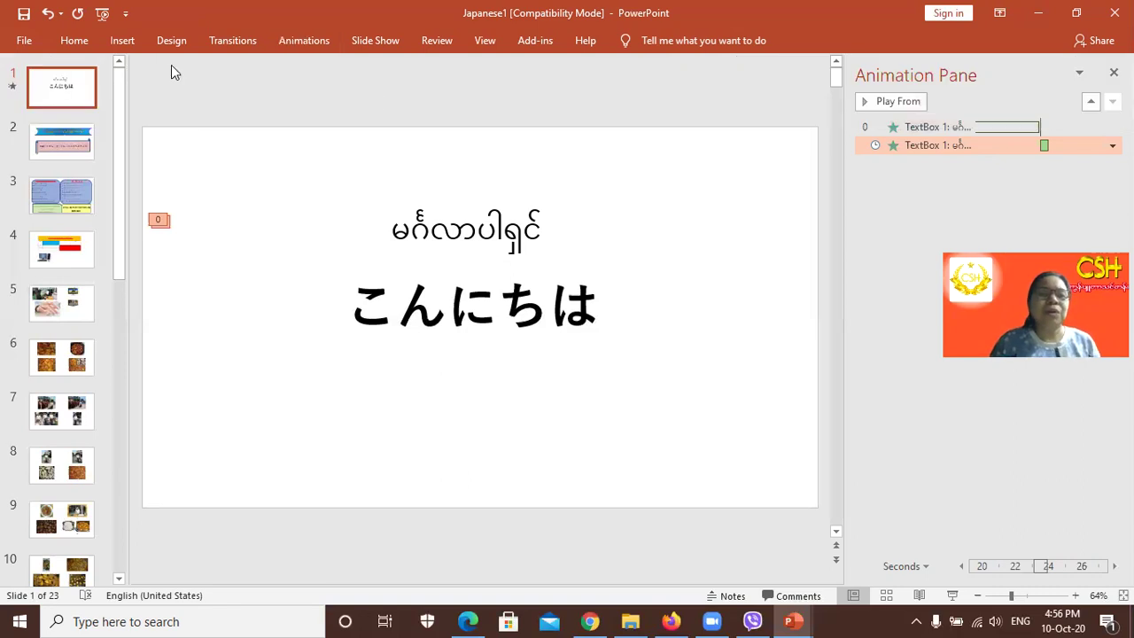
left_click(357, 40)
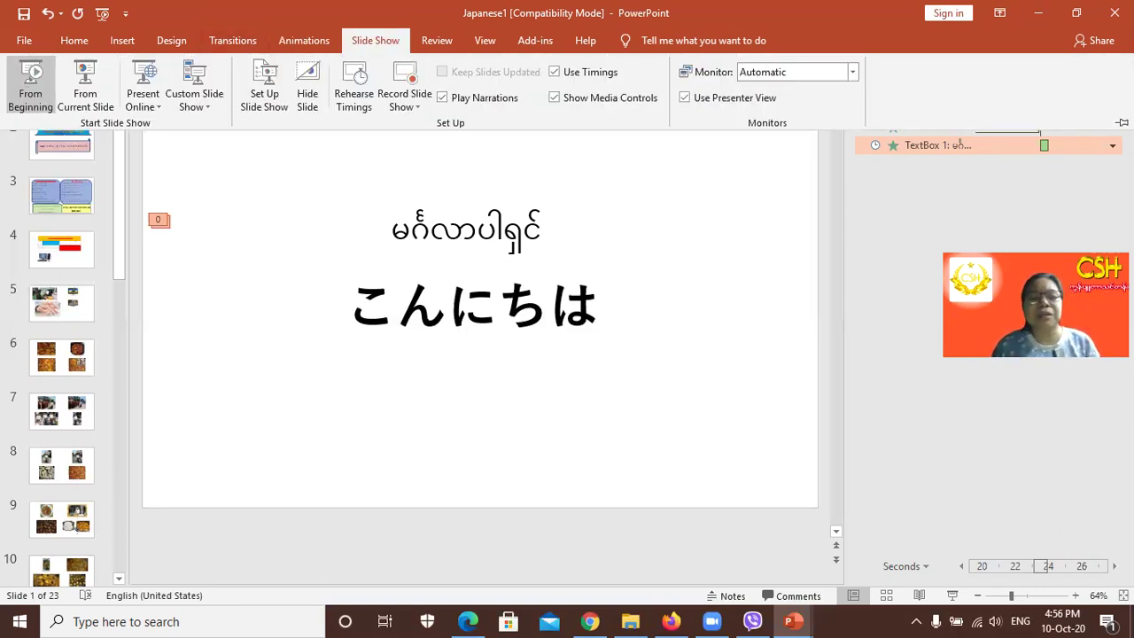
left_click(31, 84)
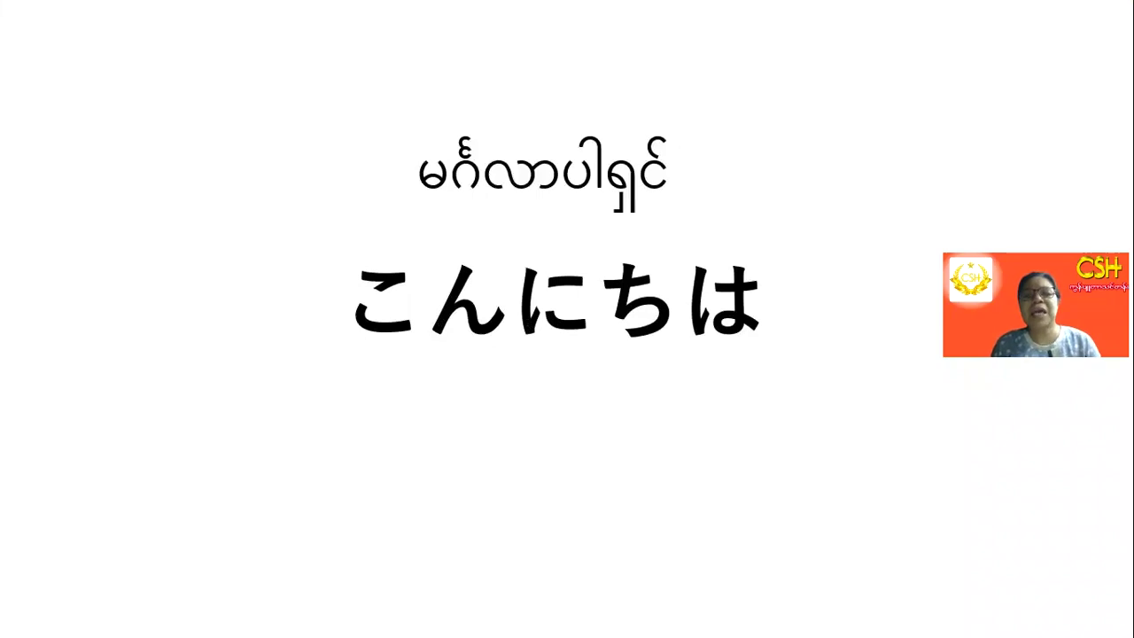
key("Escape")
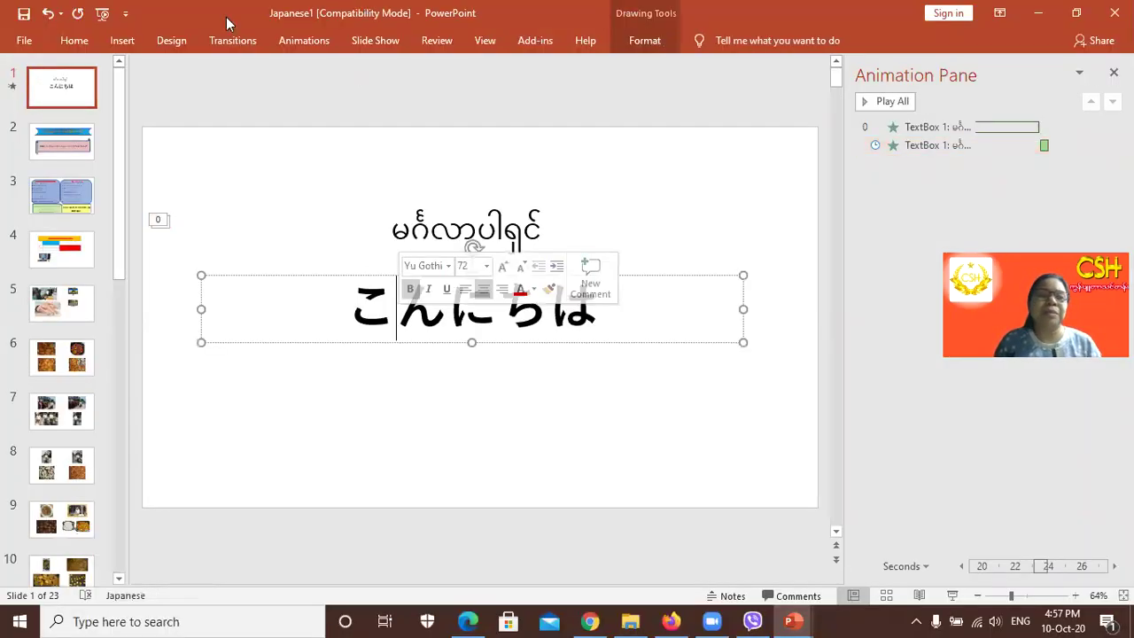
Step: Give the こんにちは text box a Zoom exit animation
left_click(315, 38)
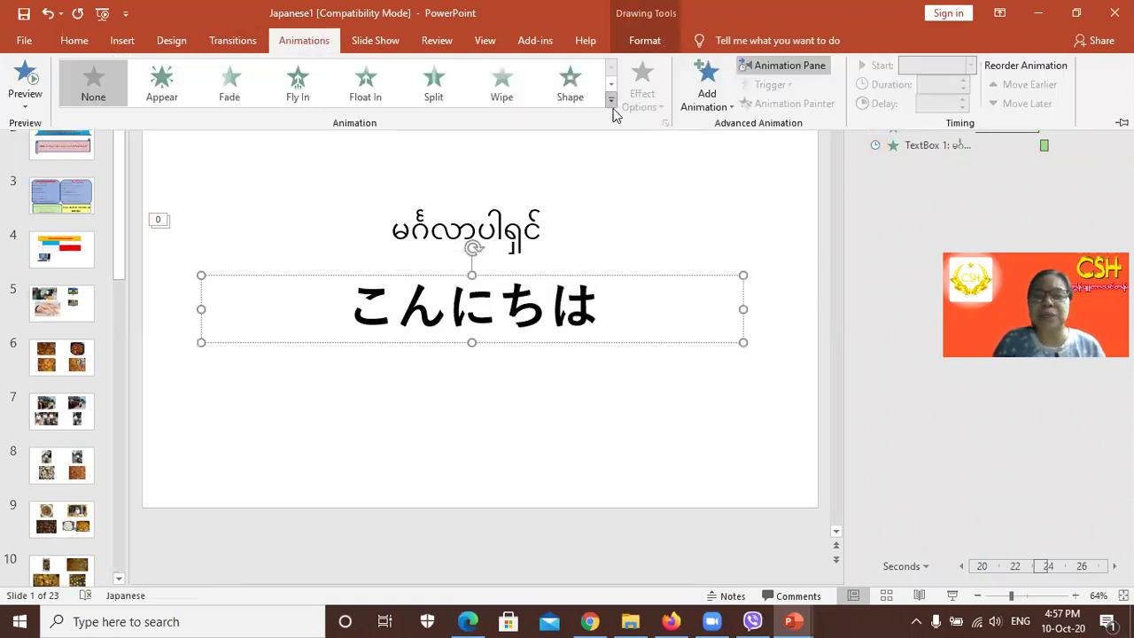
left_click(612, 104)
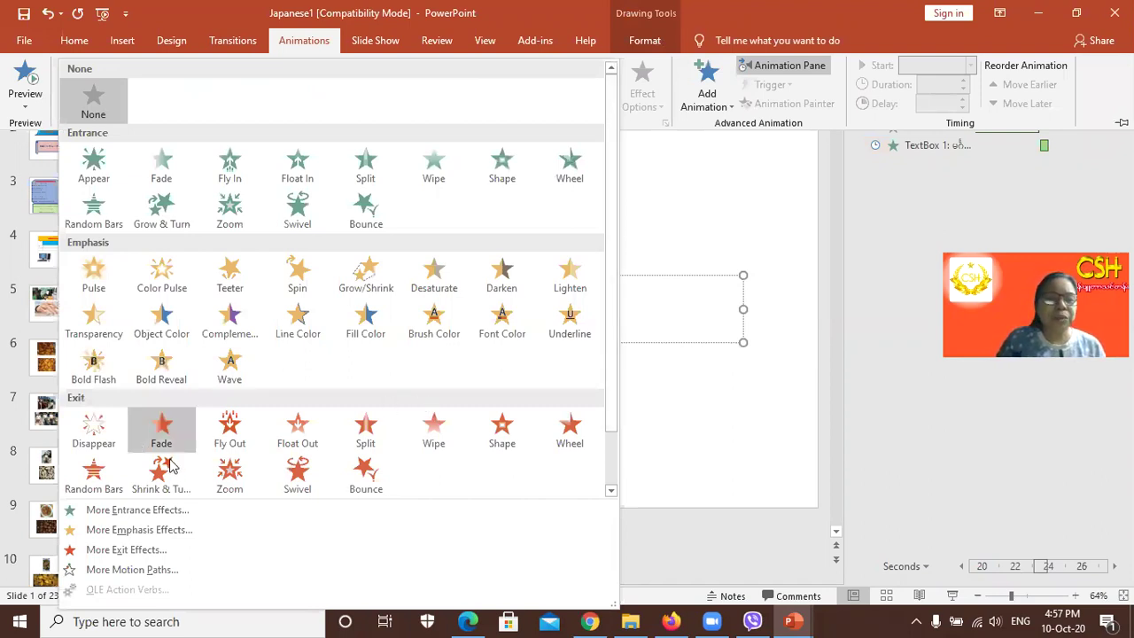
left_click(229, 474)
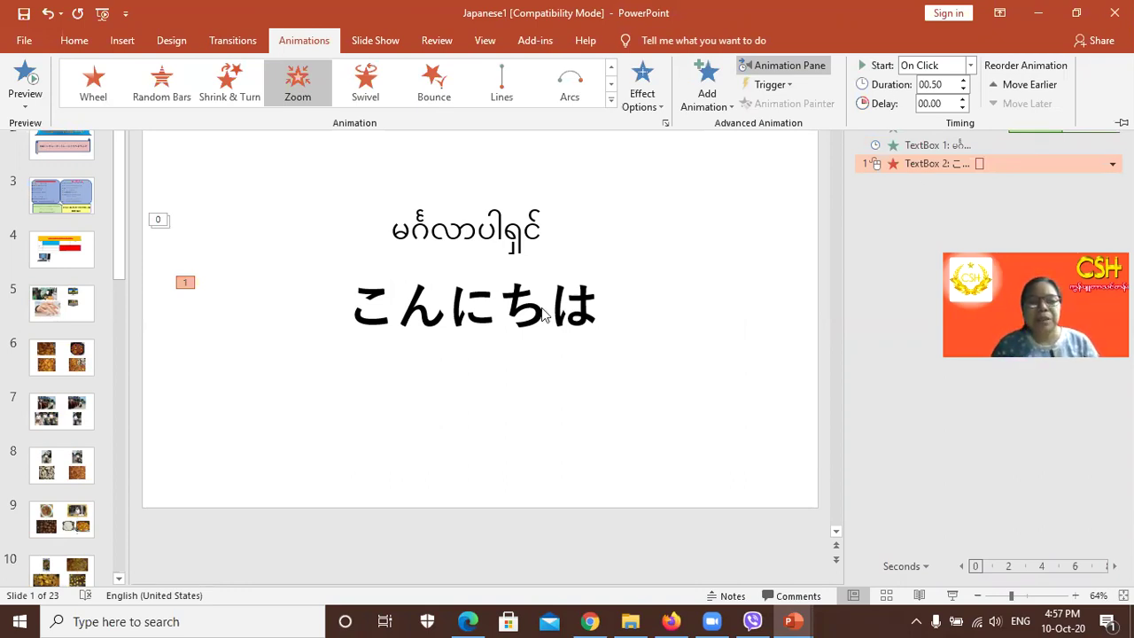
Step: Add a Custom Path motion animation to the こんにちは greeting
left_click(498, 308)
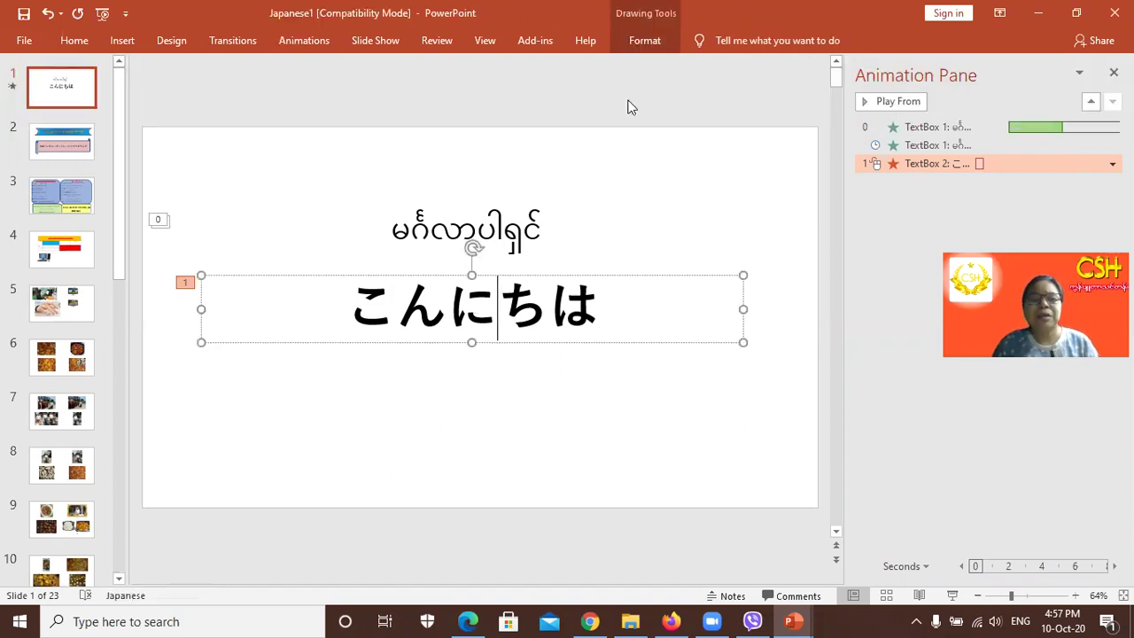
left_click(327, 41)
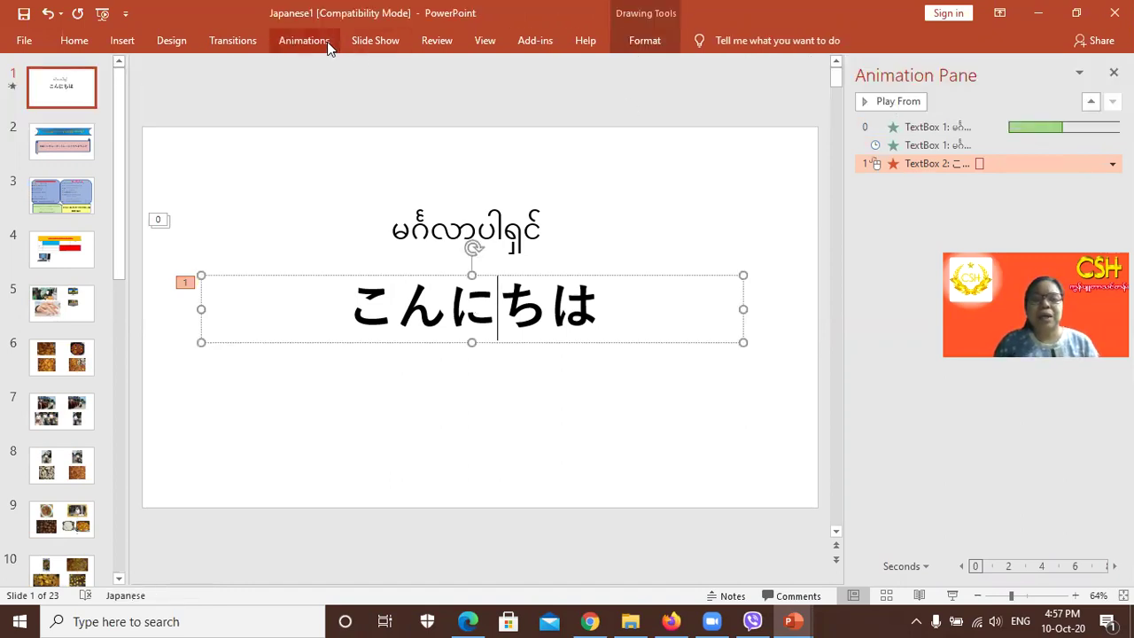
left_click(719, 104)
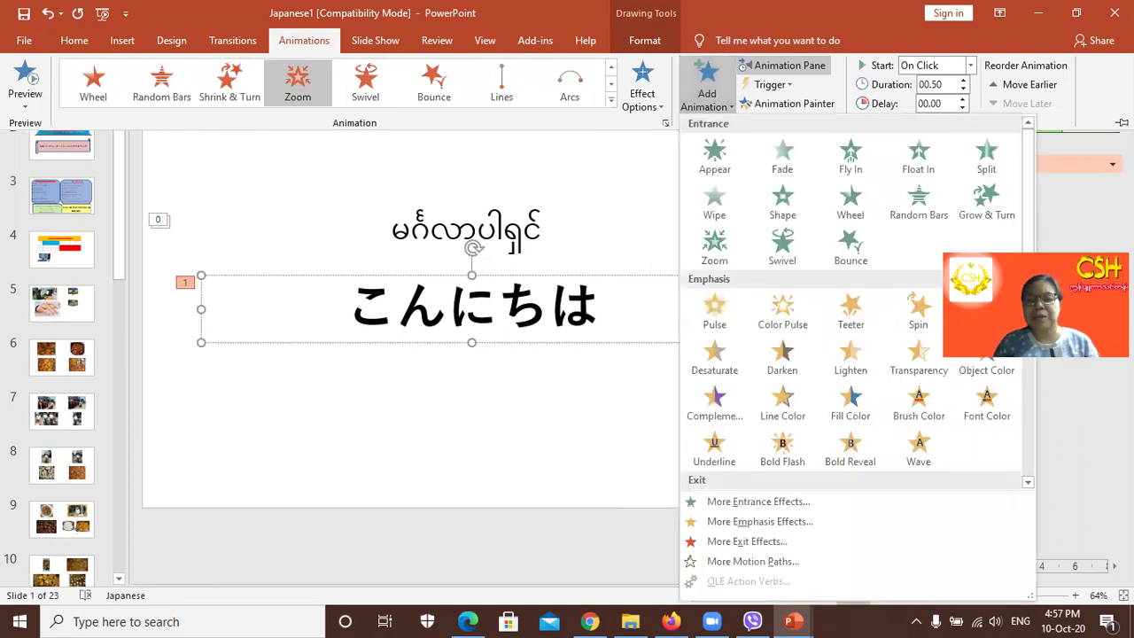
left_click(1030, 438)
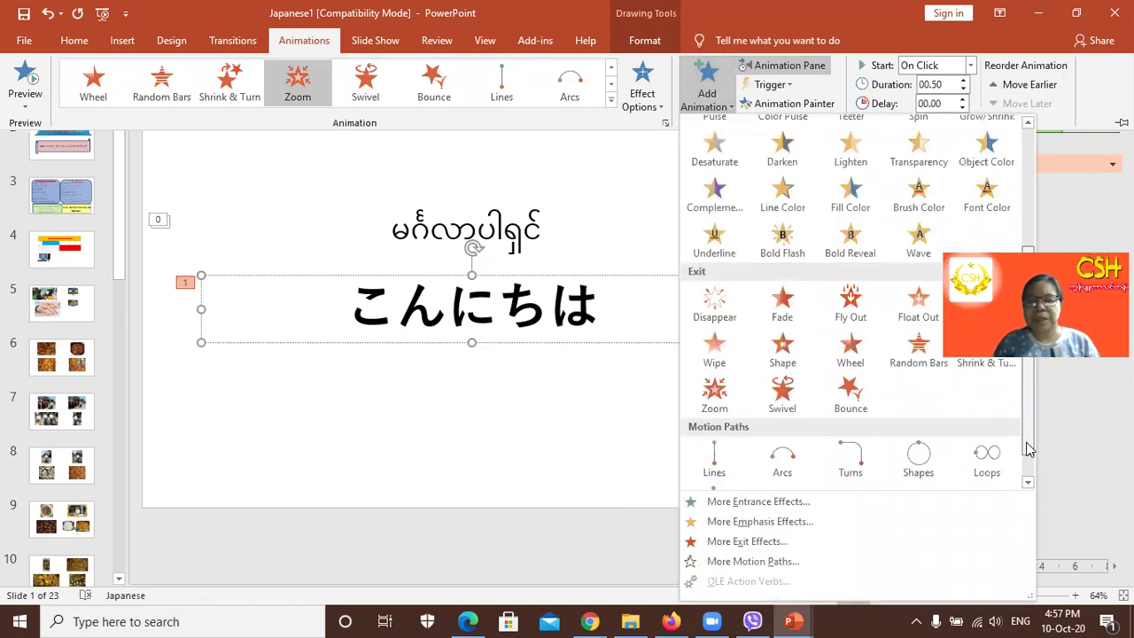
scroll(924, 437, "down", 1)
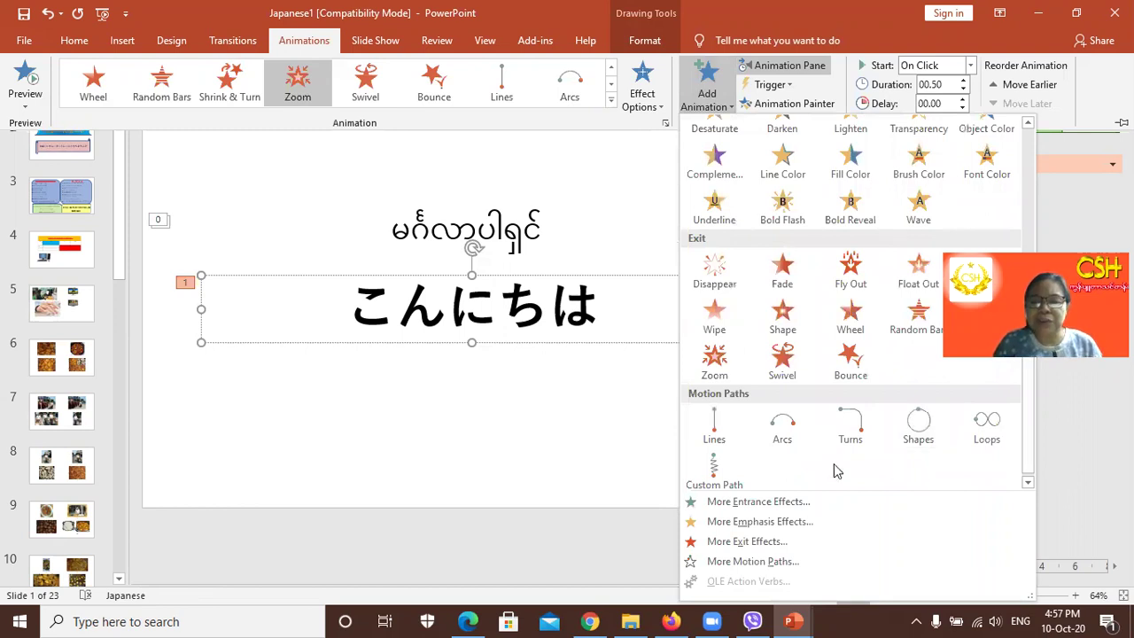
left_click(713, 464)
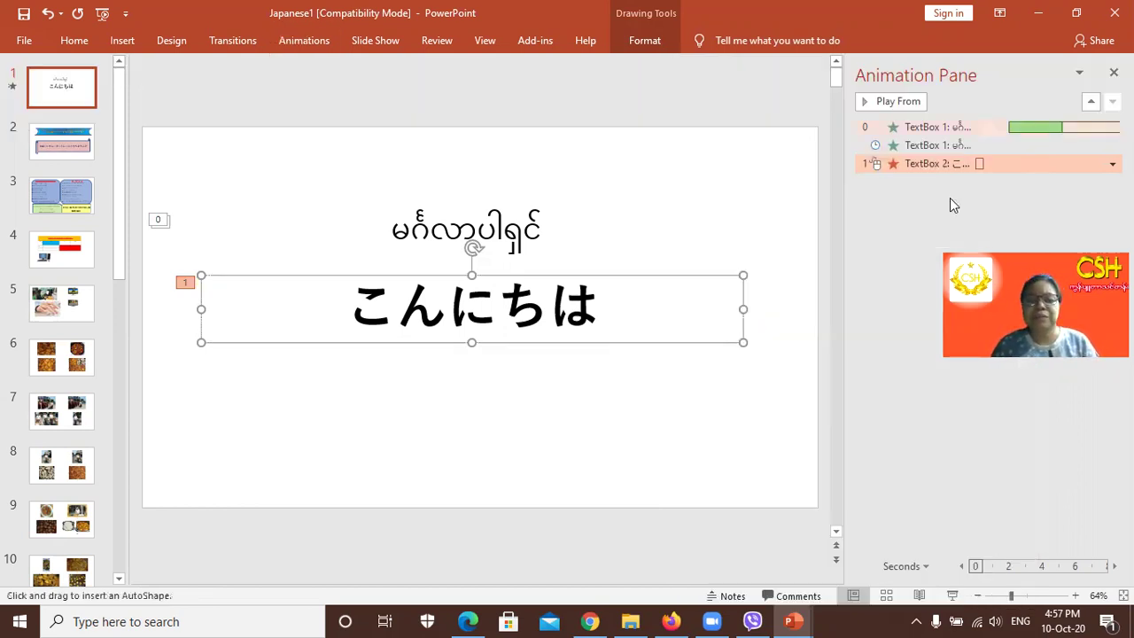
Step: Draw the zigzag path from right of the greeting down to the slide's lower left
left_click(652, 333)
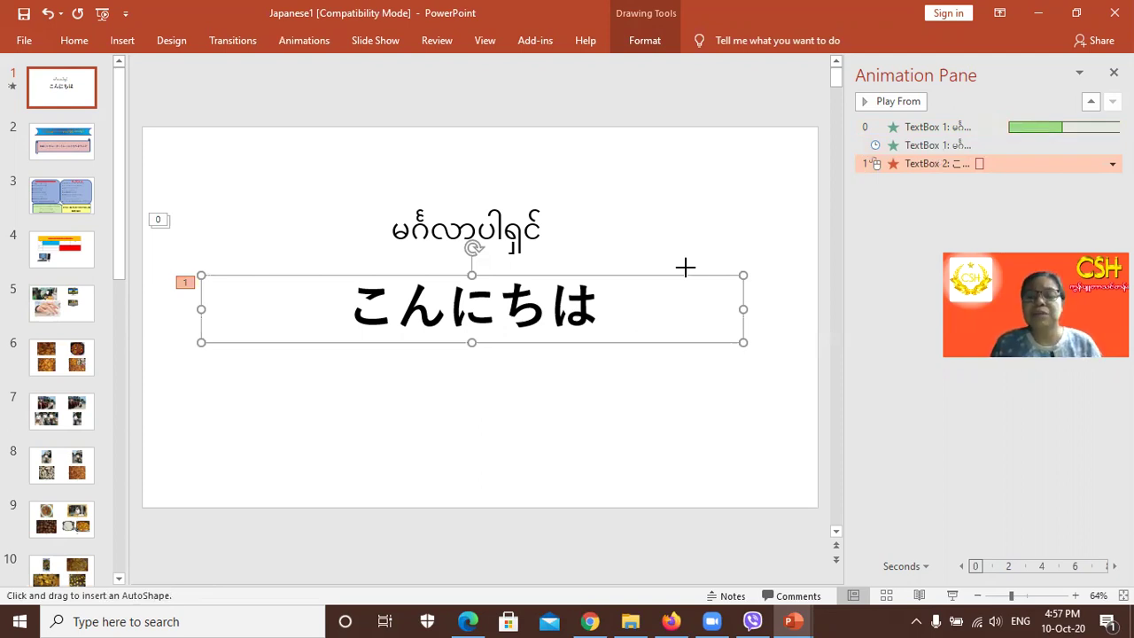
left_click(666, 287)
left_click(588, 323)
left_click(406, 374)
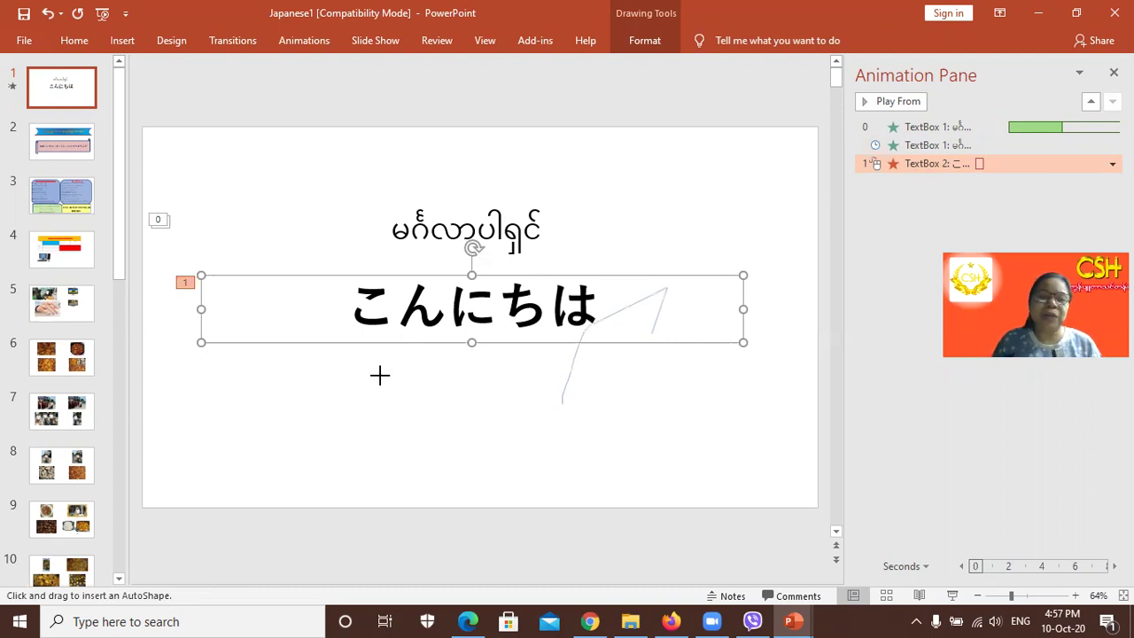
left_click(350, 427)
double_click(292, 404)
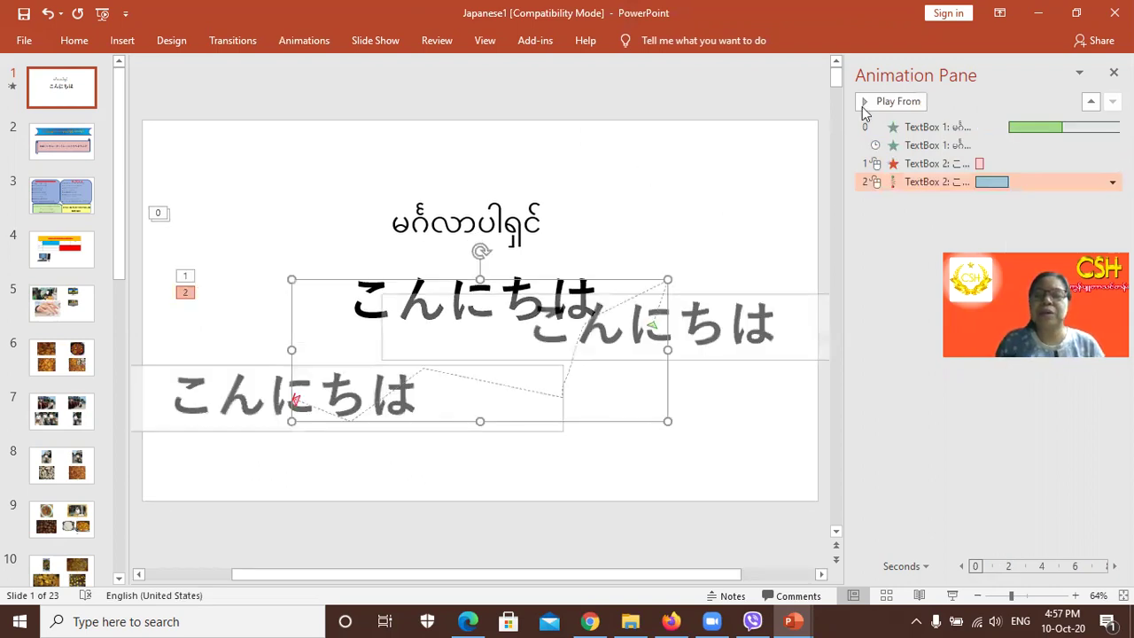
left_click(892, 101)
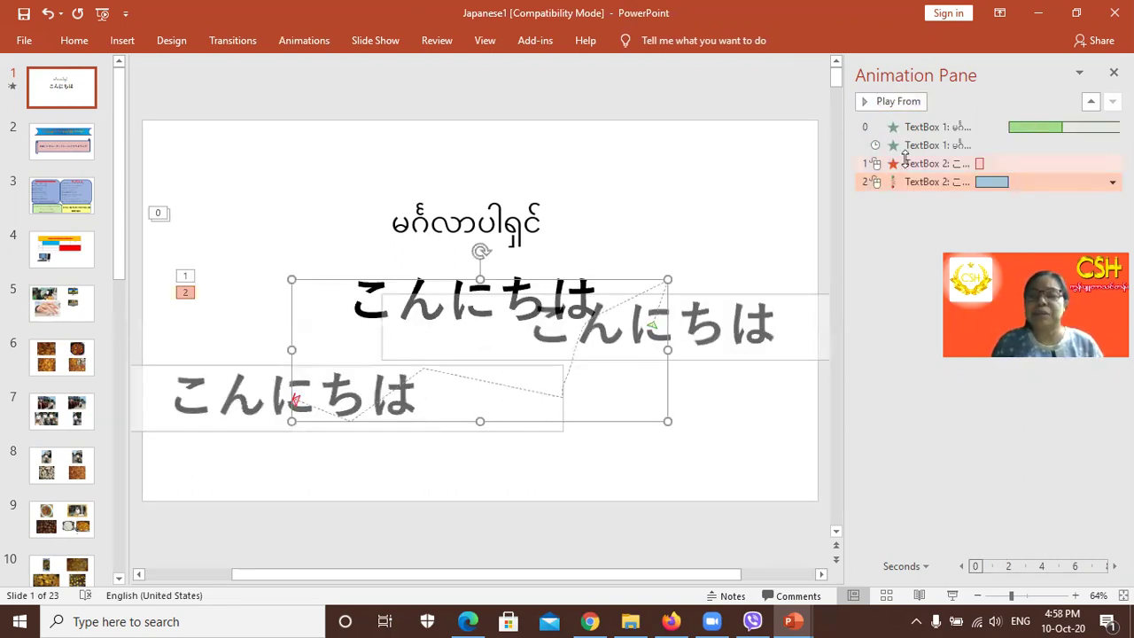
left_click(879, 166)
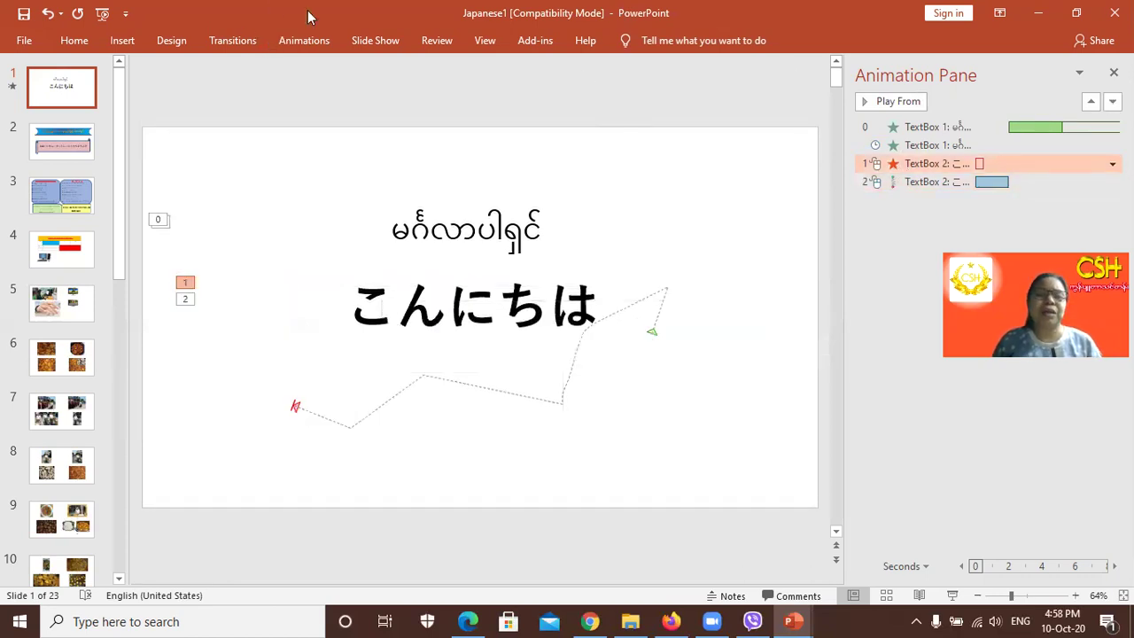
double_click(779, 23)
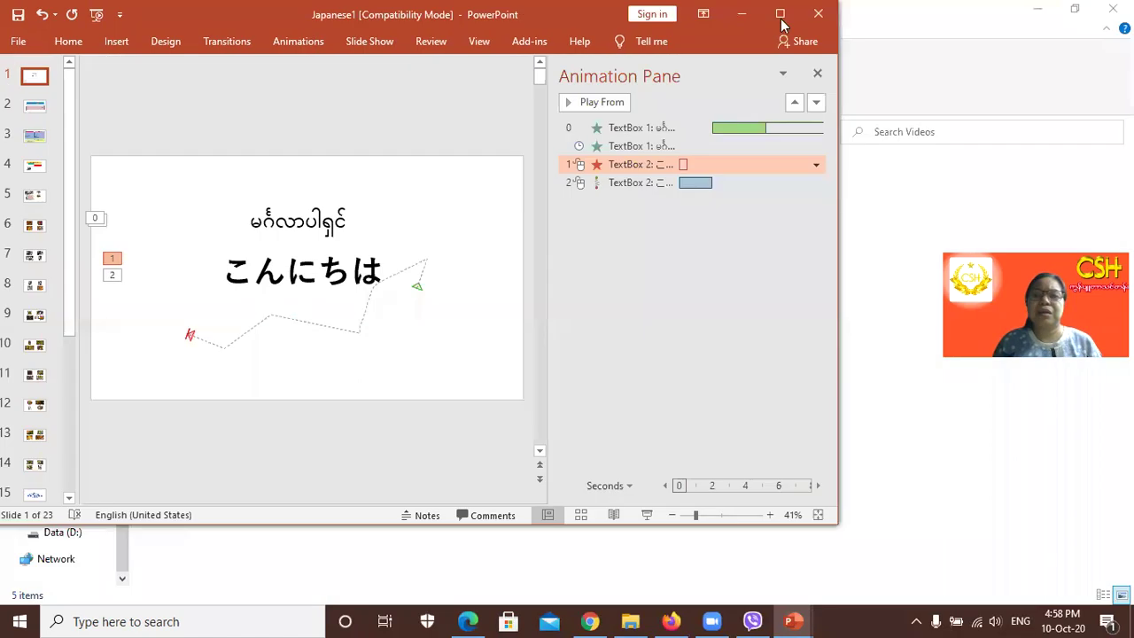
left_click(780, 17)
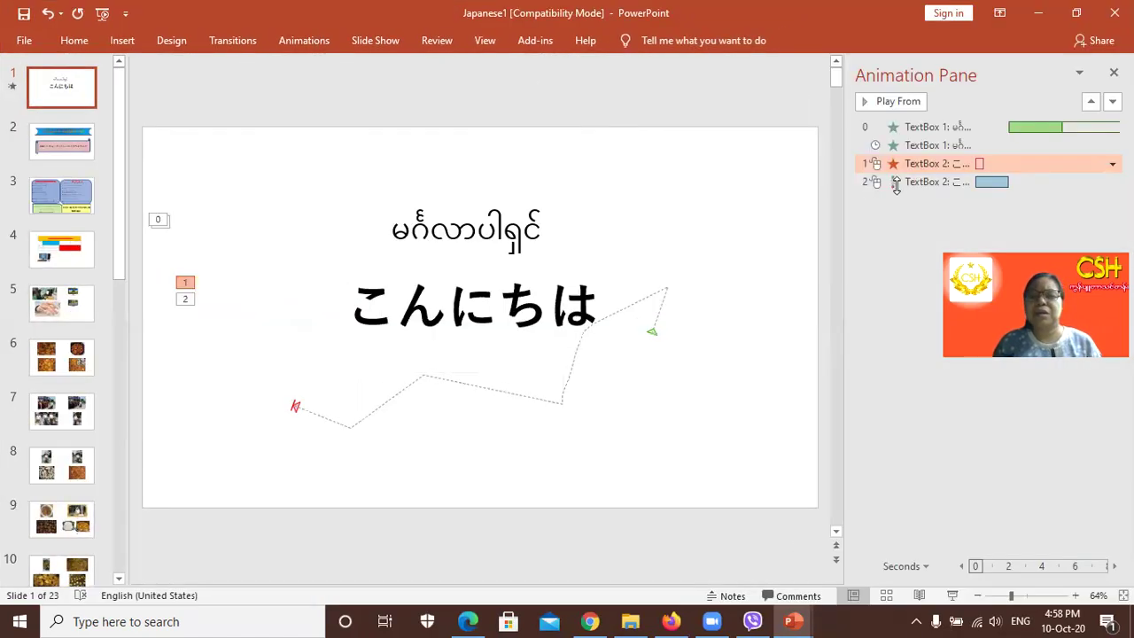
Step: Set the こんにちは Zoom exit to start With Previous
left_click(301, 40)
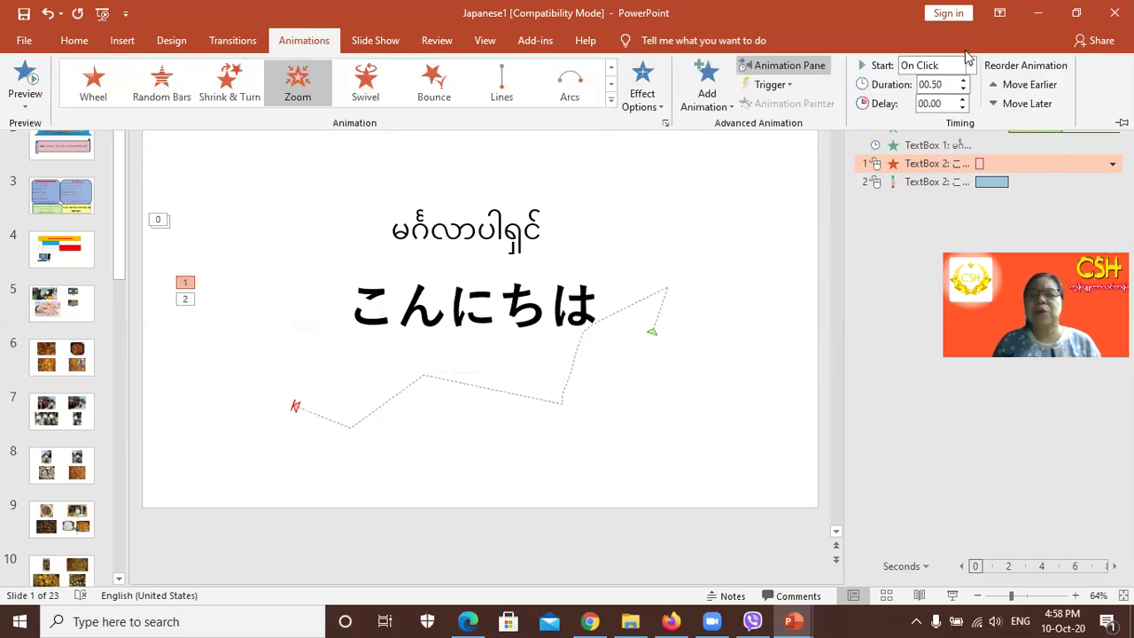
left_click(971, 66)
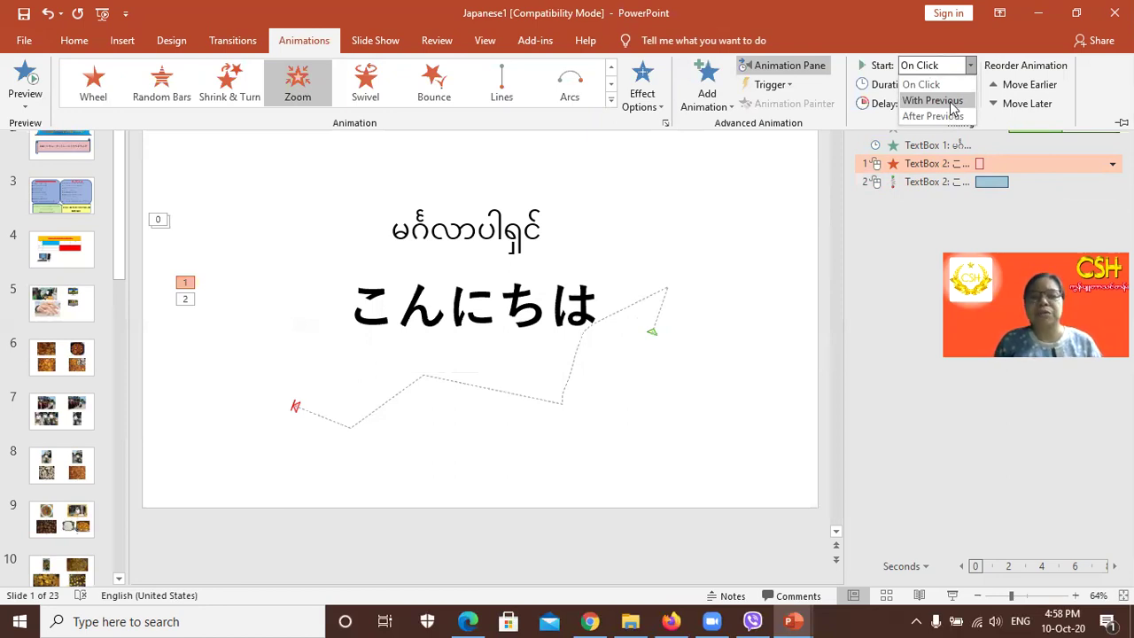
left_click(952, 101)
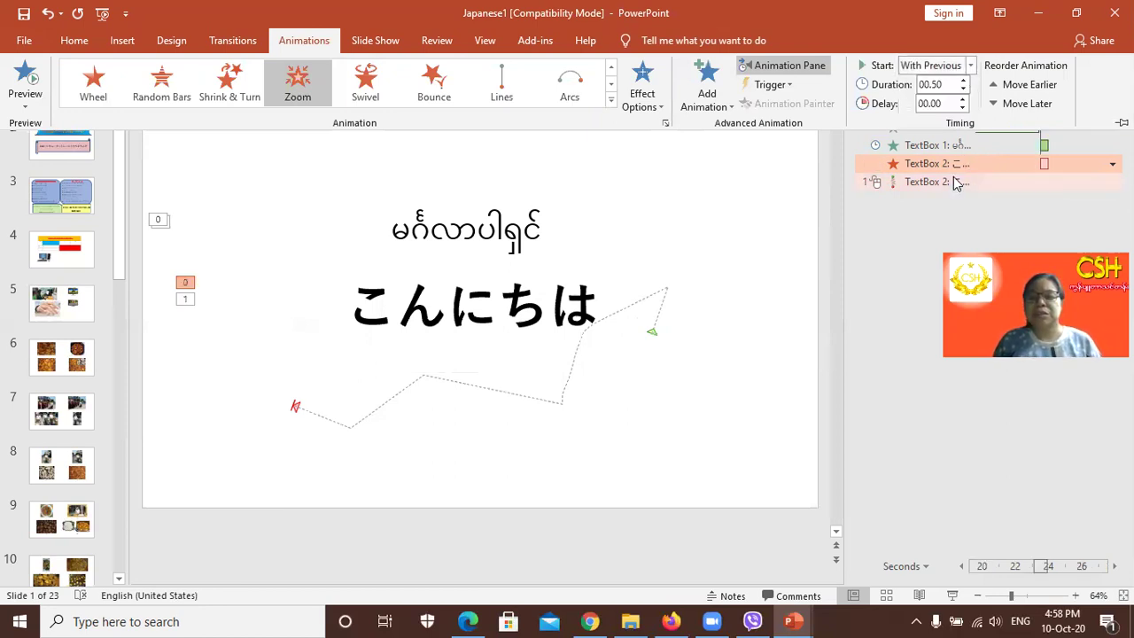
Step: Set the greeting's custom motion path to start After Previous
left_click(955, 182)
key("ctrl+F1")
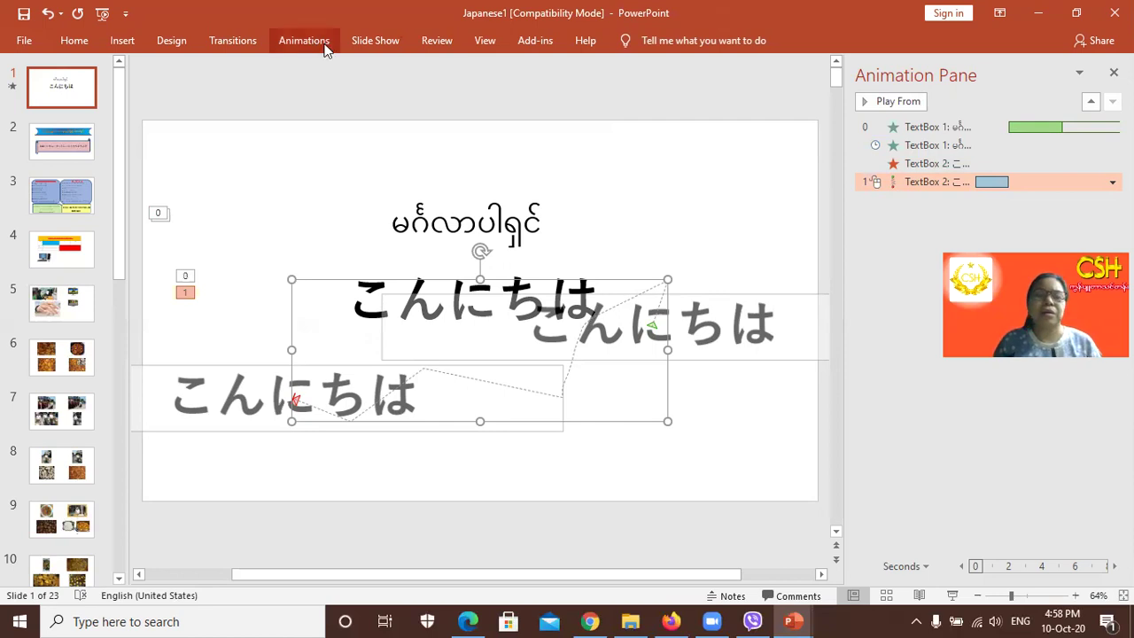
left_click(330, 40)
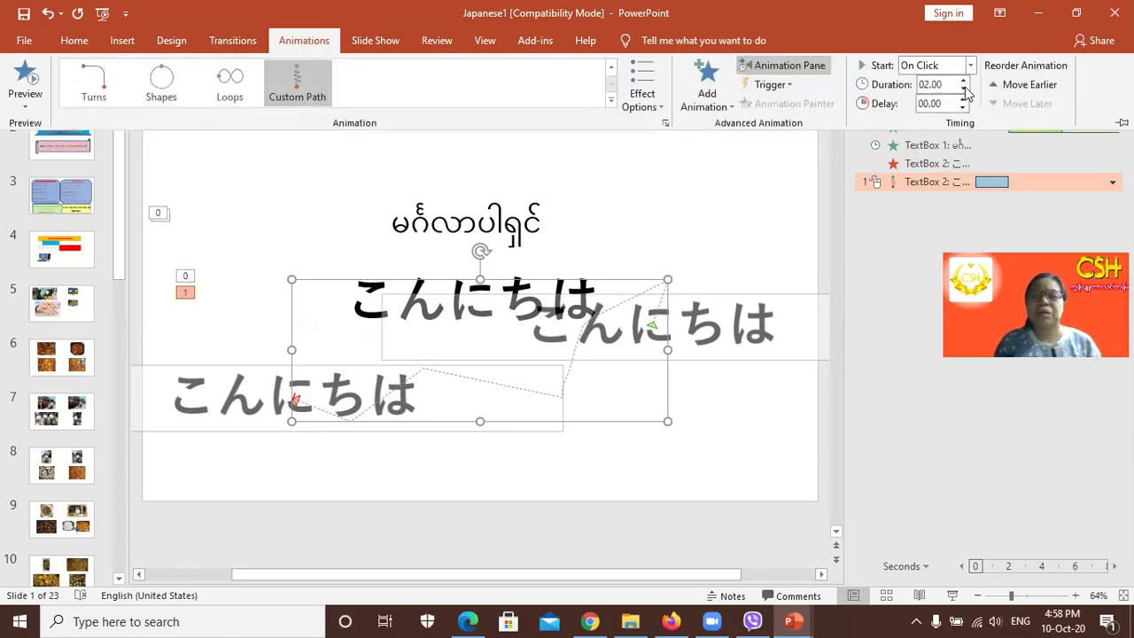
left_click(970, 66)
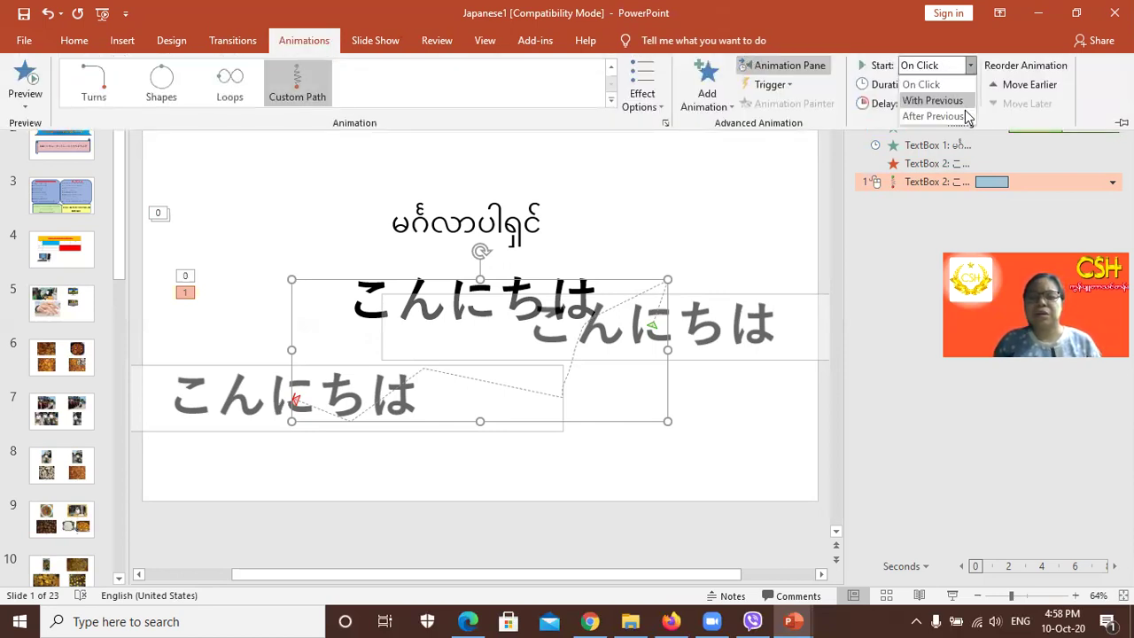
left_click(933, 116)
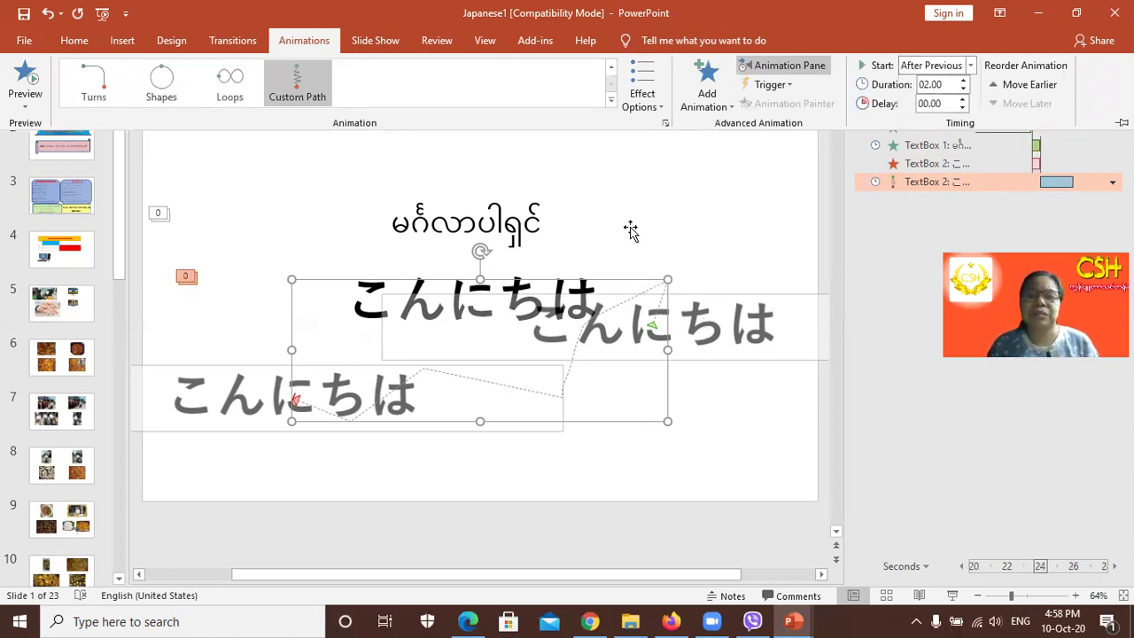
left_click(524, 237)
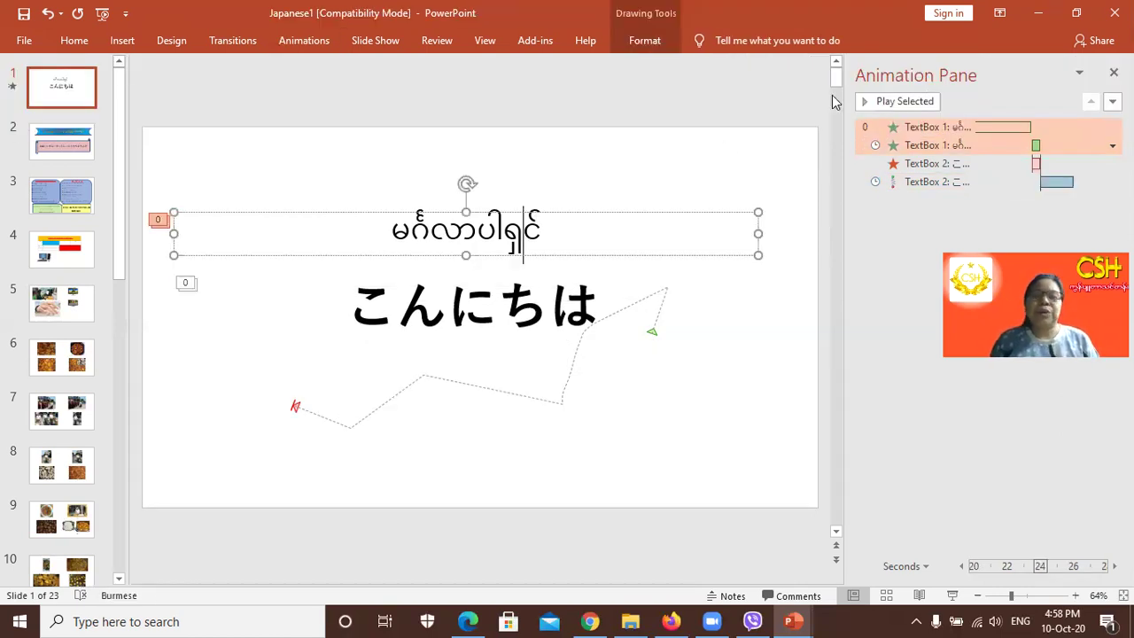
Step: Run the slide show from the beginning, step through slide 1's animations, then exit
left_click(376, 40)
left_click(19, 86)
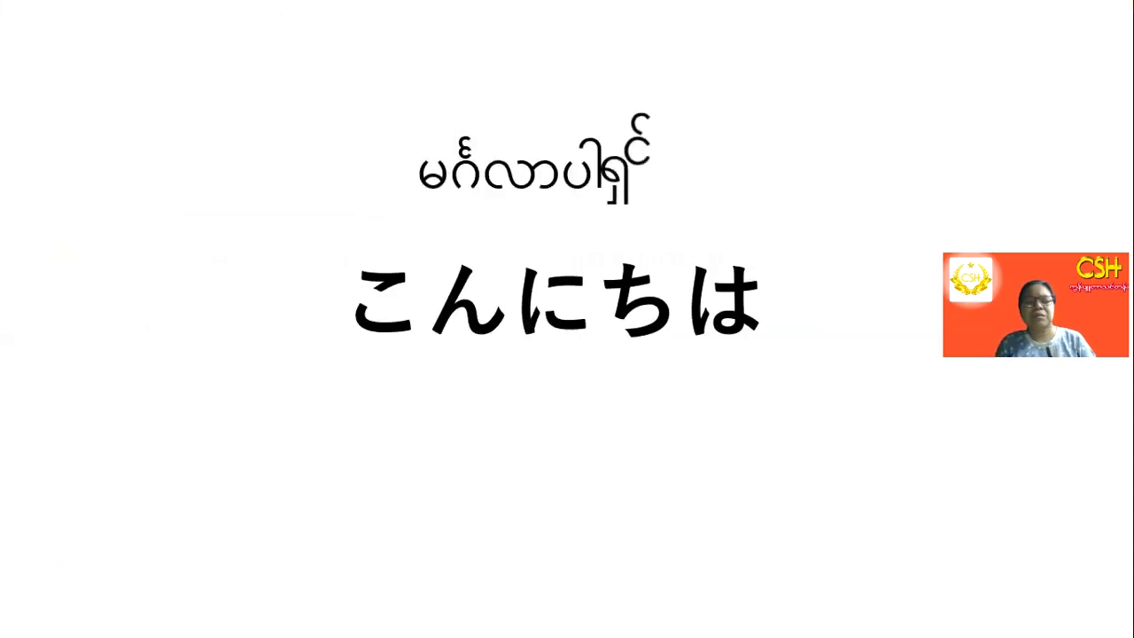
key("Right")
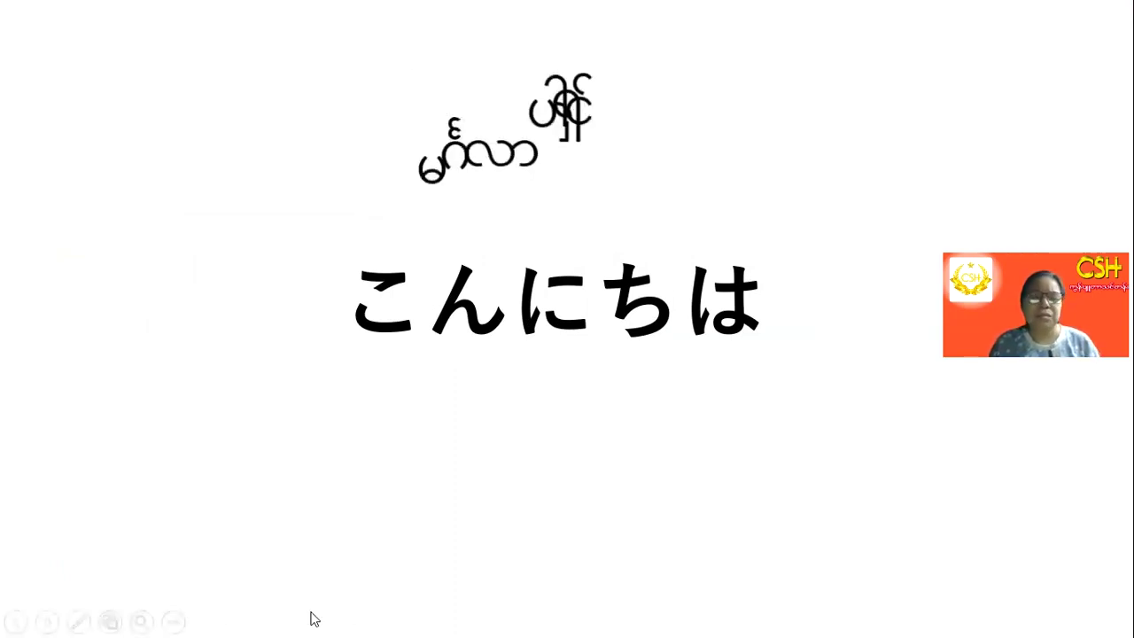
key("Left")
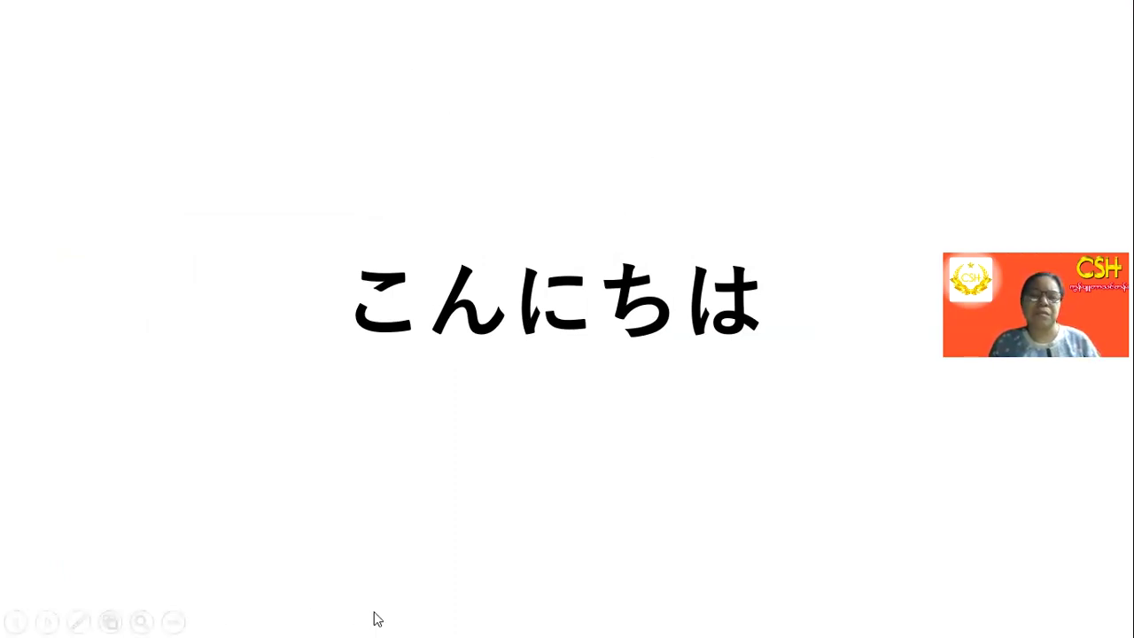
key("Right")
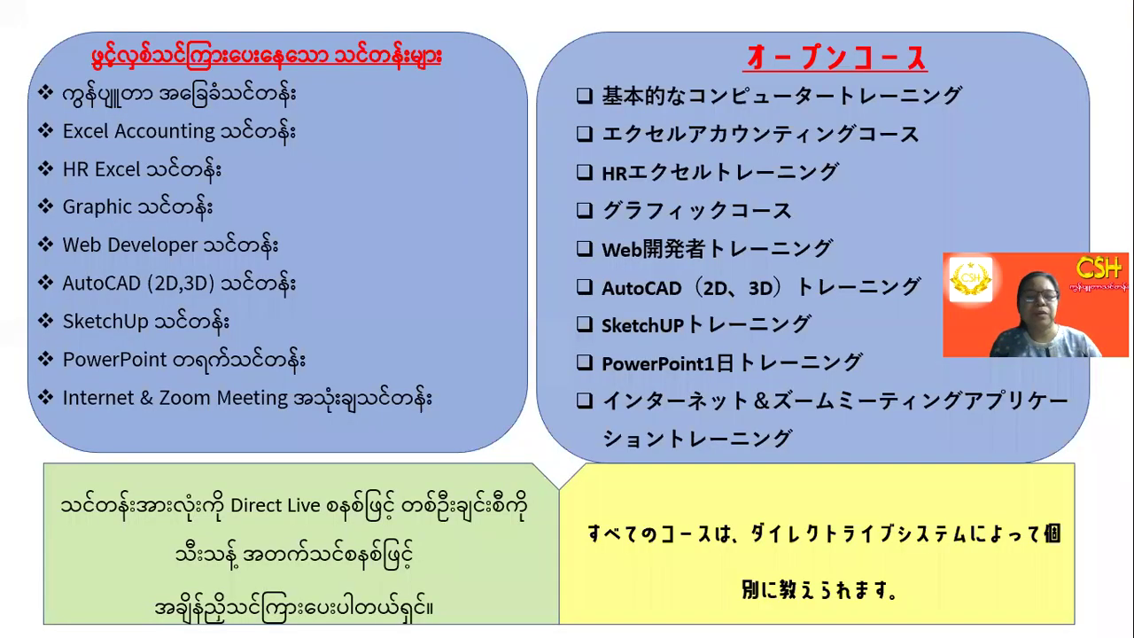
key("Escape")
Step: On slide 1, set the Burmese greeting's Bounce animation to repeat 3 times
mouse_move(675, 618)
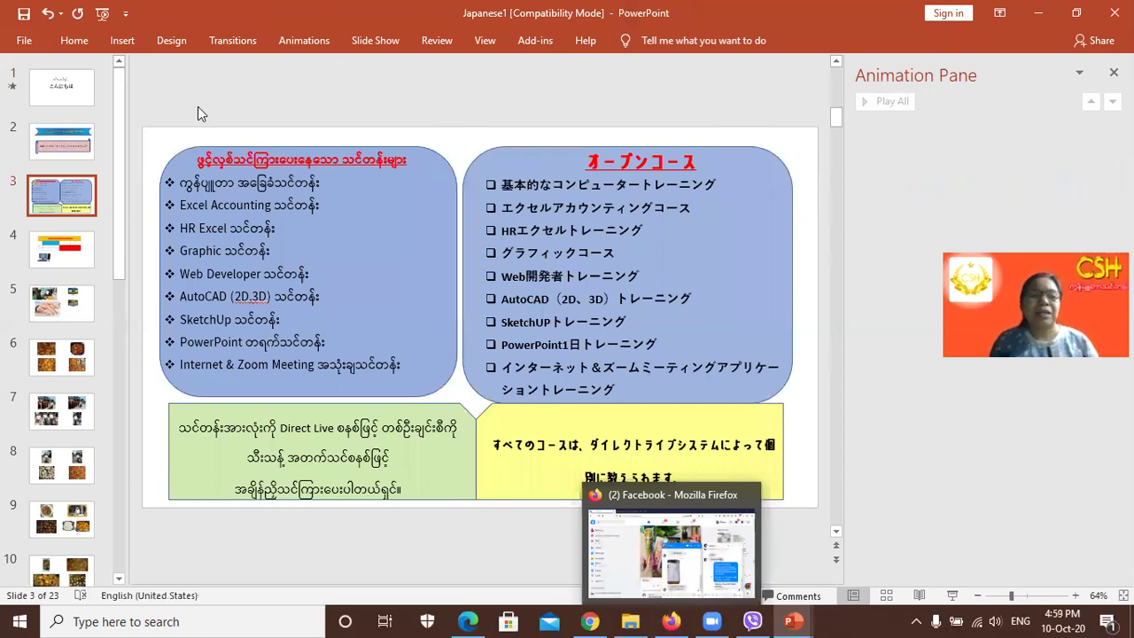
left_click(86, 98)
left_click(1066, 126)
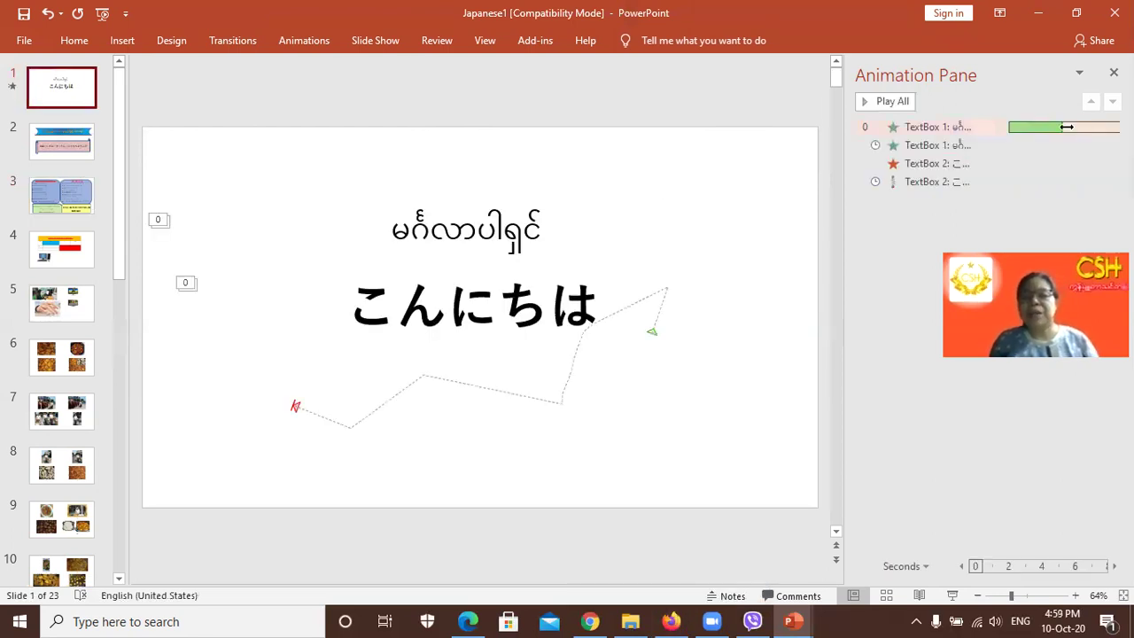
left_click(1067, 127)
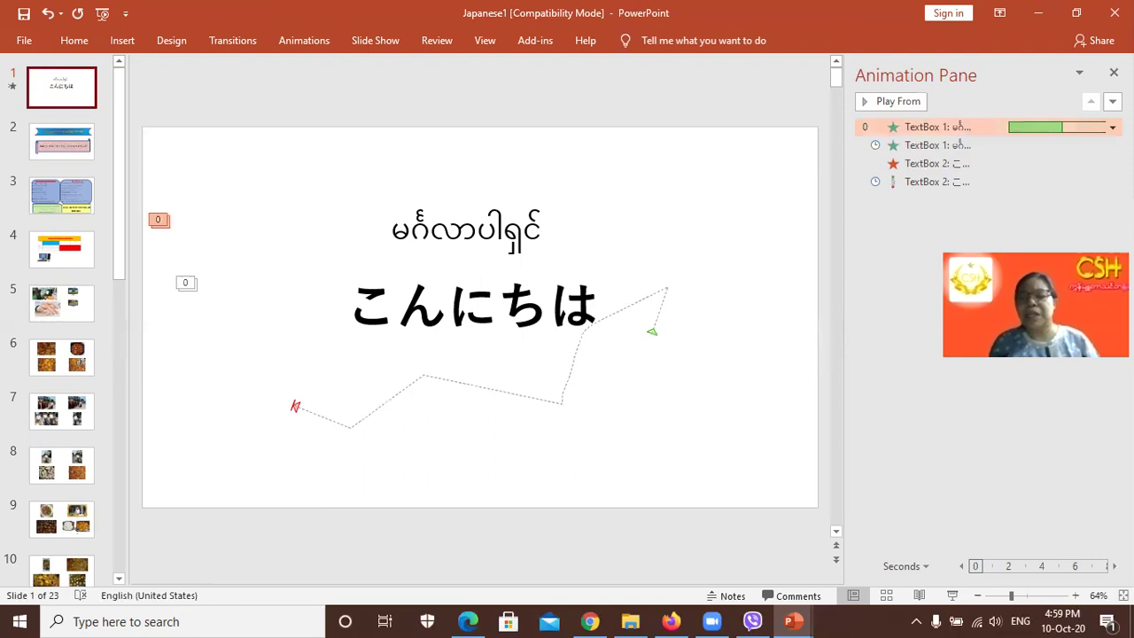
left_click(1111, 126)
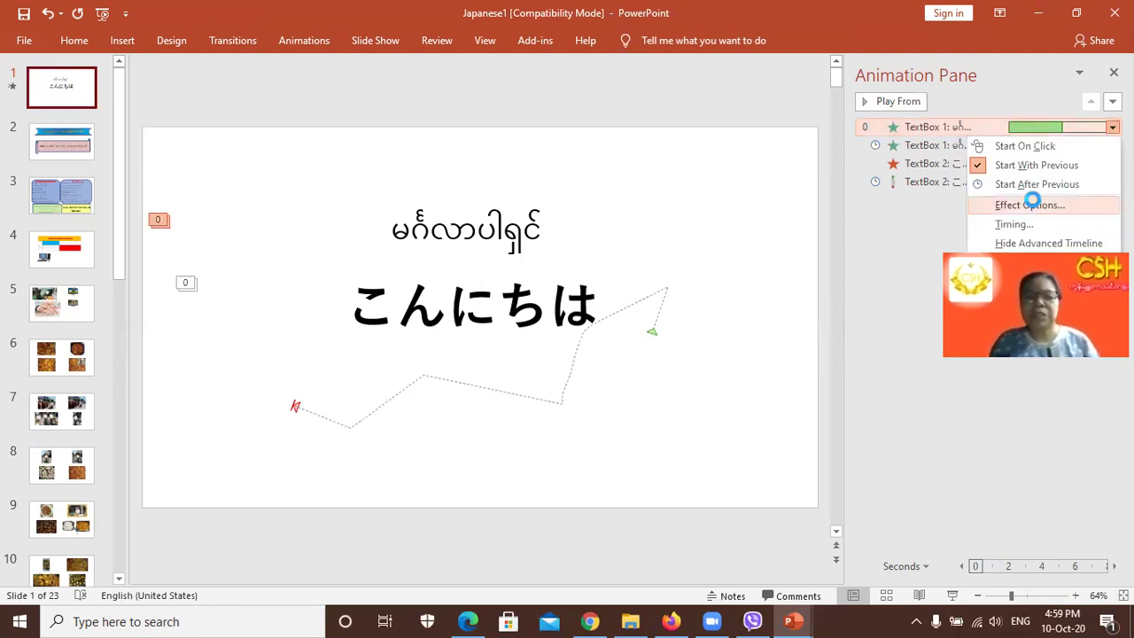
left_click(1027, 205)
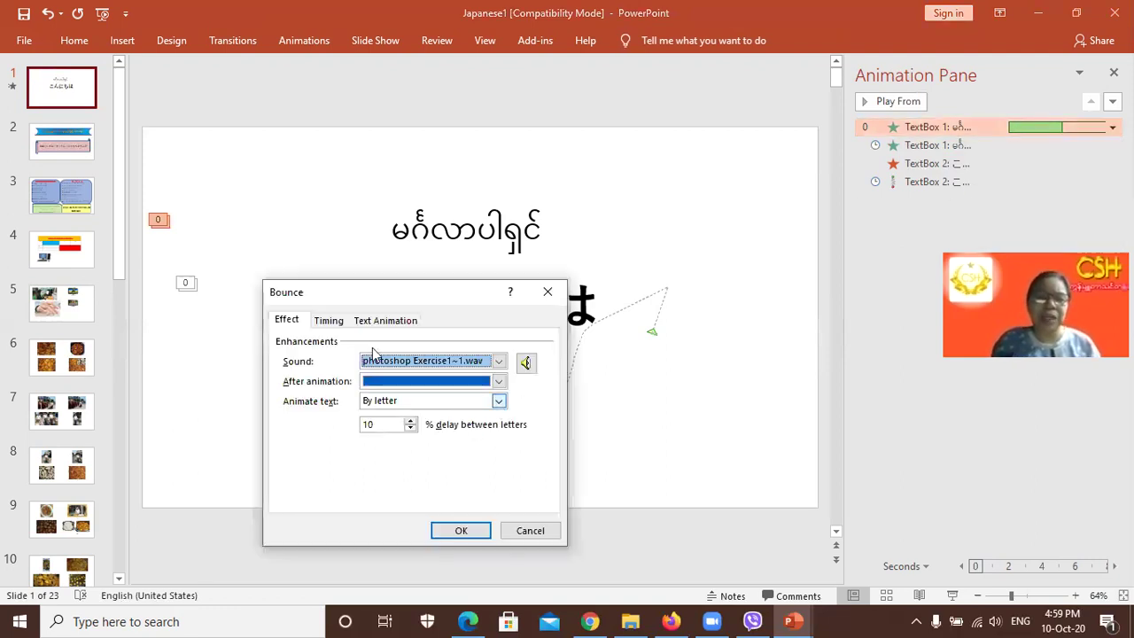
left_click(329, 323)
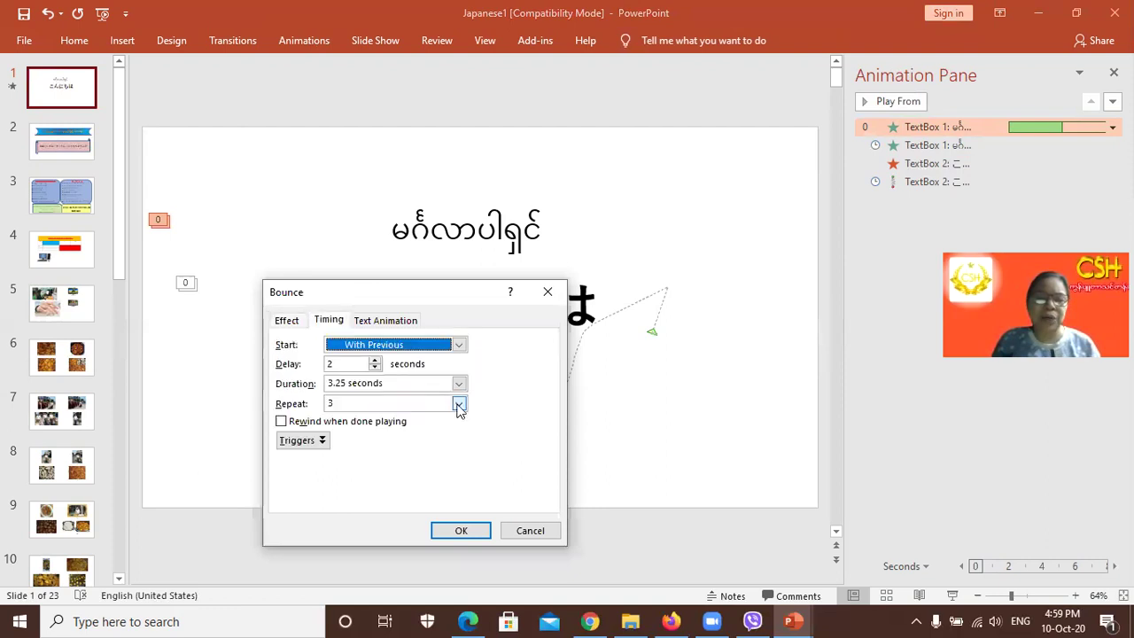
left_click(402, 406)
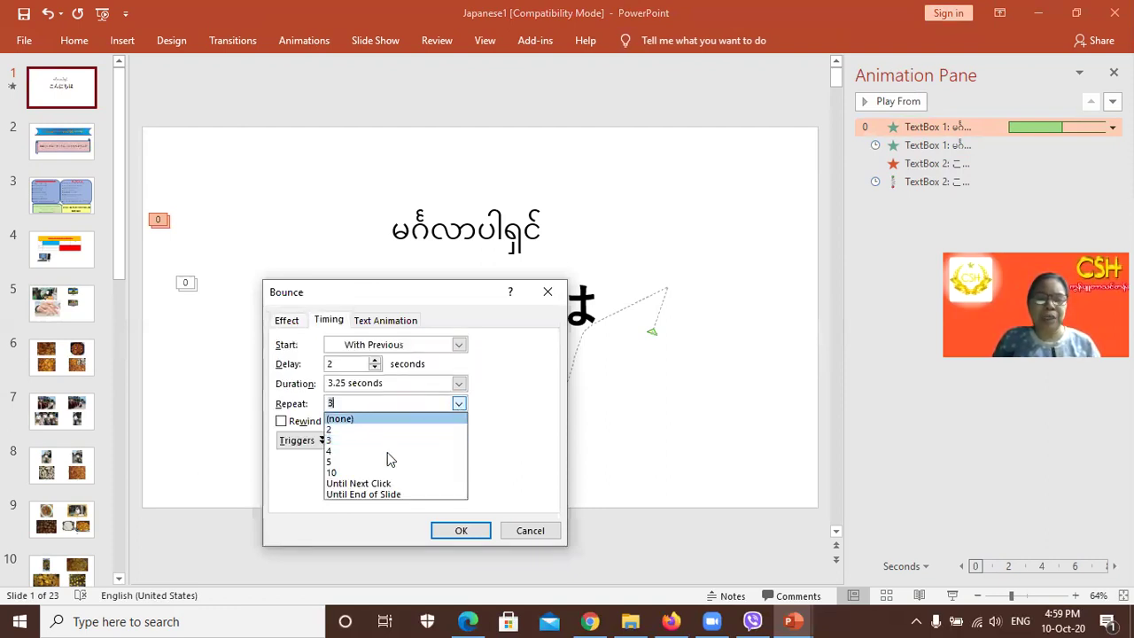
left_click(466, 530)
left_click(466, 530)
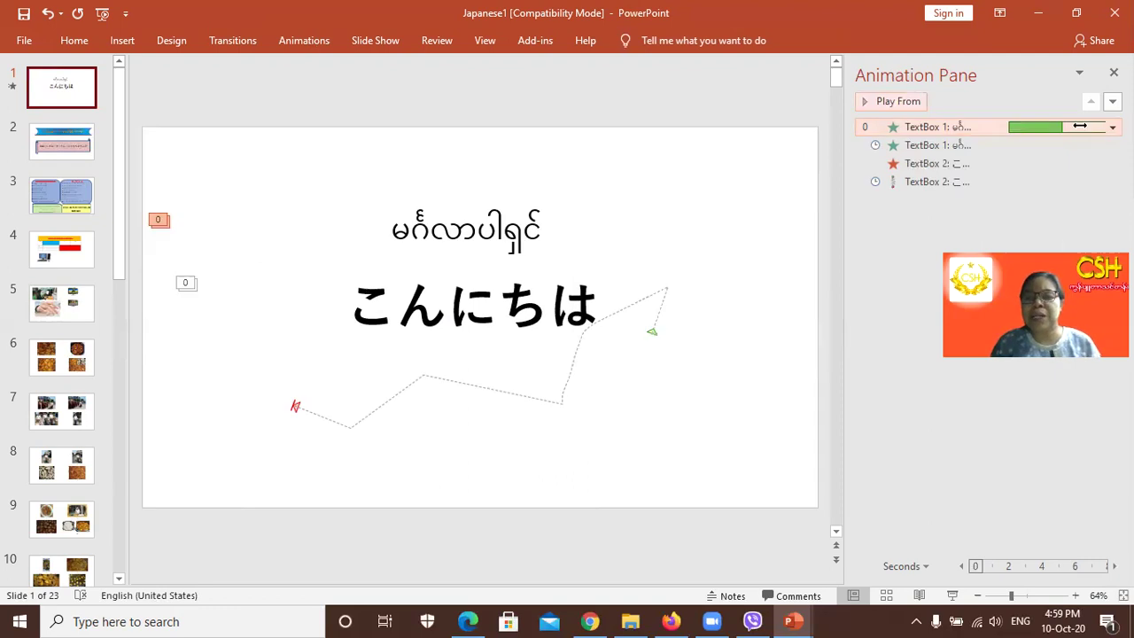
Step: Set the Bounce effect's sound to Applause and watch the preview
left_click(1113, 127)
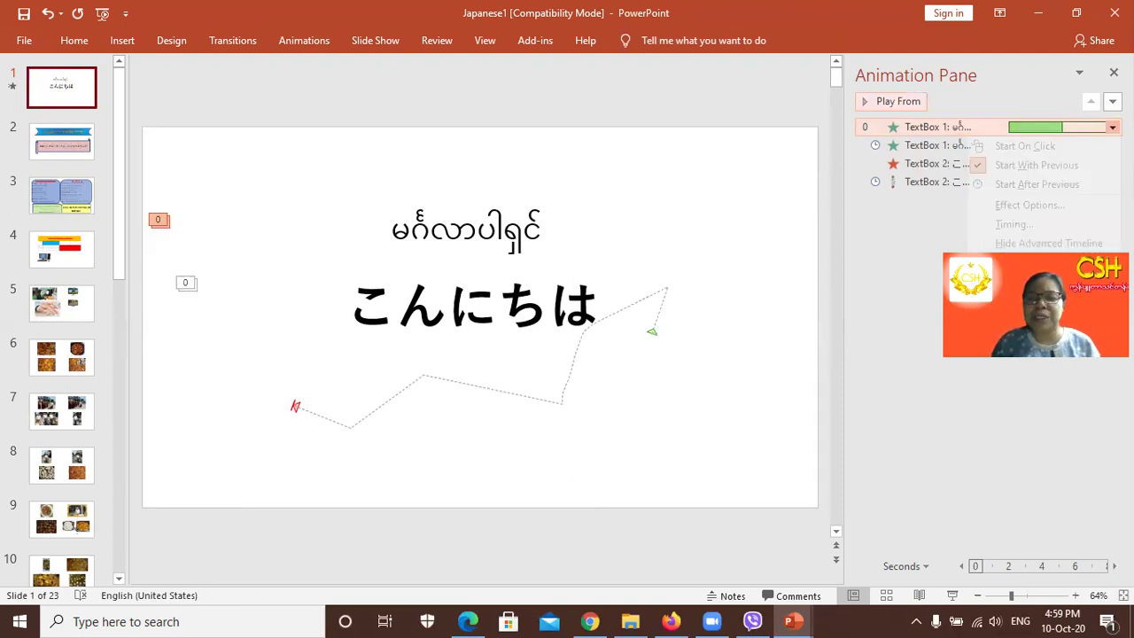
left_click(1059, 204)
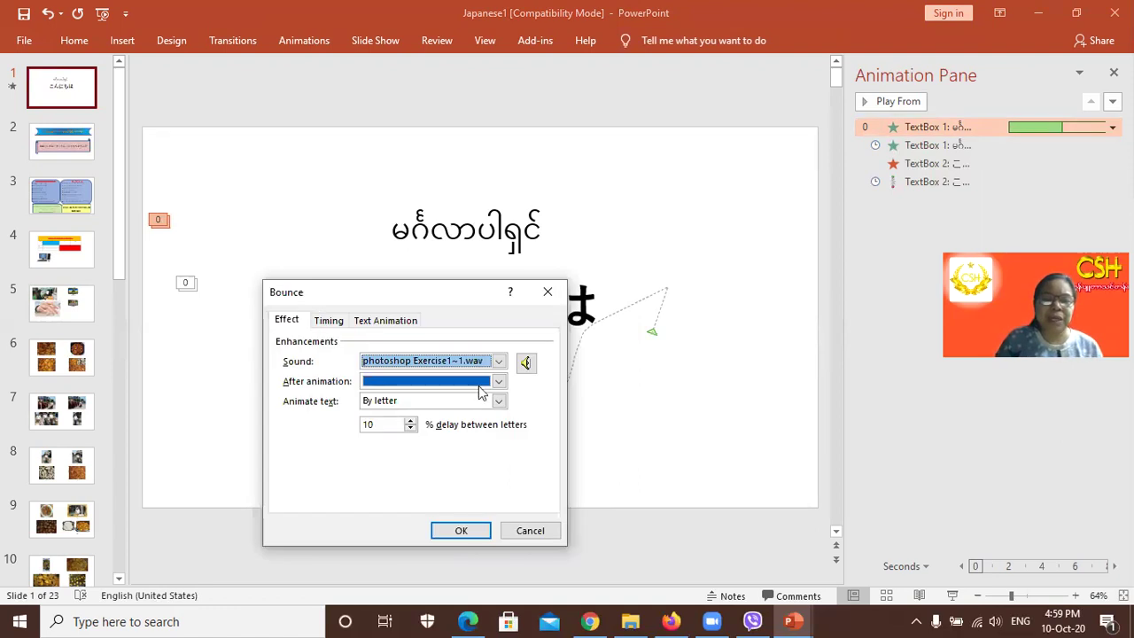
left_click(499, 362)
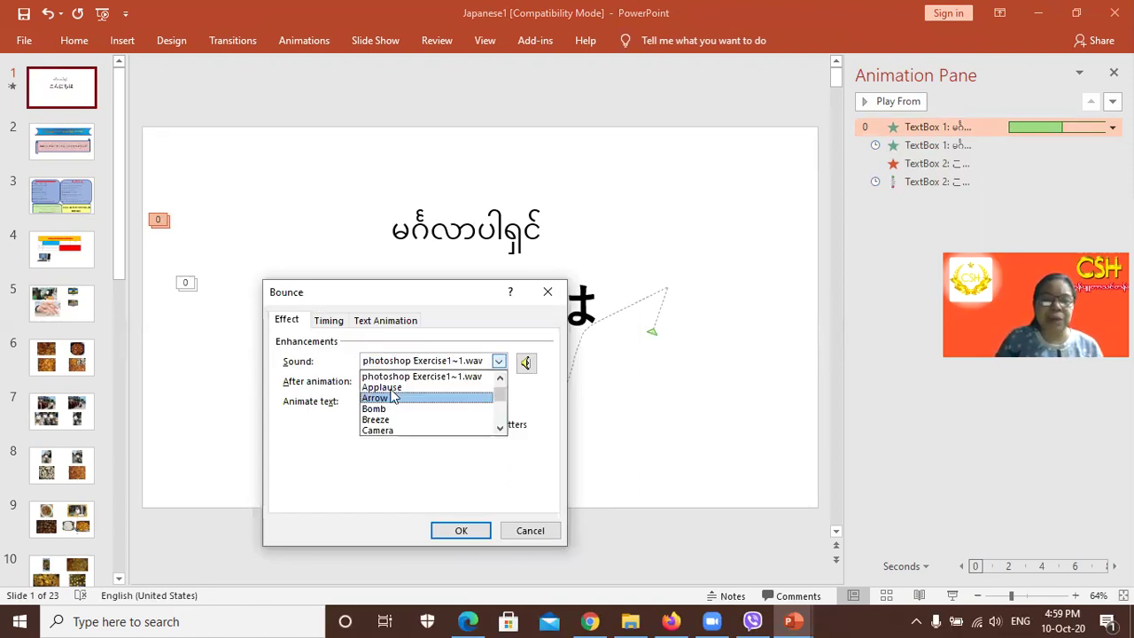
left_click(390, 388)
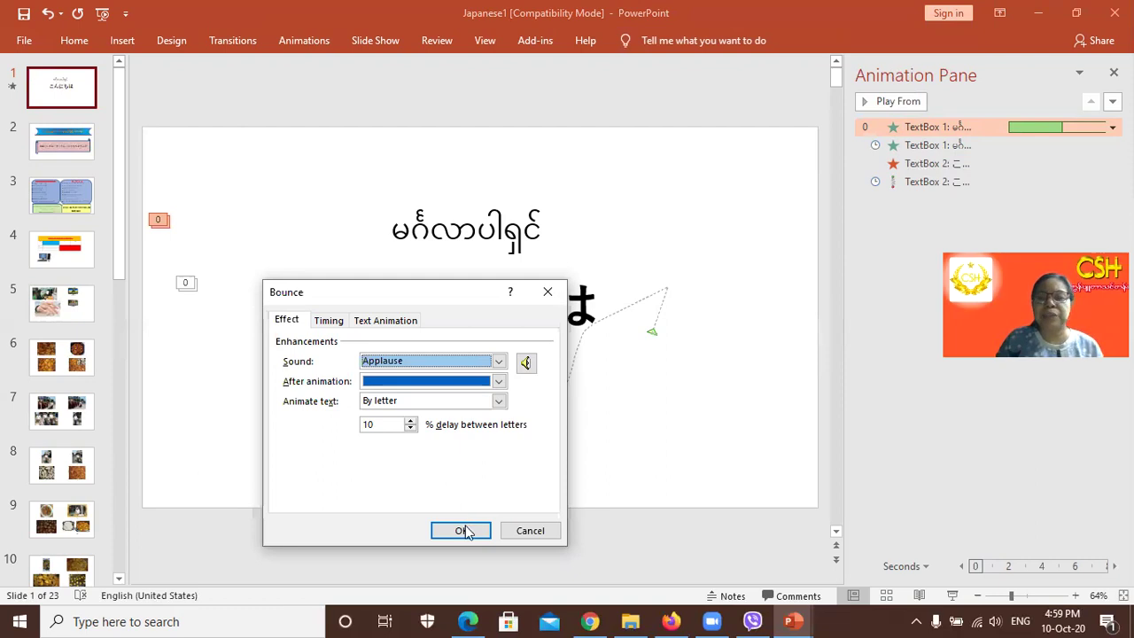
left_click(464, 530)
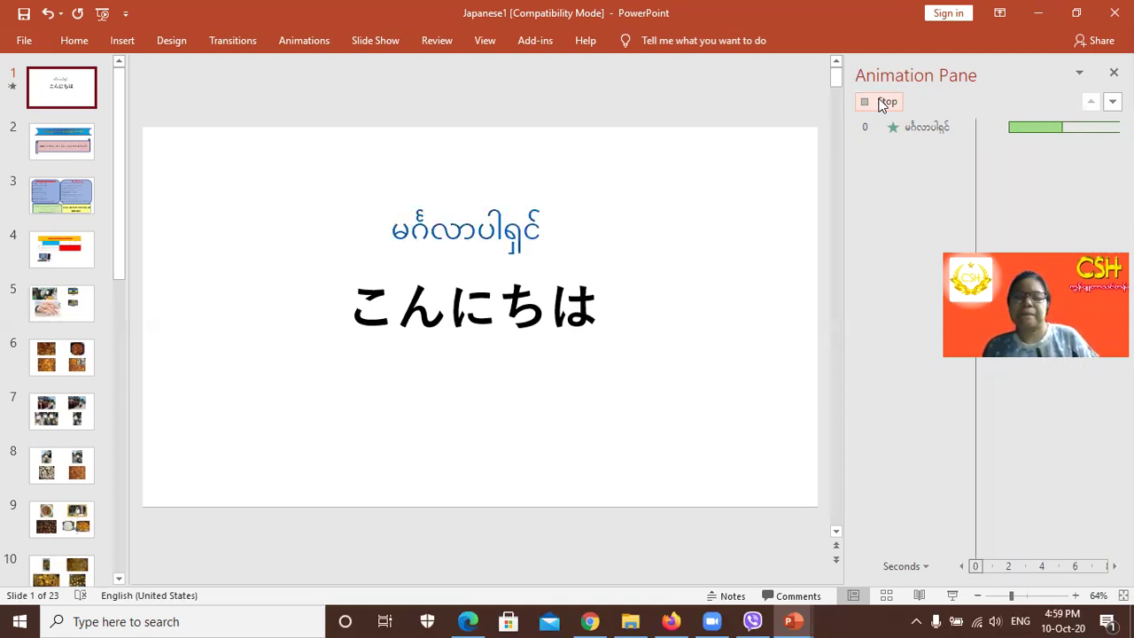
Step: Stop the preview and show the Bounce timing: With Previous, 03.25 s, 02.00 delay
left_click(882, 103)
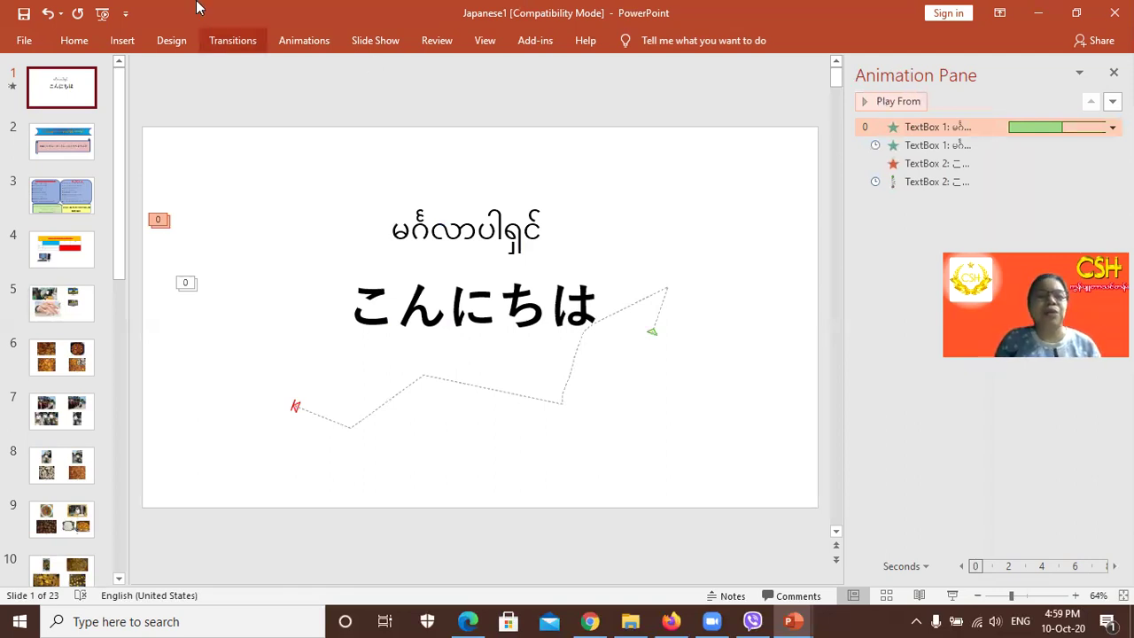
left_click(83, 41)
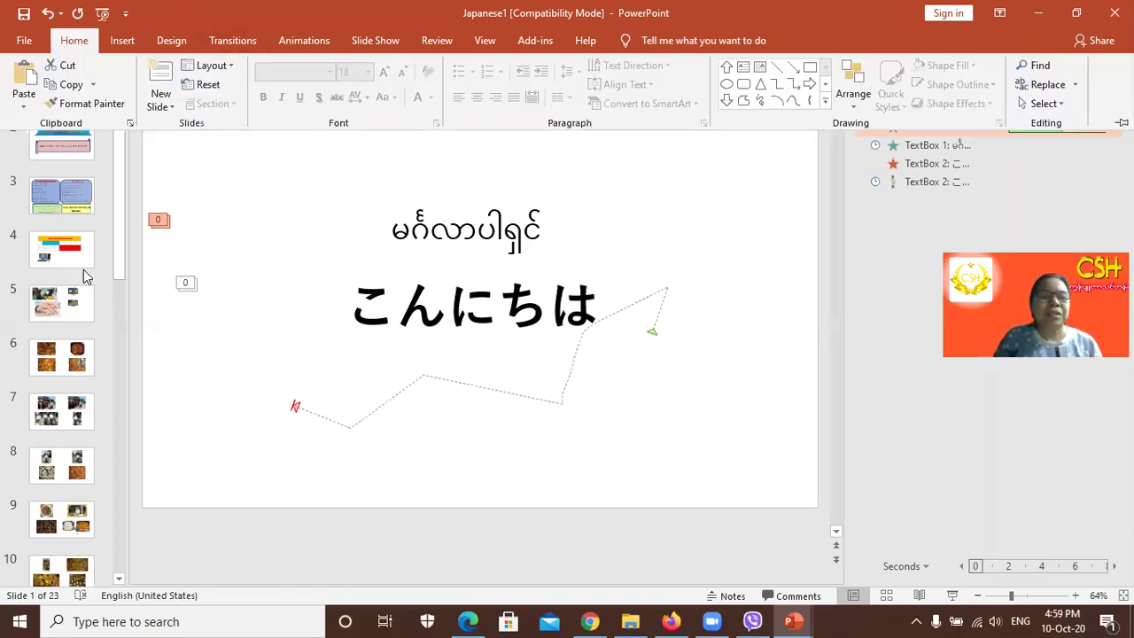
left_click(217, 181)
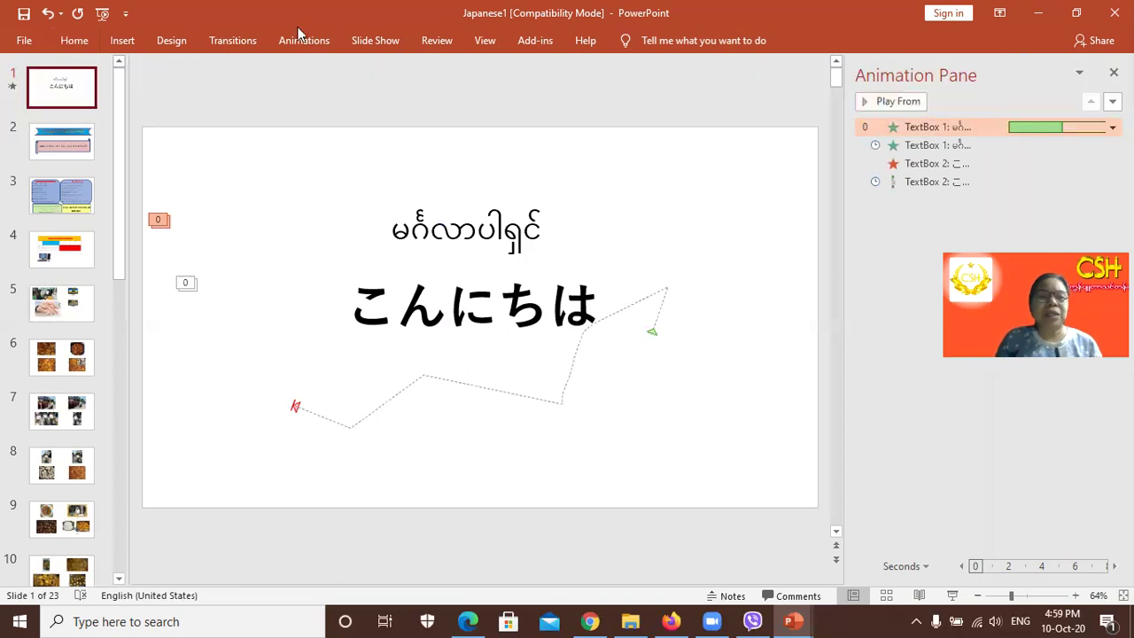
left_click(301, 42)
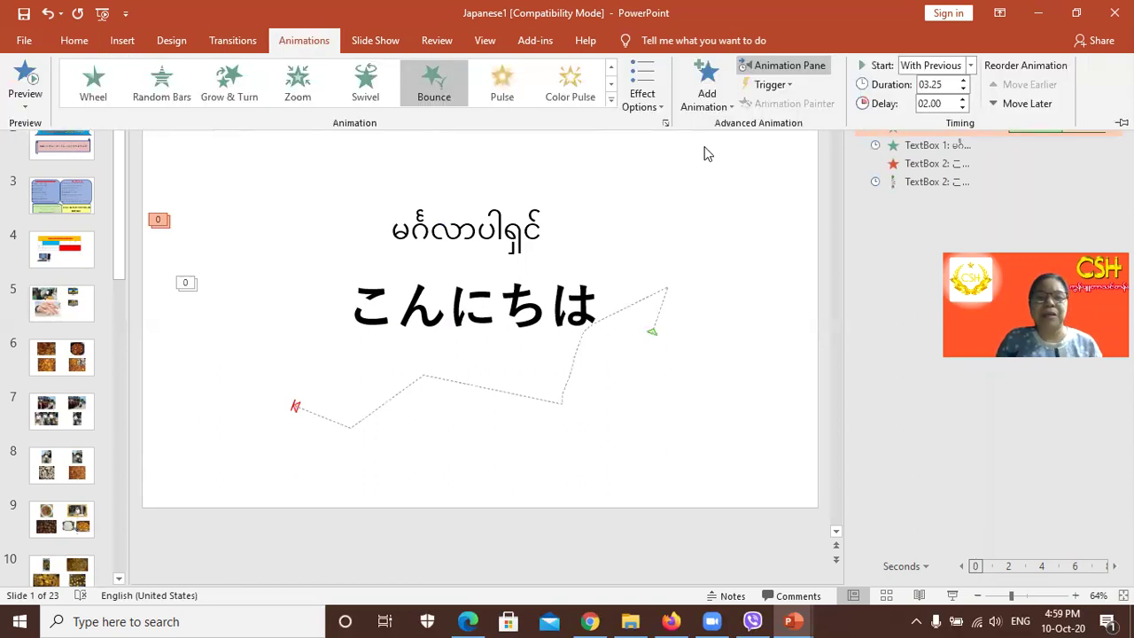
Step: Select slide 5's four pictures: woman at computer, two monitors and keyboard
left_click(74, 308)
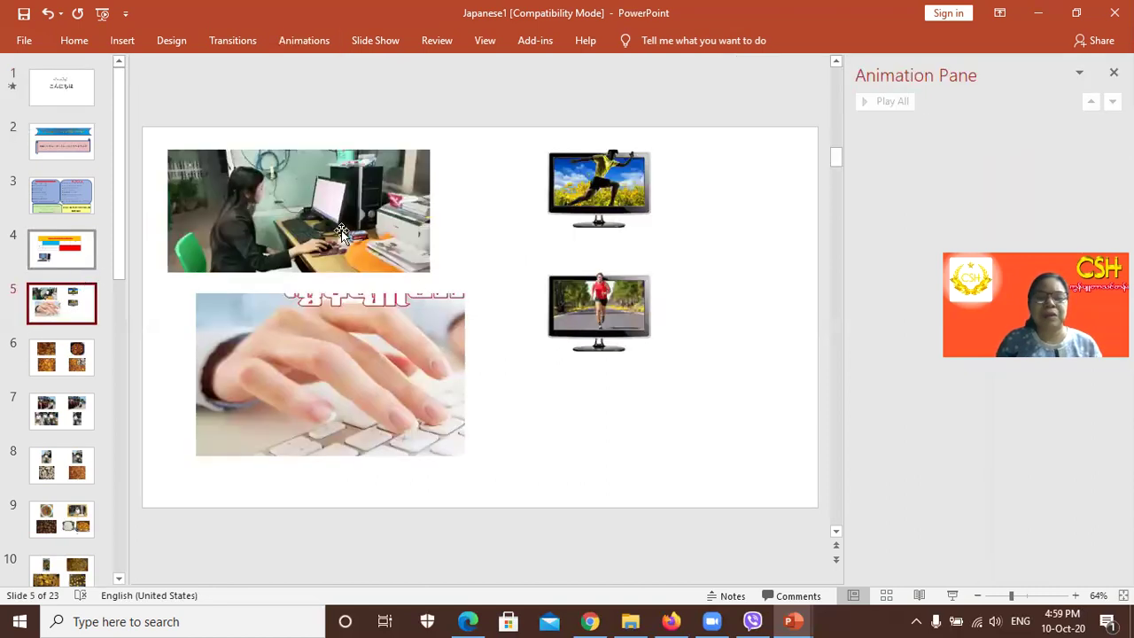
left_click(369, 219)
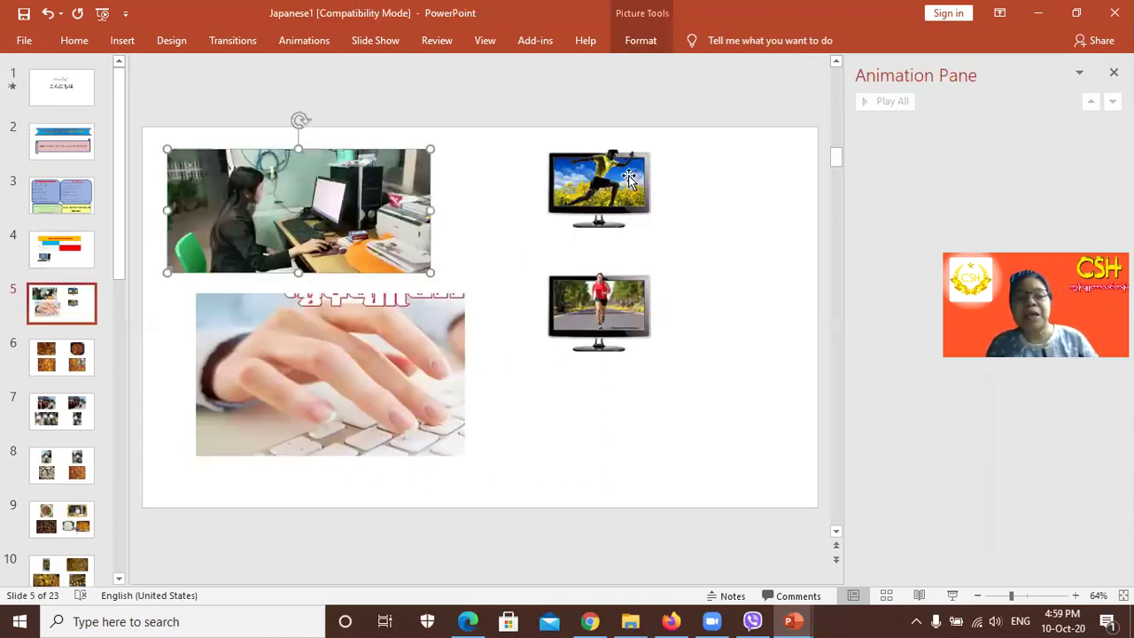
left_click(628, 175, "shift")
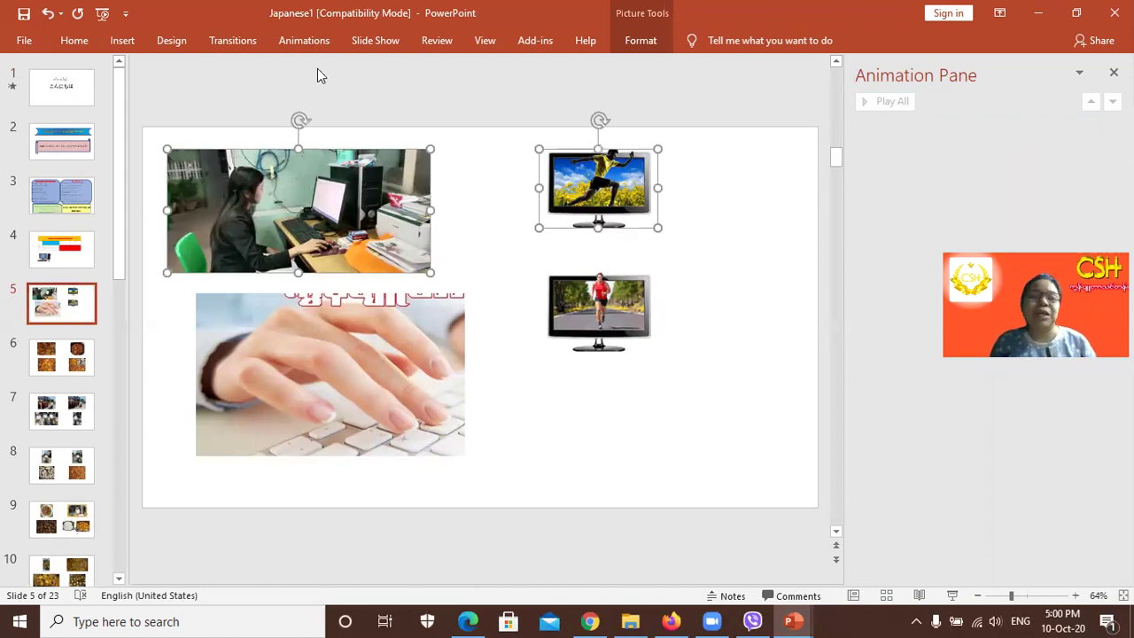
left_click(387, 321, "shift")
left_click(620, 306, "shift")
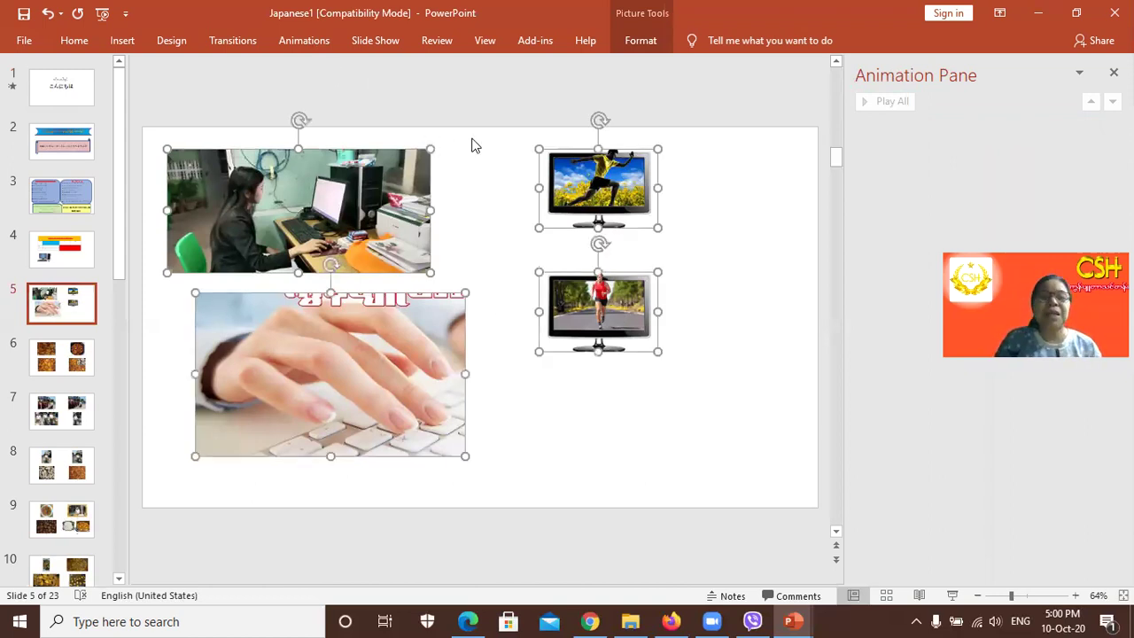
Step: Expand the full animation gallery and scroll down to the motion path effects
left_click(304, 42)
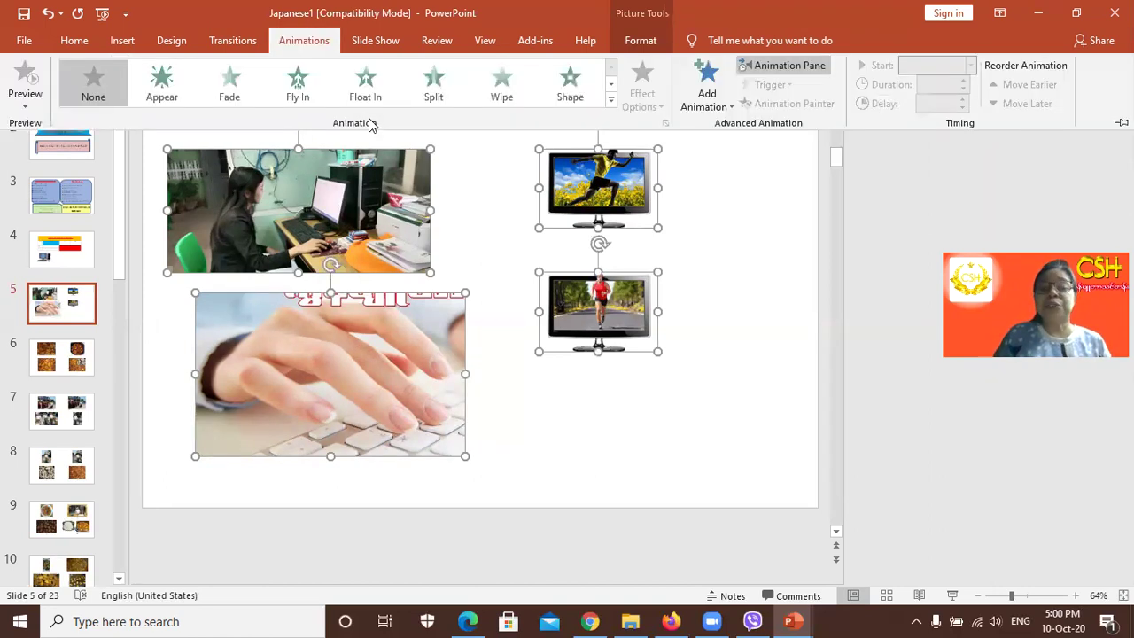
left_click(610, 106)
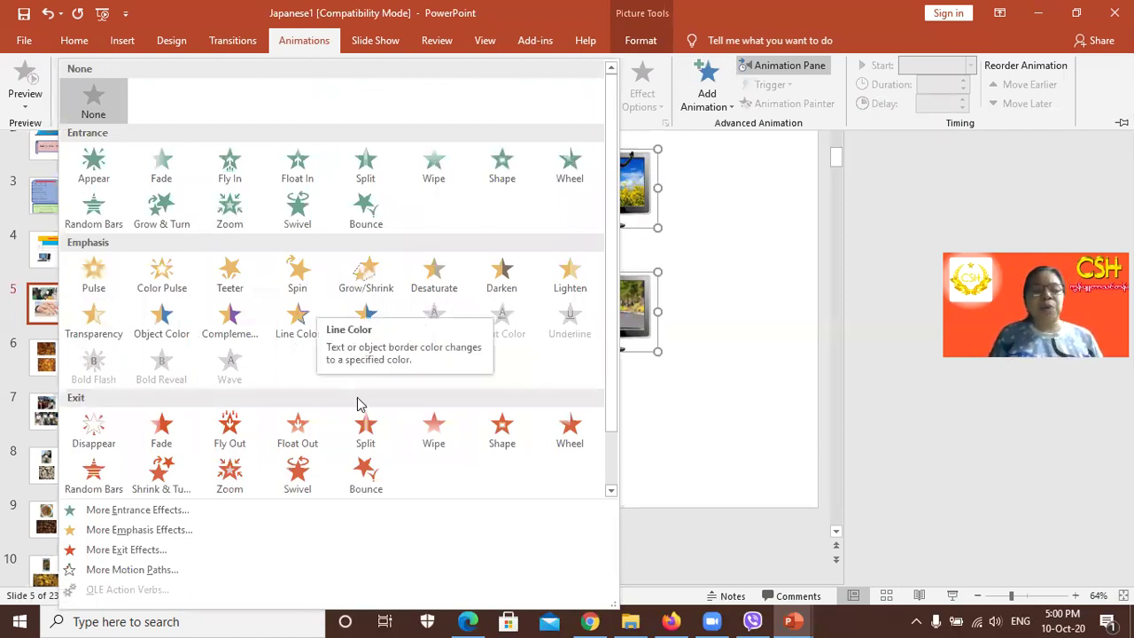
scroll(607, 326, "down", 1)
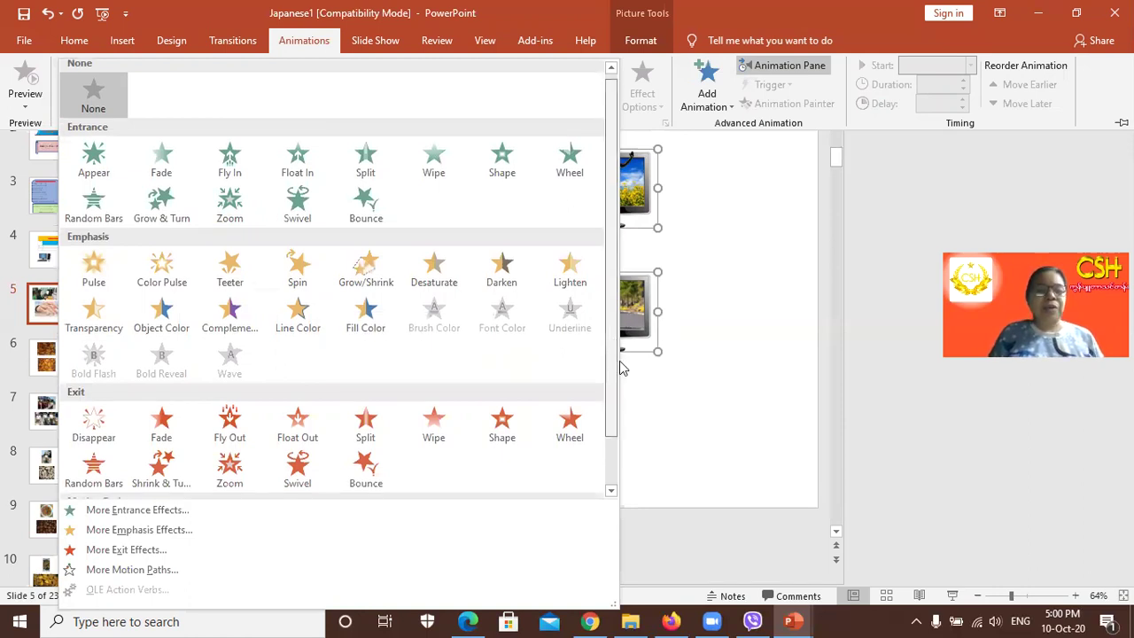
scroll(250, 412, "down", 1)
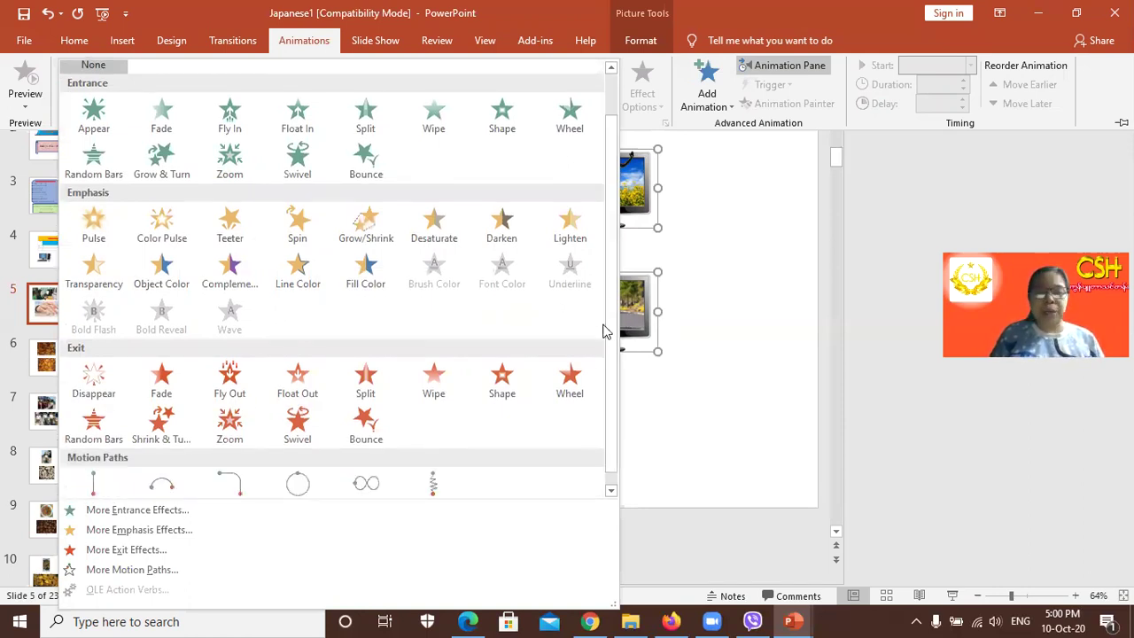
scroll(618, 409, "down", 1)
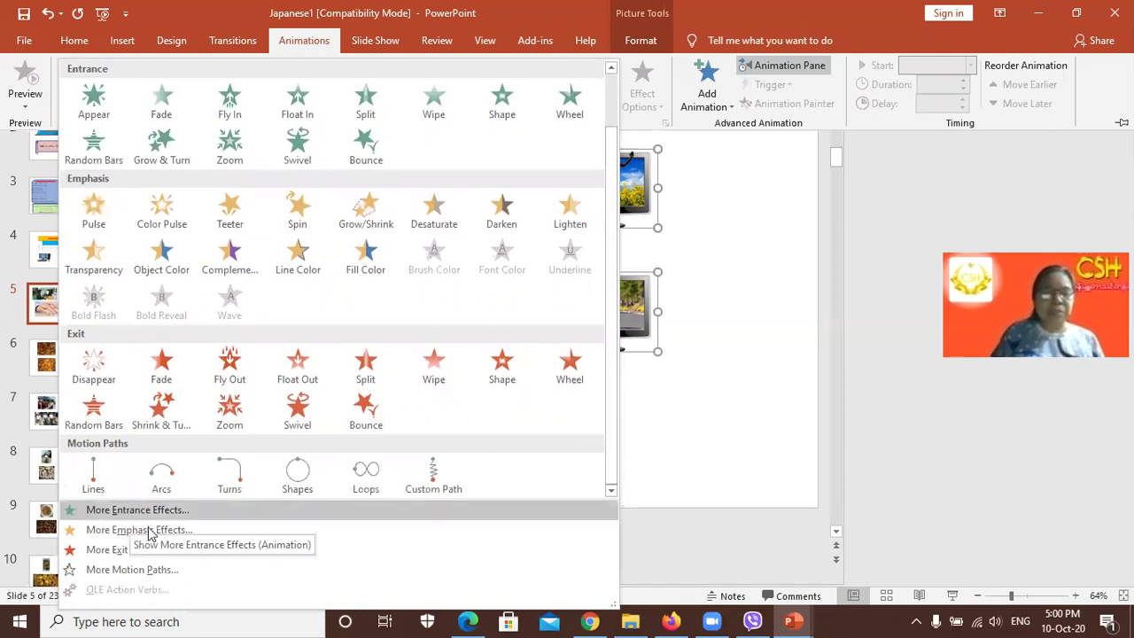
Step: Apply the Heart motion path to Pictures 8, 6, 10 and 4 on slide 5
left_click(156, 571)
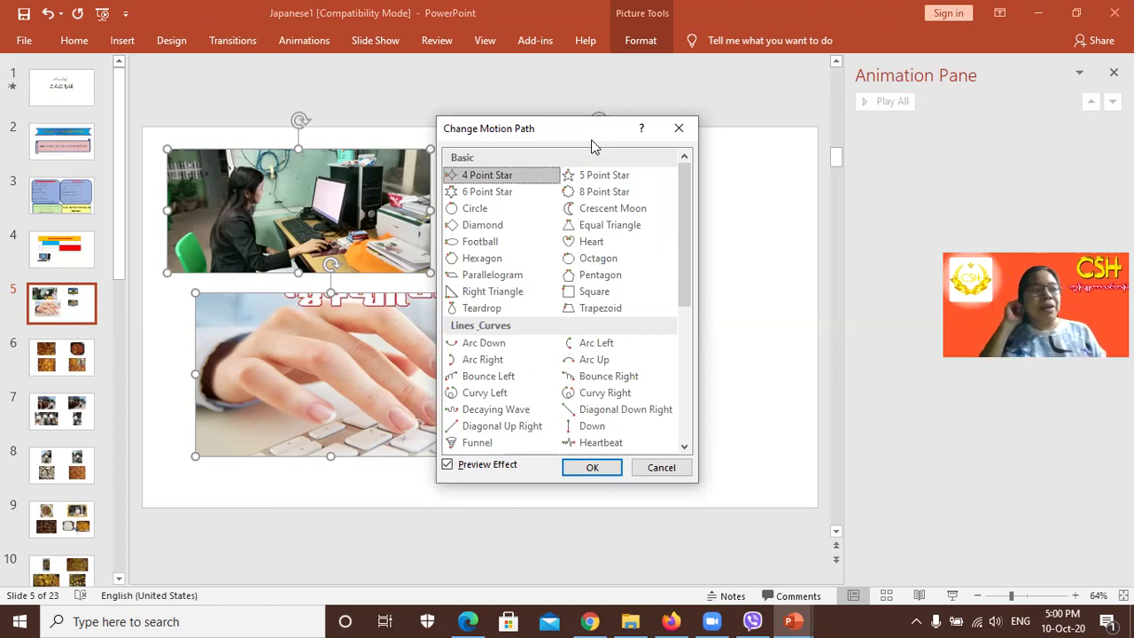
left_click_drag(593, 146, 891, 136)
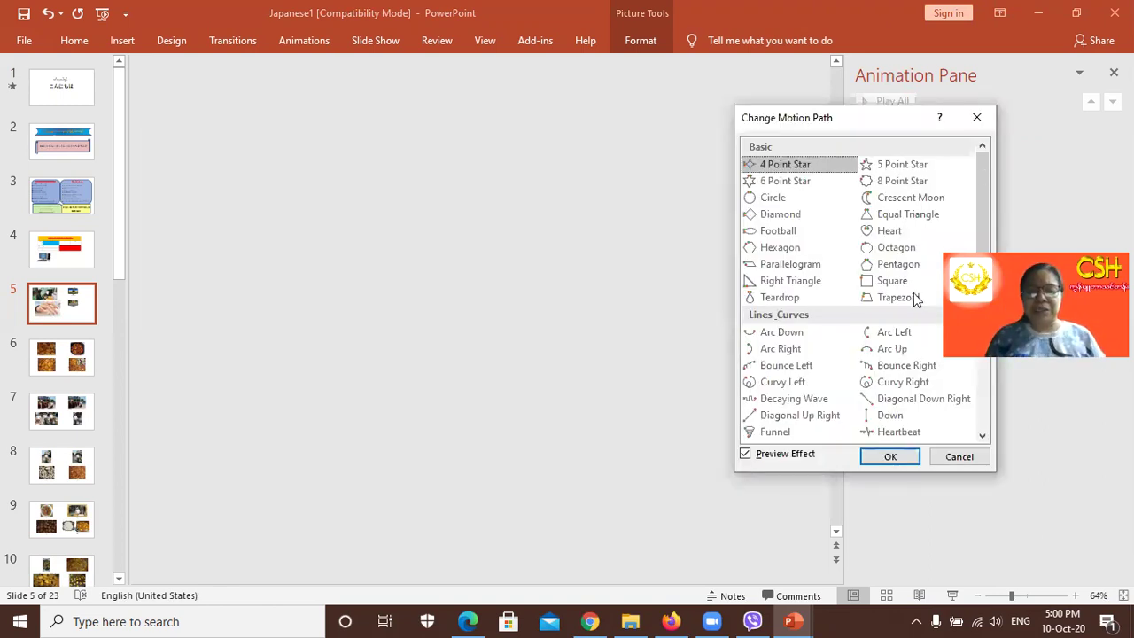
key("Escape")
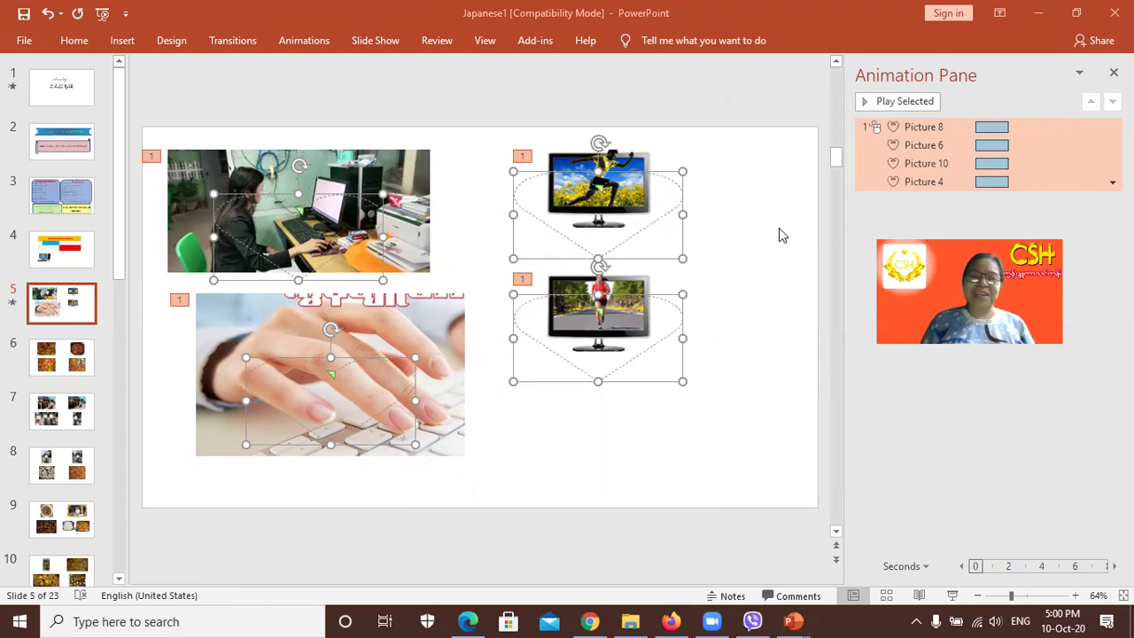
left_click(917, 102)
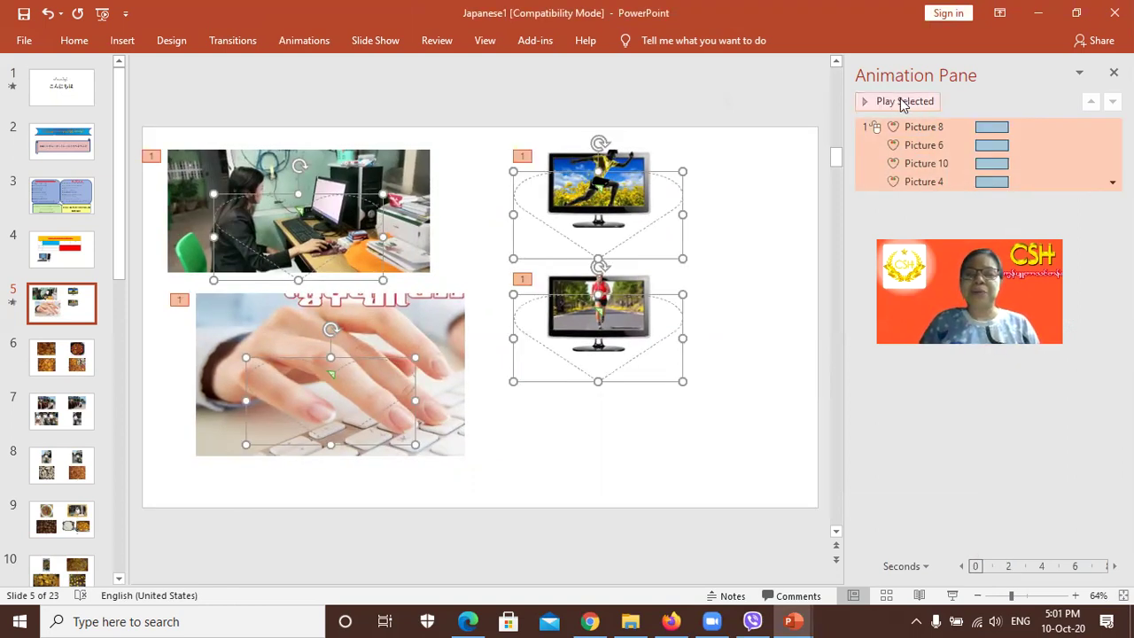
left_click(903, 105)
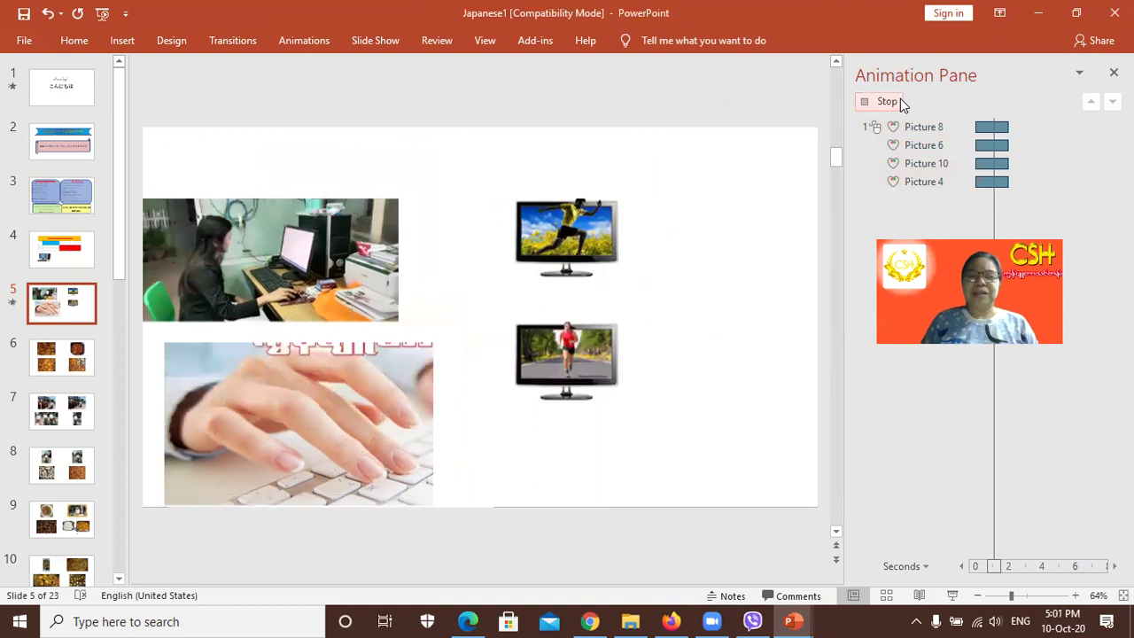